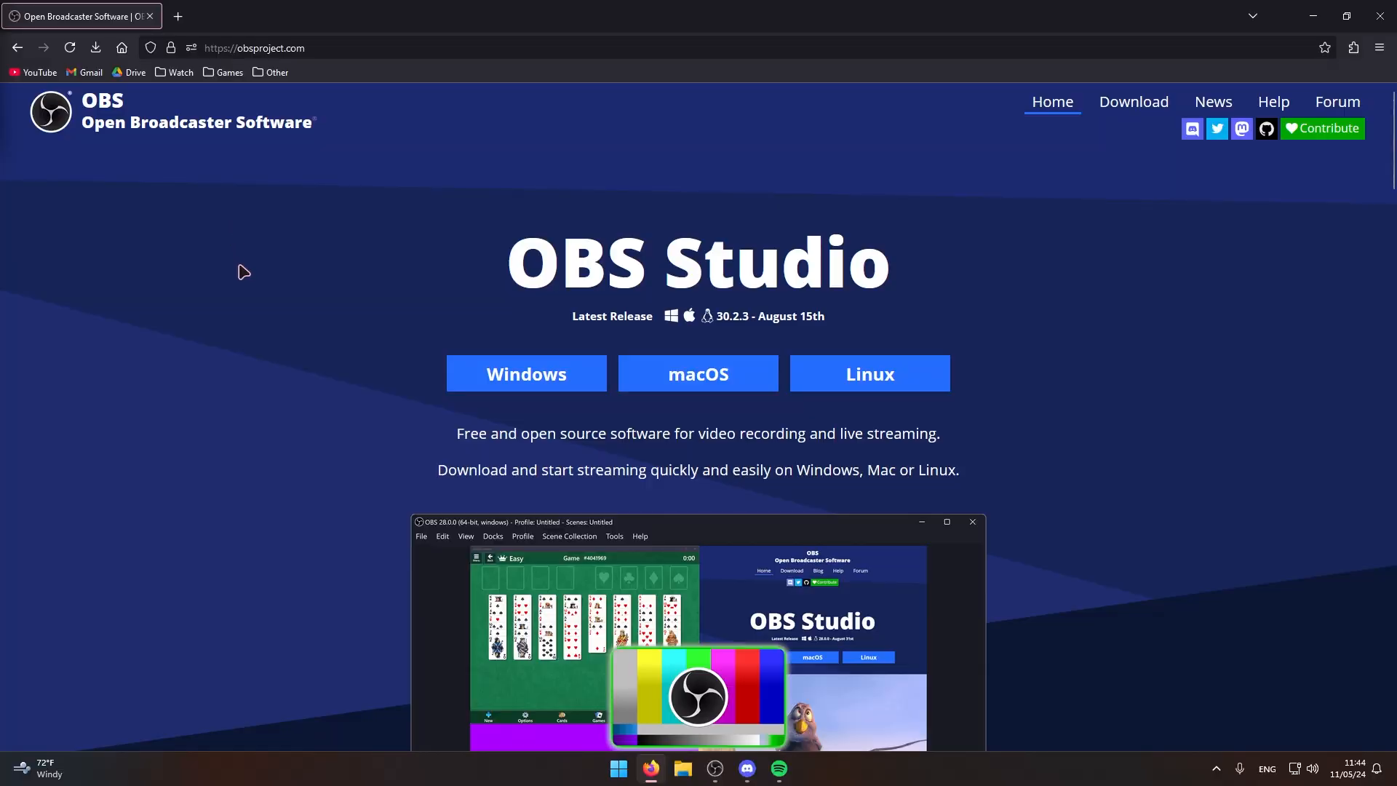
Download the Windows version of OBS Studio from the project's home page
click(527, 376)
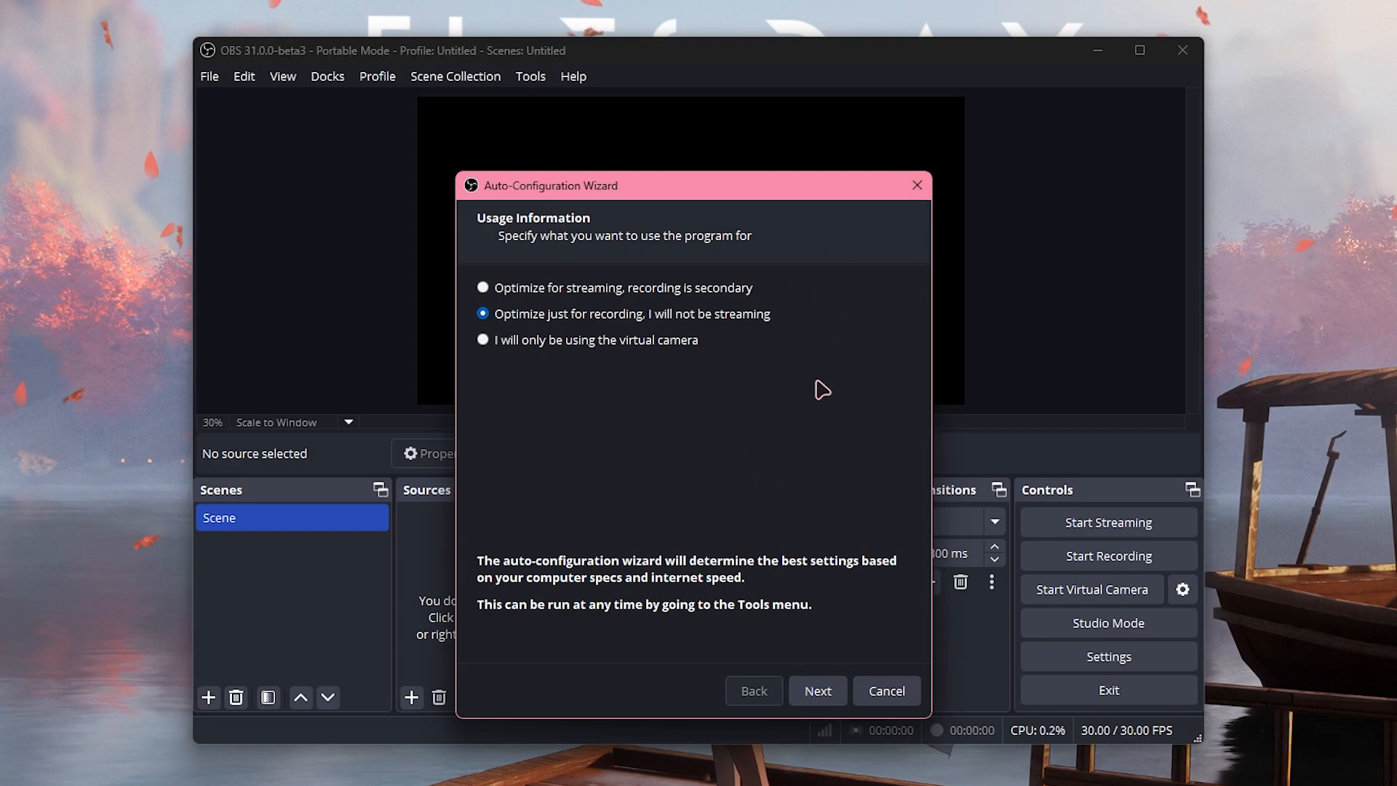
Complete the auto-configuration wizard for recording only, using the current 1920x1080 canvas resolution and 60 FPS, and apply the resulting settings
click(817, 691)
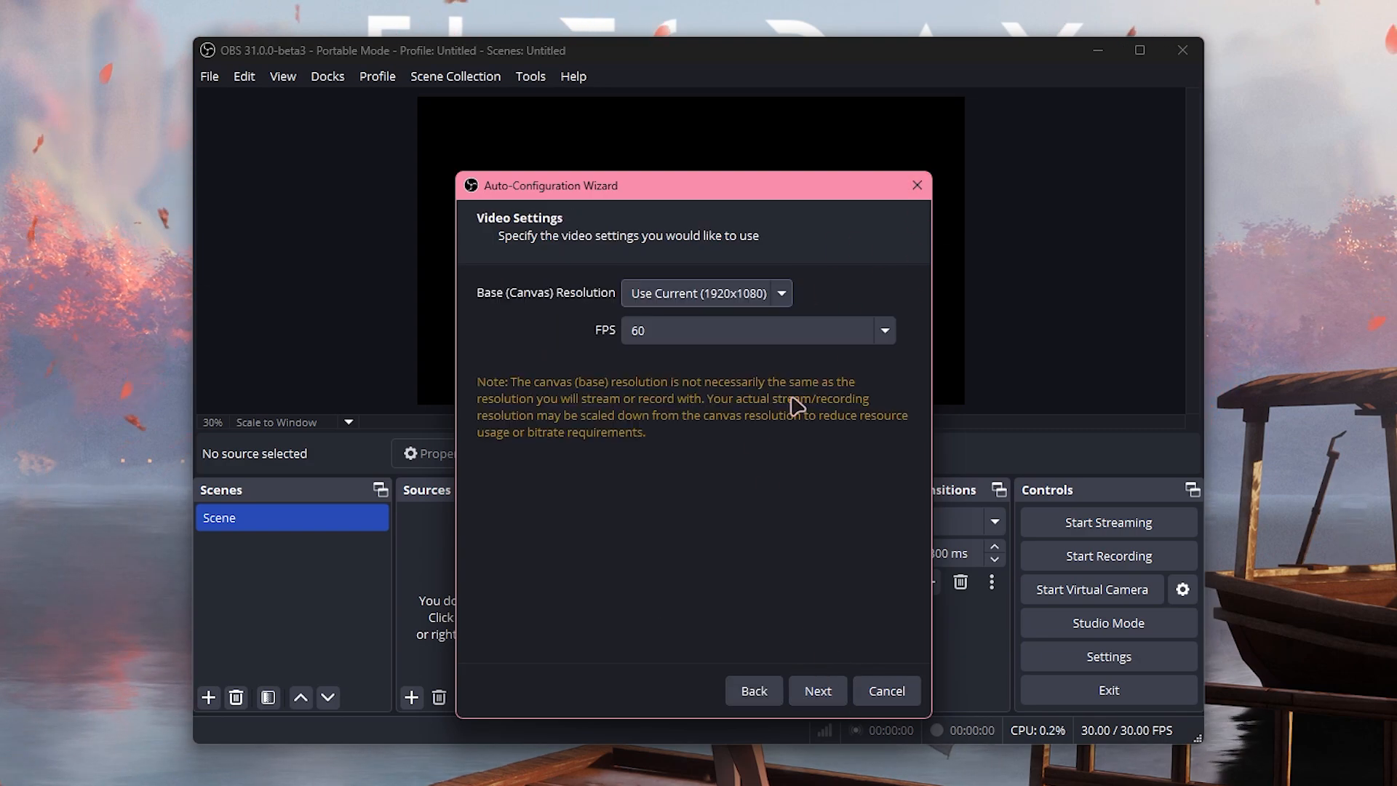
click(835, 333)
click(698, 431)
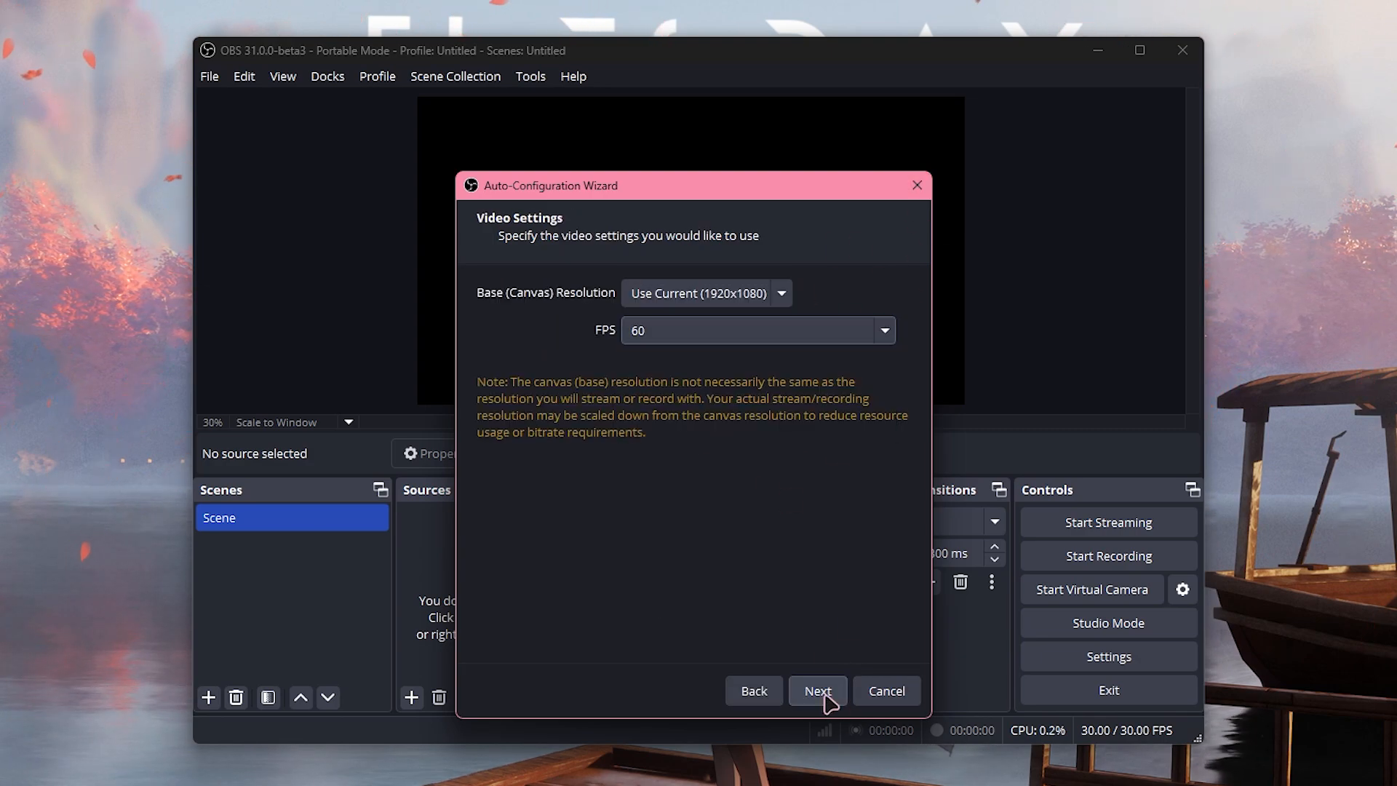
click(820, 691)
click(815, 691)
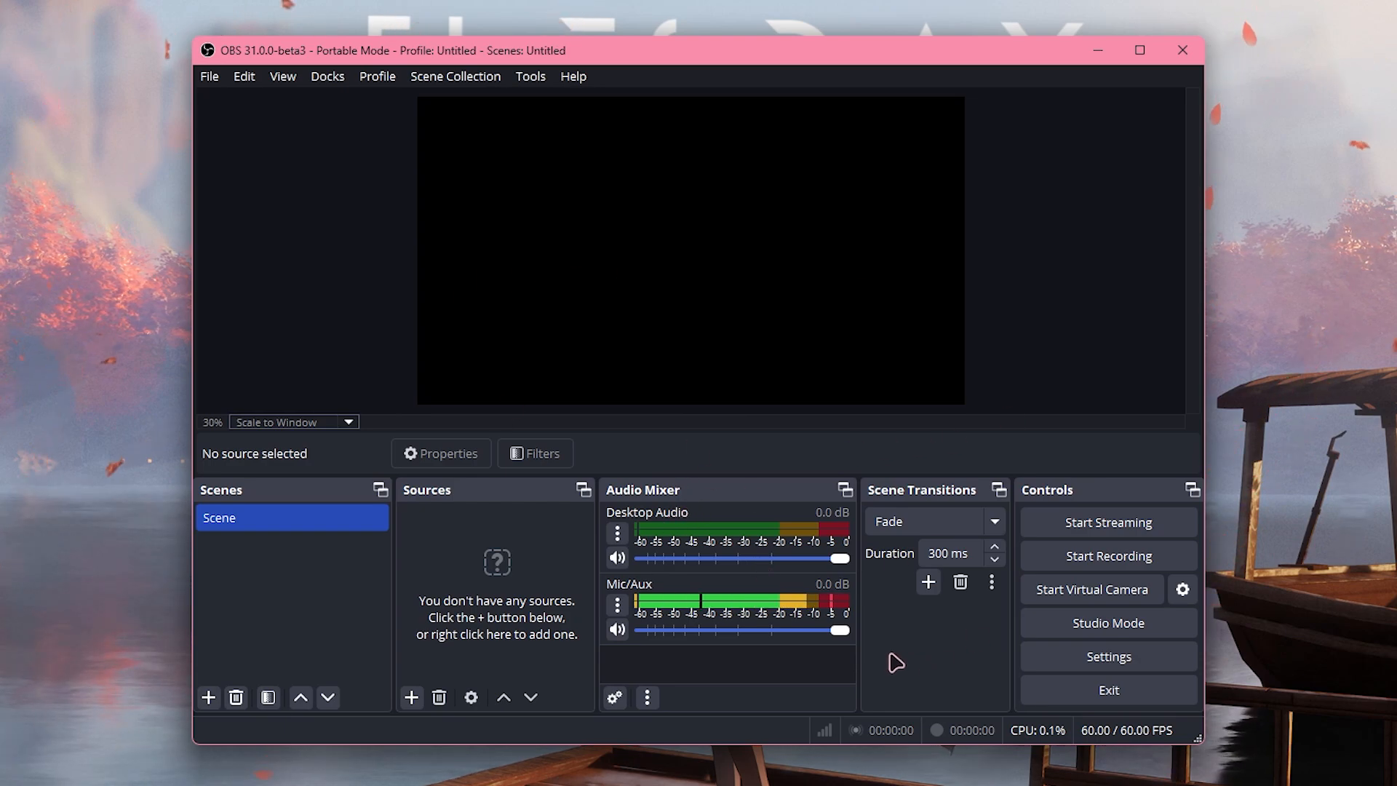
Open the settings and review the General options, from language and updates down to the system tray and preview sections
click(1073, 658)
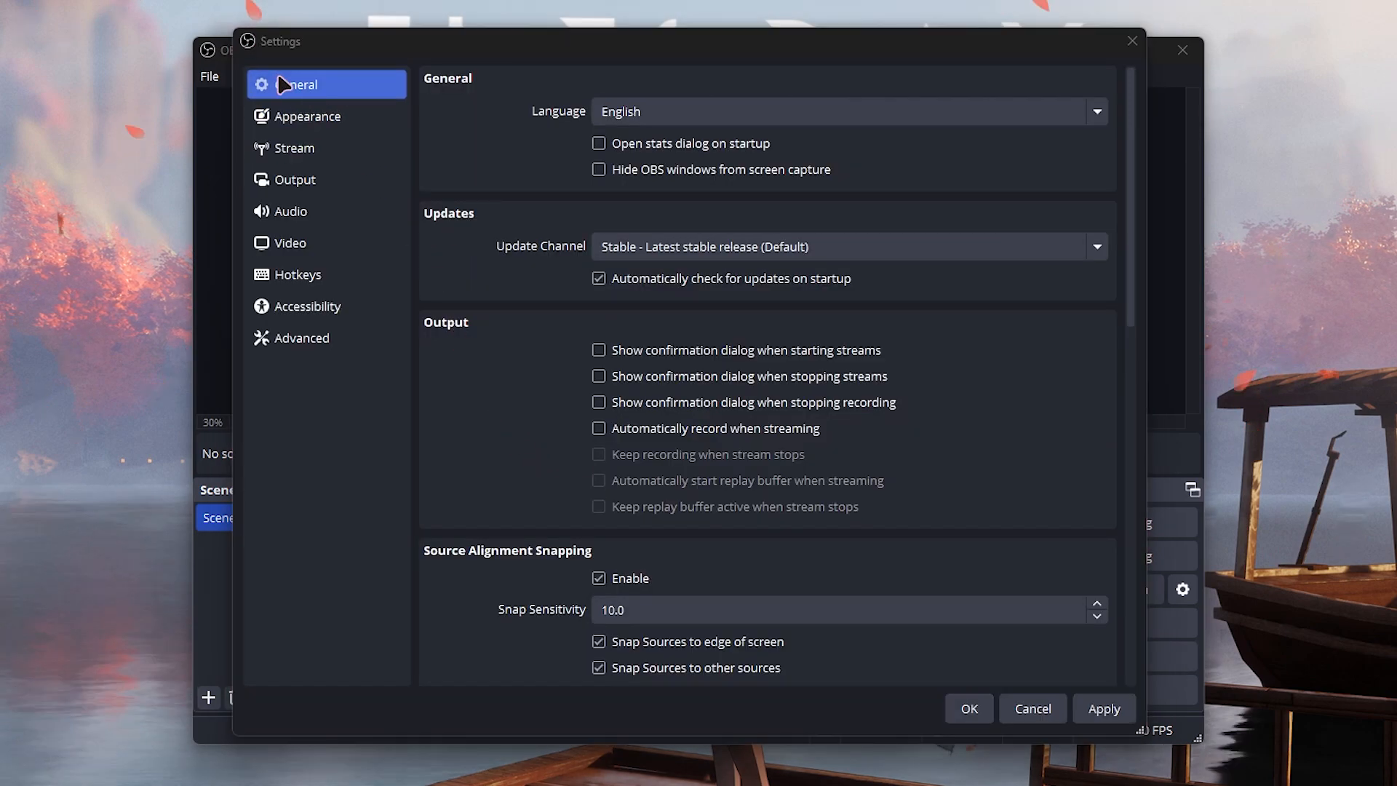
scroll(444, 455, down, 3)
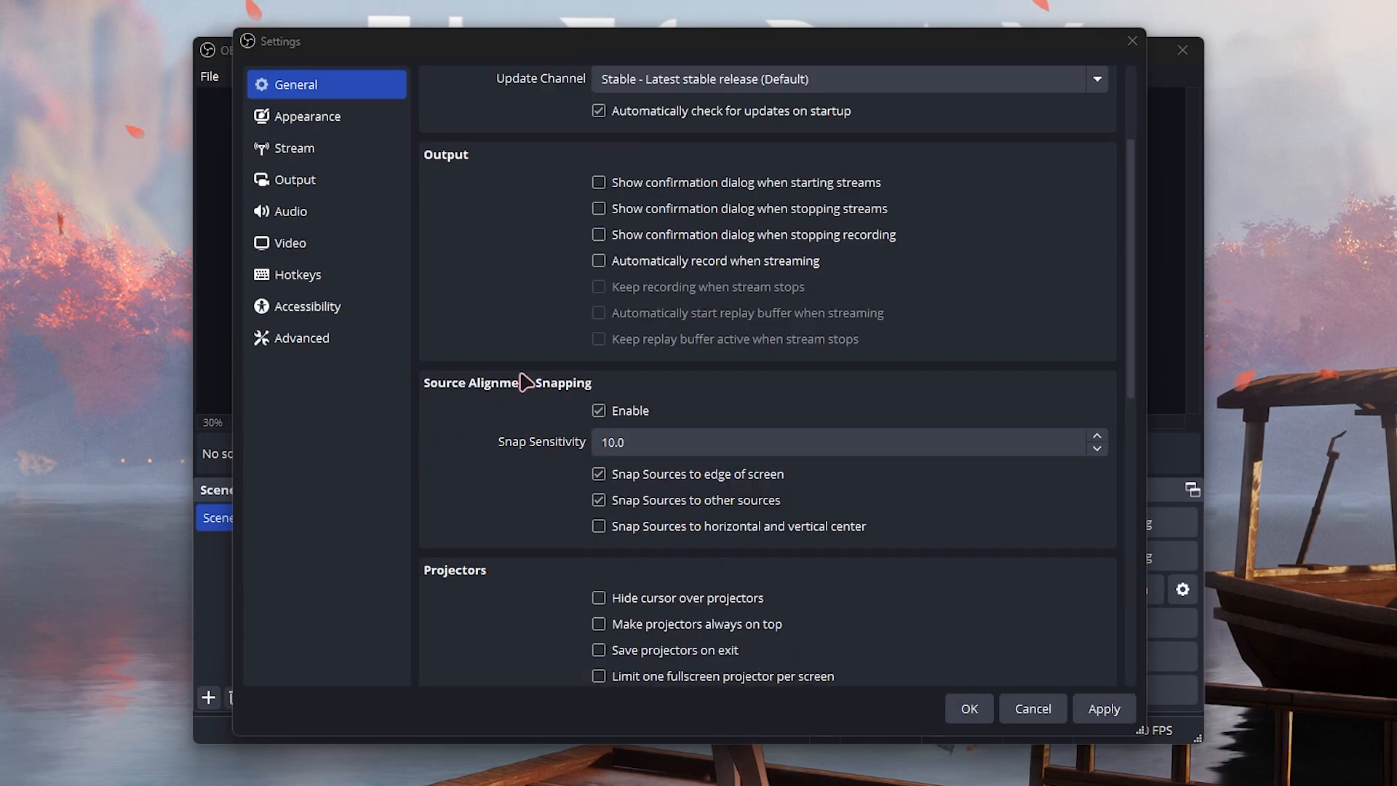
scroll(524, 380, up, 3)
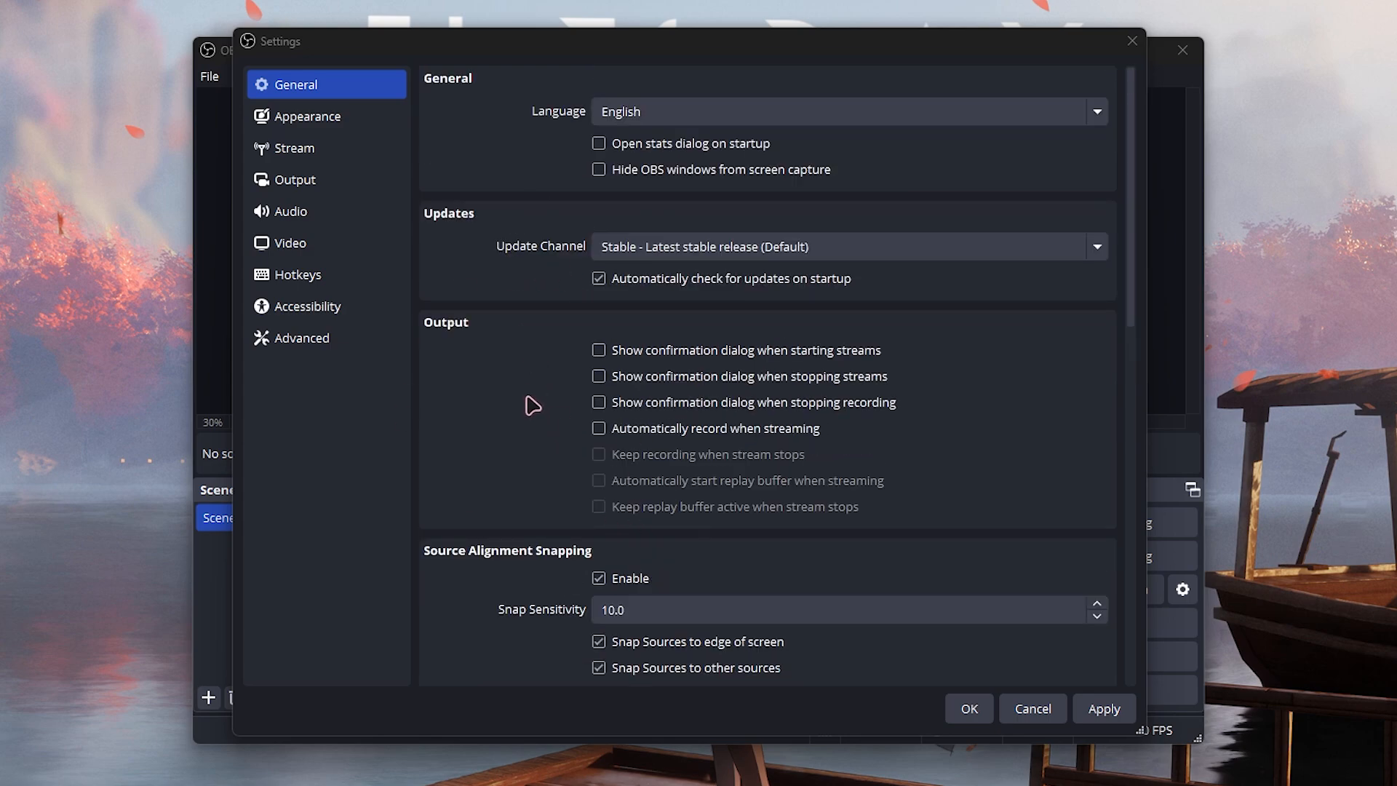
scroll(538, 437, down, 1)
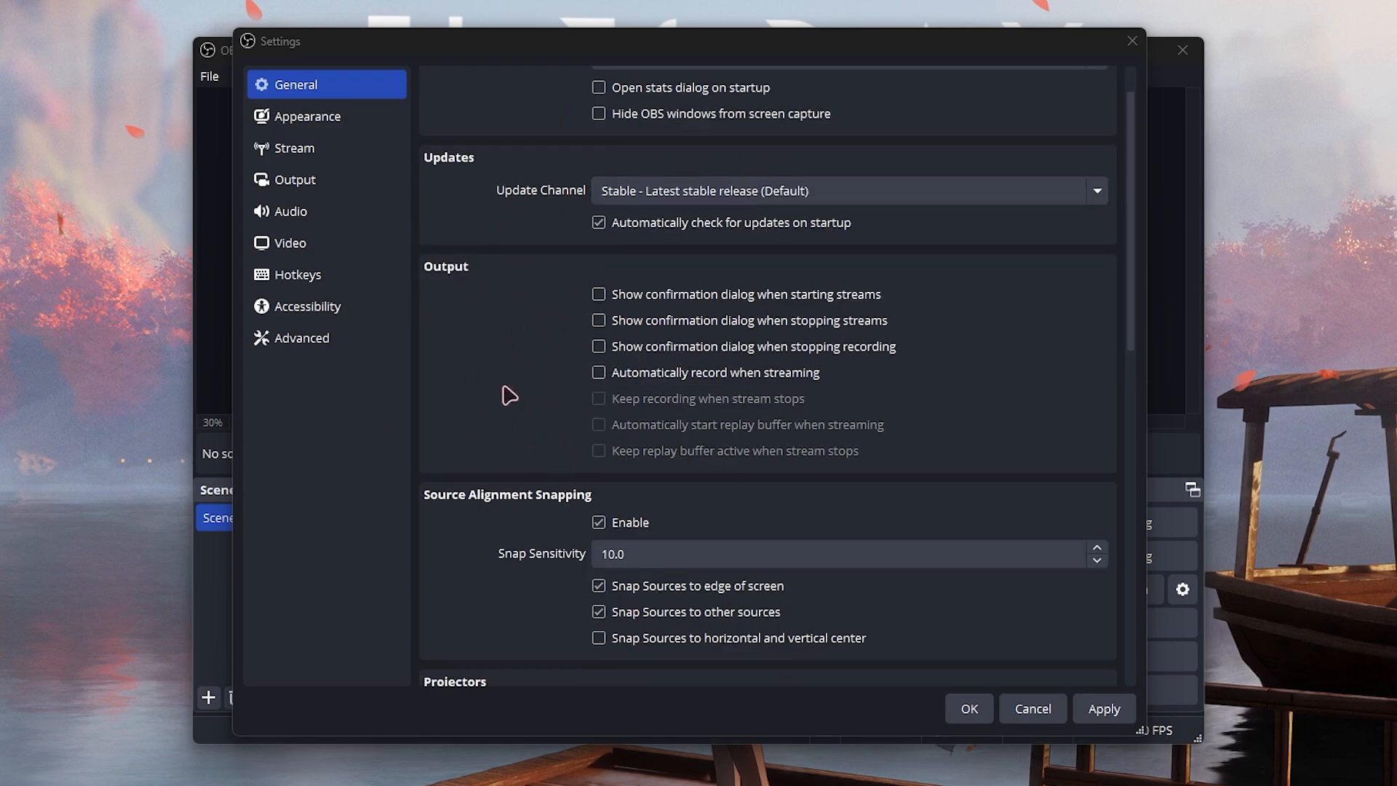
scroll(510, 395, down, 7)
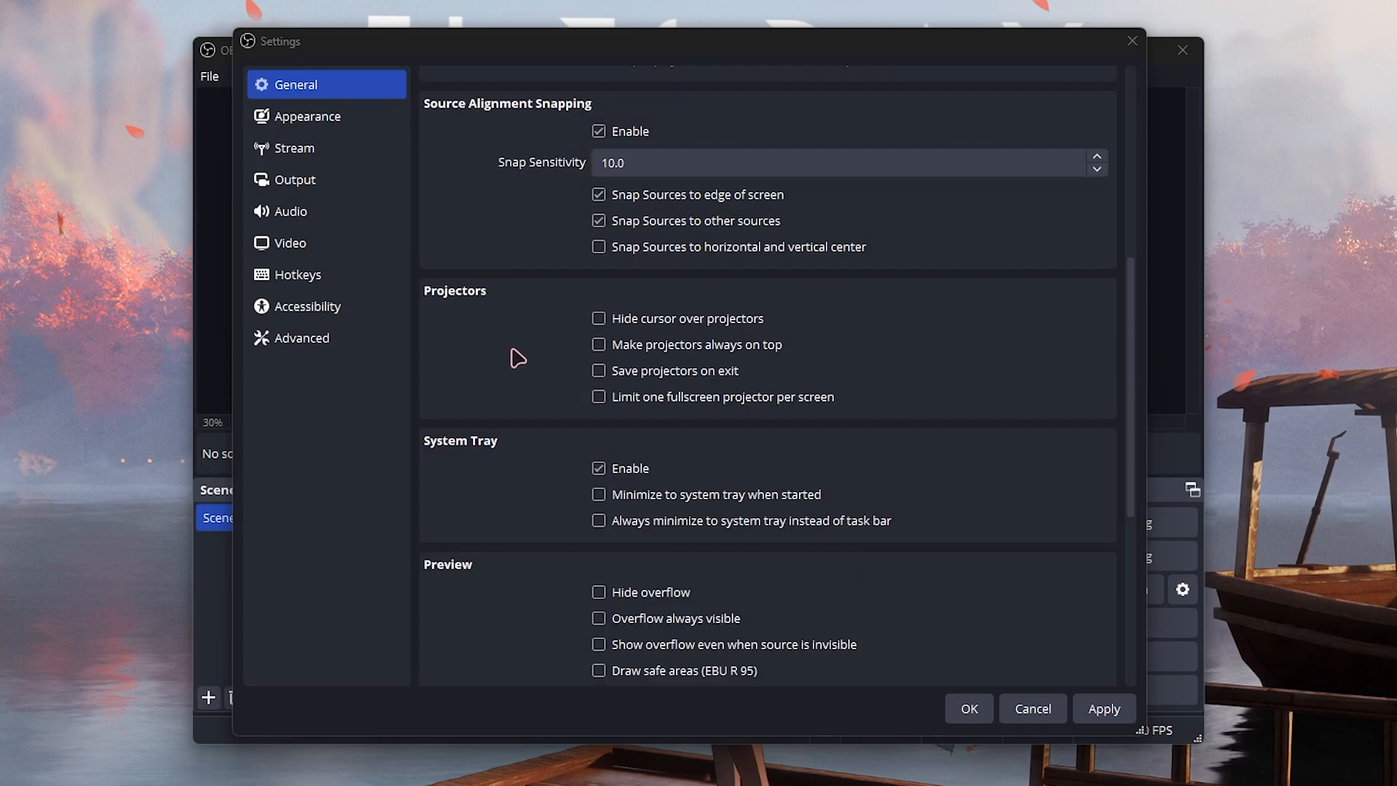
scroll(542, 437, down, 5)
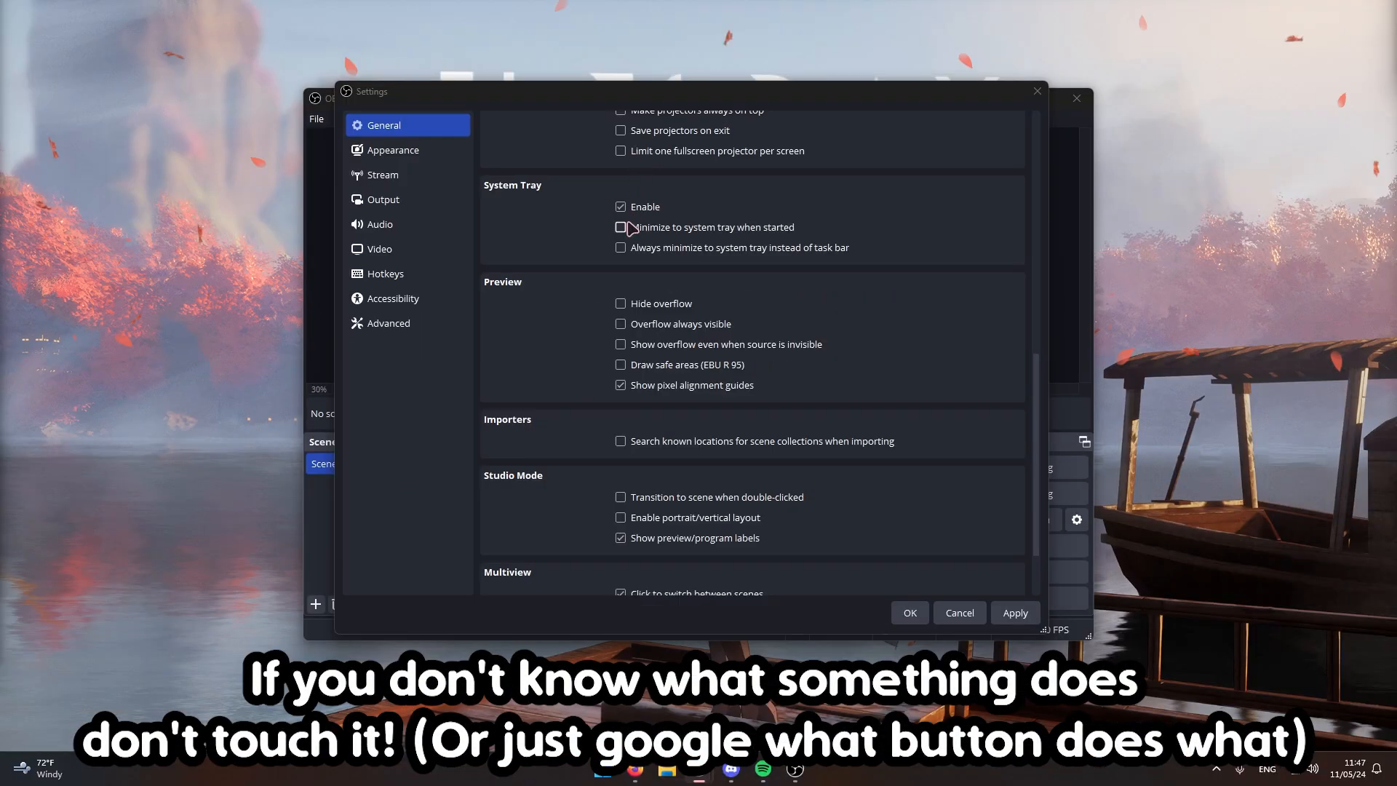
click(1215, 768)
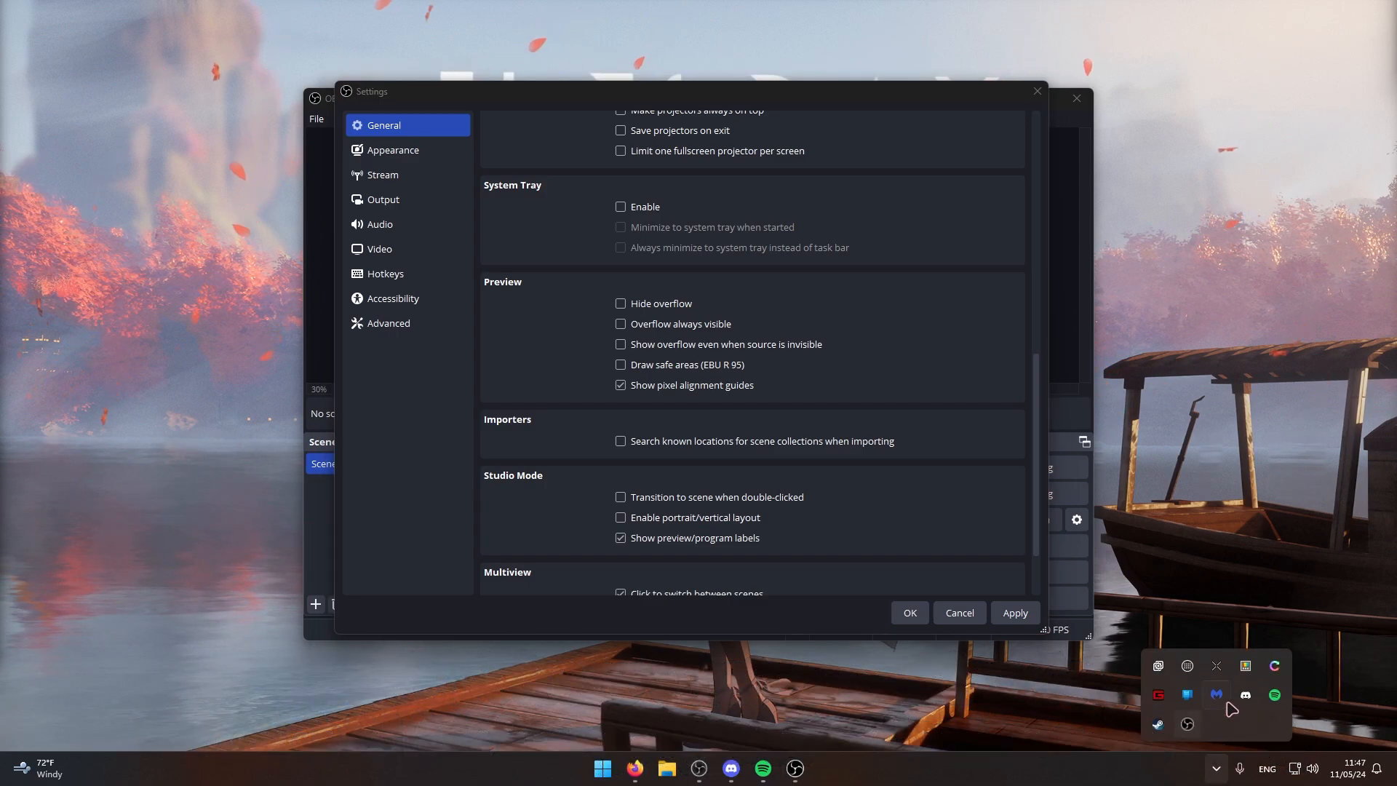
click(530, 231)
Try the Light style for the Yami theme in the Appearance settings and return the style to Default
click(429, 151)
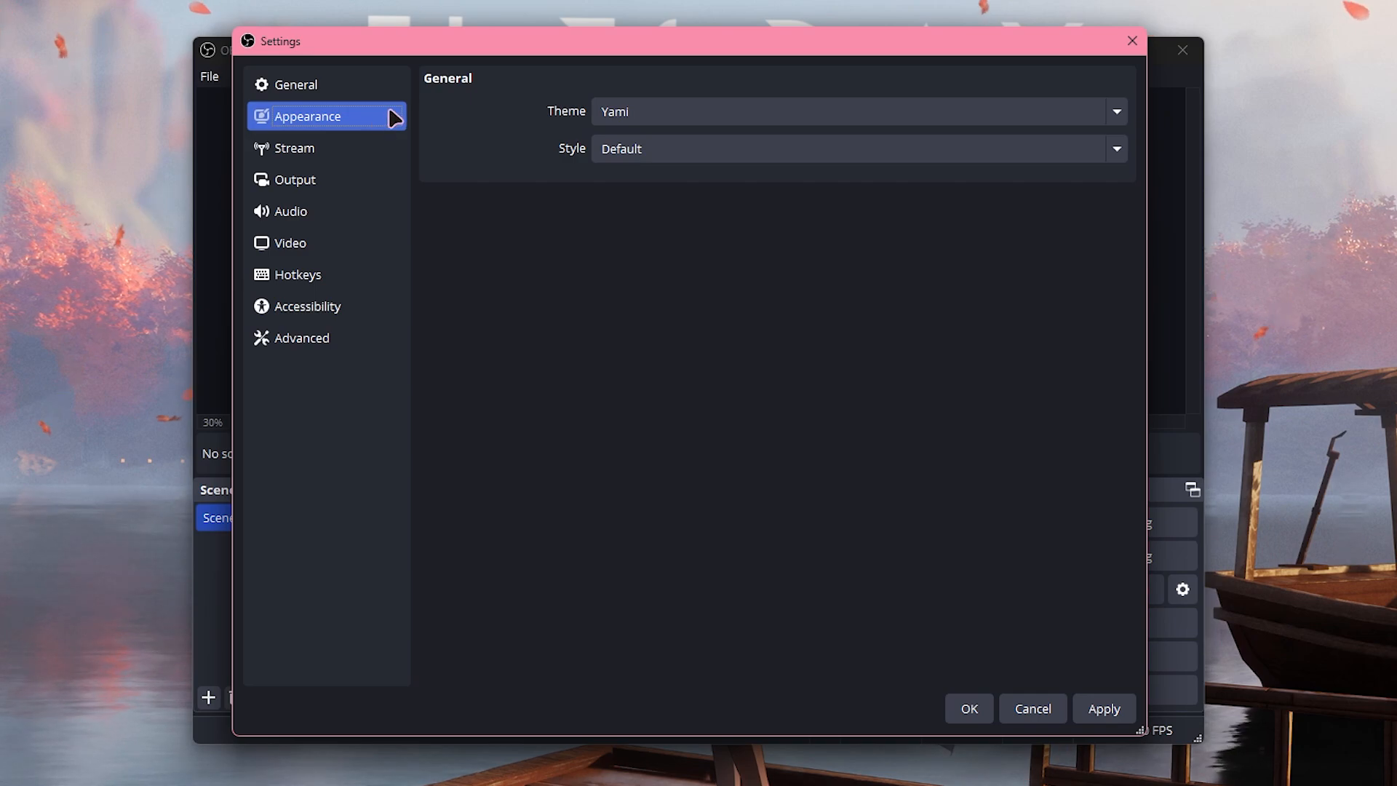
click(679, 111)
click(683, 131)
click(655, 148)
click(630, 248)
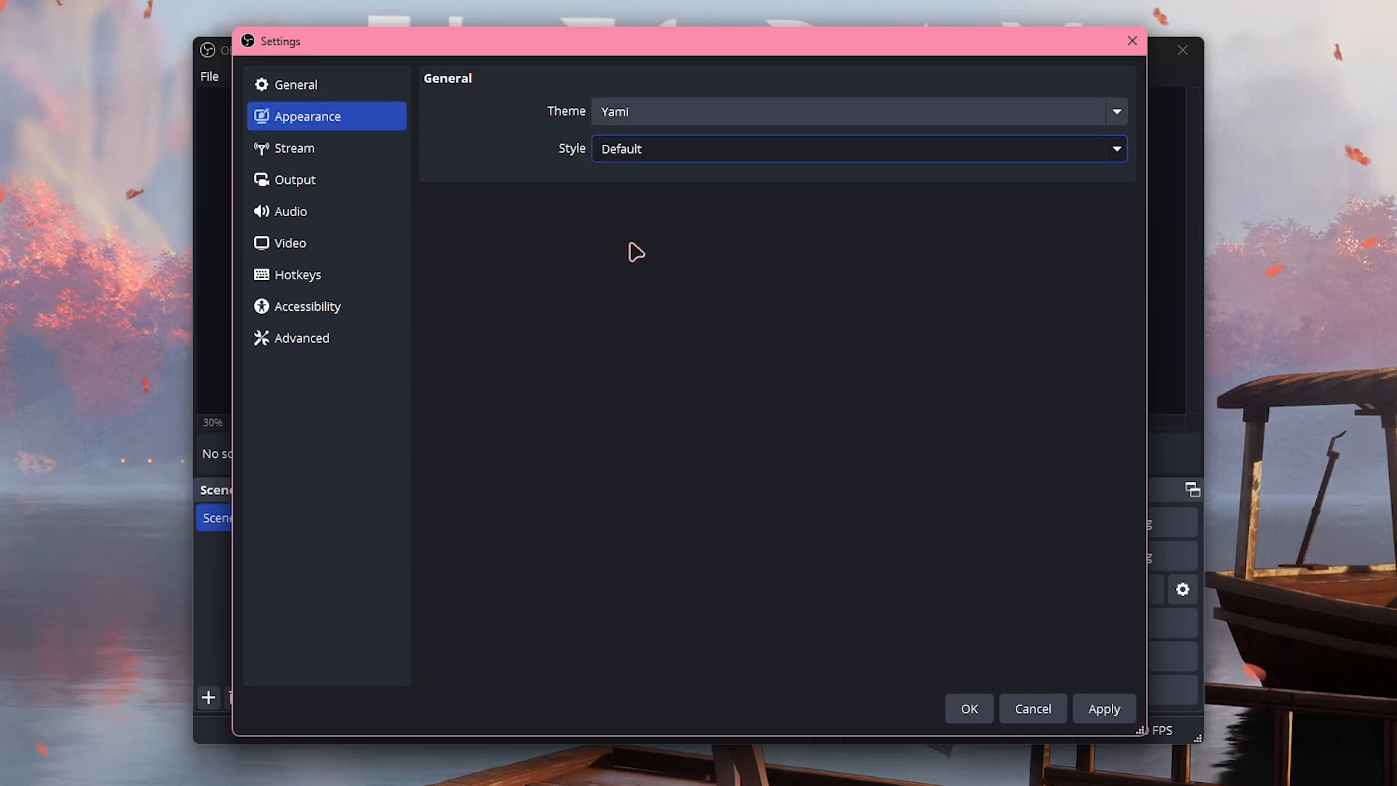
click(639, 149)
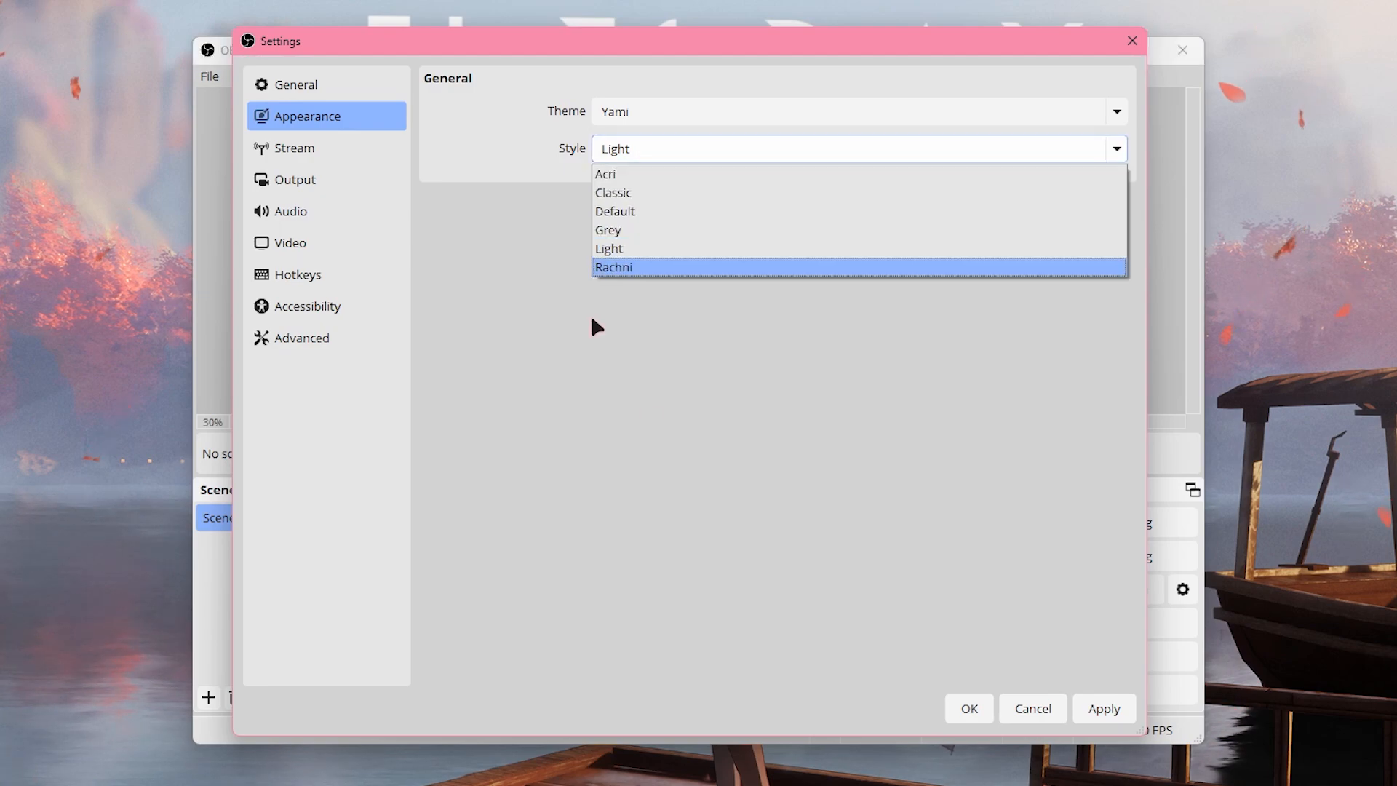
click(632, 211)
Choose Twitch as the streaming service in the Stream settings
click(353, 151)
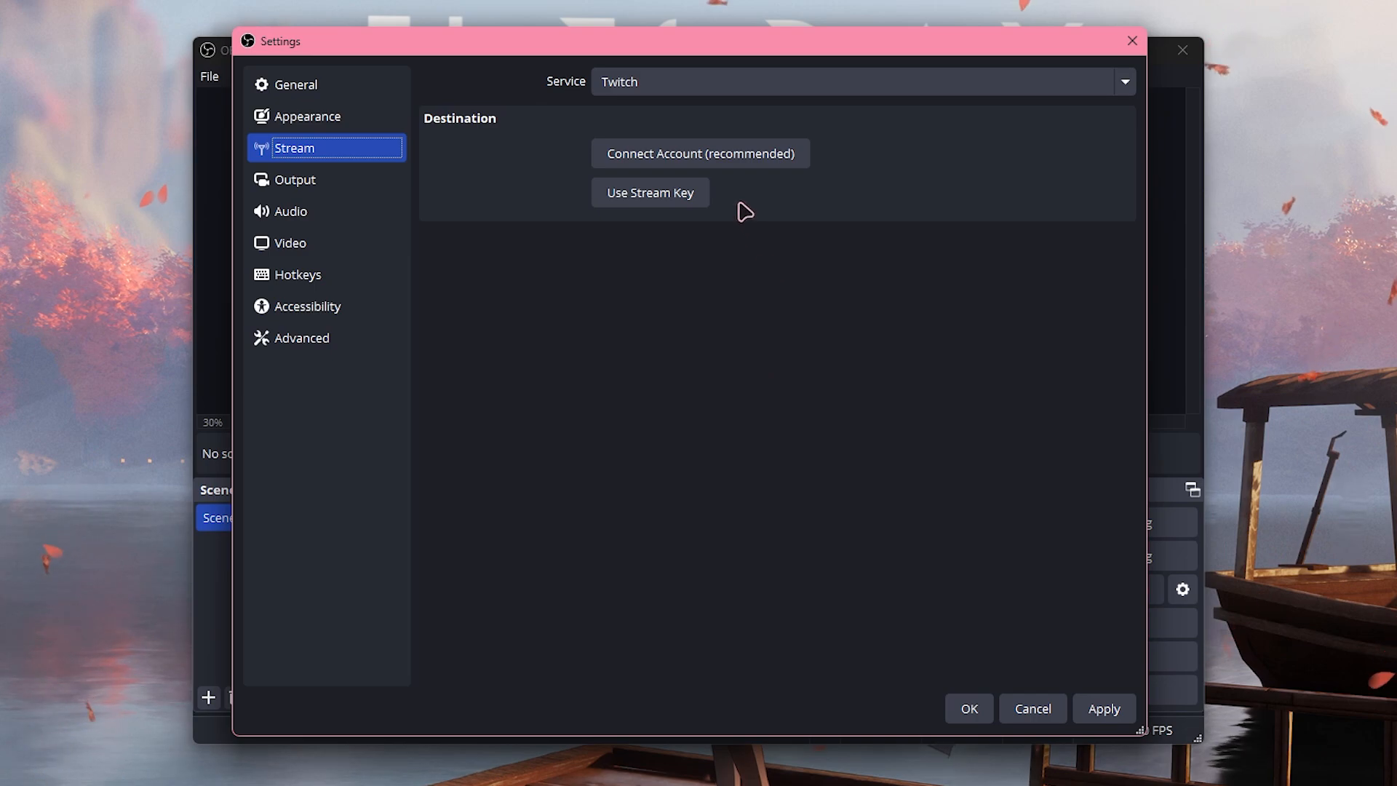
click(694, 88)
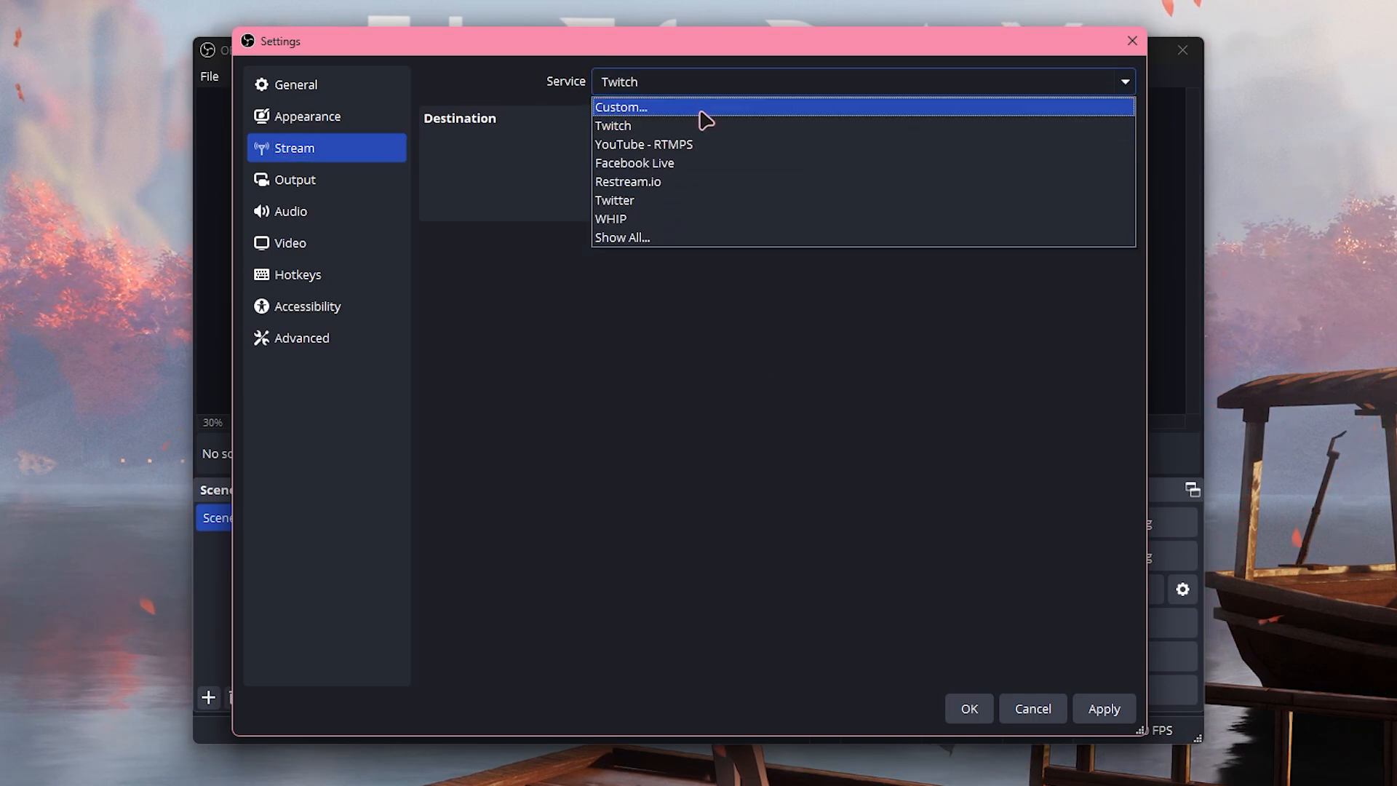
click(613, 126)
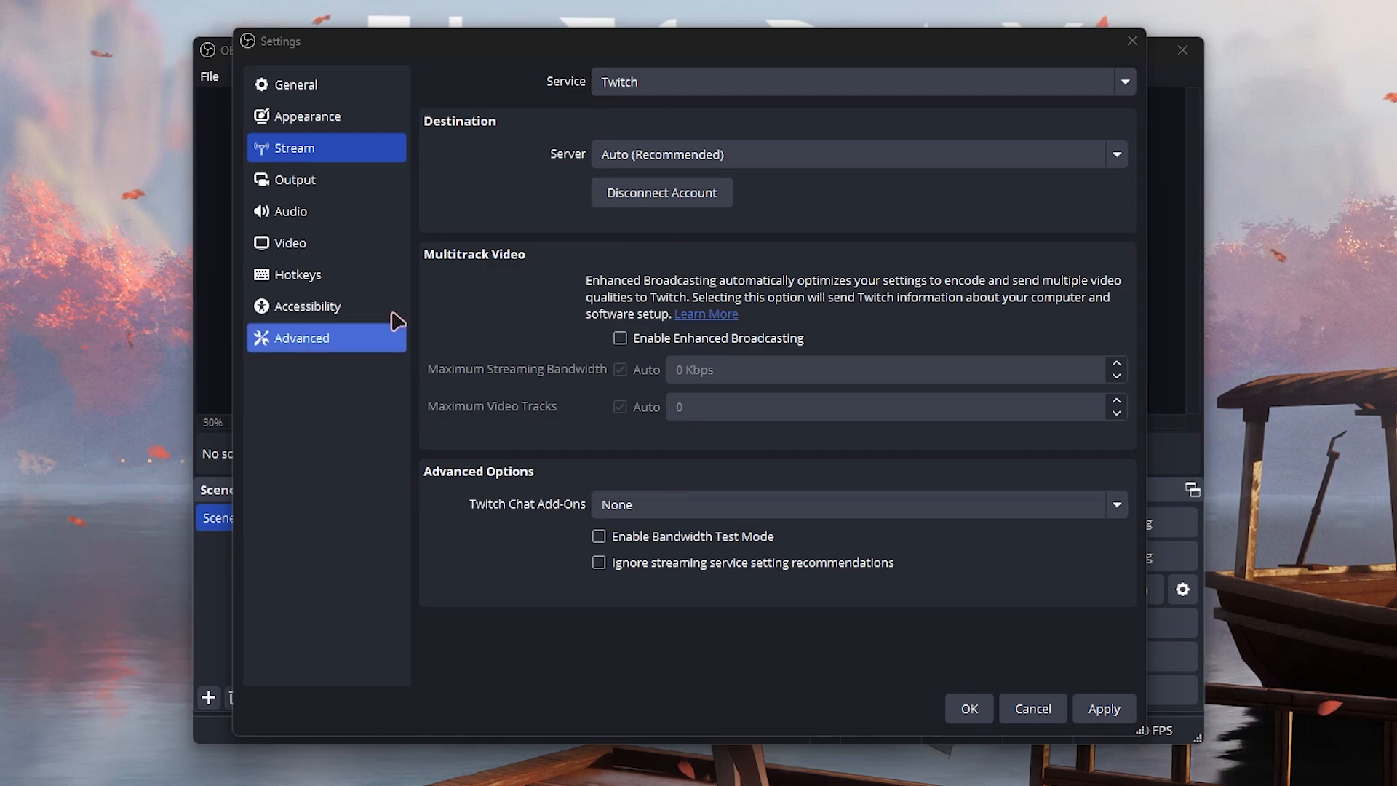
Set the Twitch Chat Add-Ons to BetterTTV and FrankerFaceZ and apply the change
click(622, 504)
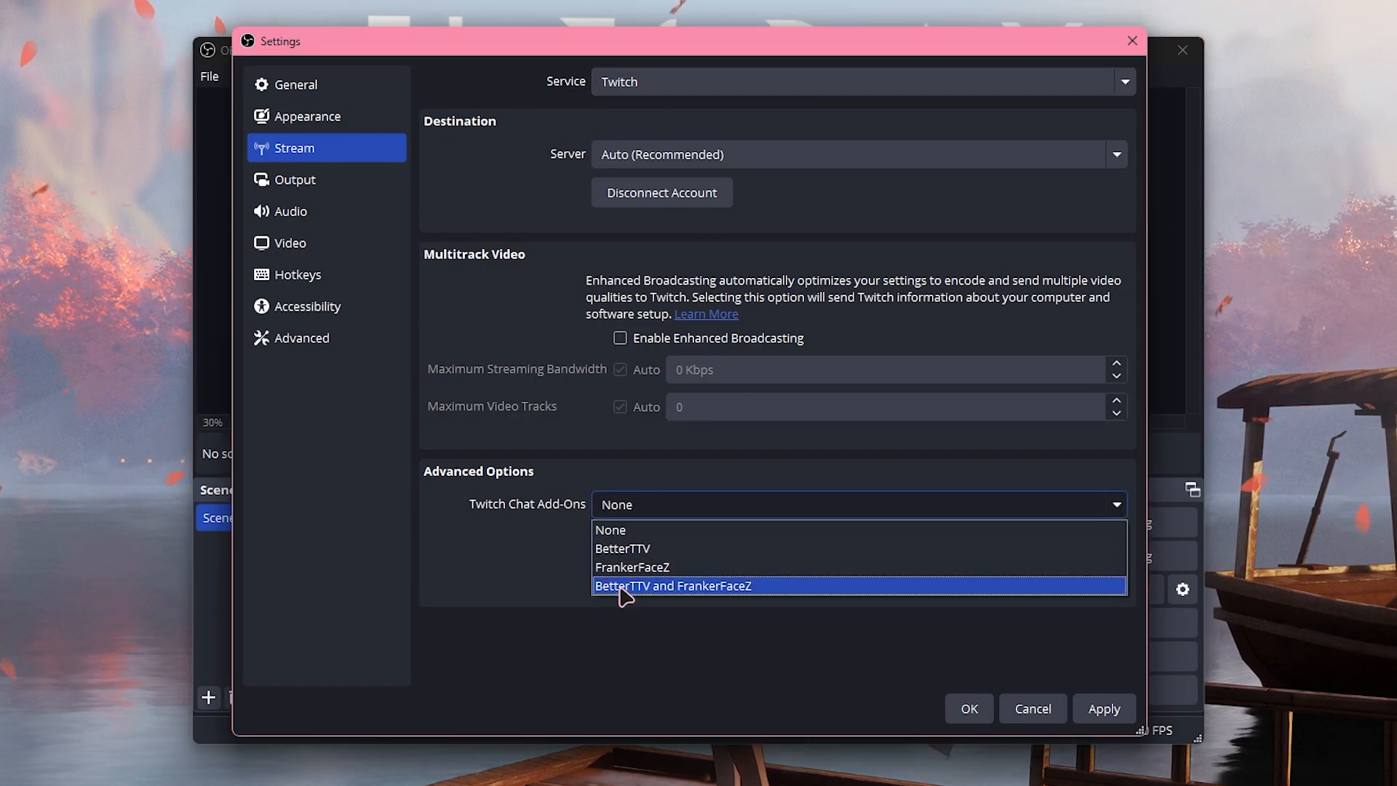
click(624, 585)
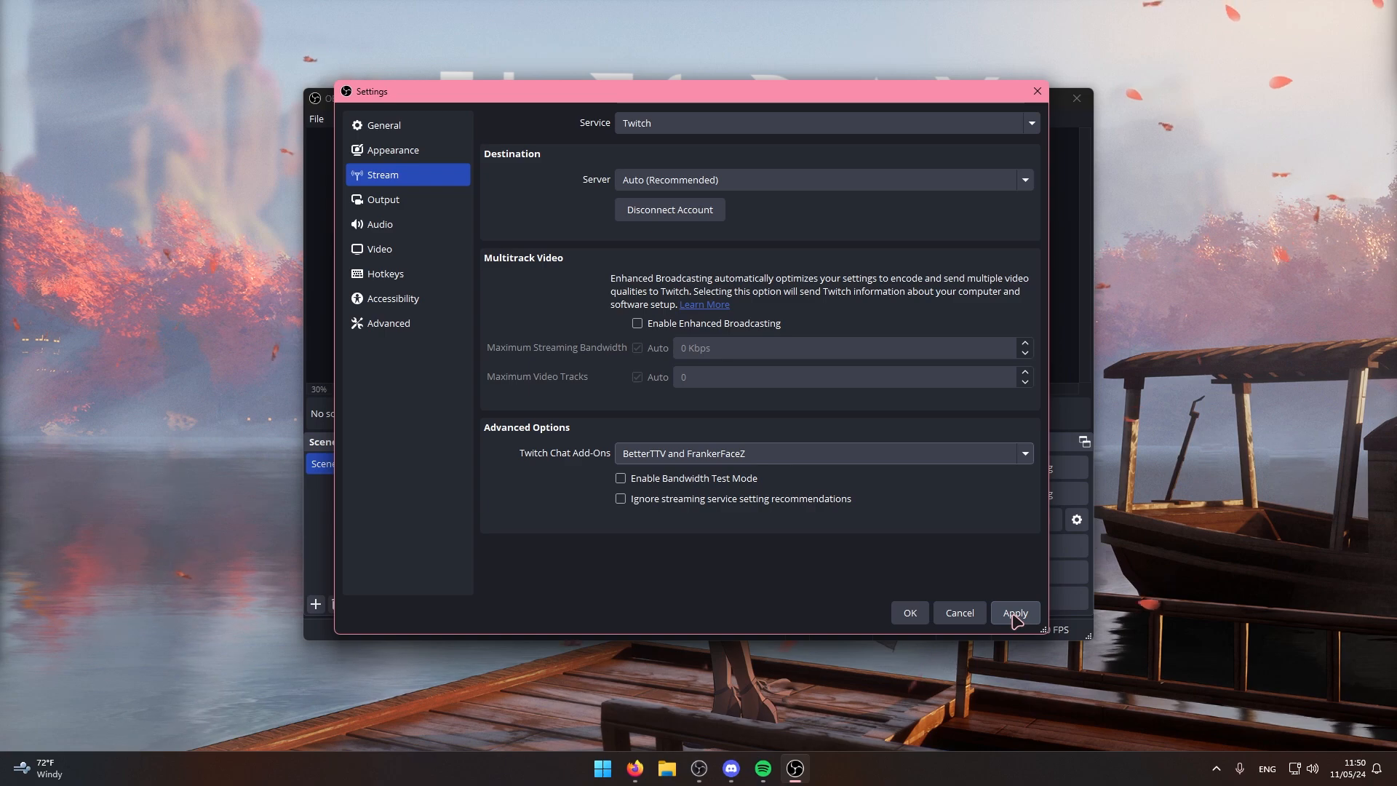
click(1104, 708)
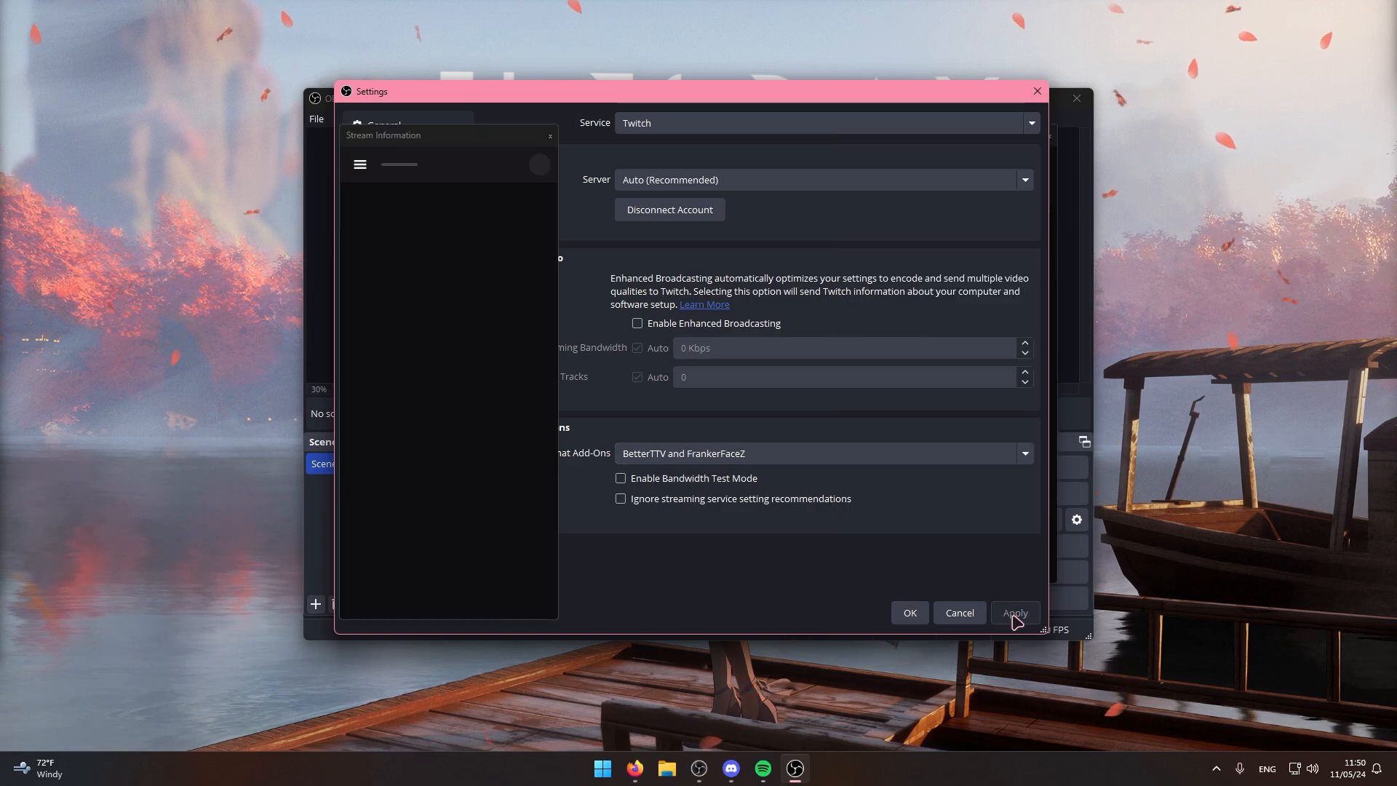
Close the settings and place the Stream Information and Chat windows on either side of the main window
click(1037, 91)
click(1228, 127)
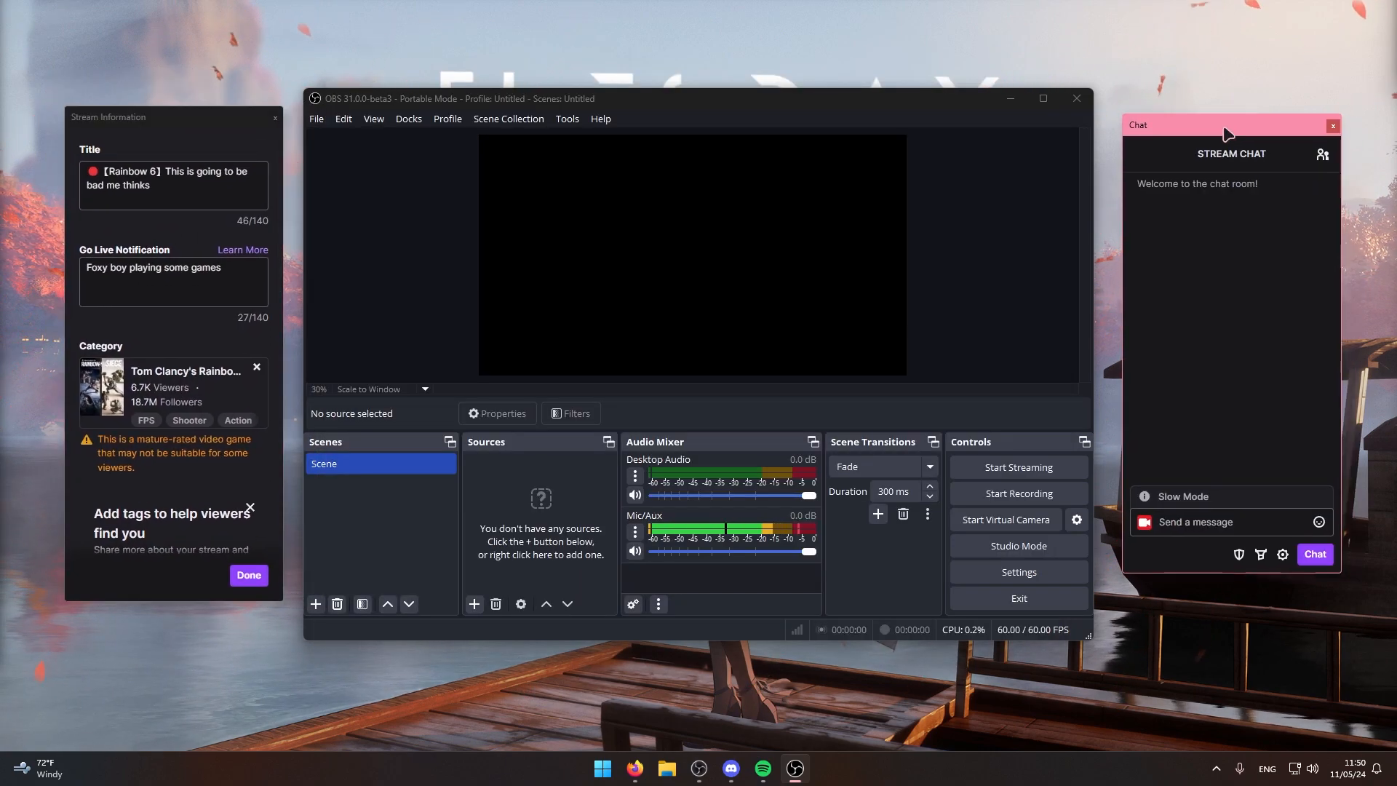
click(621, 196)
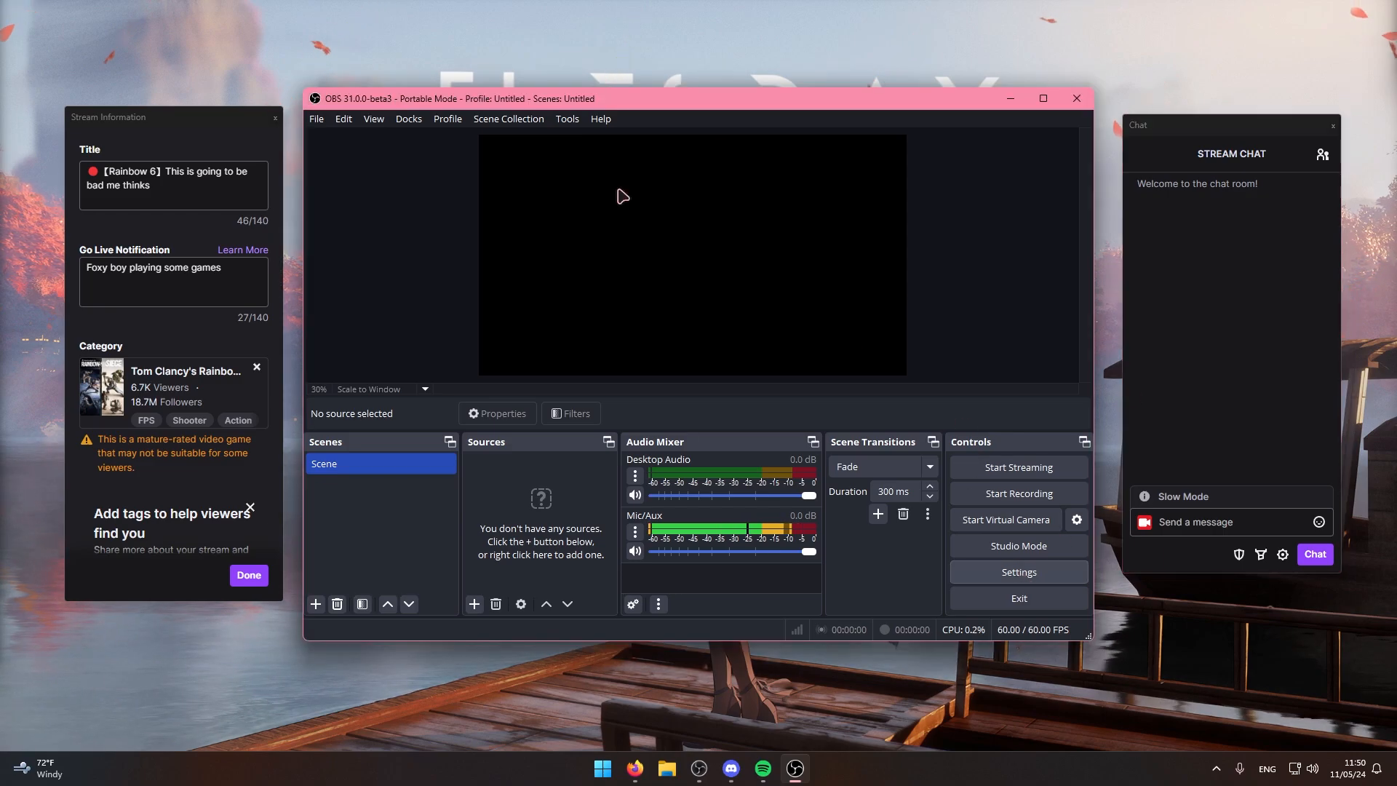
Reopen the settings, view the Output page, and set Mic/Auxiliary Audio to Chat Mic (TC-HELICON GoXLR) and Desktop Audio to System (TC-HELICON GoXLR)
click(1018, 572)
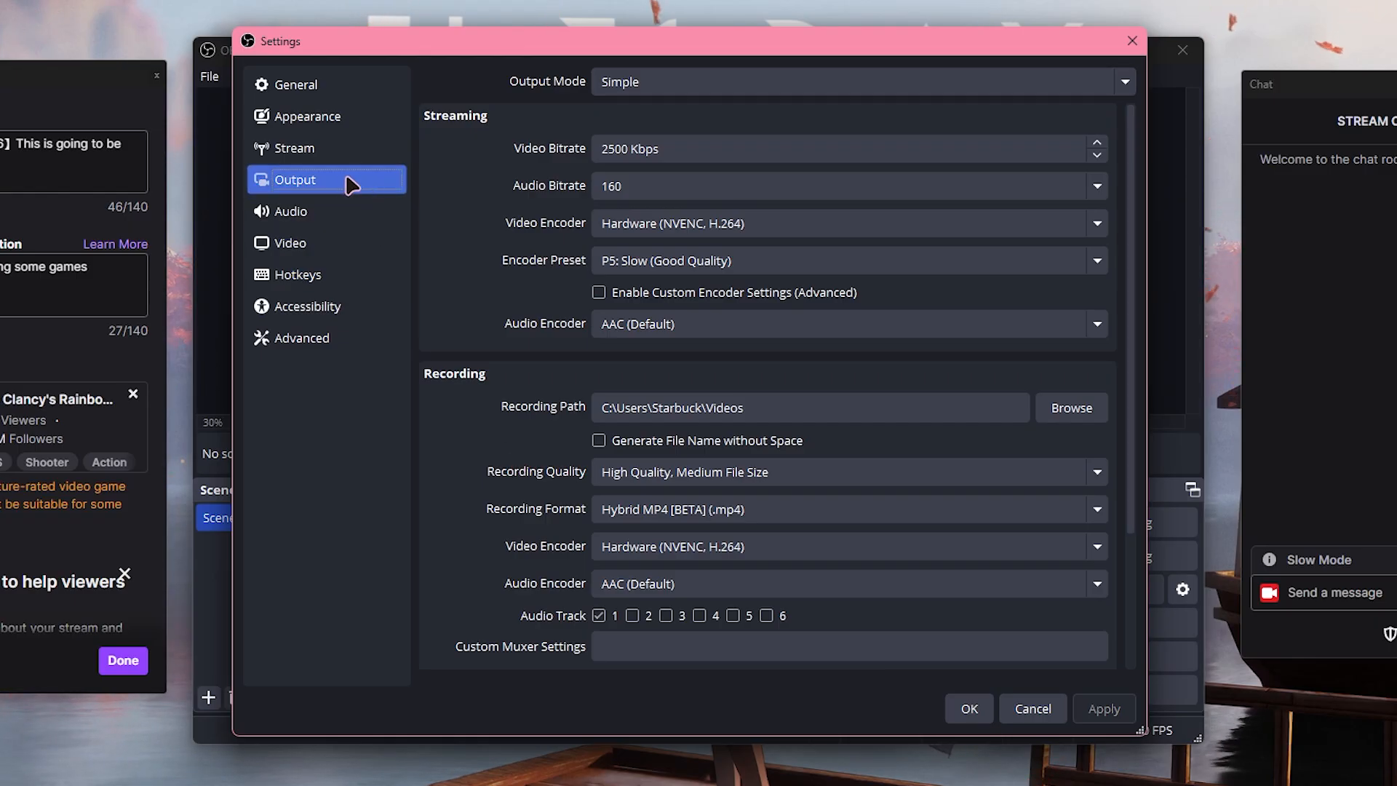
click(328, 188)
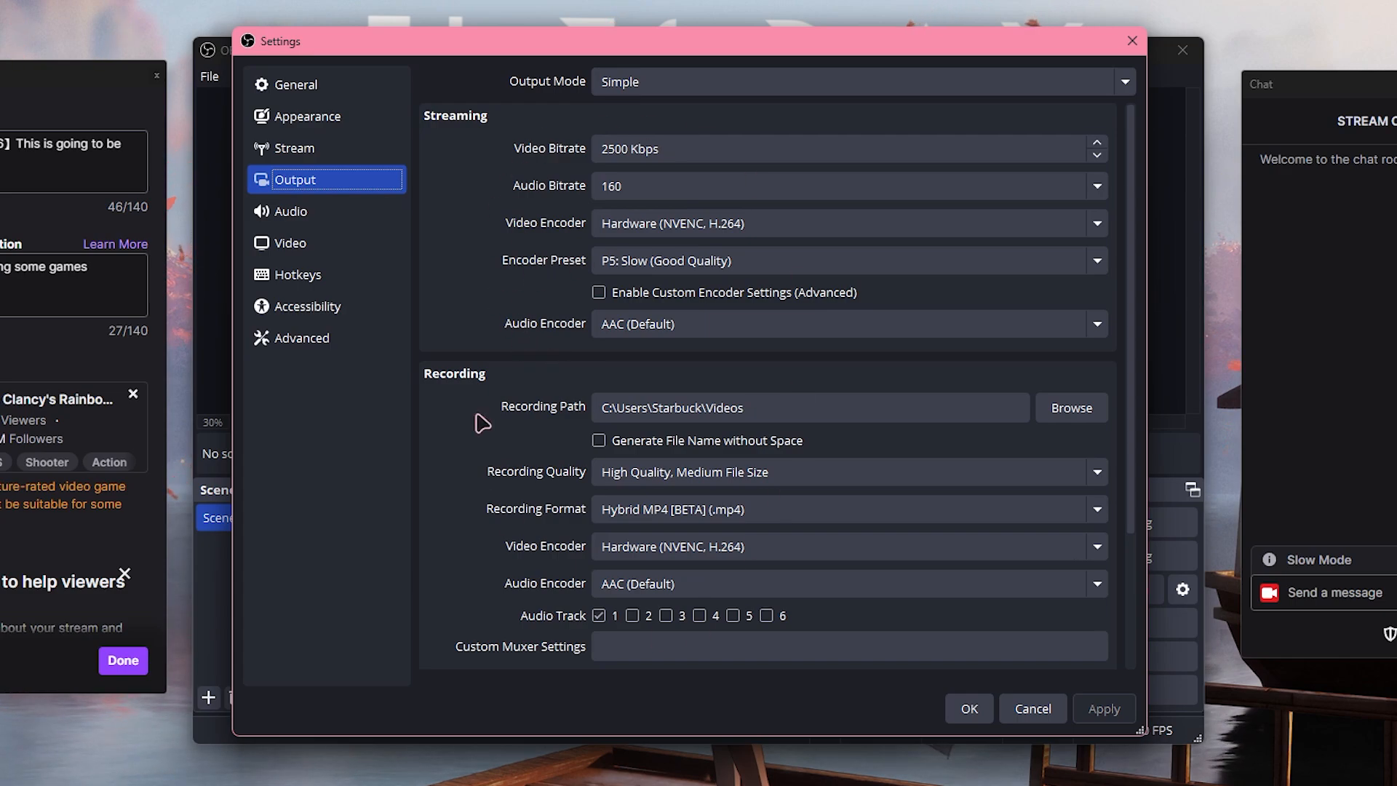
click(355, 211)
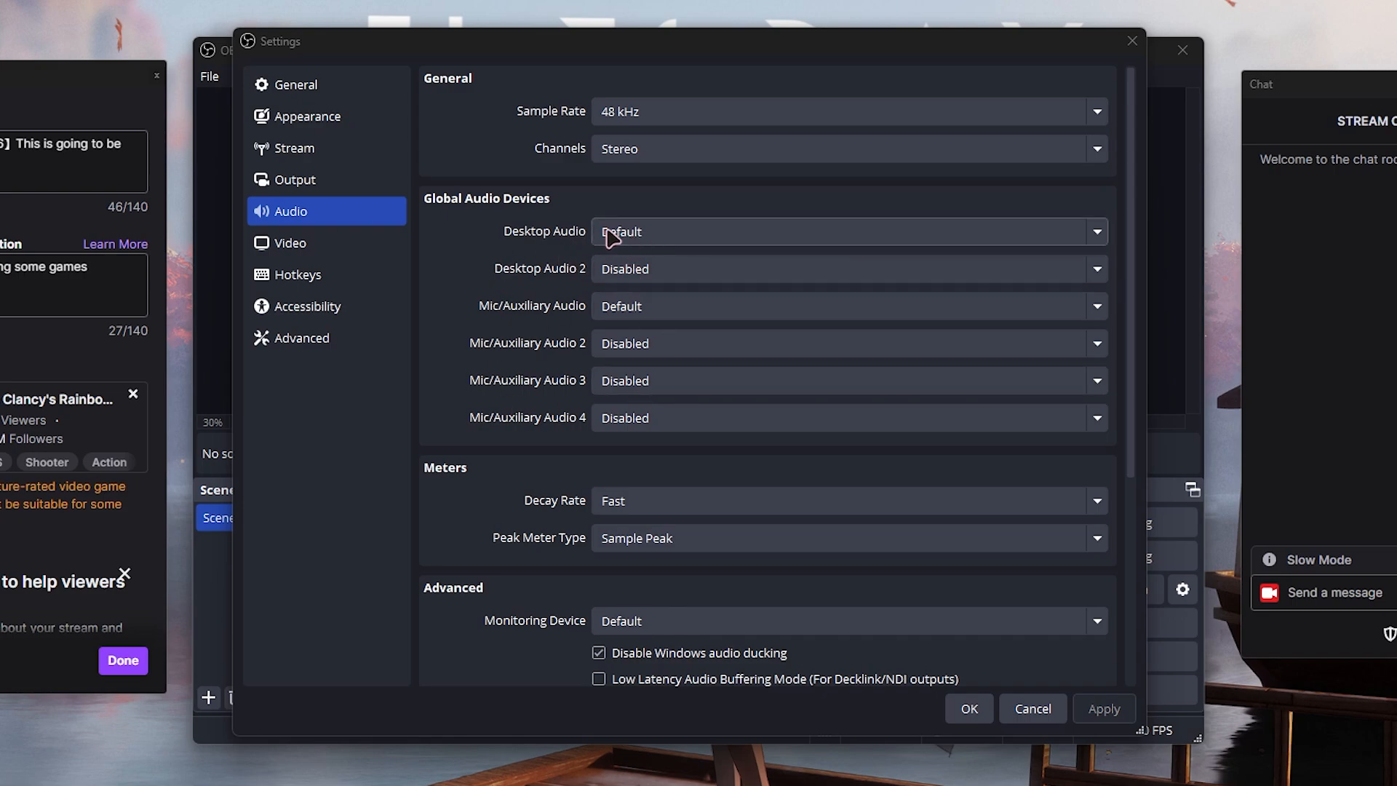
click(649, 309)
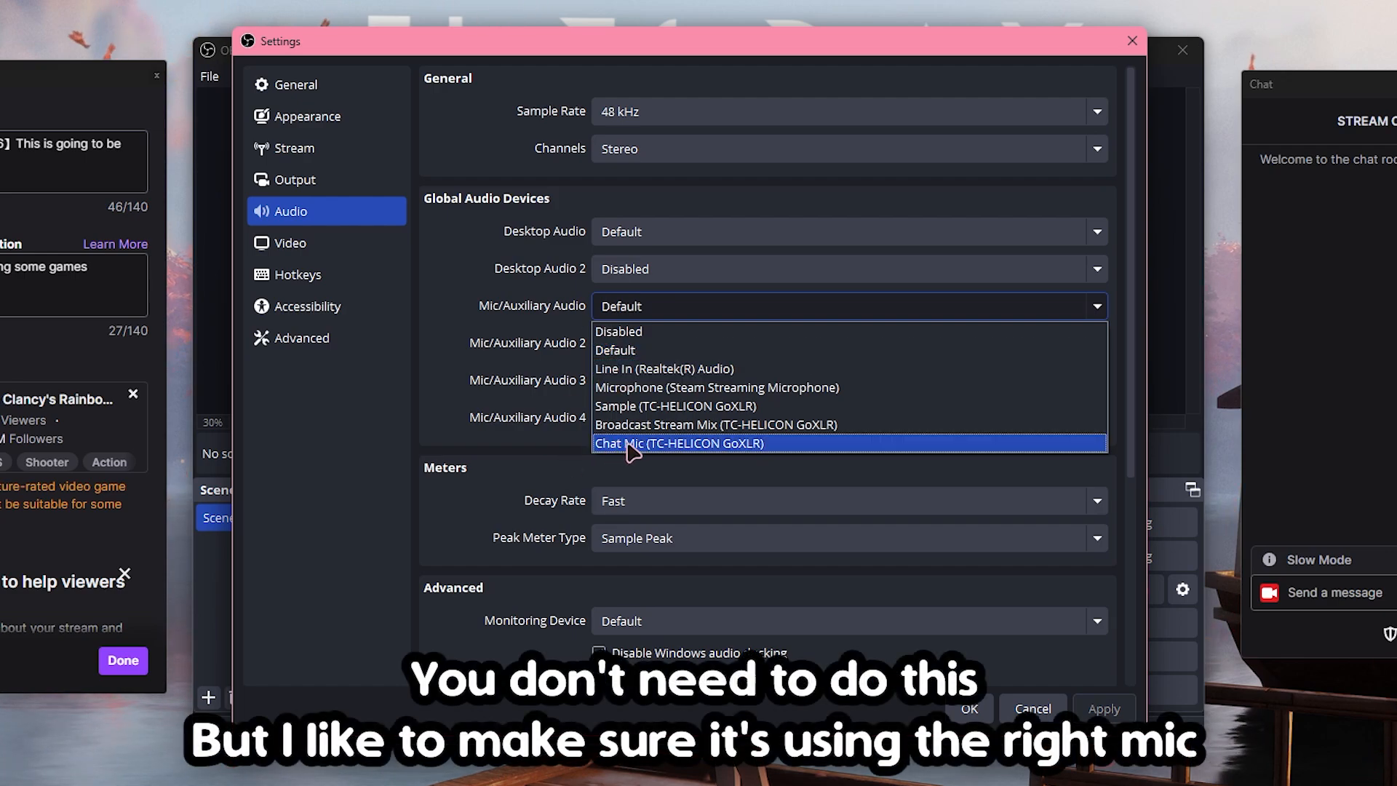
click(673, 444)
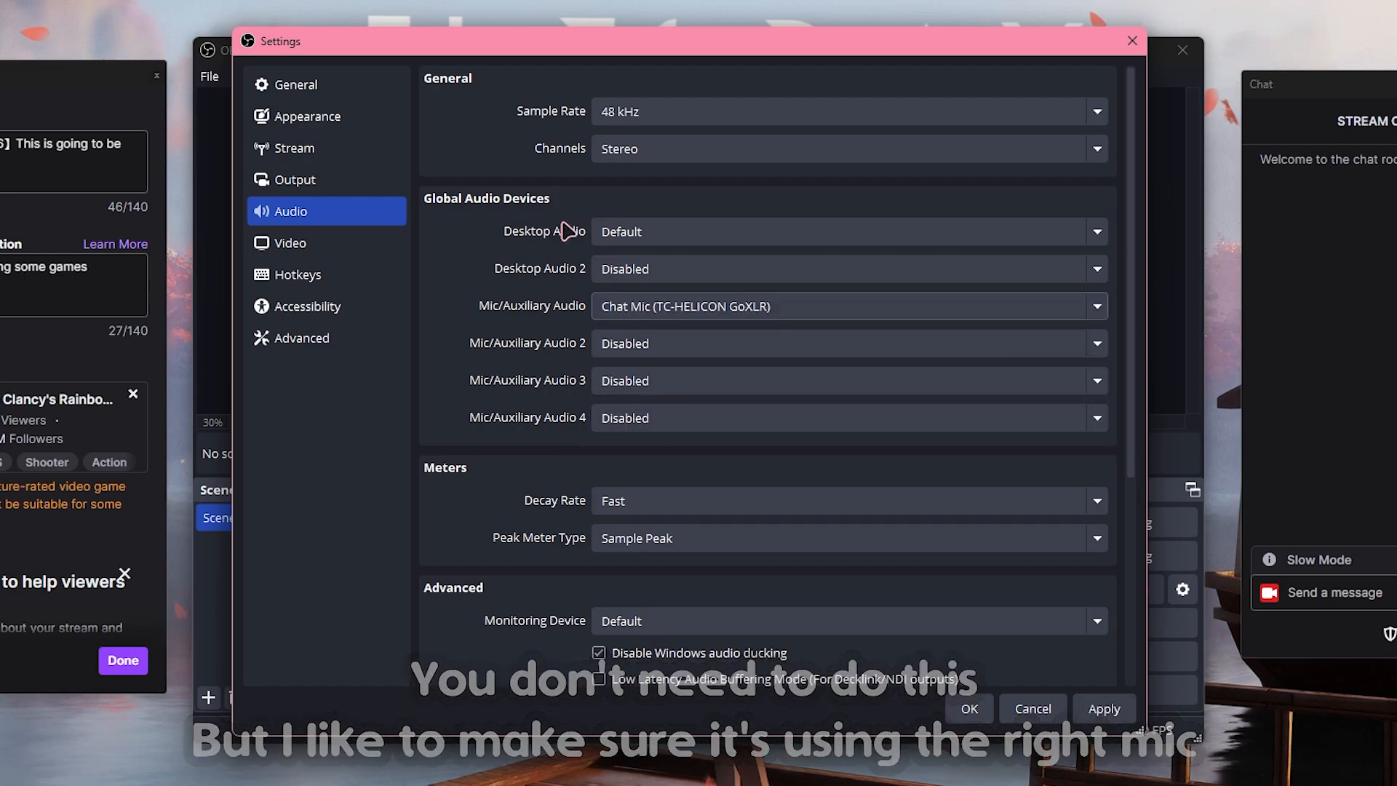
click(640, 232)
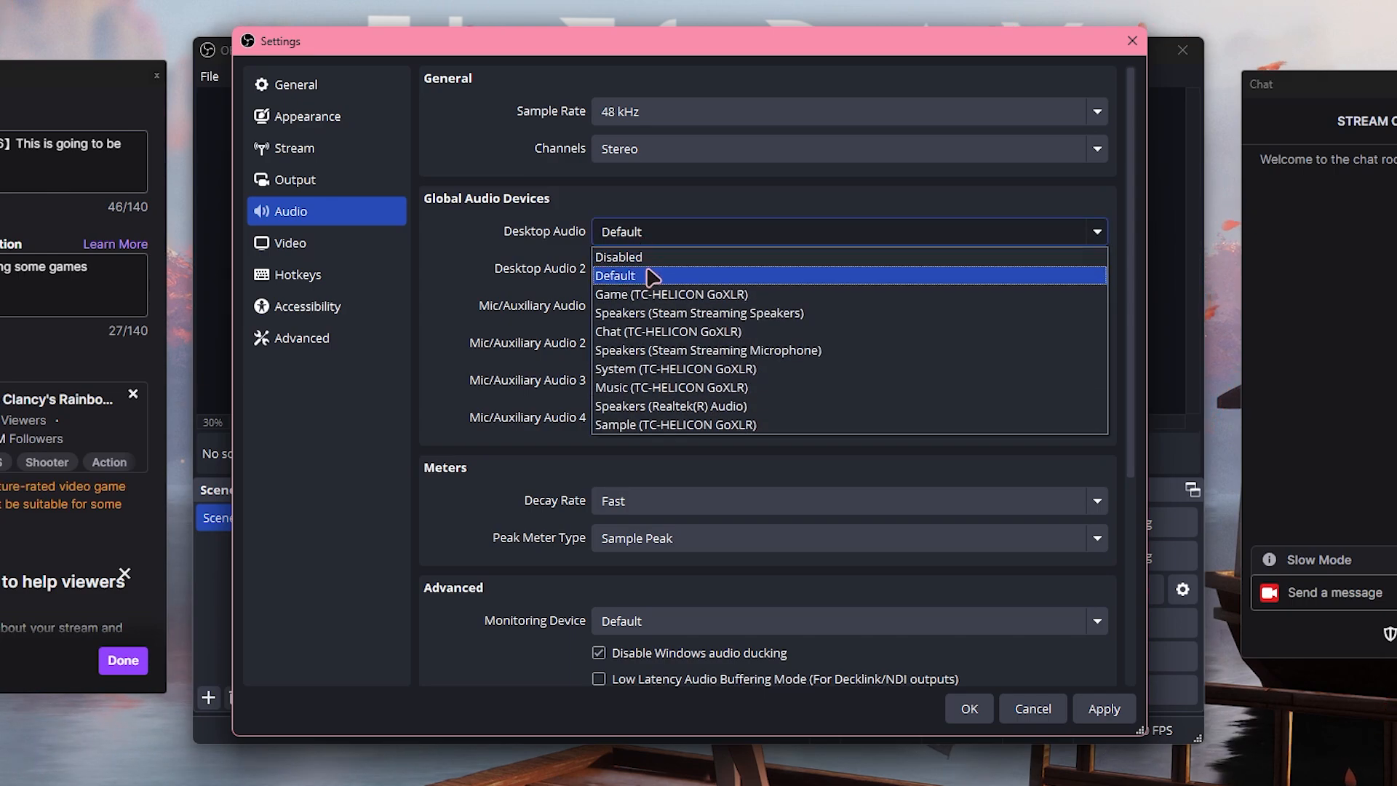
click(637, 371)
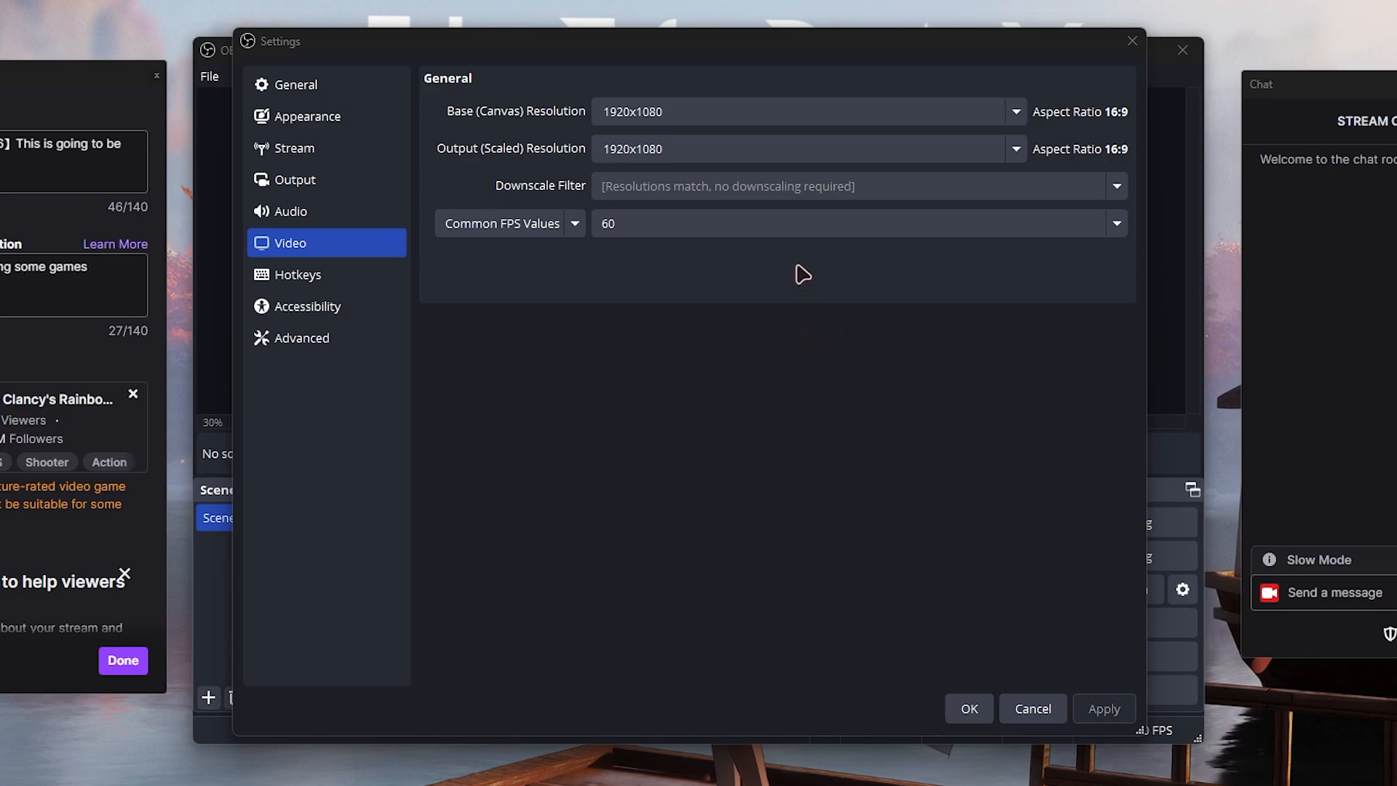
Set both the base (canvas) and output (scaled) resolutions to 1280x720 in the Video settings and apply
click(1000, 119)
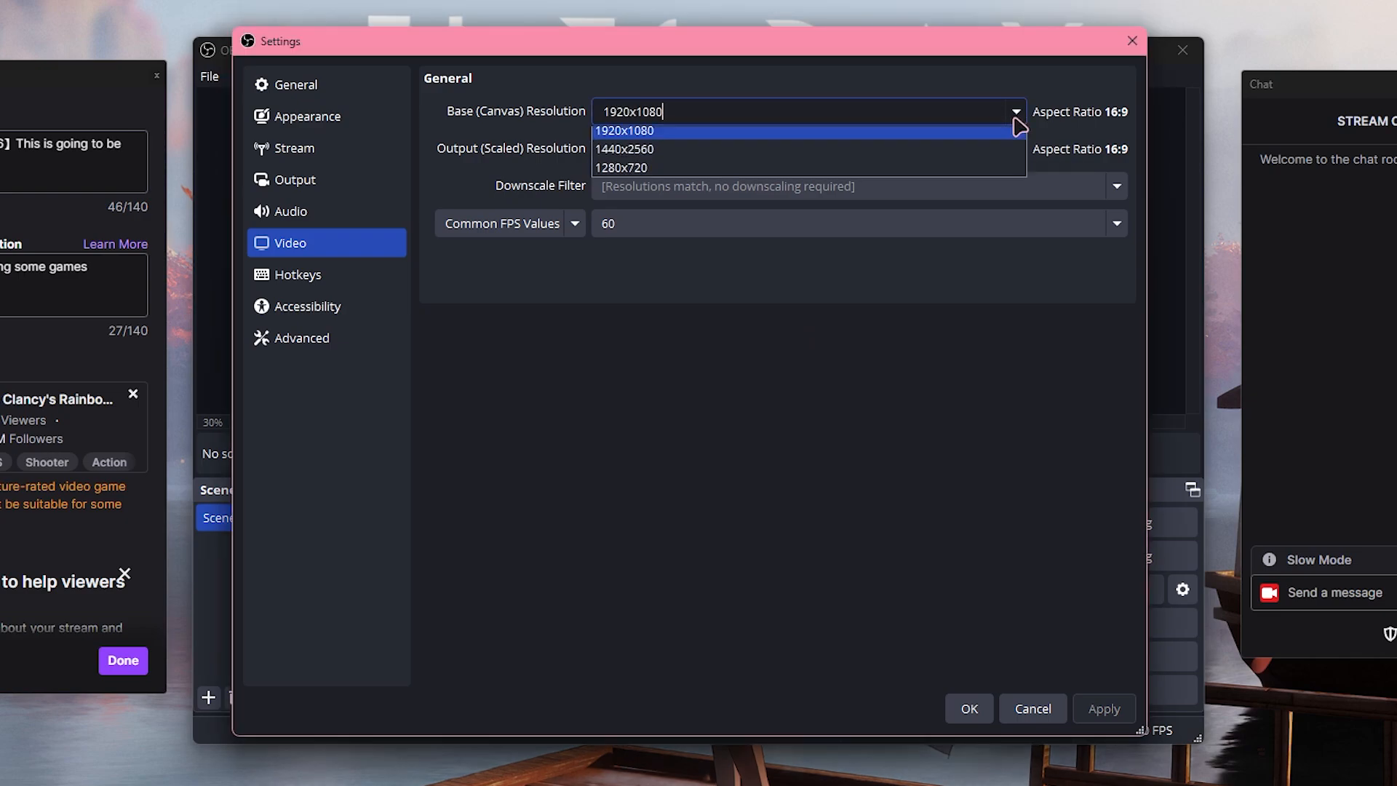
click(650, 174)
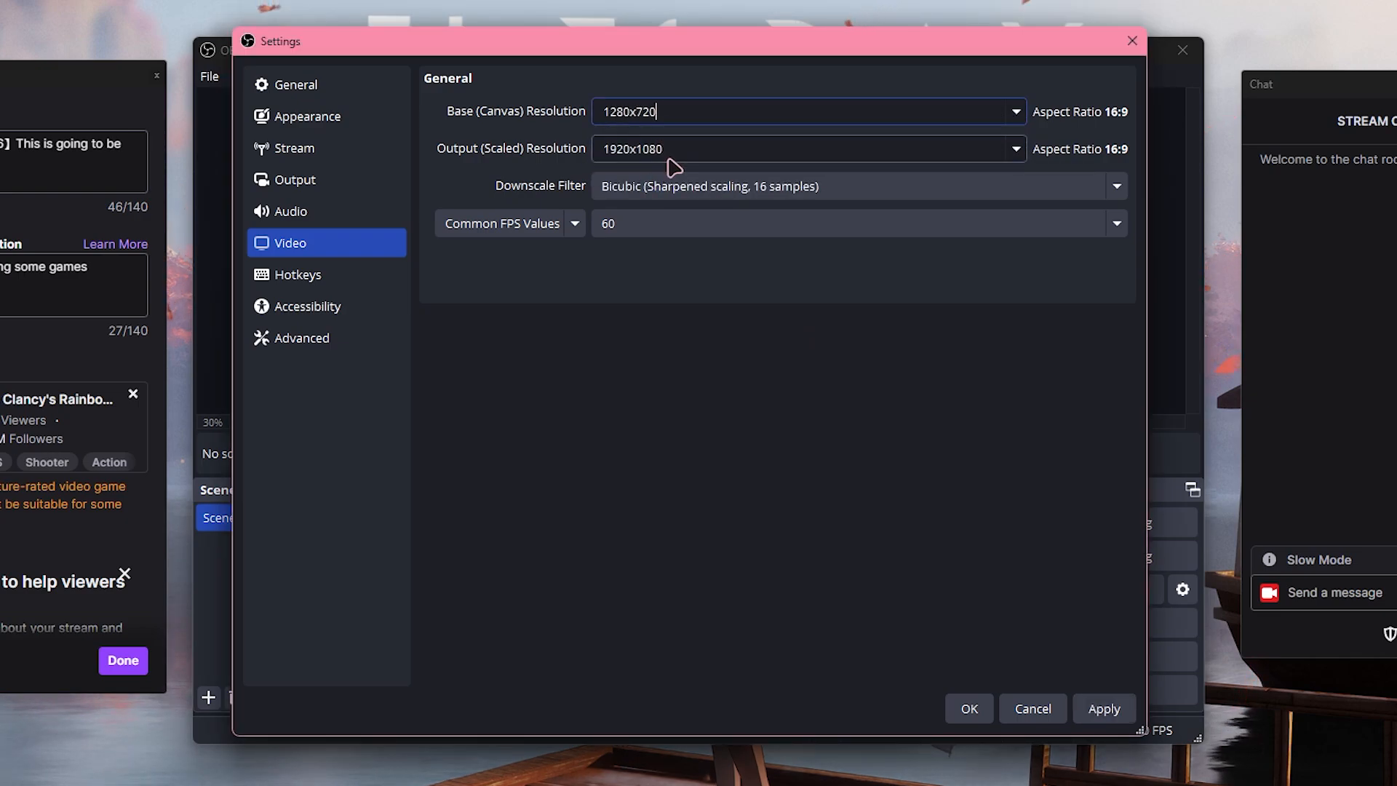
click(1100, 710)
click(1013, 152)
click(752, 174)
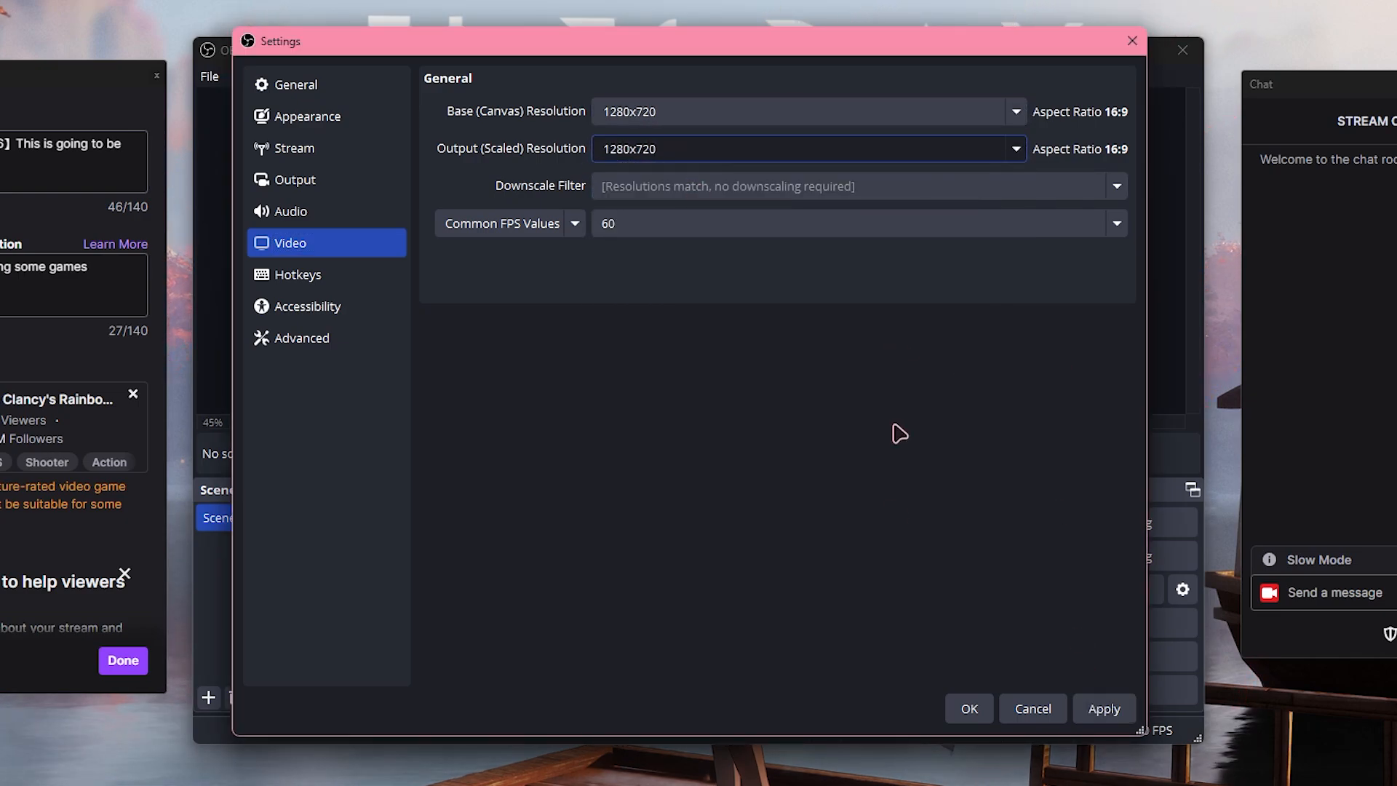
click(1095, 710)
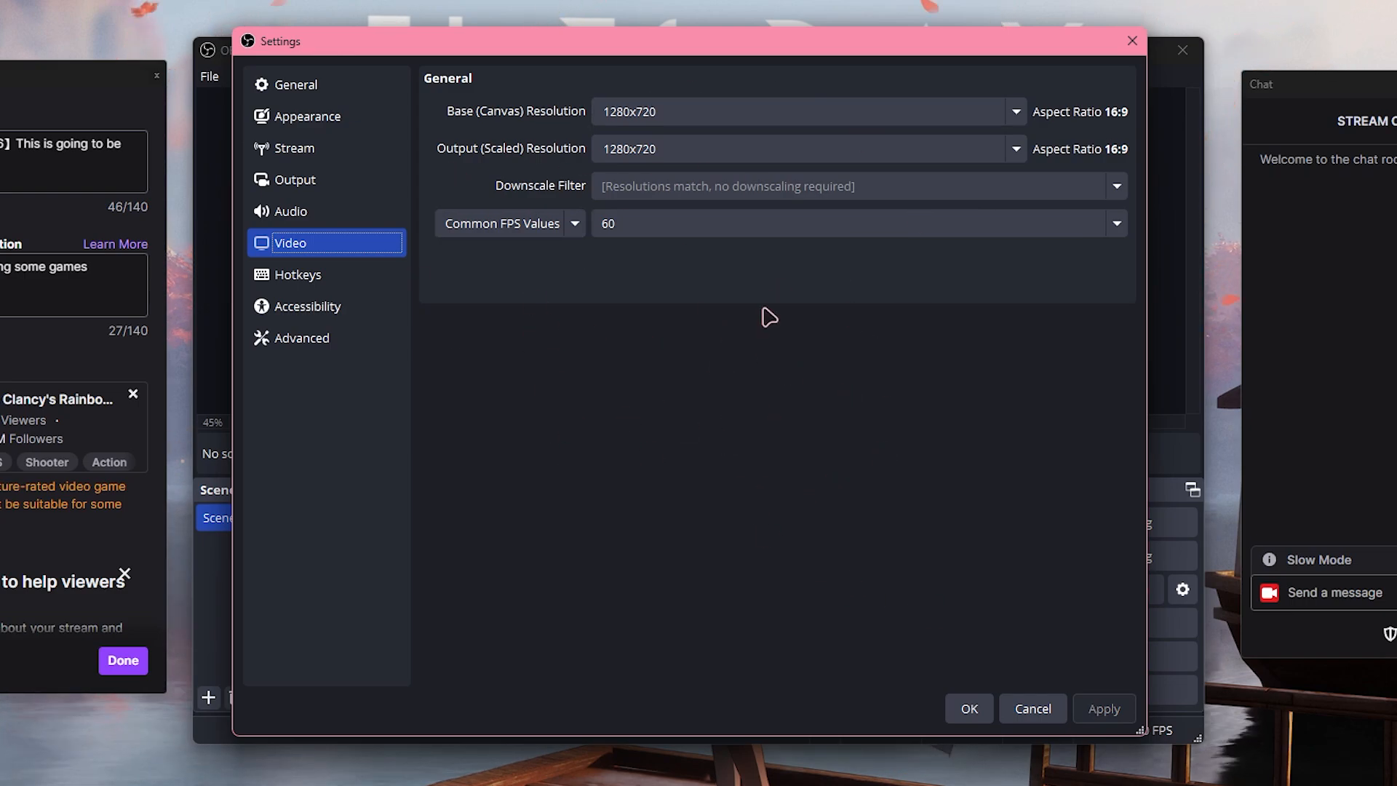
Set both the base (canvas) and output (scaled) resolutions to 1920x1080 in the Video settings and apply
click(671, 155)
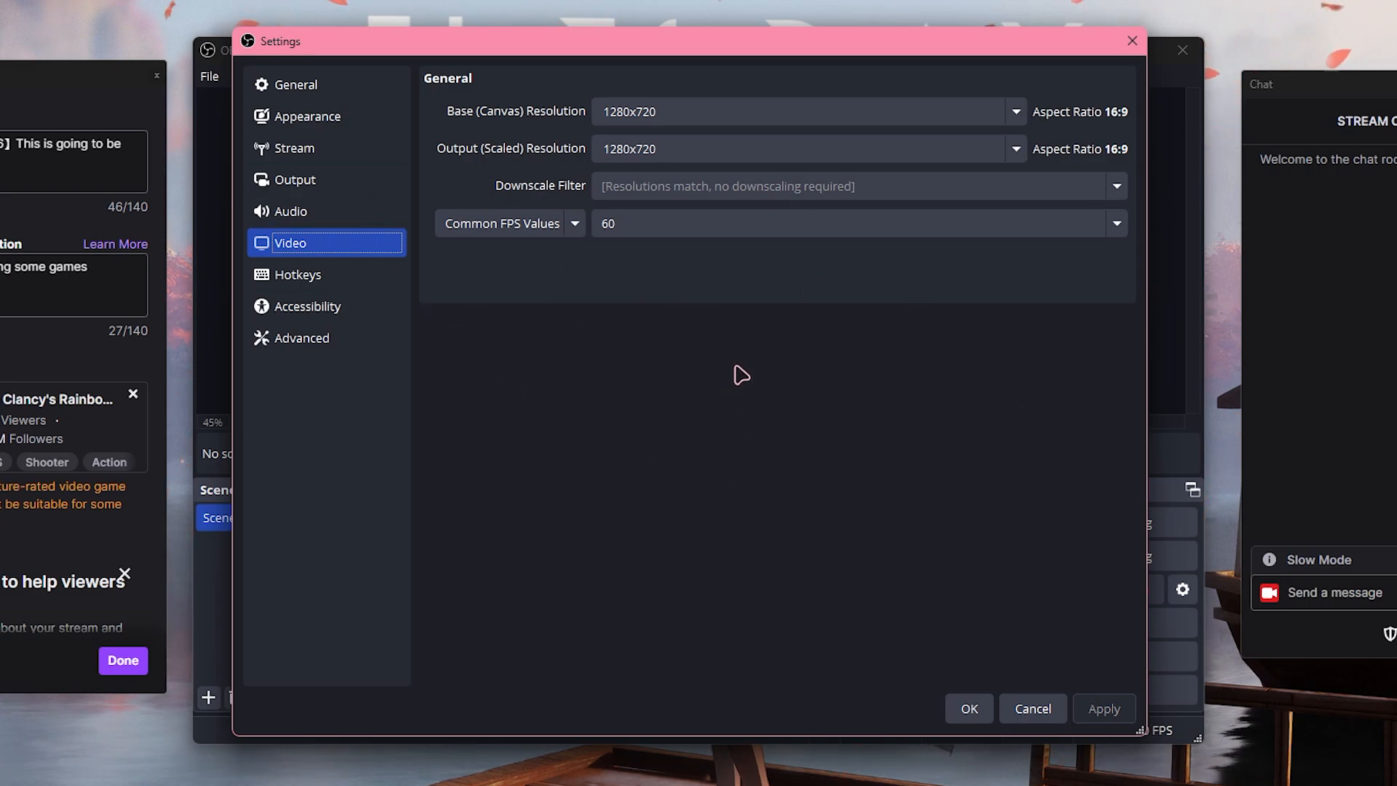
click(960, 112)
click(959, 138)
click(1016, 148)
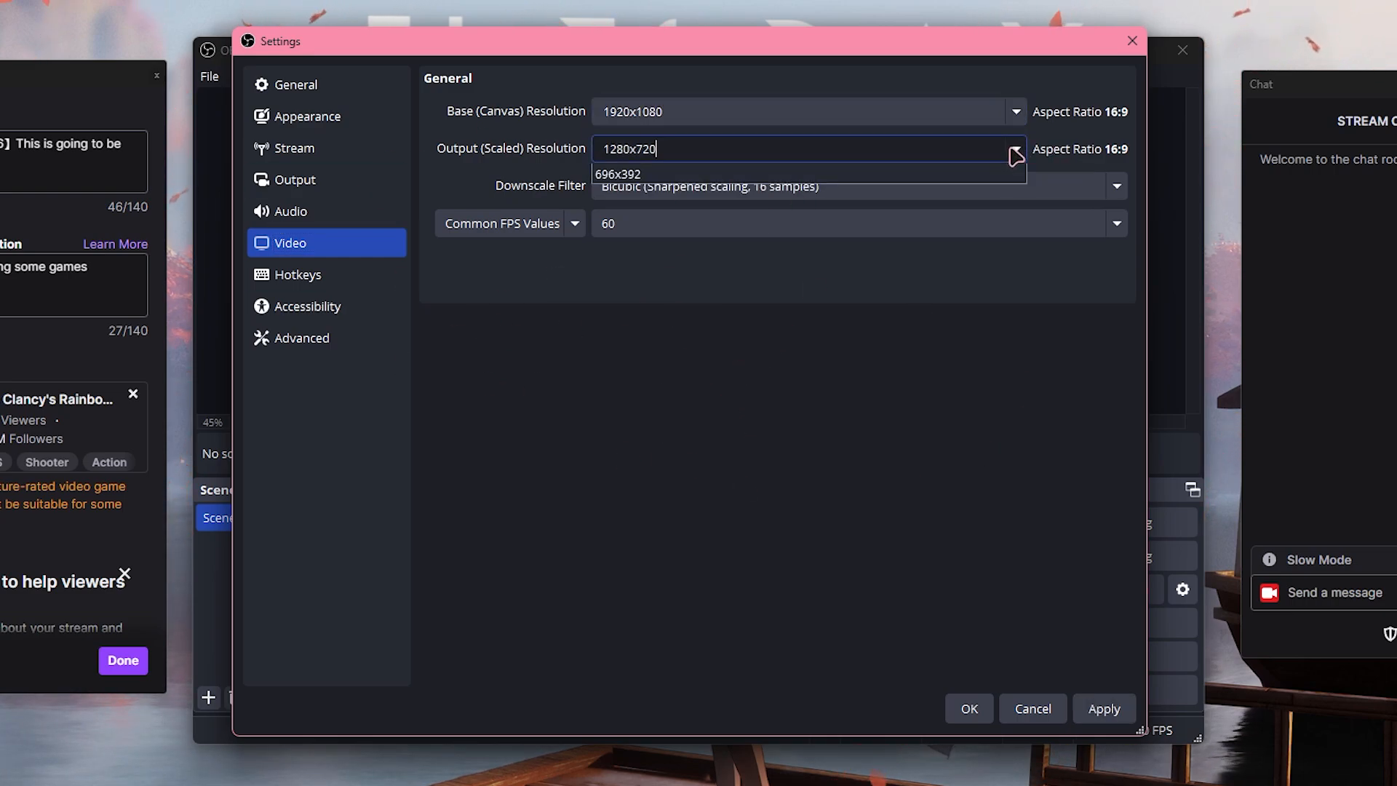
click(692, 173)
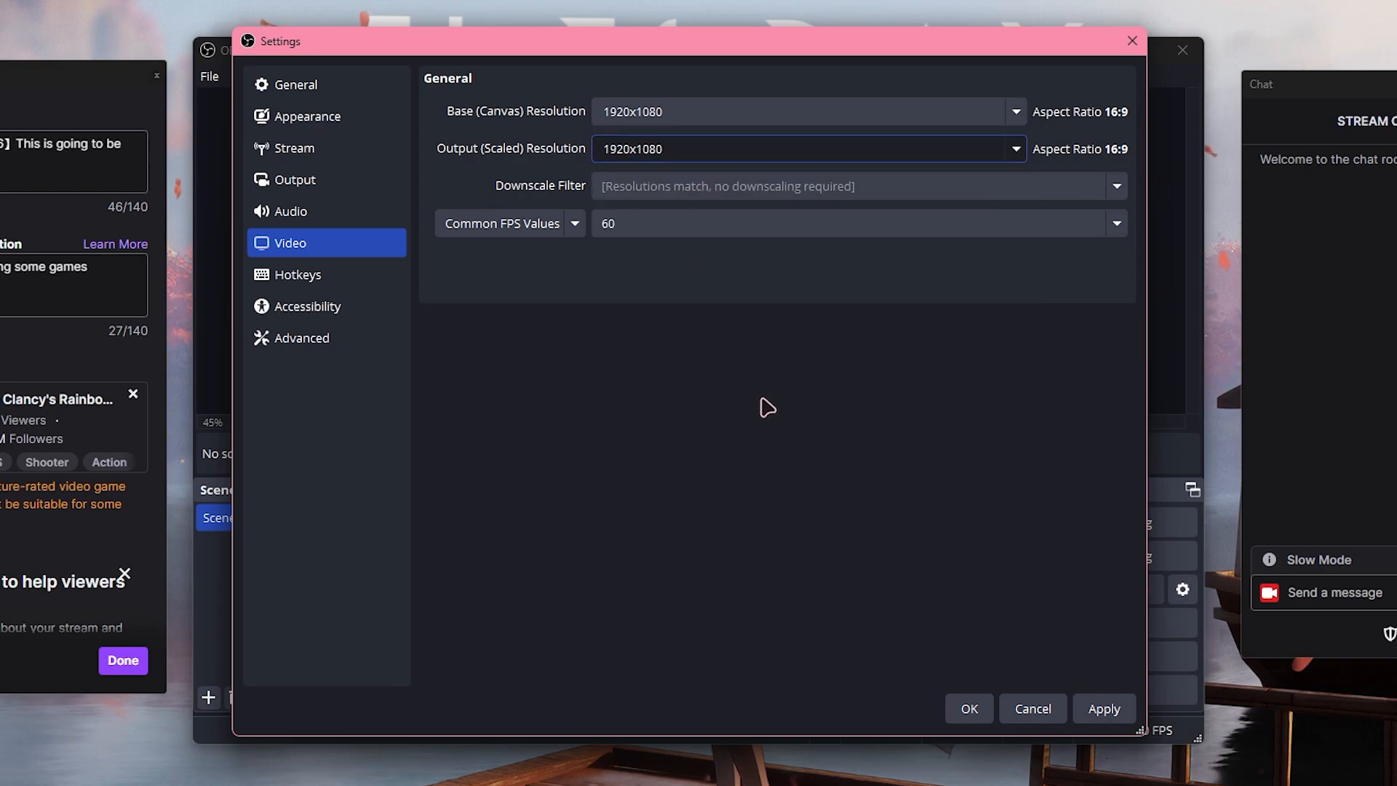
click(1103, 707)
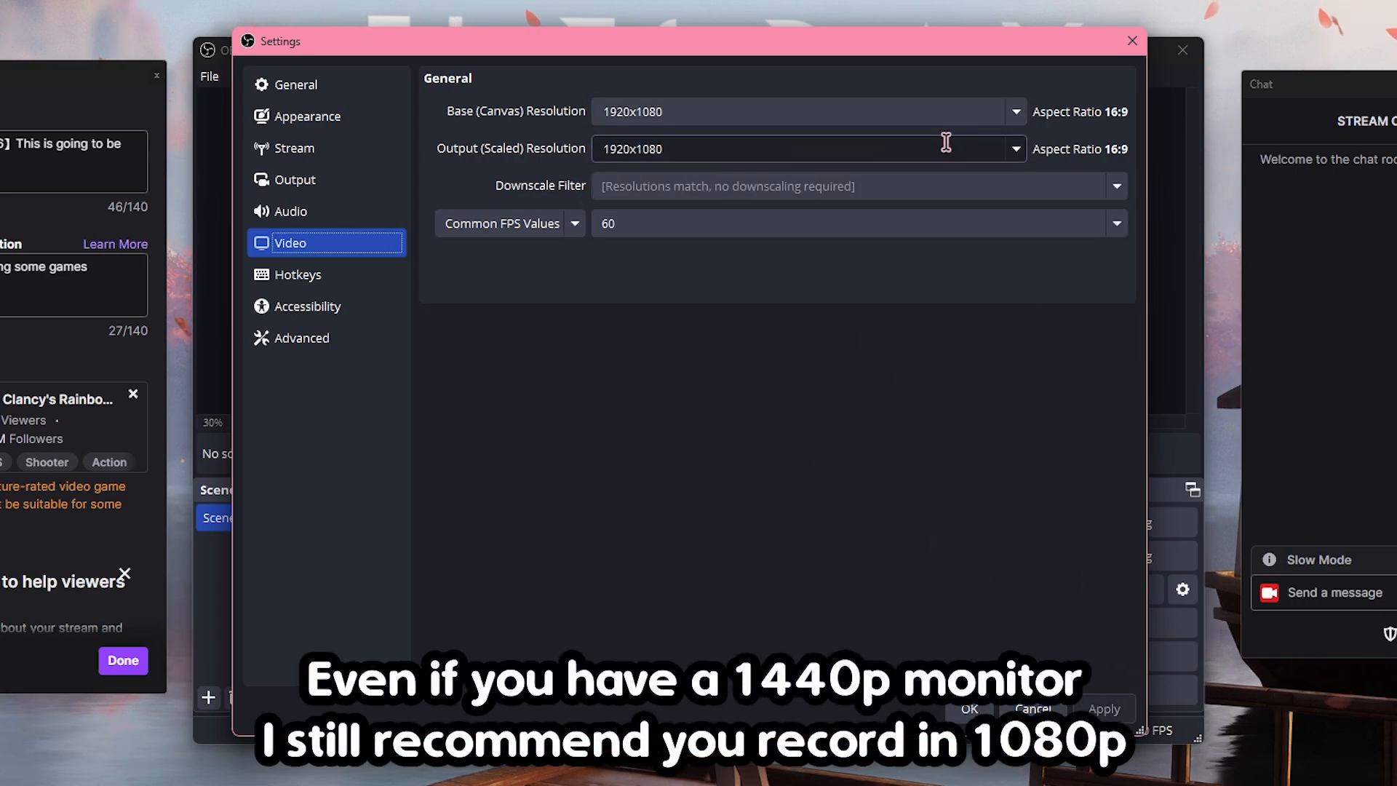
Try a 1280x720 base (canvas) resolution and a frame rate of 30 FPS, and return the frame rate to 60
click(1016, 111)
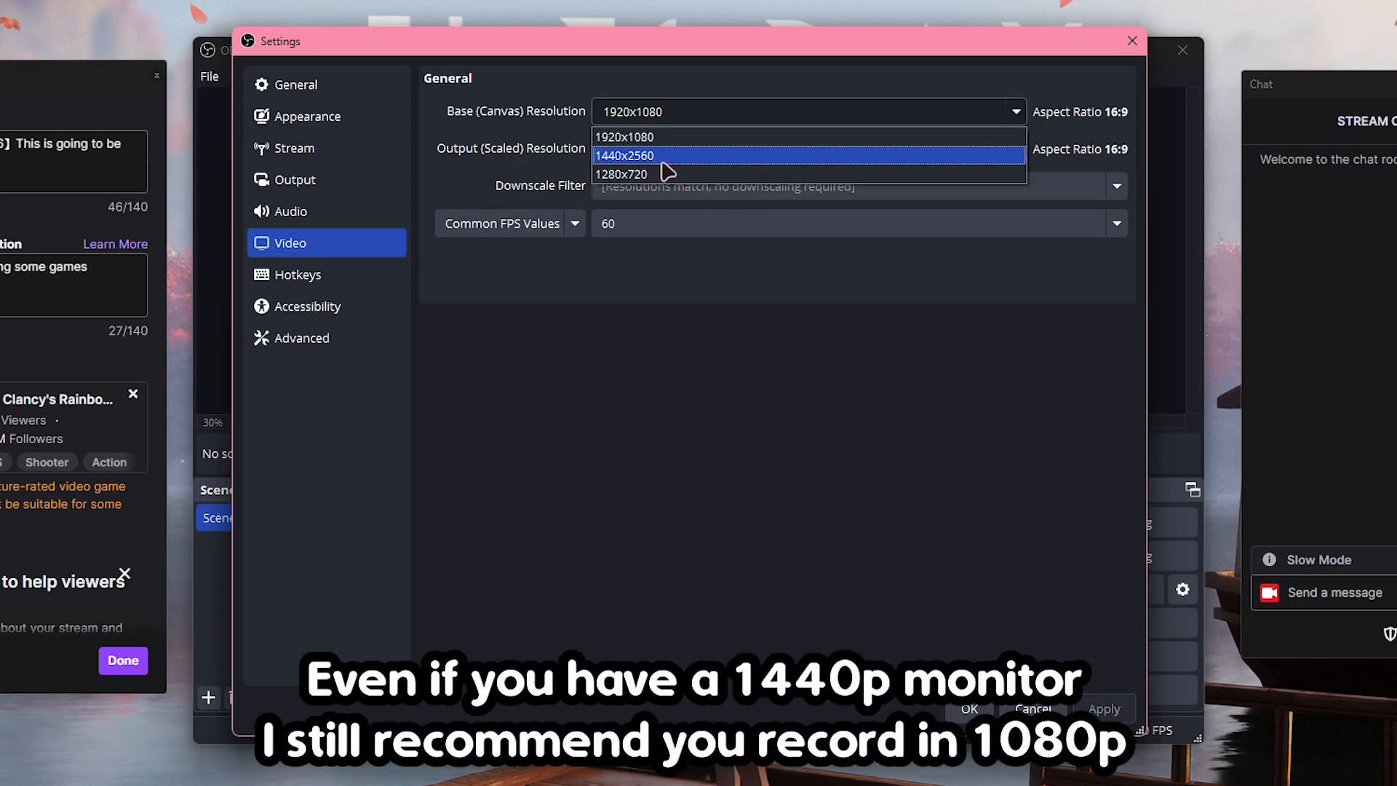
click(649, 174)
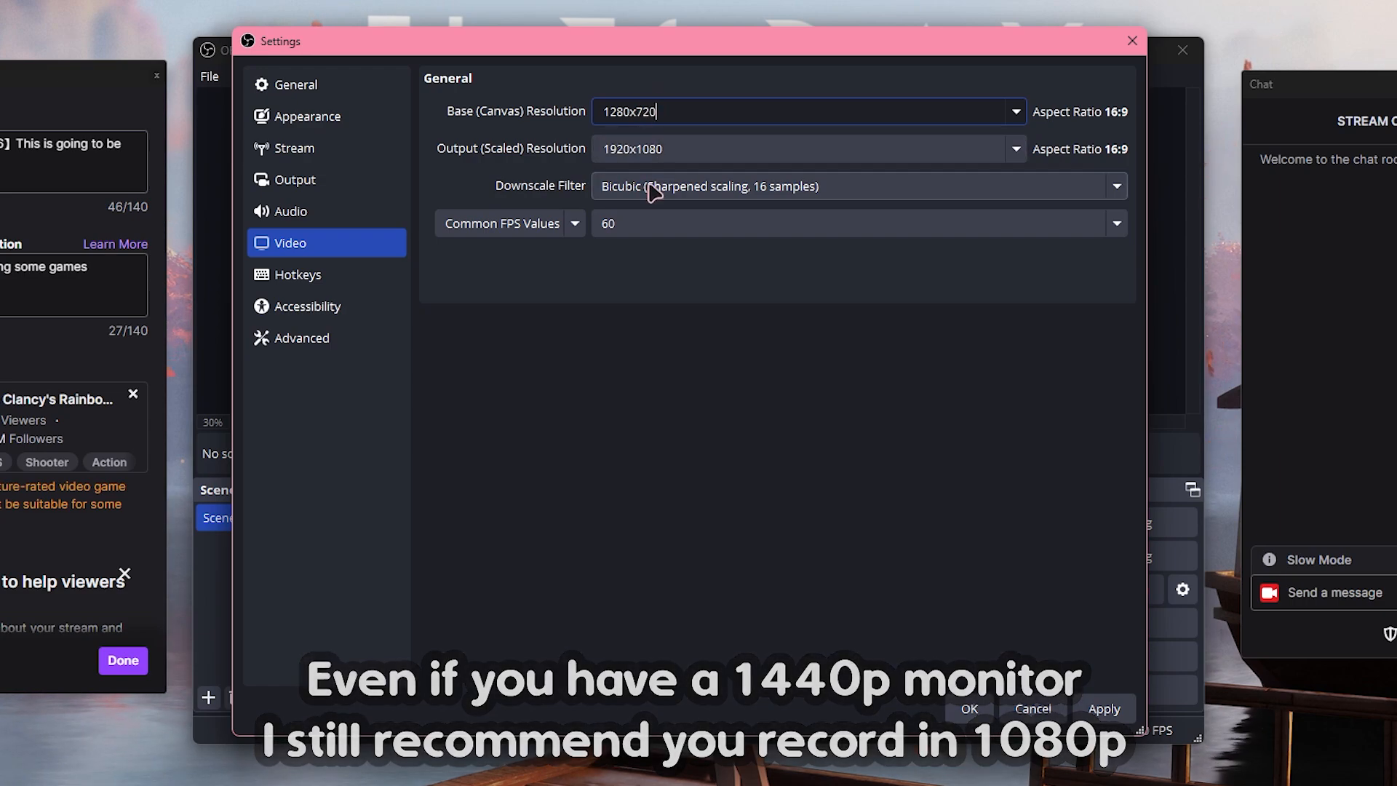
click(650, 223)
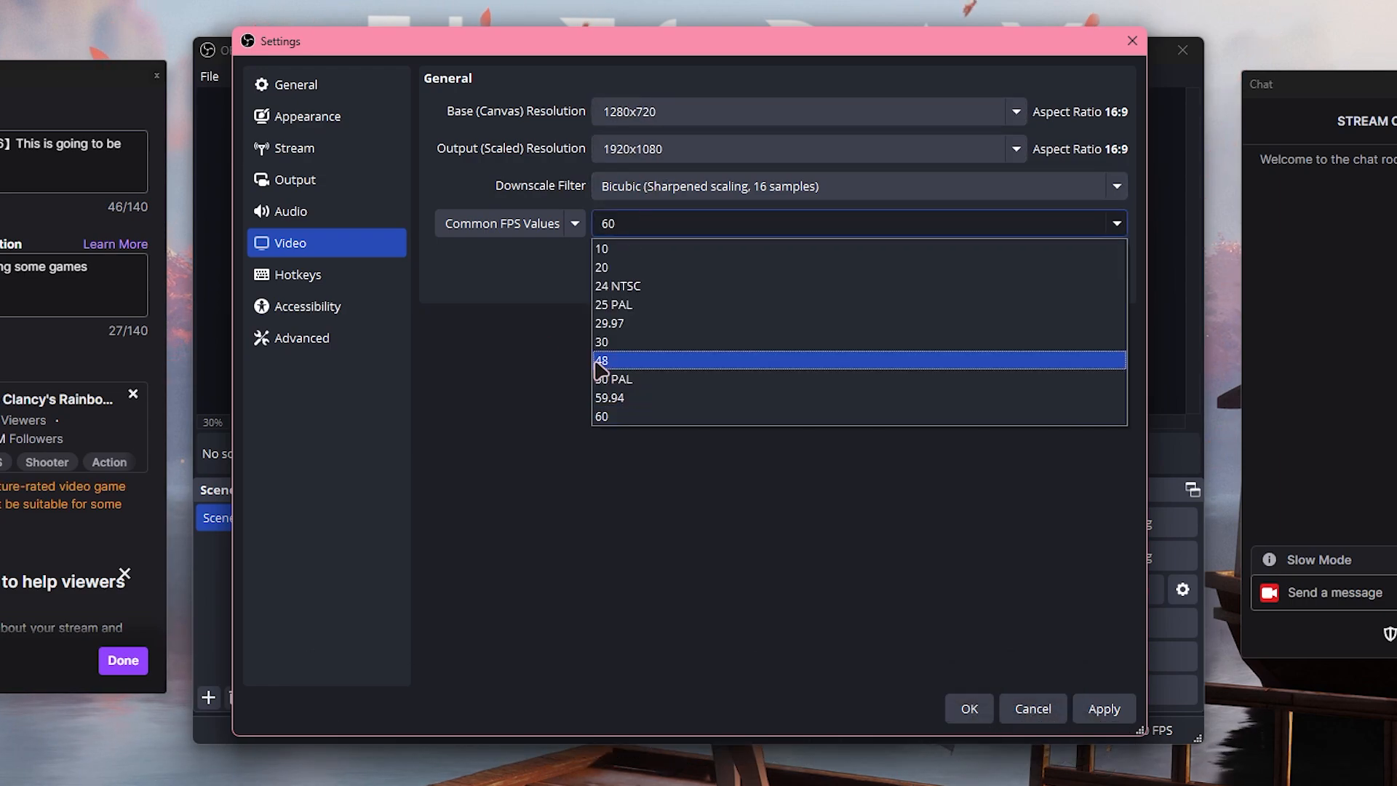
click(638, 342)
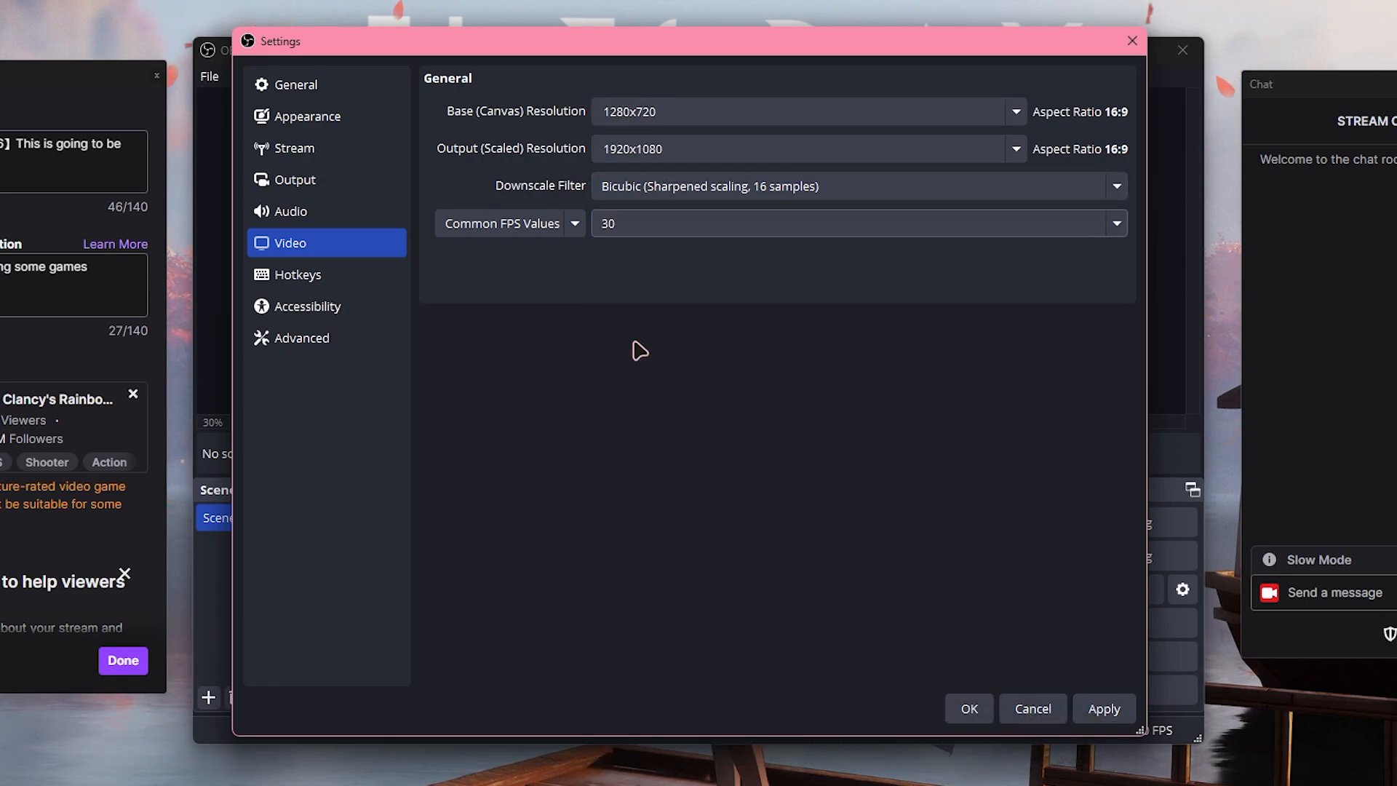
click(646, 225)
click(609, 418)
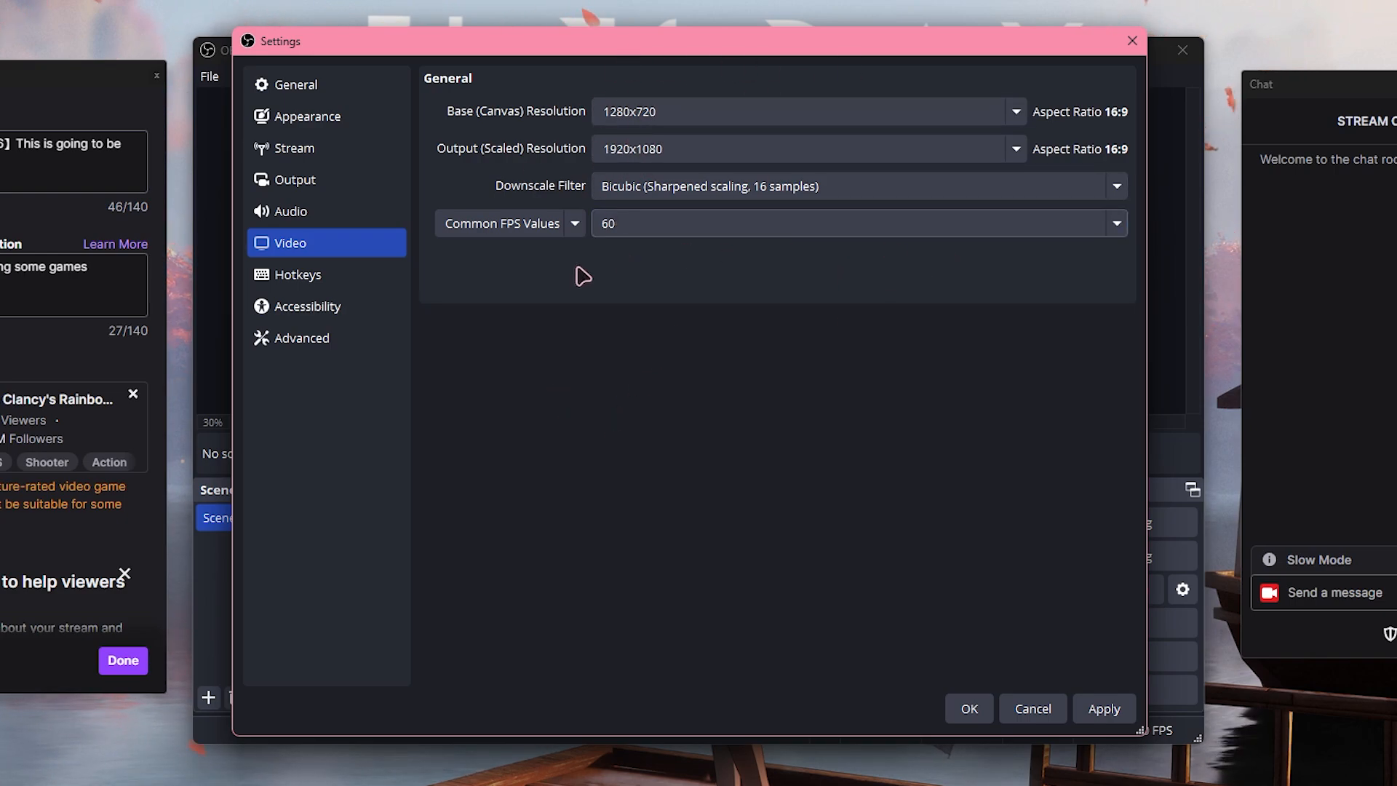
Look through the available hotkey assignments and the color options in the Accessibility settings
click(298, 274)
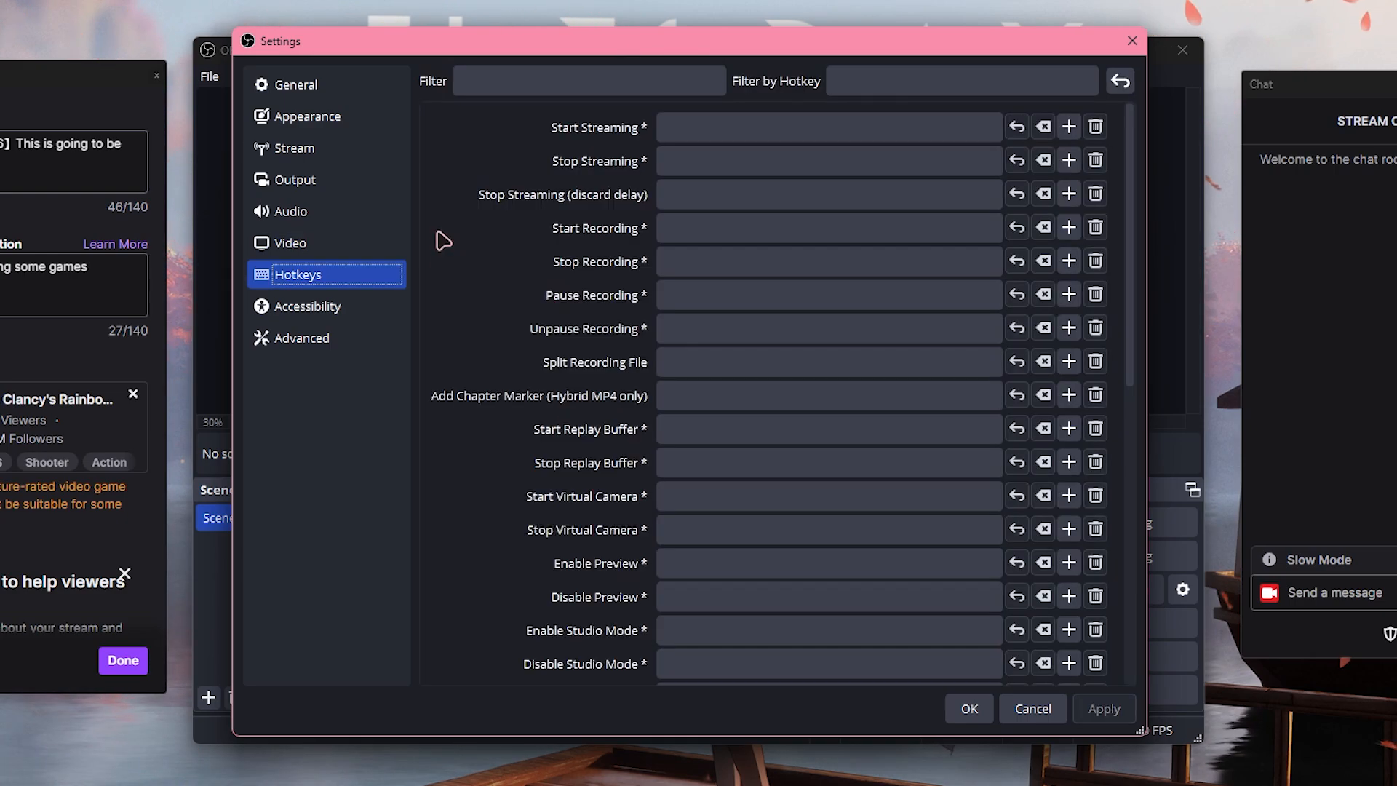
scroll(553, 277, down, 8)
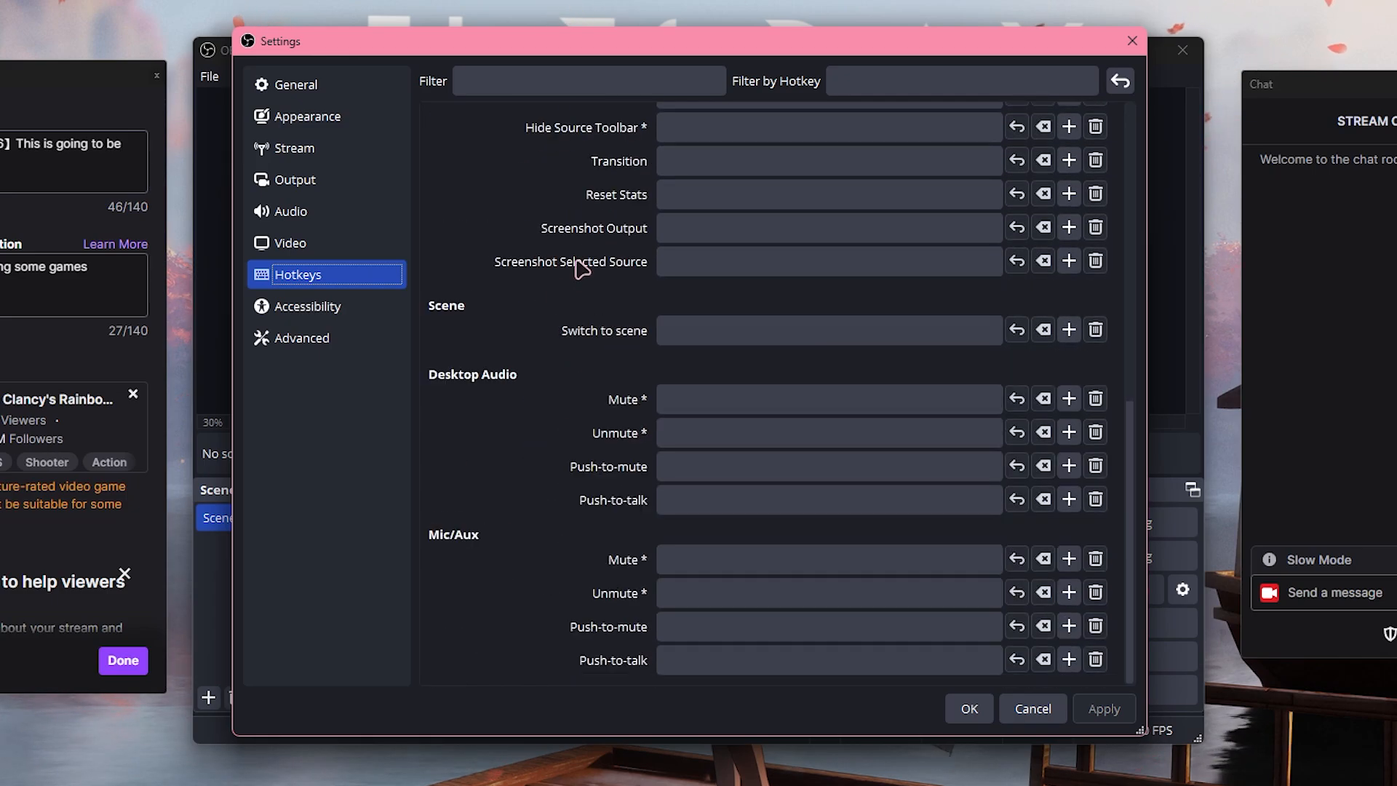
scroll(592, 262, up, 10)
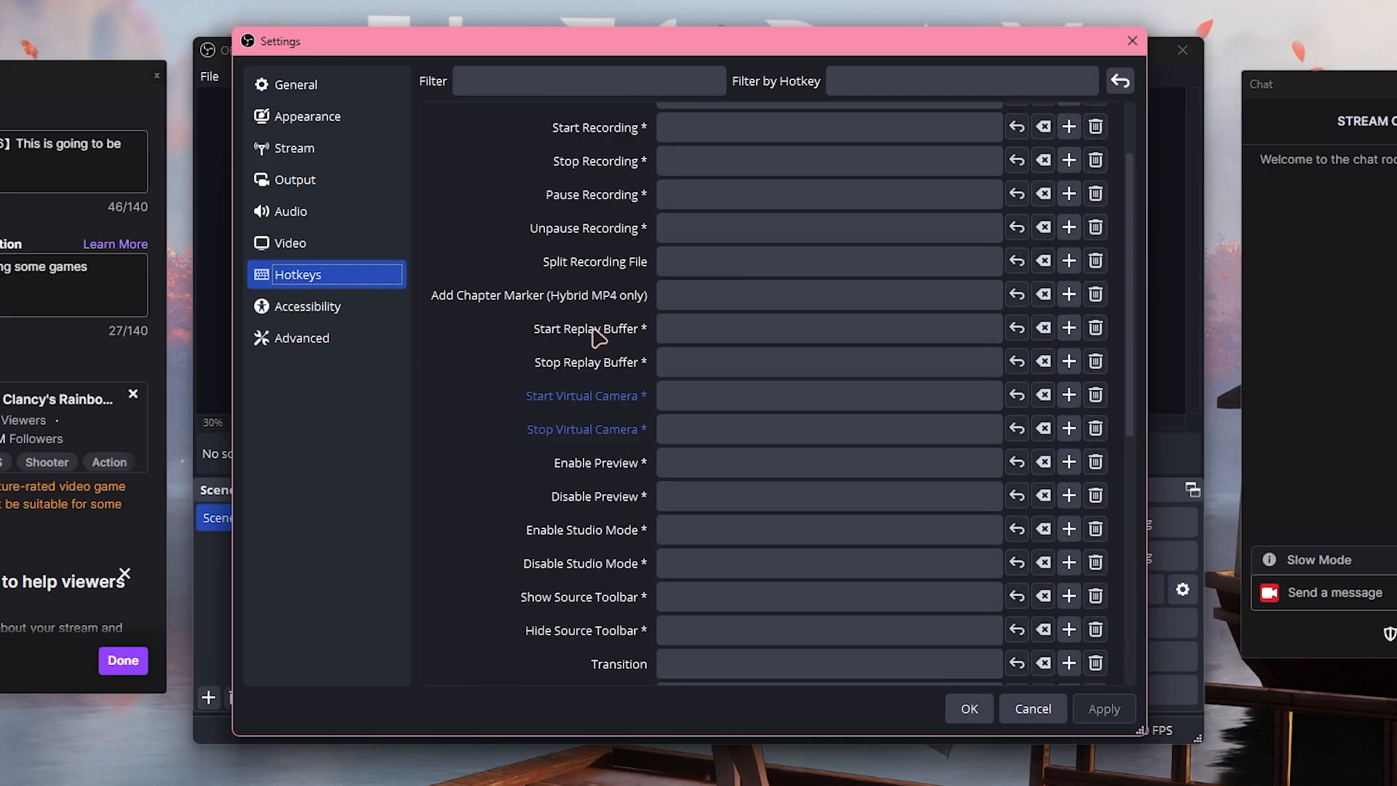
click(327, 307)
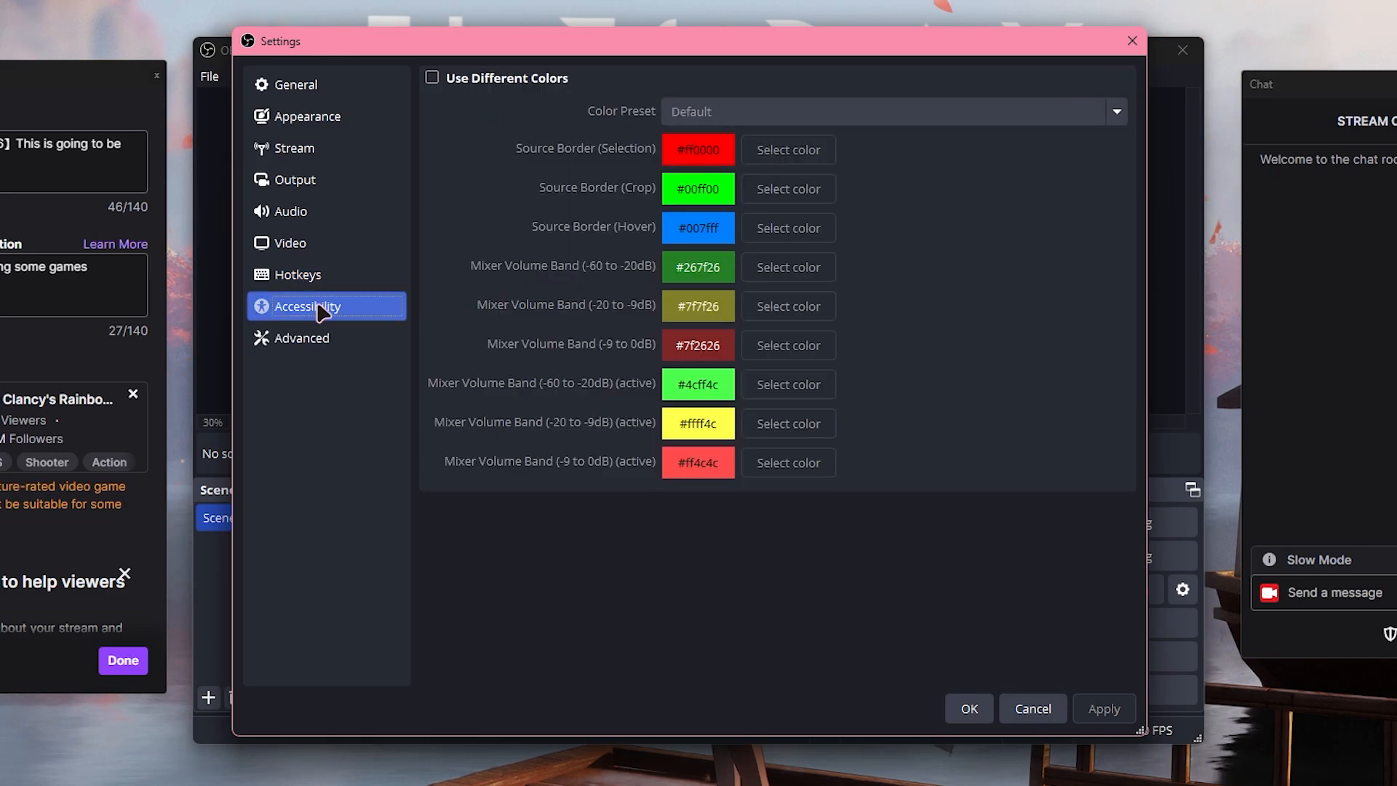
In the Advanced settings, set Process Priority to High, turn off the active outputs warning on exit, apply, and return to the Output settings
click(320, 343)
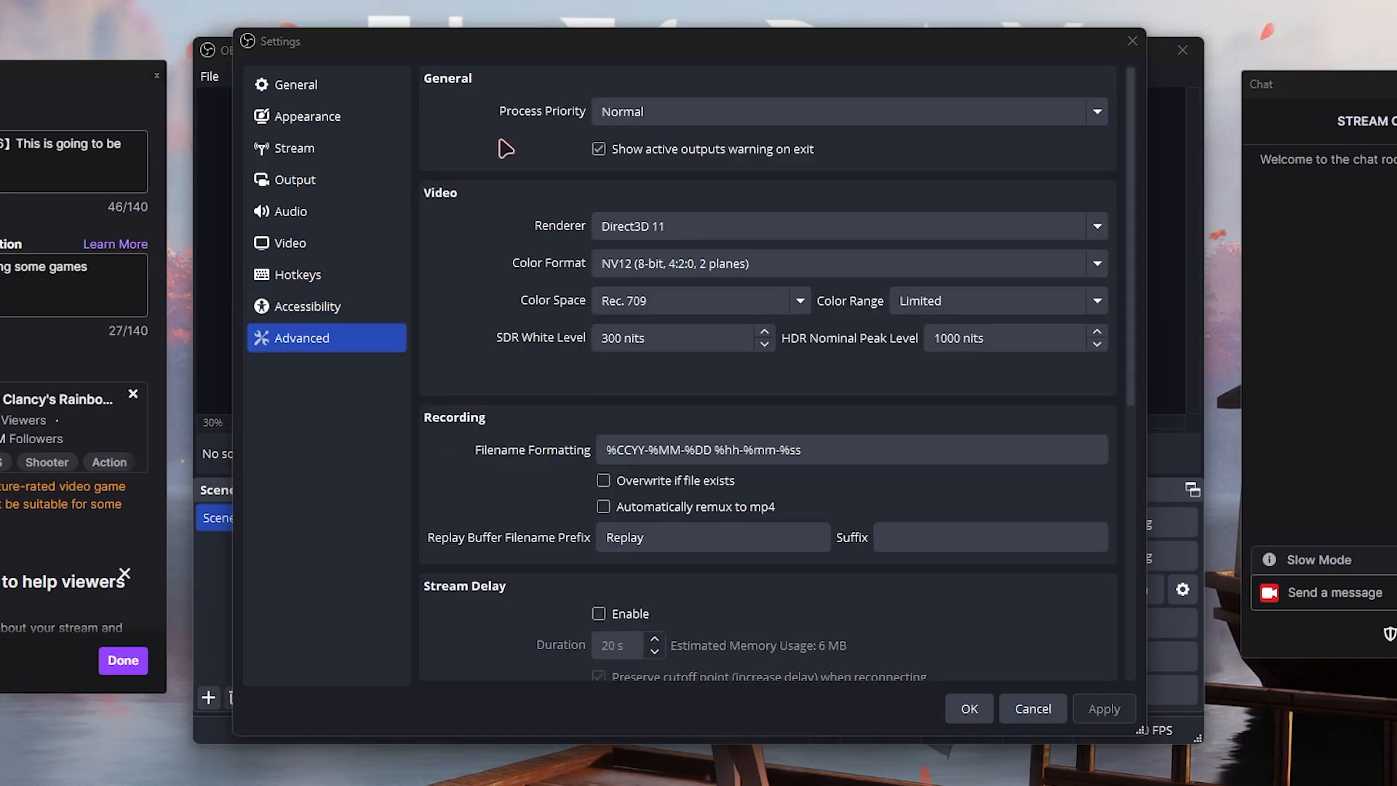
click(664, 120)
click(632, 138)
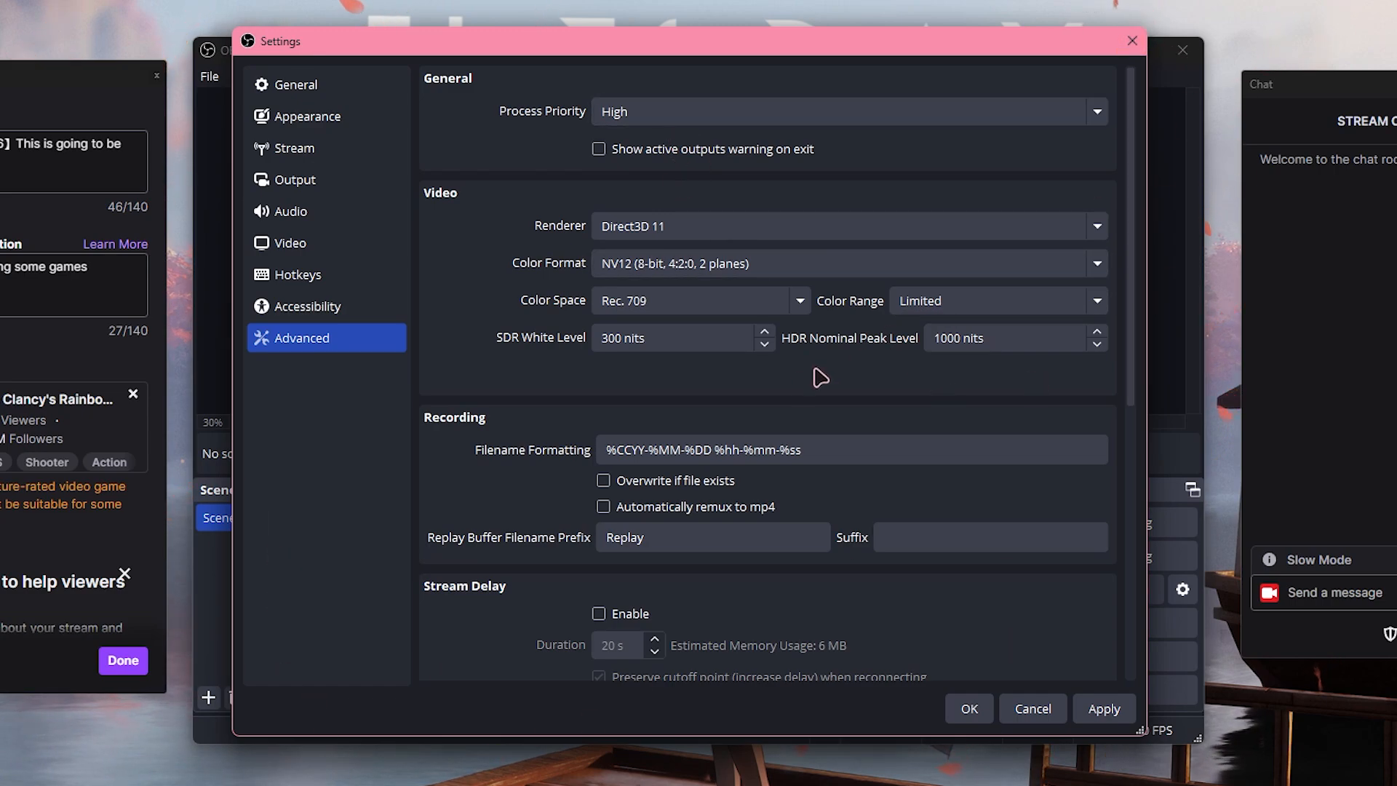
click(624, 151)
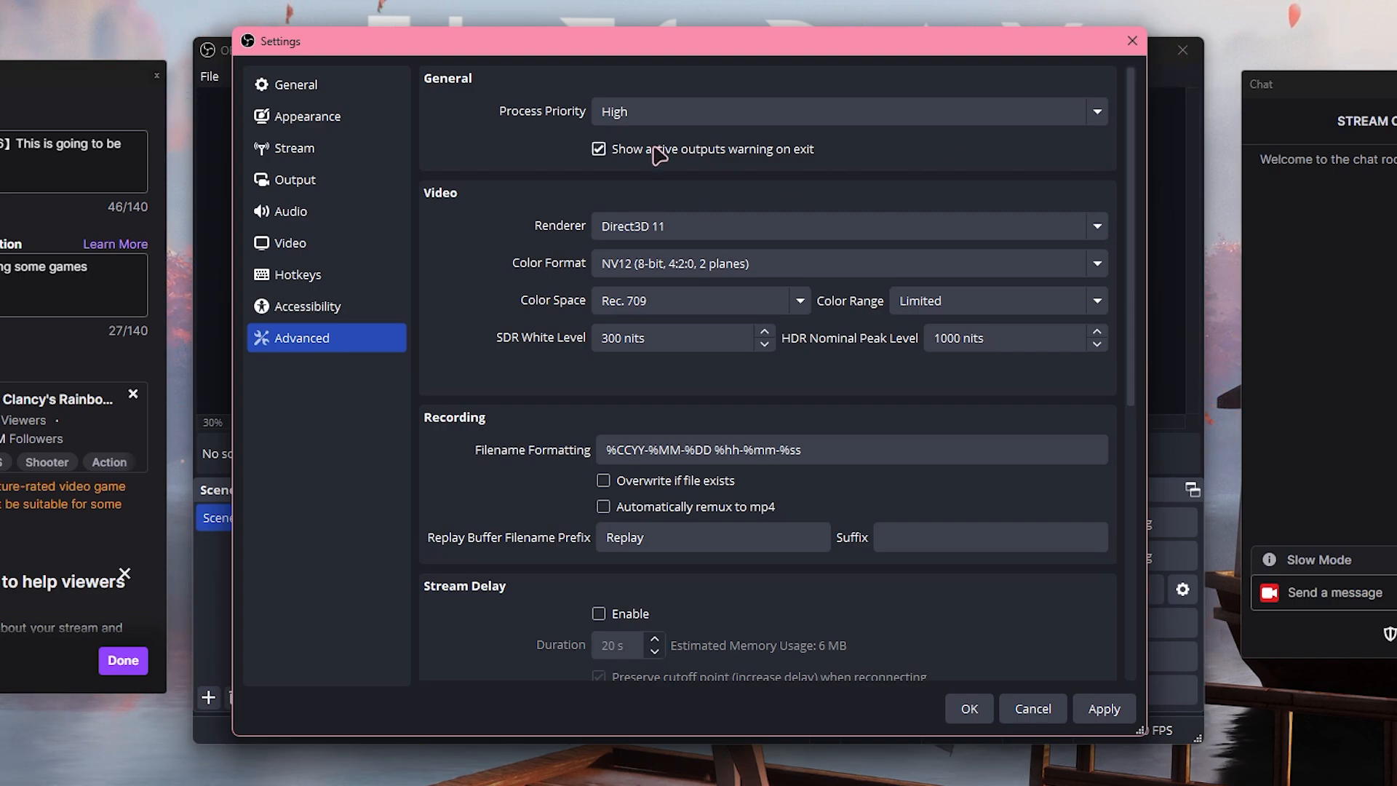
scroll(571, 588, down, 5)
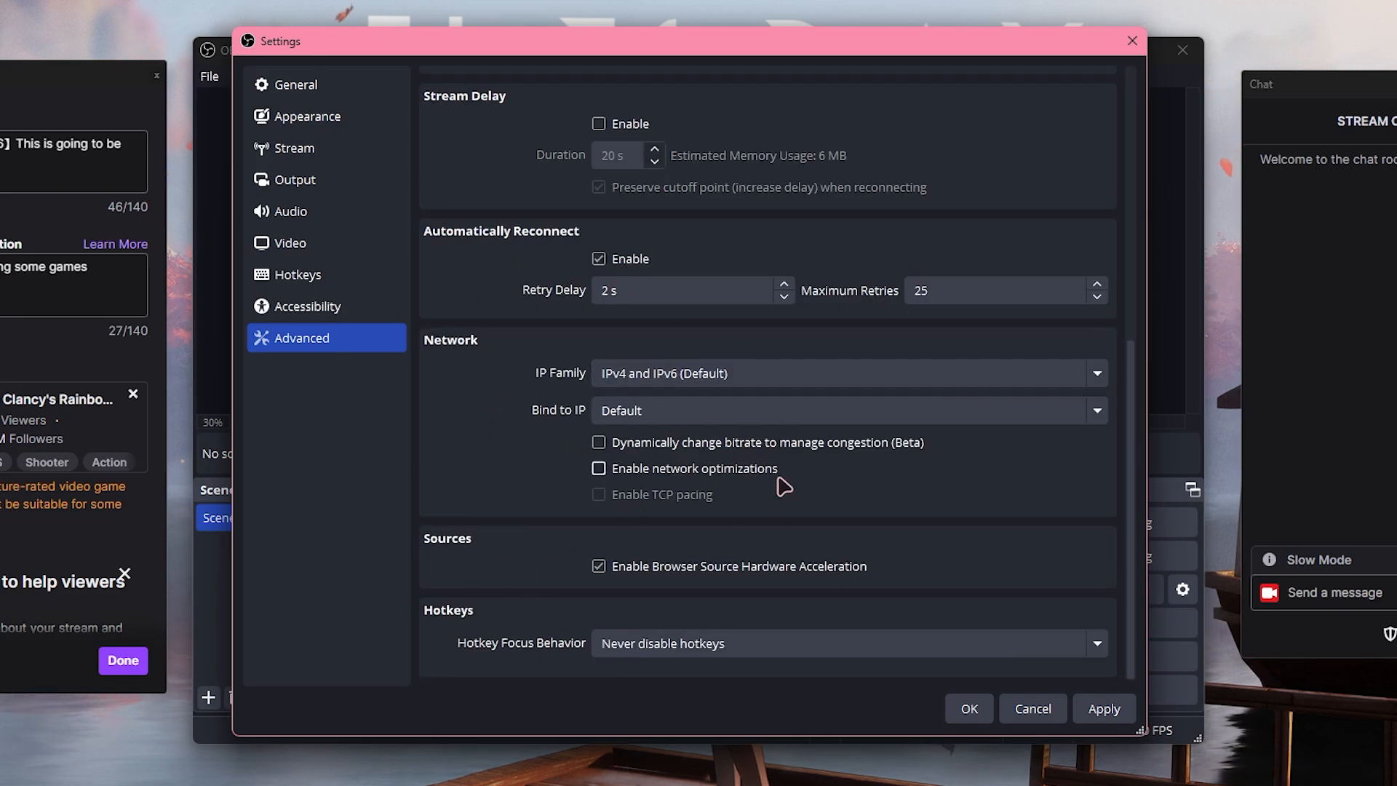
scroll(512, 381, up, 5)
scroll(513, 381, down, 5)
scroll(513, 381, up, 5)
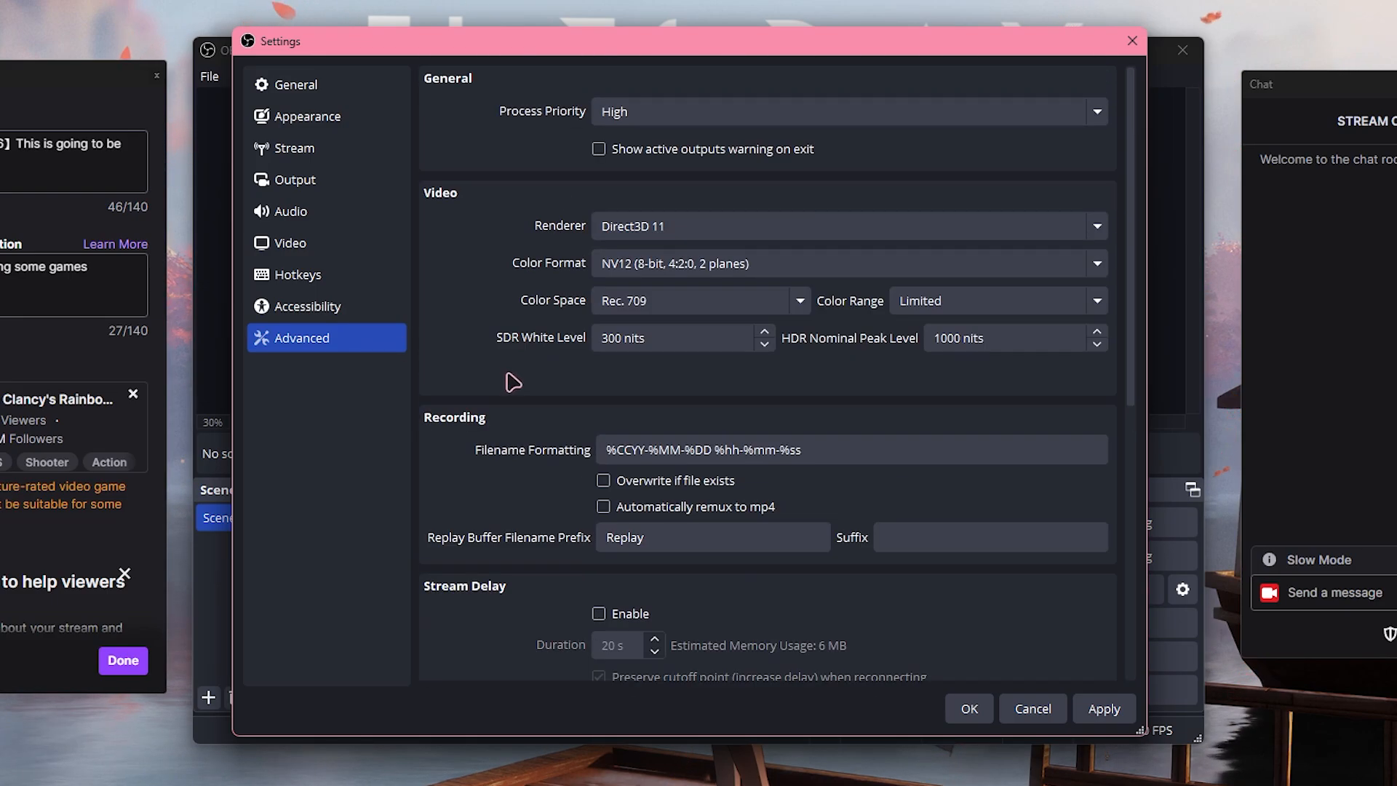
click(1104, 709)
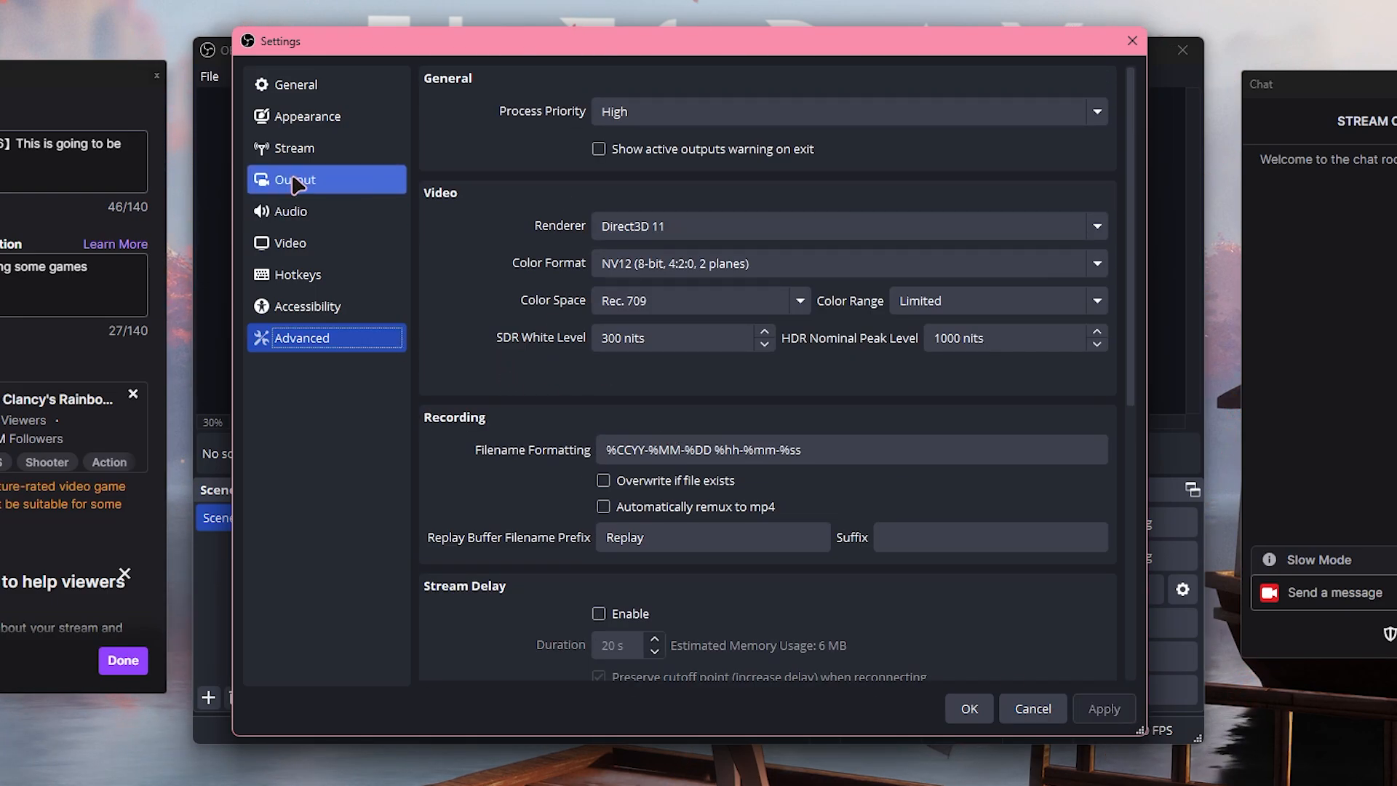
click(323, 195)
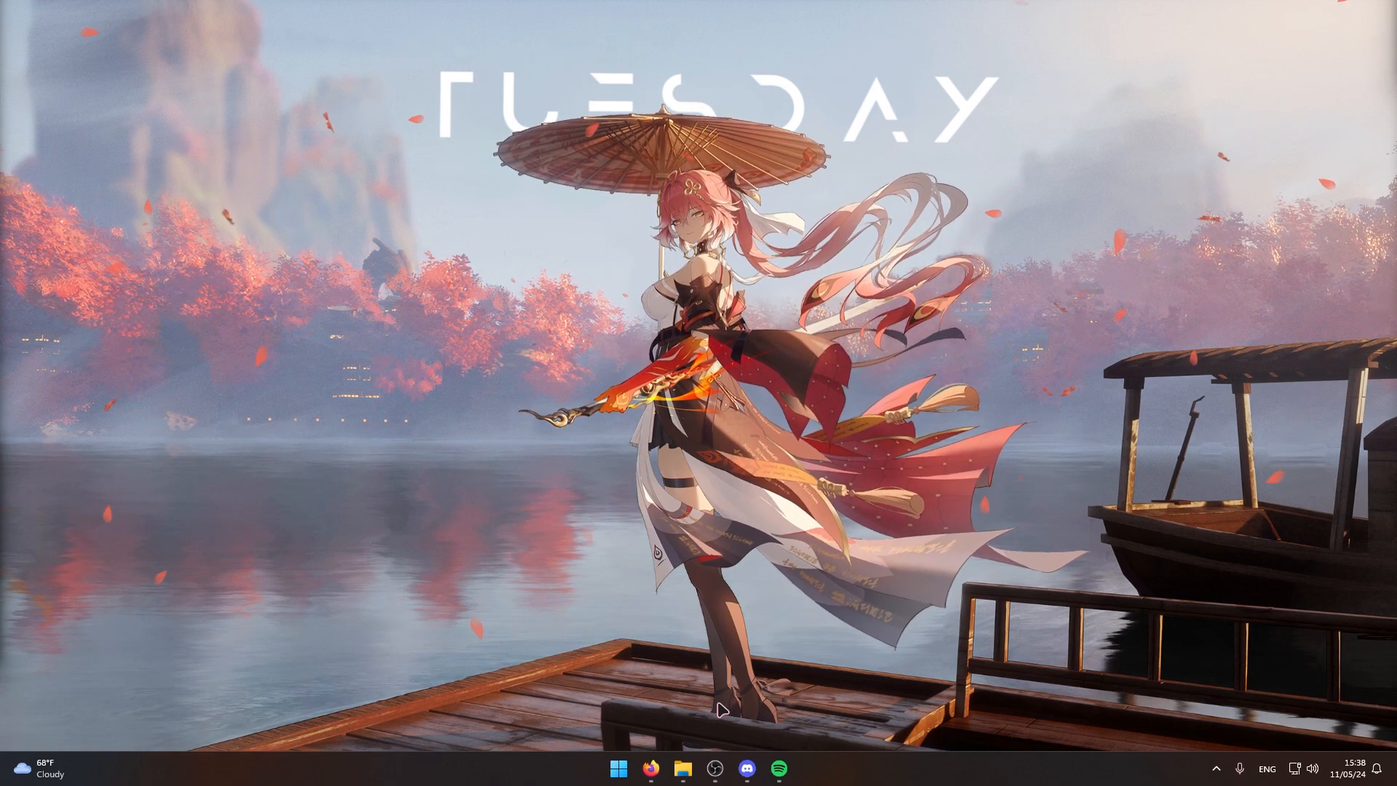
Search Windows for "obs" and open the file location of the OBS Studio (64bit) shortcut
right_click(717, 767)
click(701, 513)
key(super)
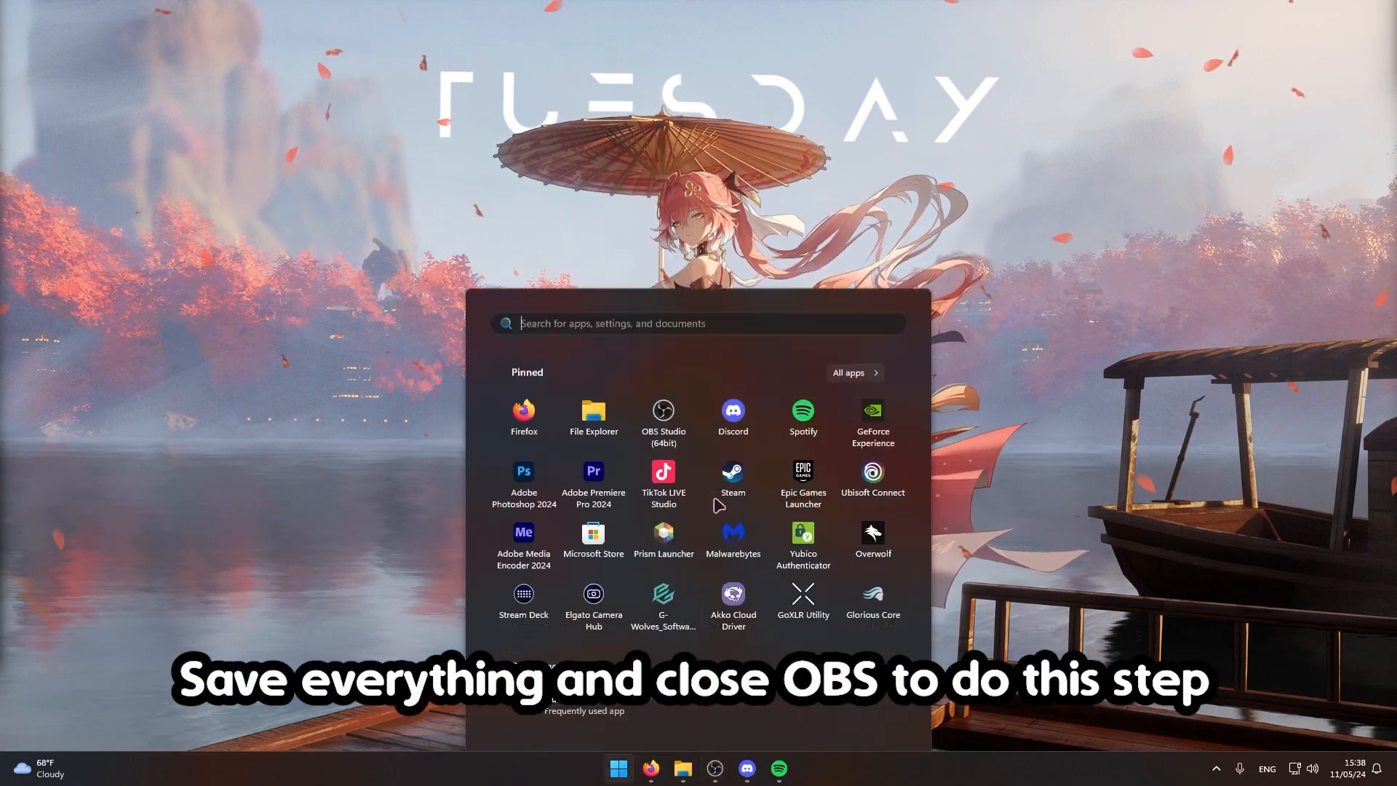
text(obs)
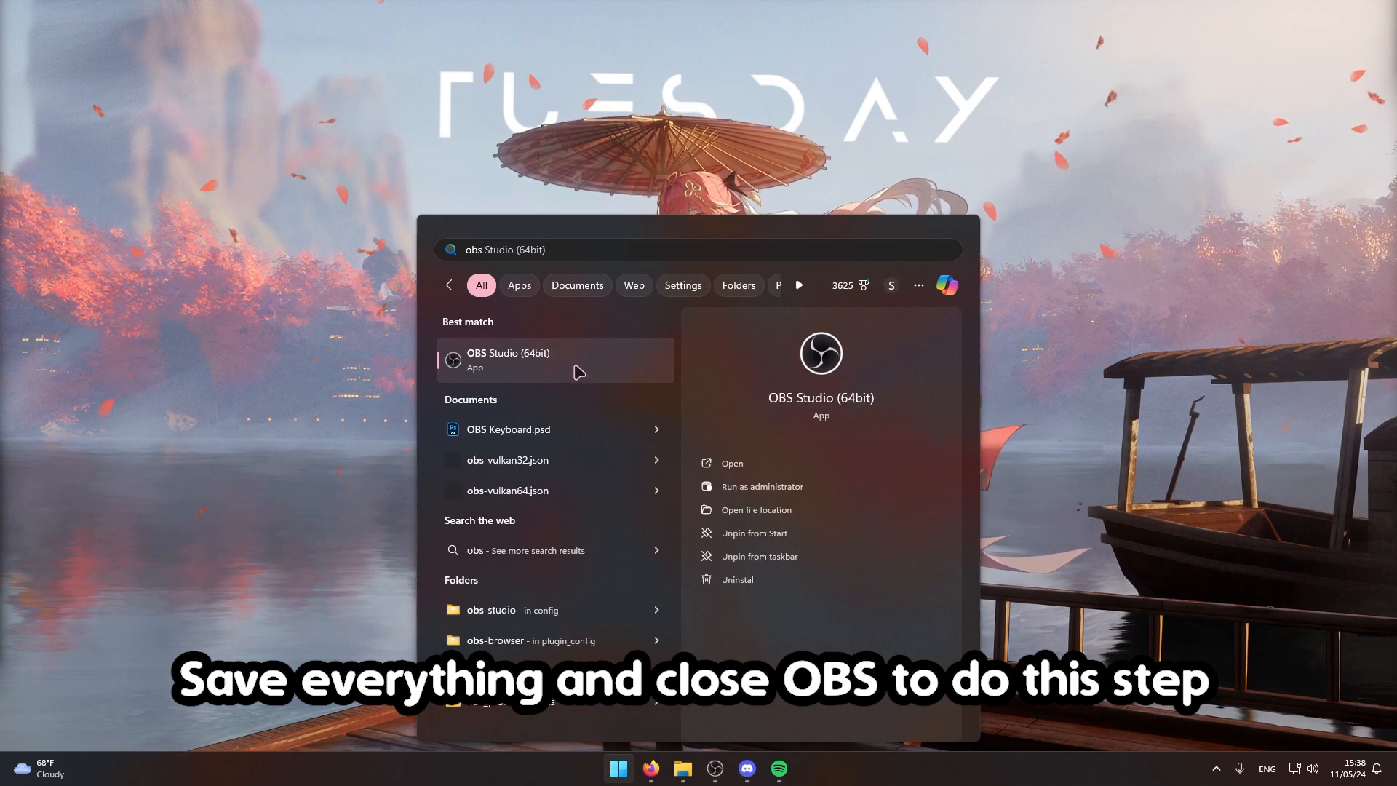
right_click(579, 372)
click(586, 397)
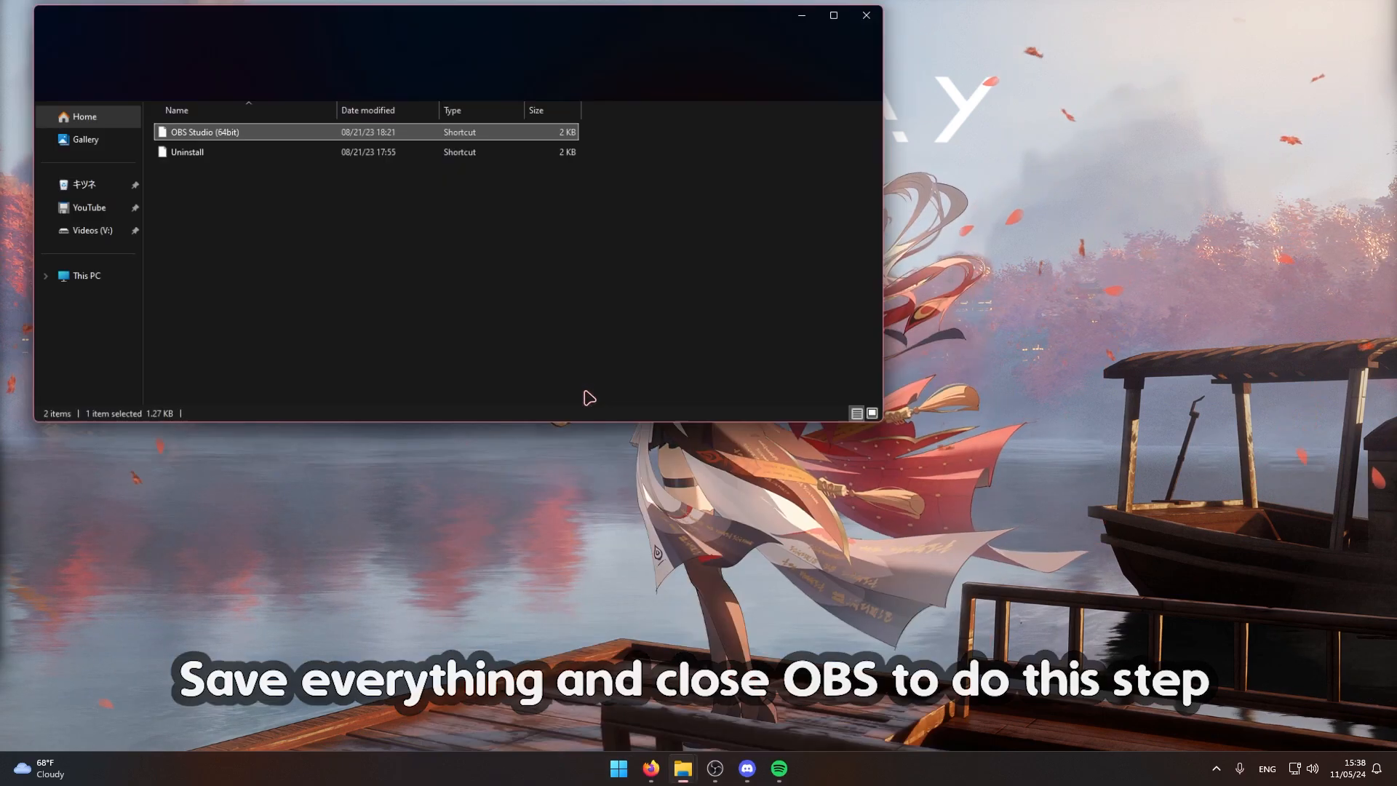
Check the run-as-administrator option in the OBS Studio (64bit) shortcut's compatibility properties, confirm, and close the folder
right_click(227, 132)
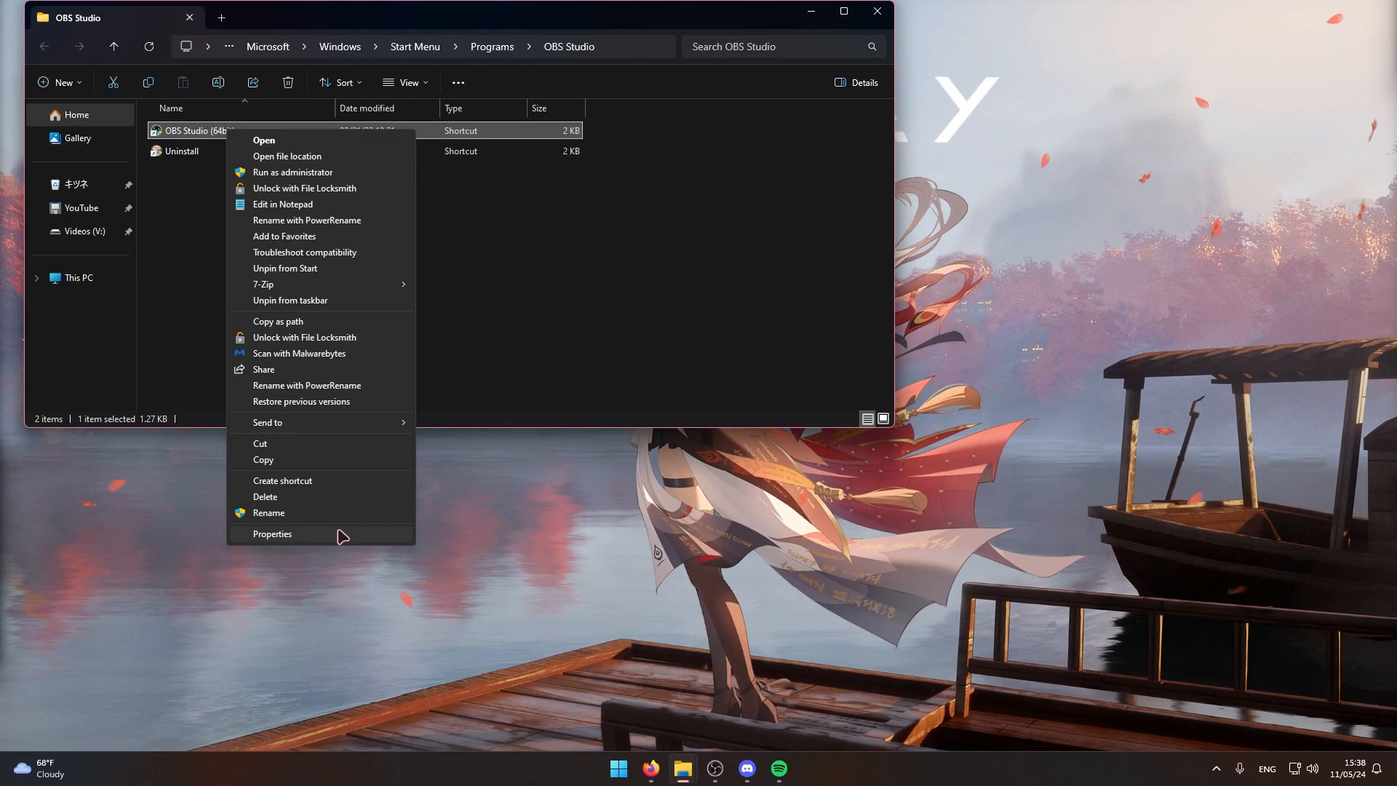
click(309, 534)
click(419, 182)
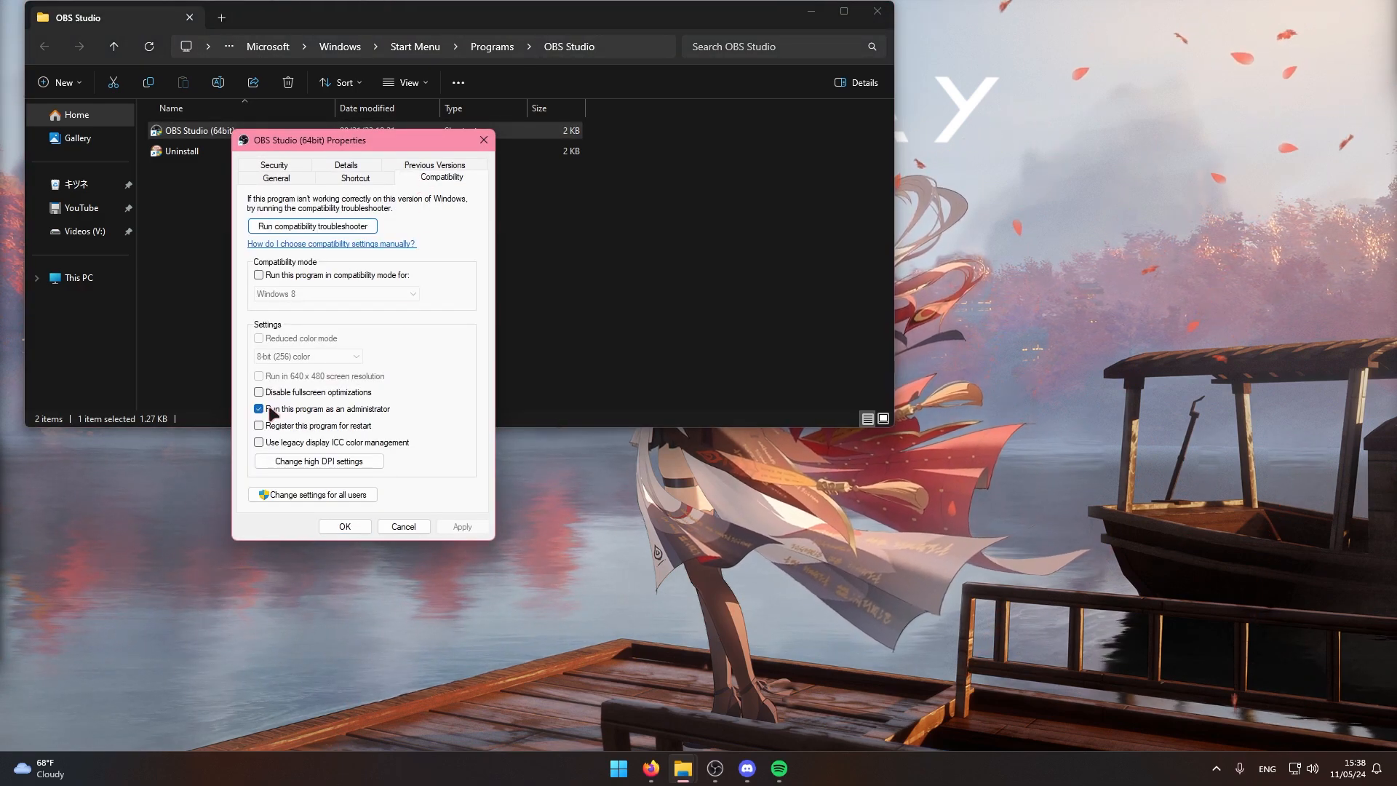
click(345, 526)
click(878, 12)
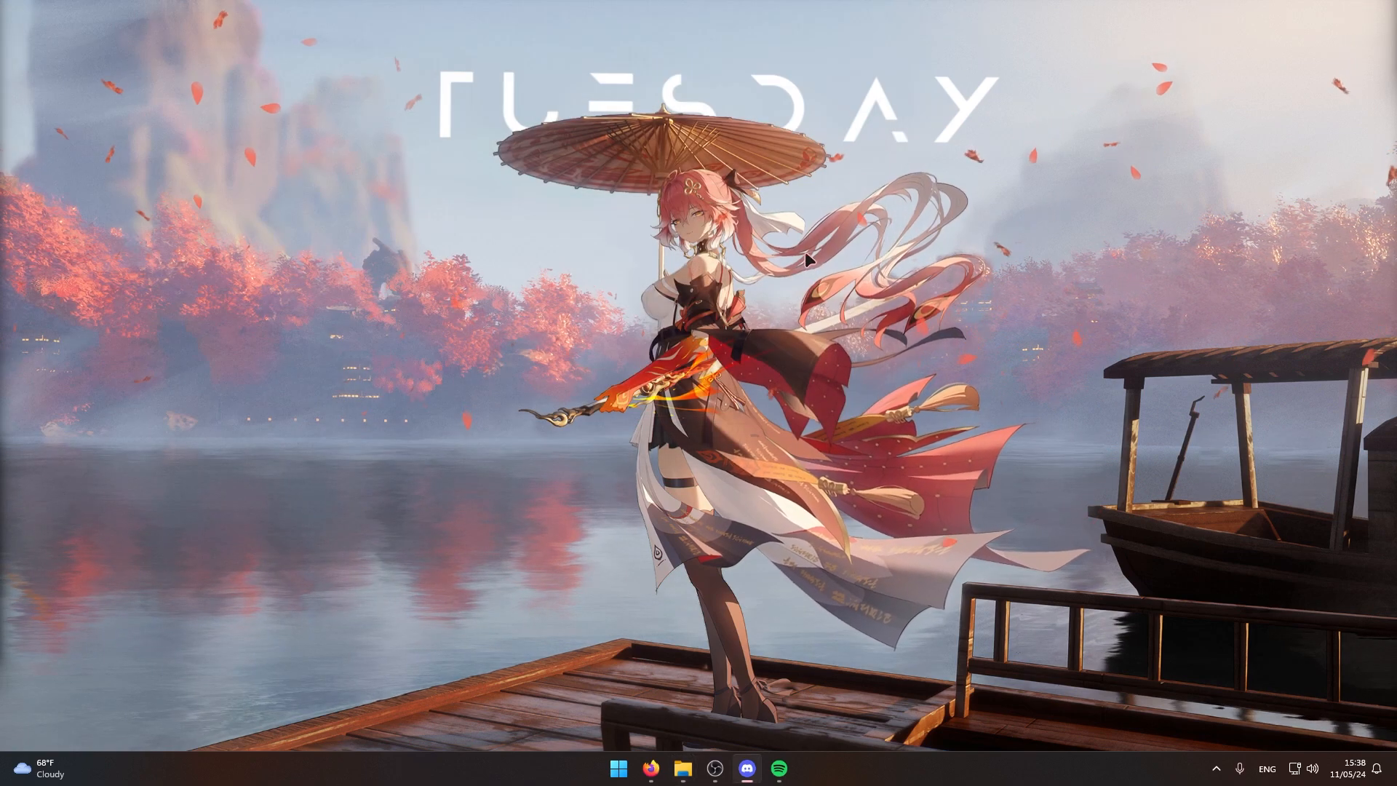
drag(170, 242, 223, 301)
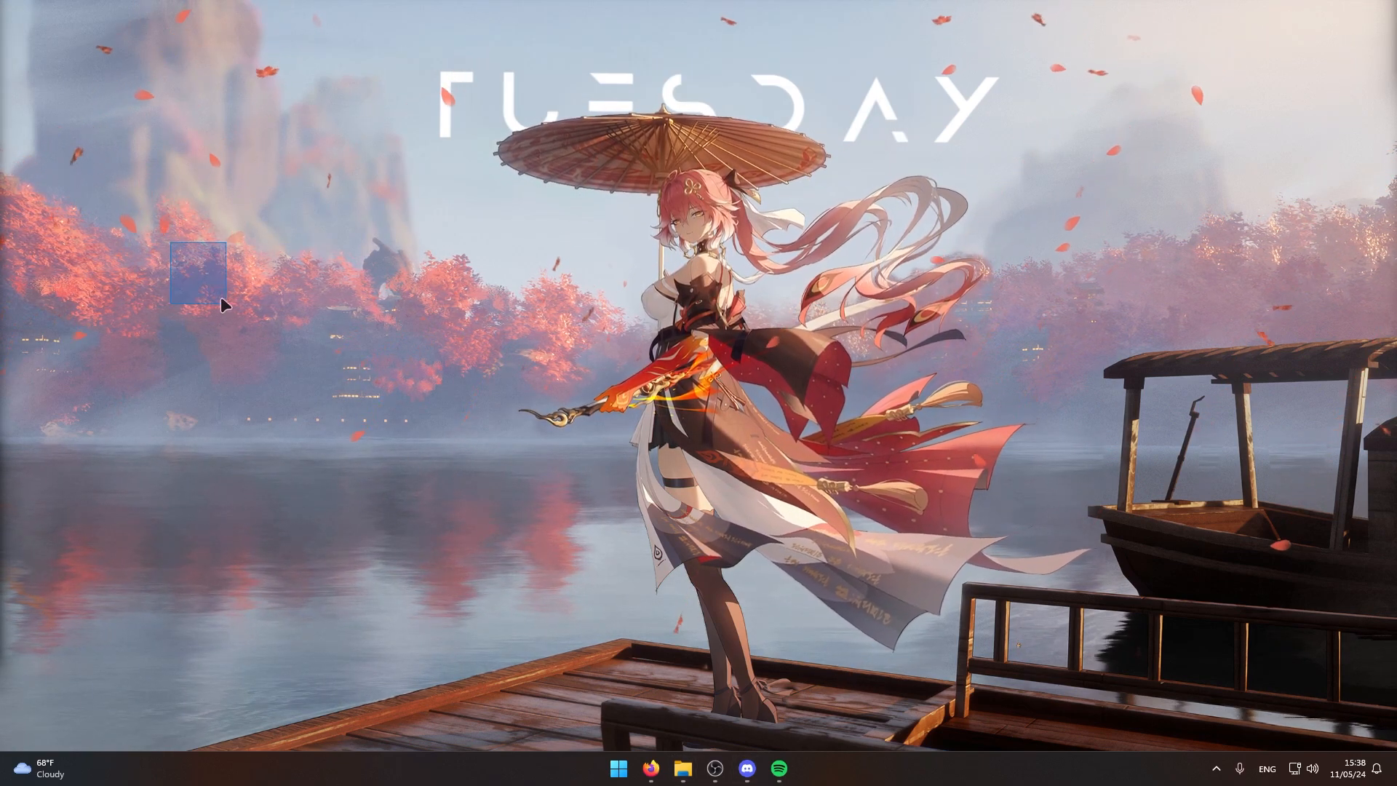
click(619, 769)
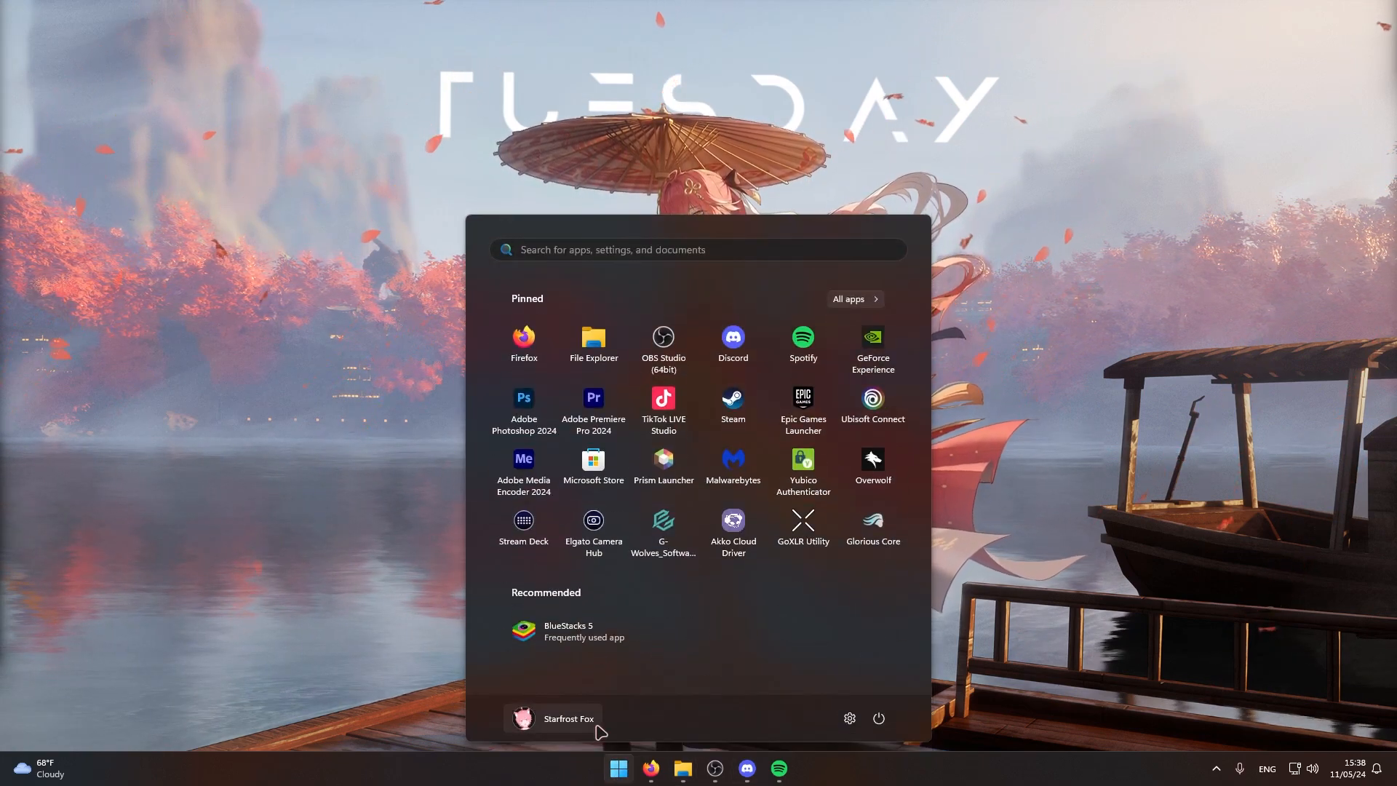
text(obs)
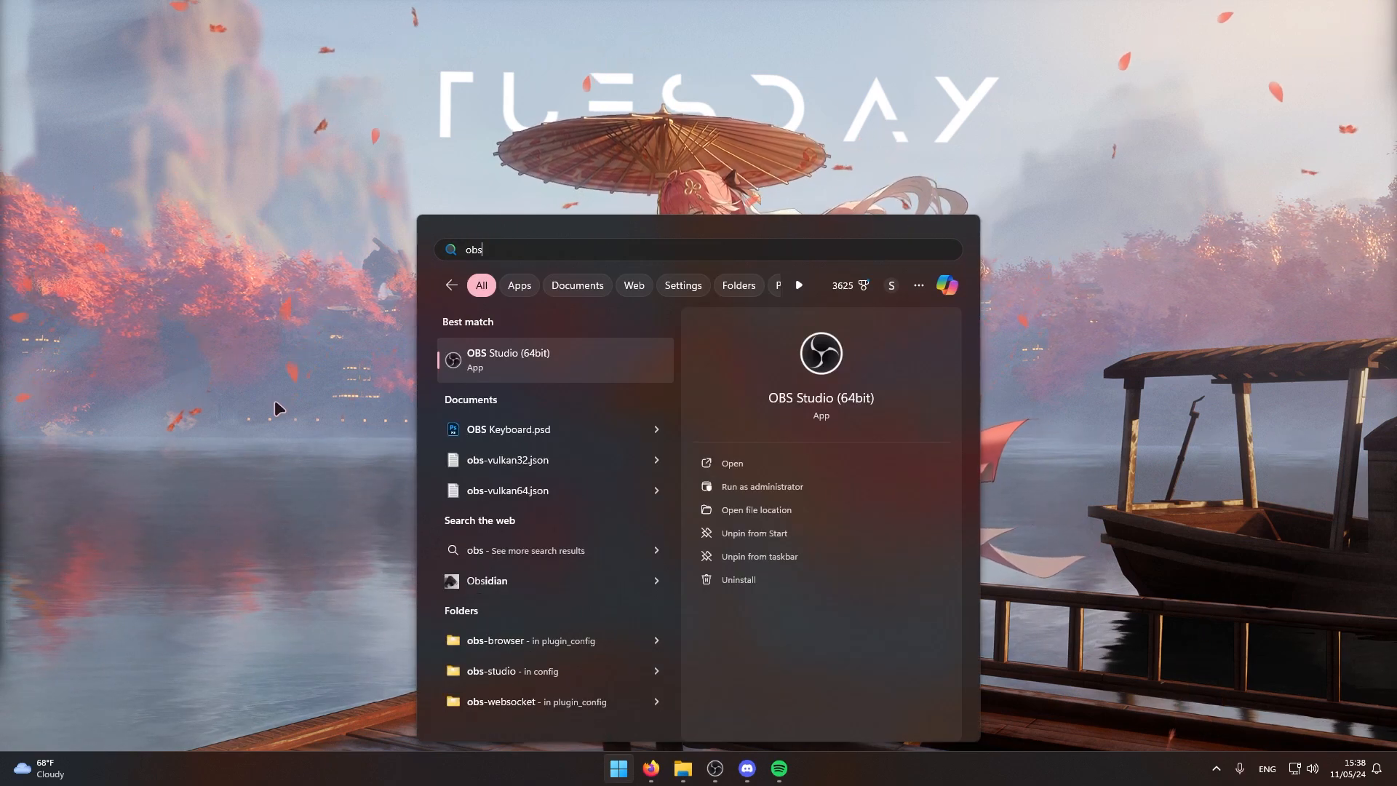
key(Escape)
Open the compatibility properties of the pinned OBS Studio taskbar shortcut and set the option to run the program as an administrator
right_click(715, 768)
right_click(681, 658)
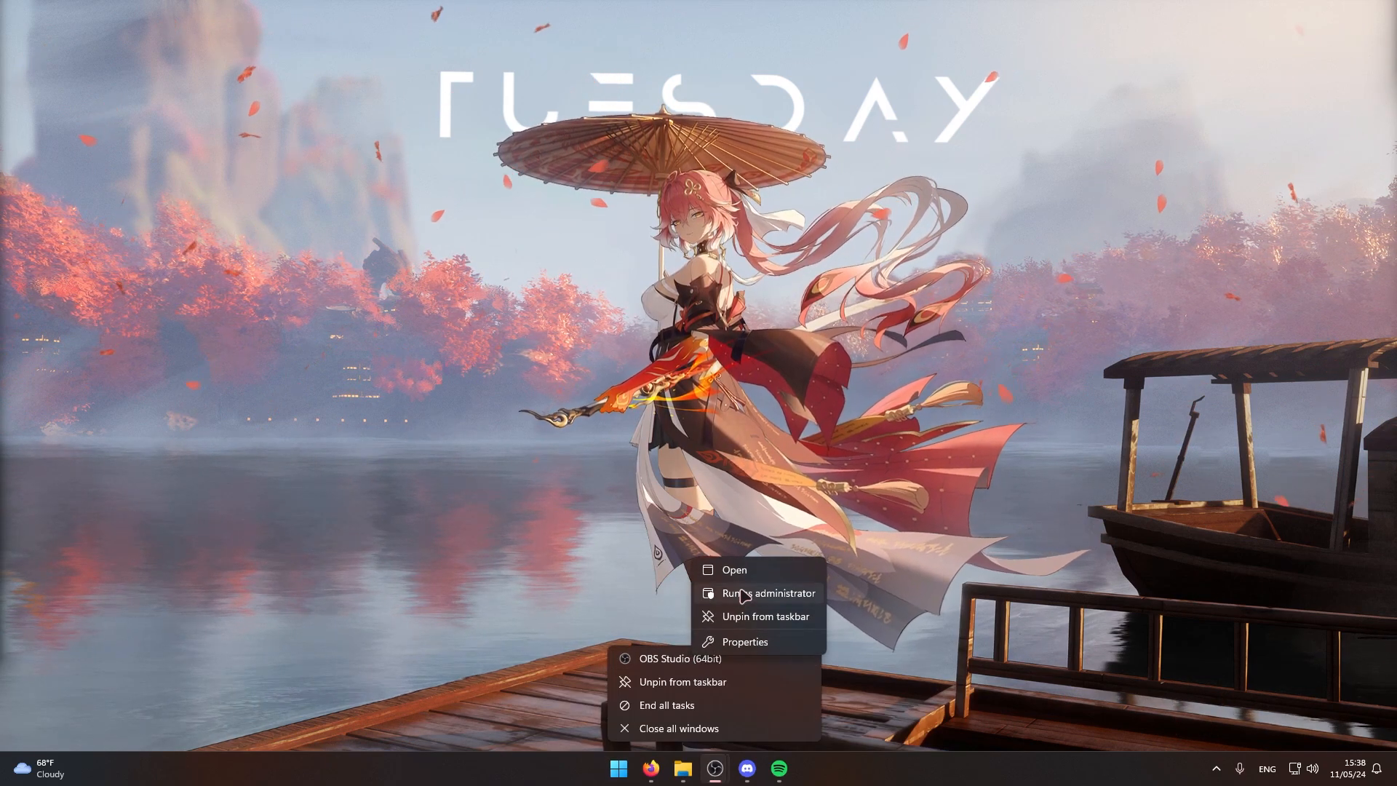
click(745, 642)
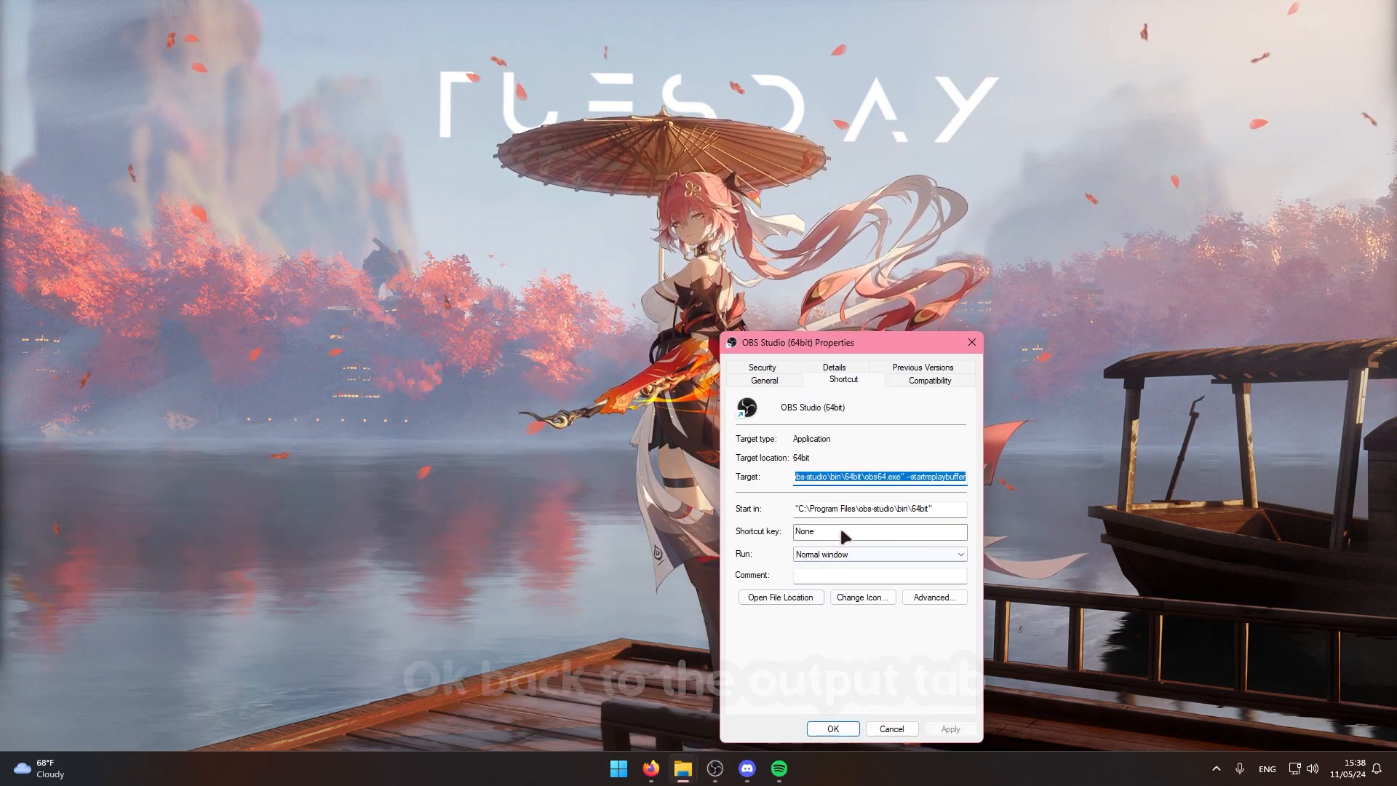
click(930, 379)
click(771, 611)
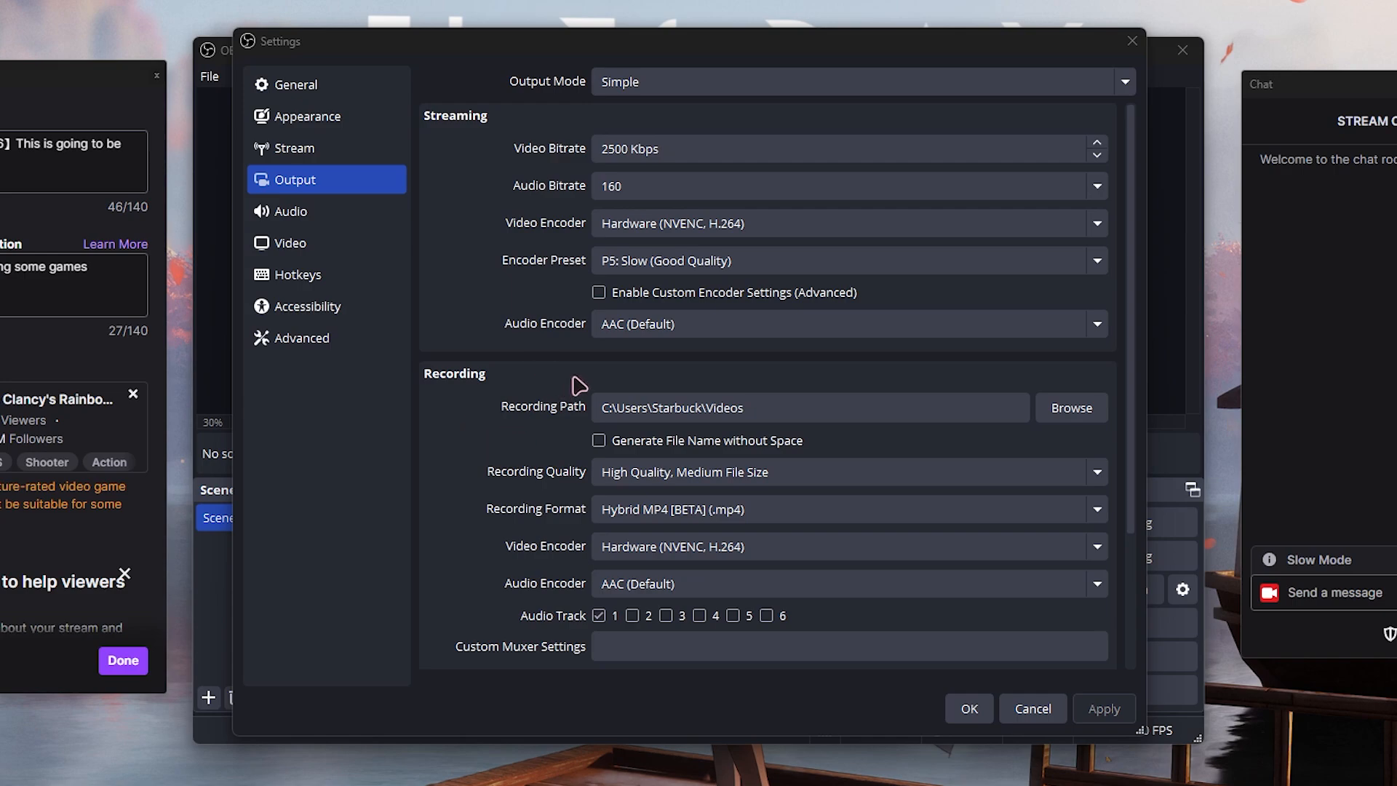
Set the Output Mode to Advanced and choose audio track 3 for streaming
click(650, 91)
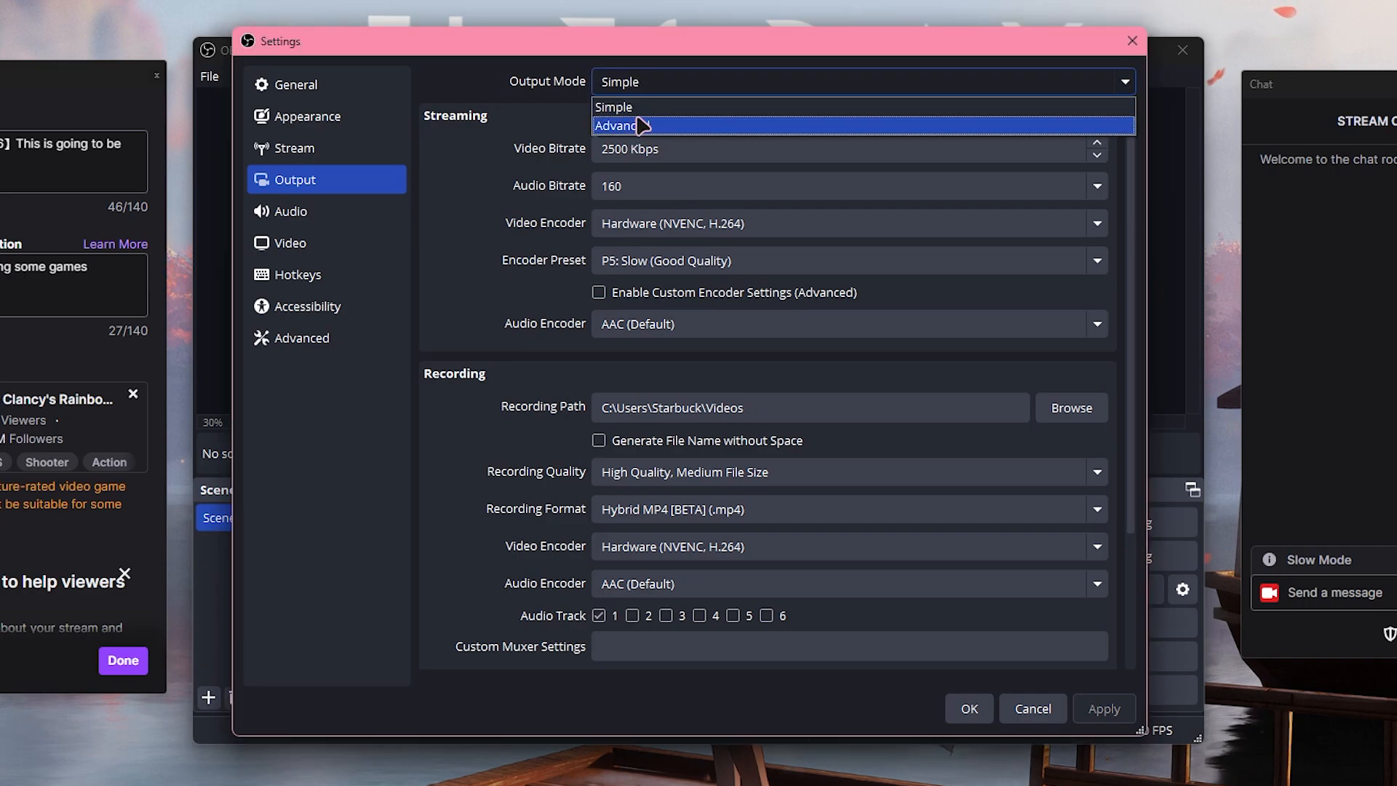
click(637, 128)
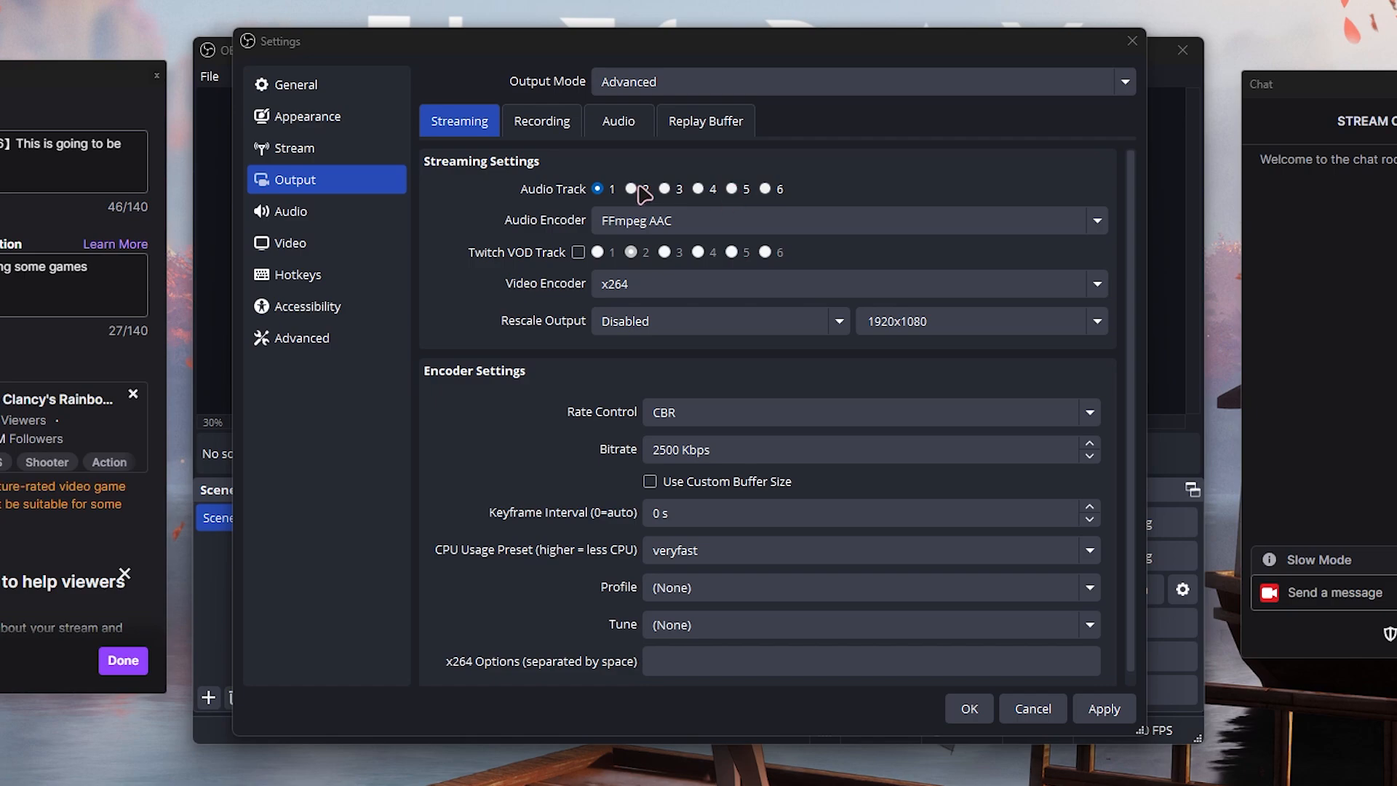
click(664, 189)
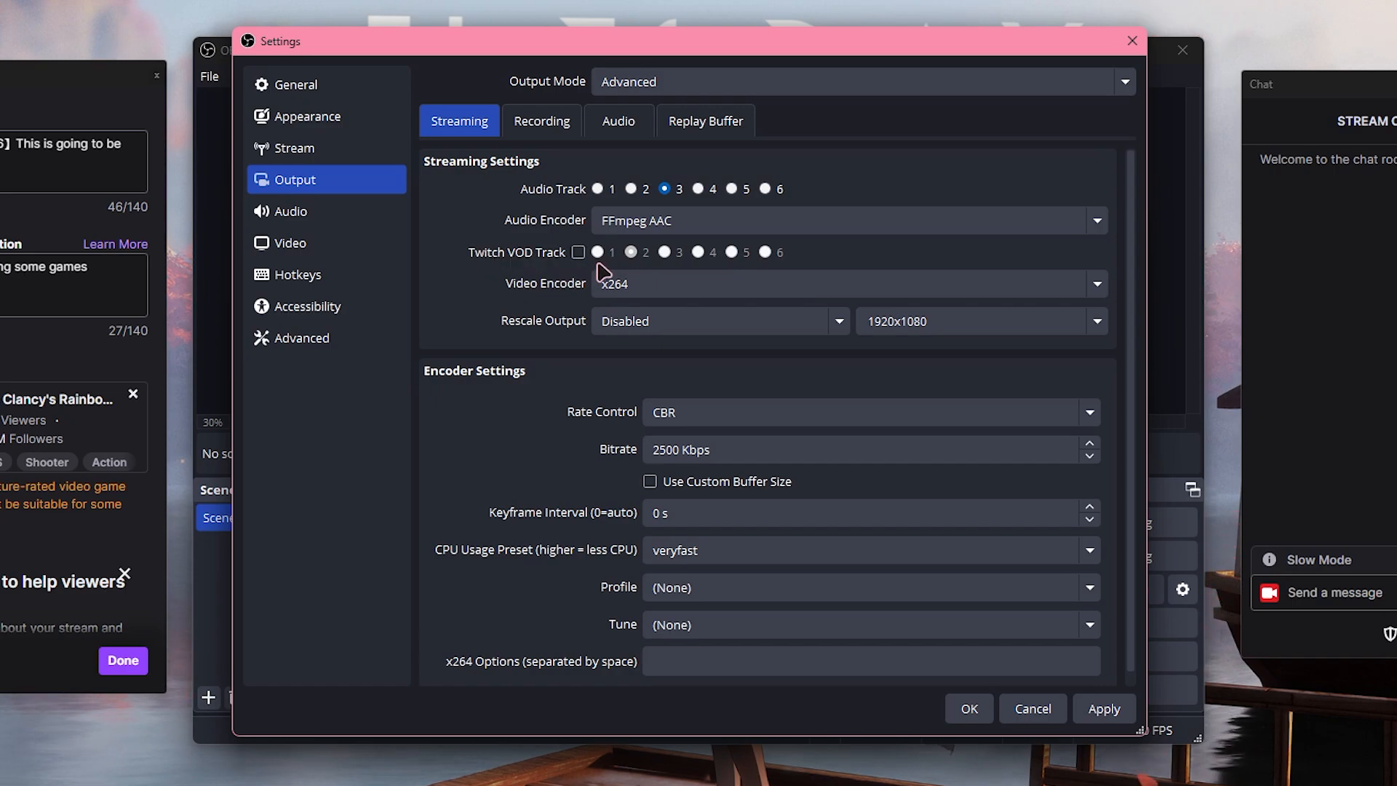
Set the streaming video encoder to NVIDIA NVENC H.264
click(643, 289)
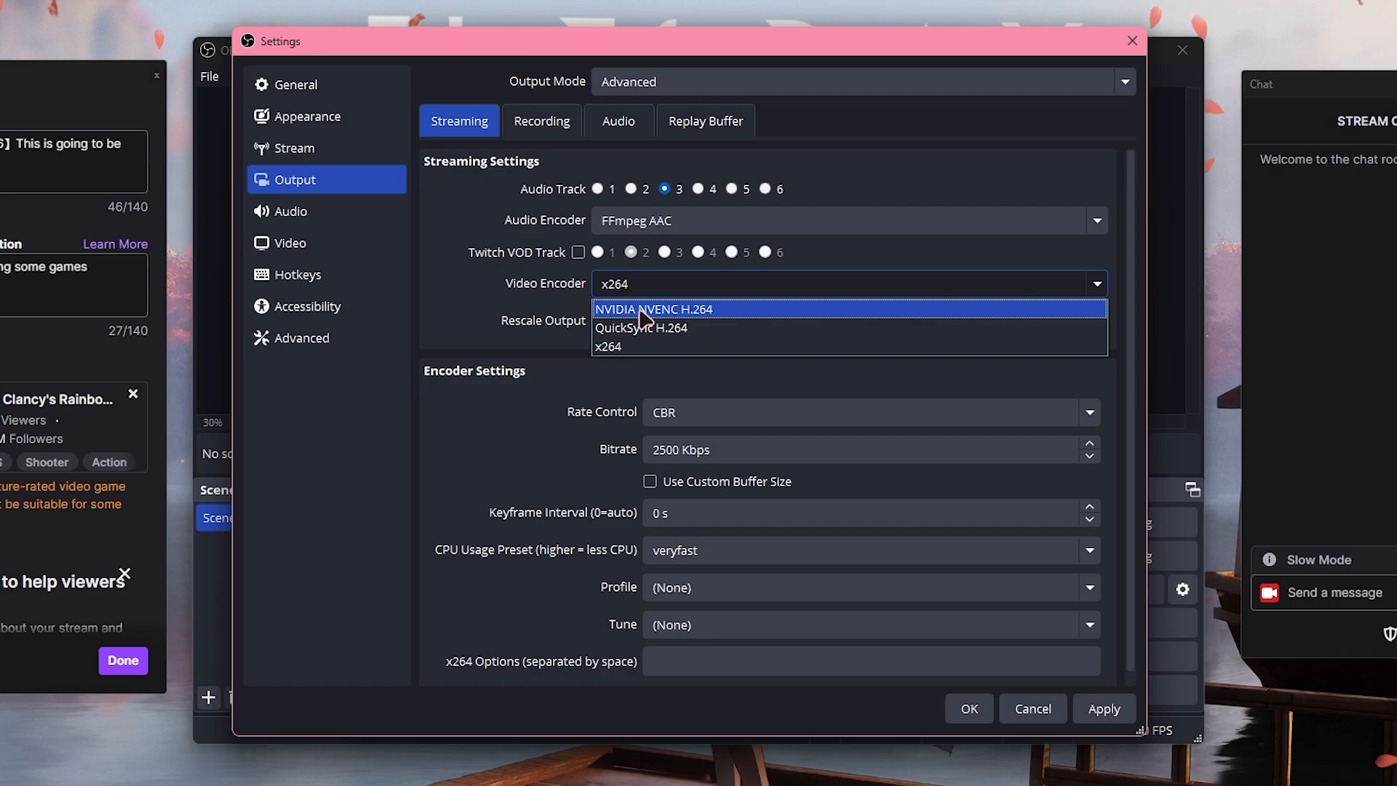
click(641, 310)
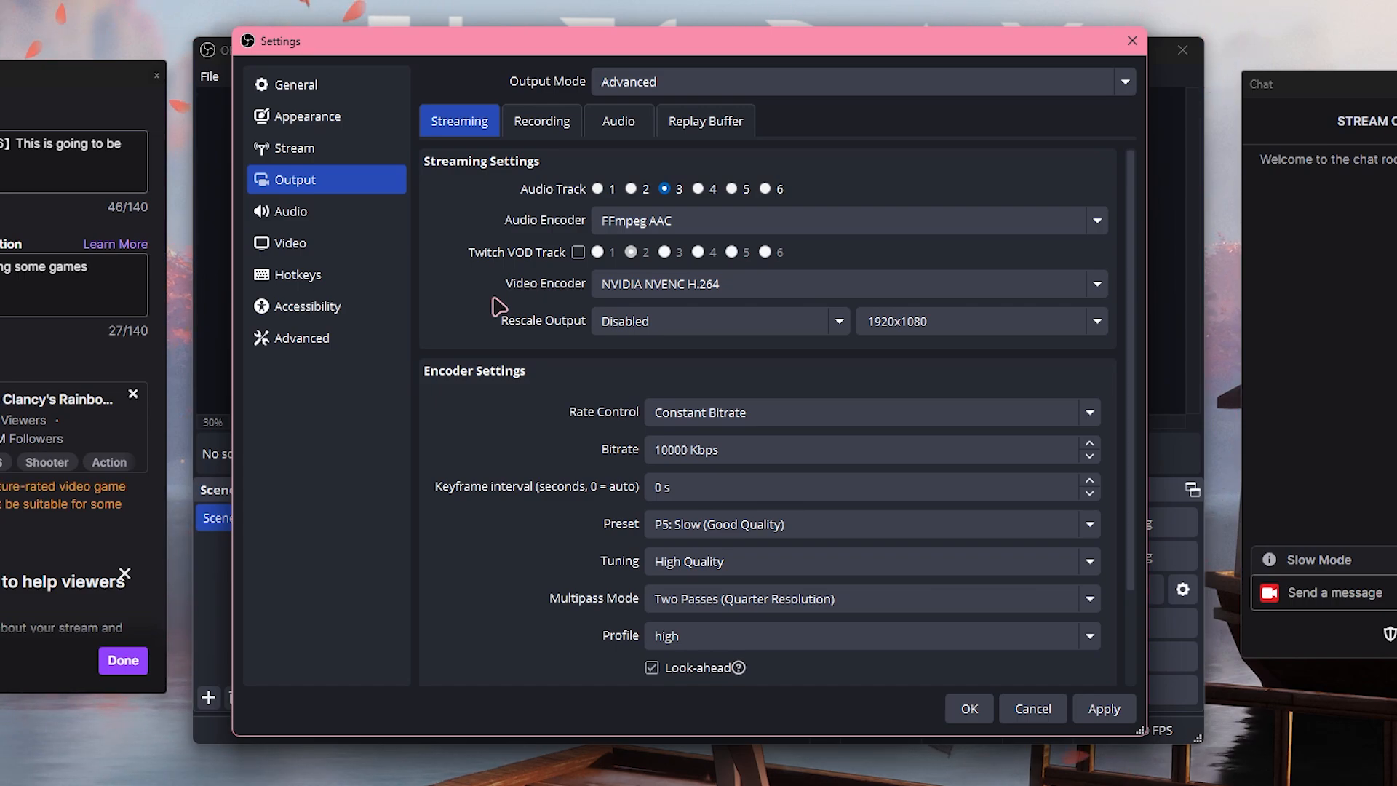
click(697, 285)
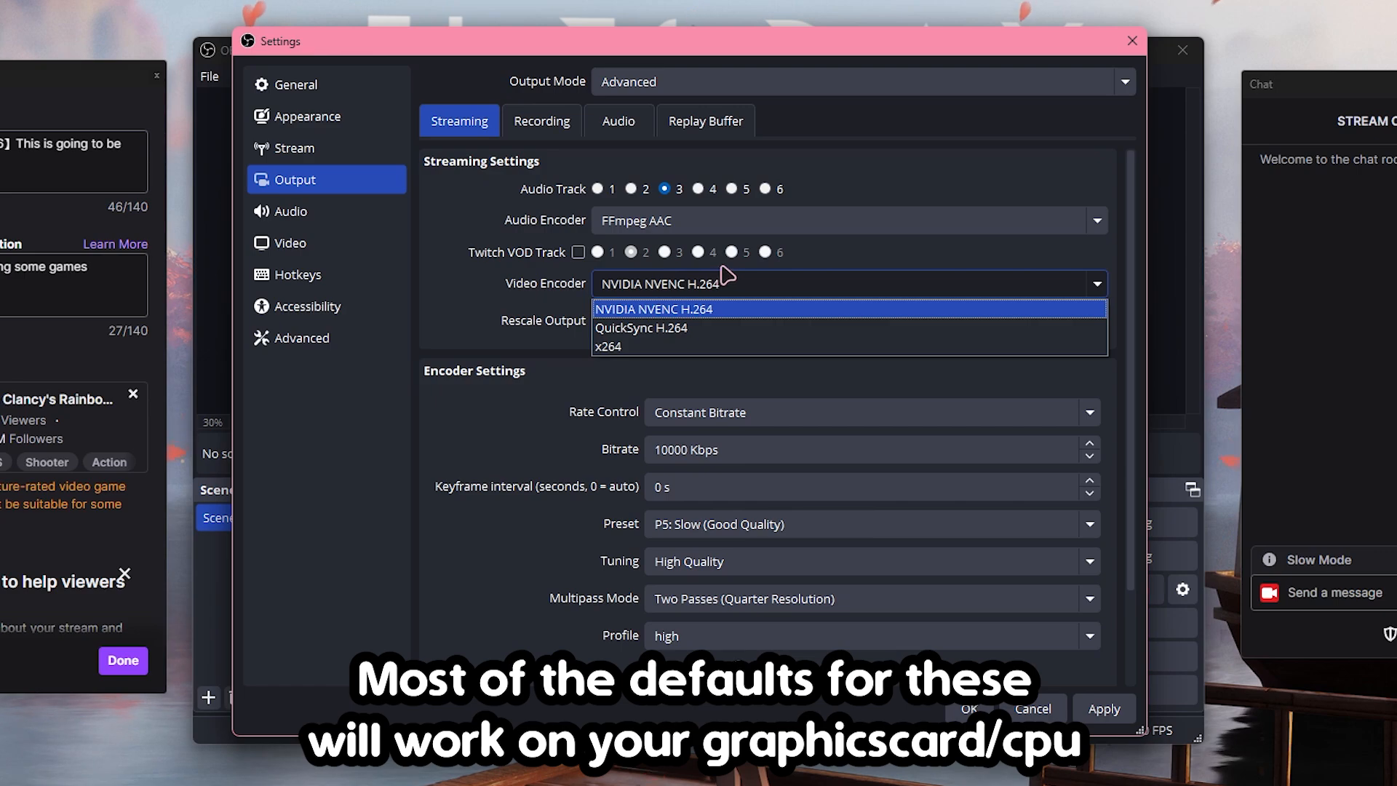
click(710, 288)
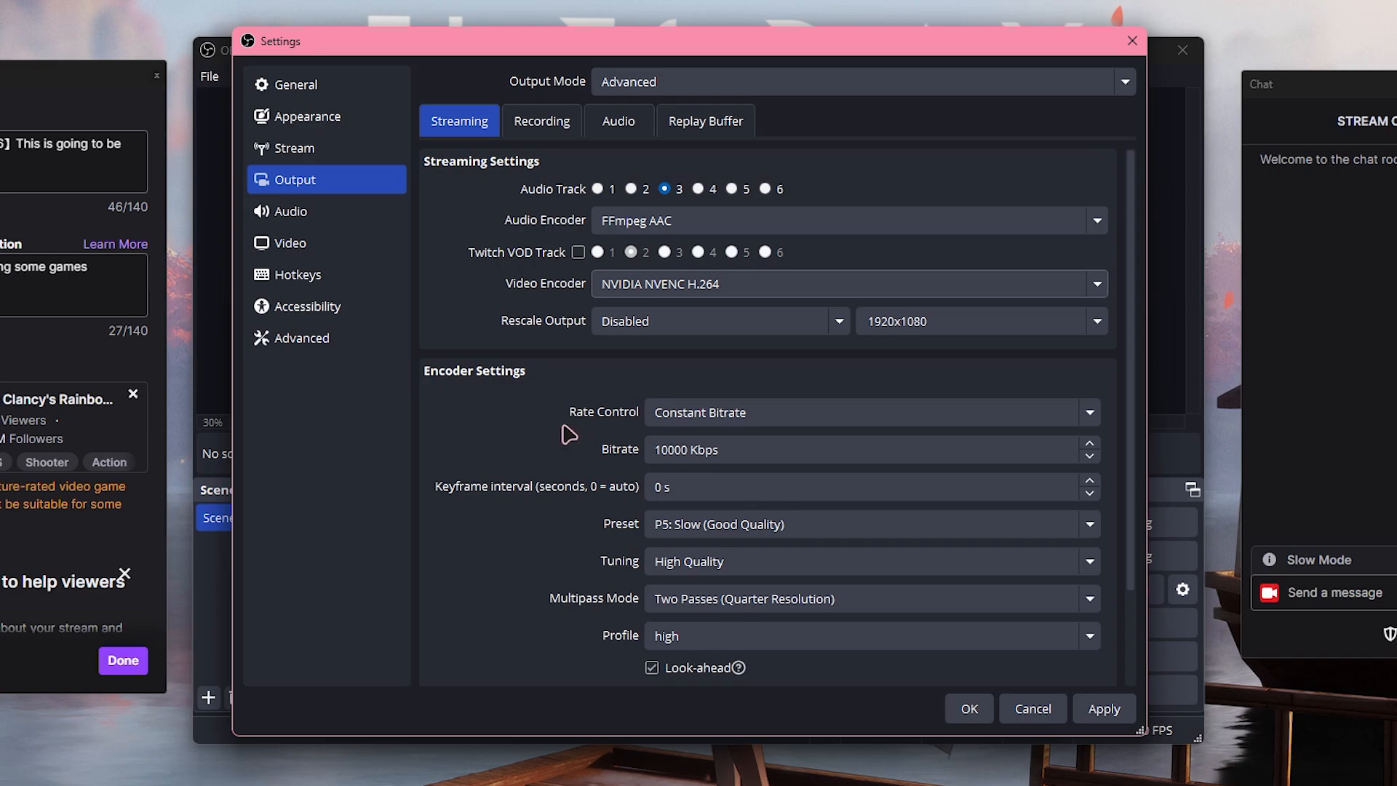
Set the streaming encoder's rate control to Constant Bitrate
scroll(550, 499, down, 3)
scroll(691, 350, up, 3)
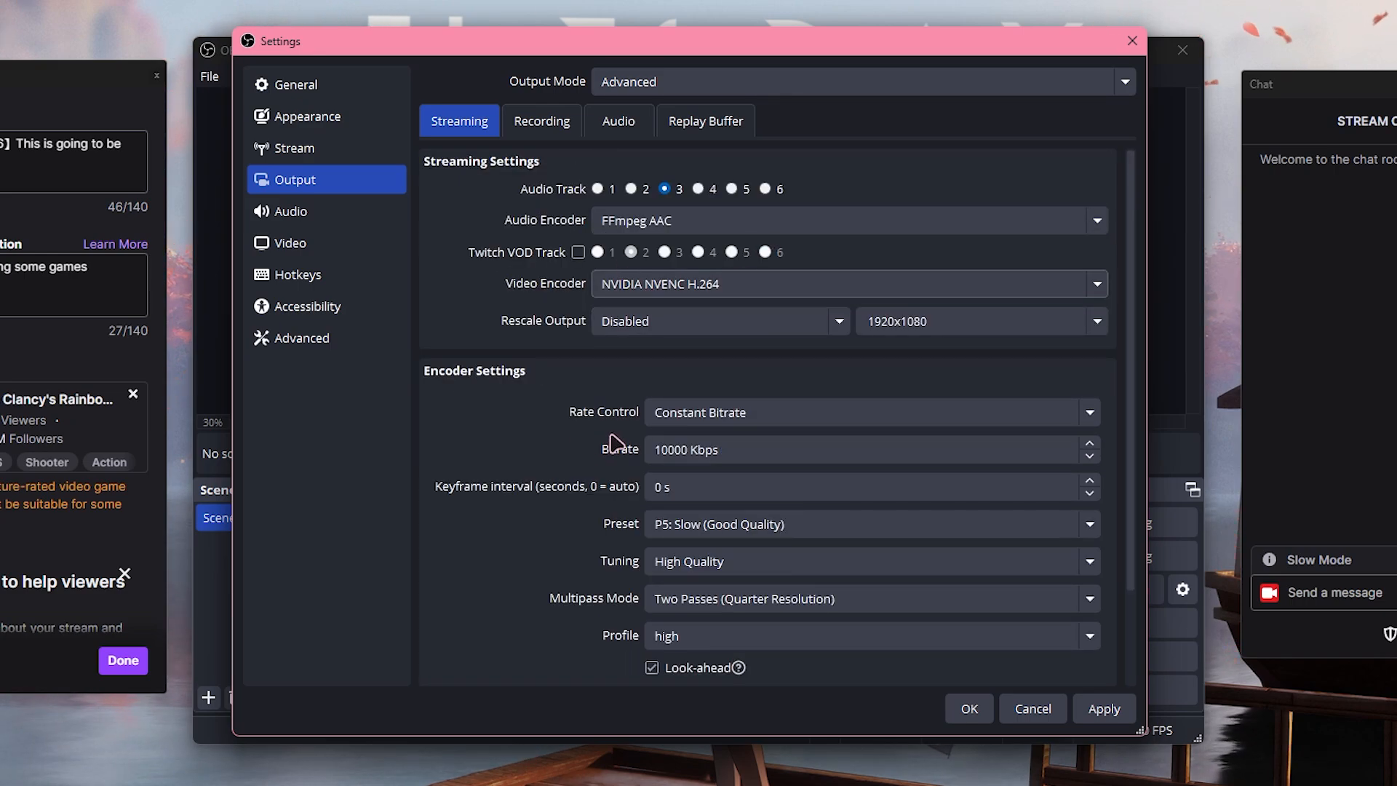
scroll(489, 534, down, 2)
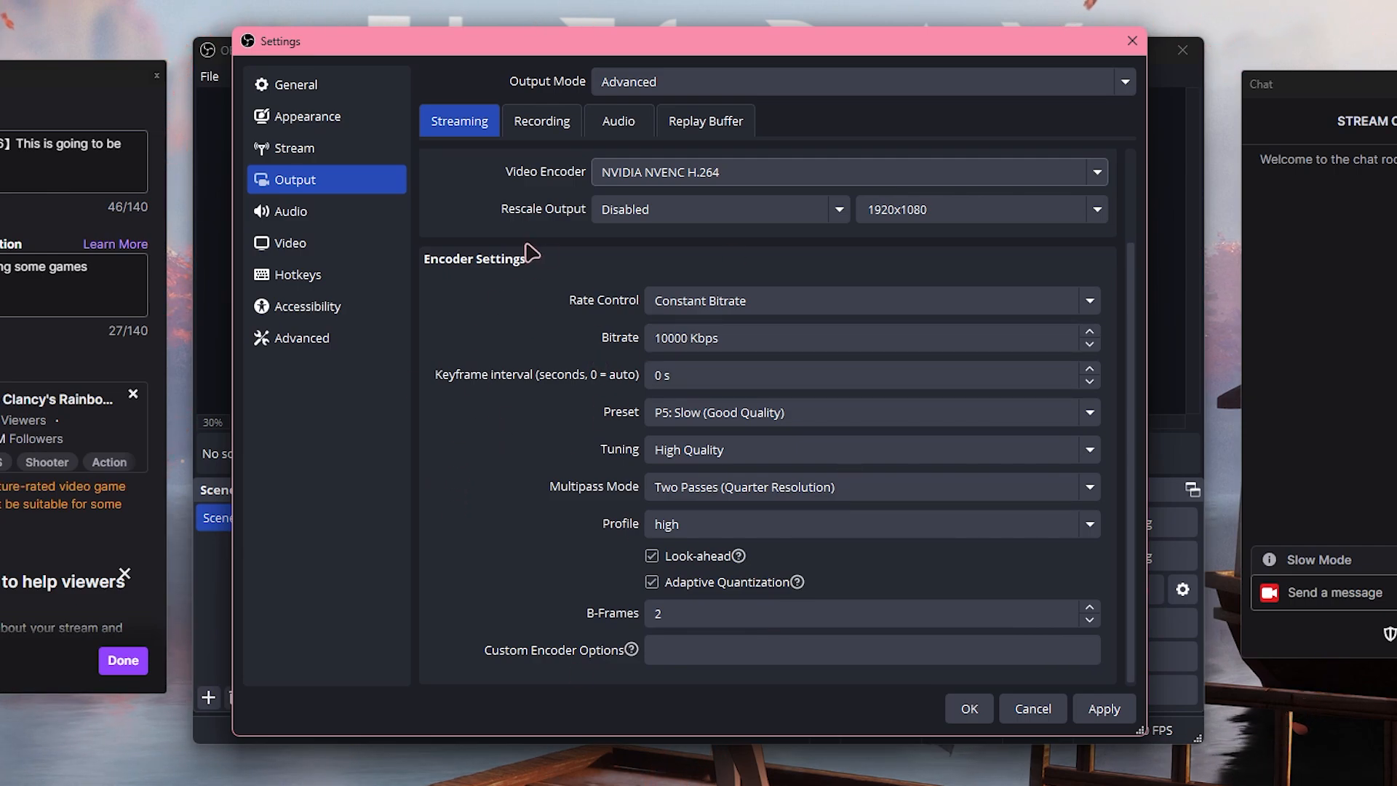
scroll(483, 455, down, 1)
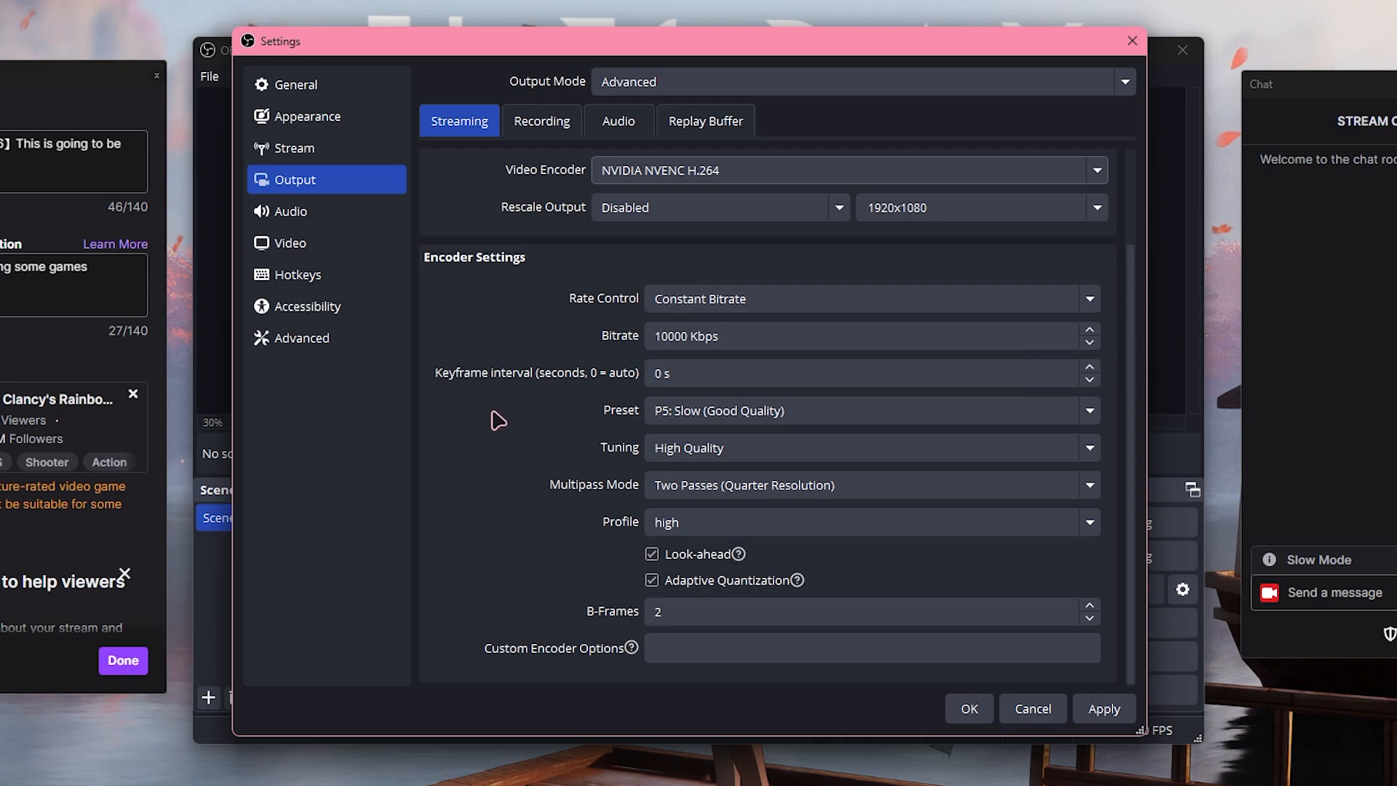
click(696, 306)
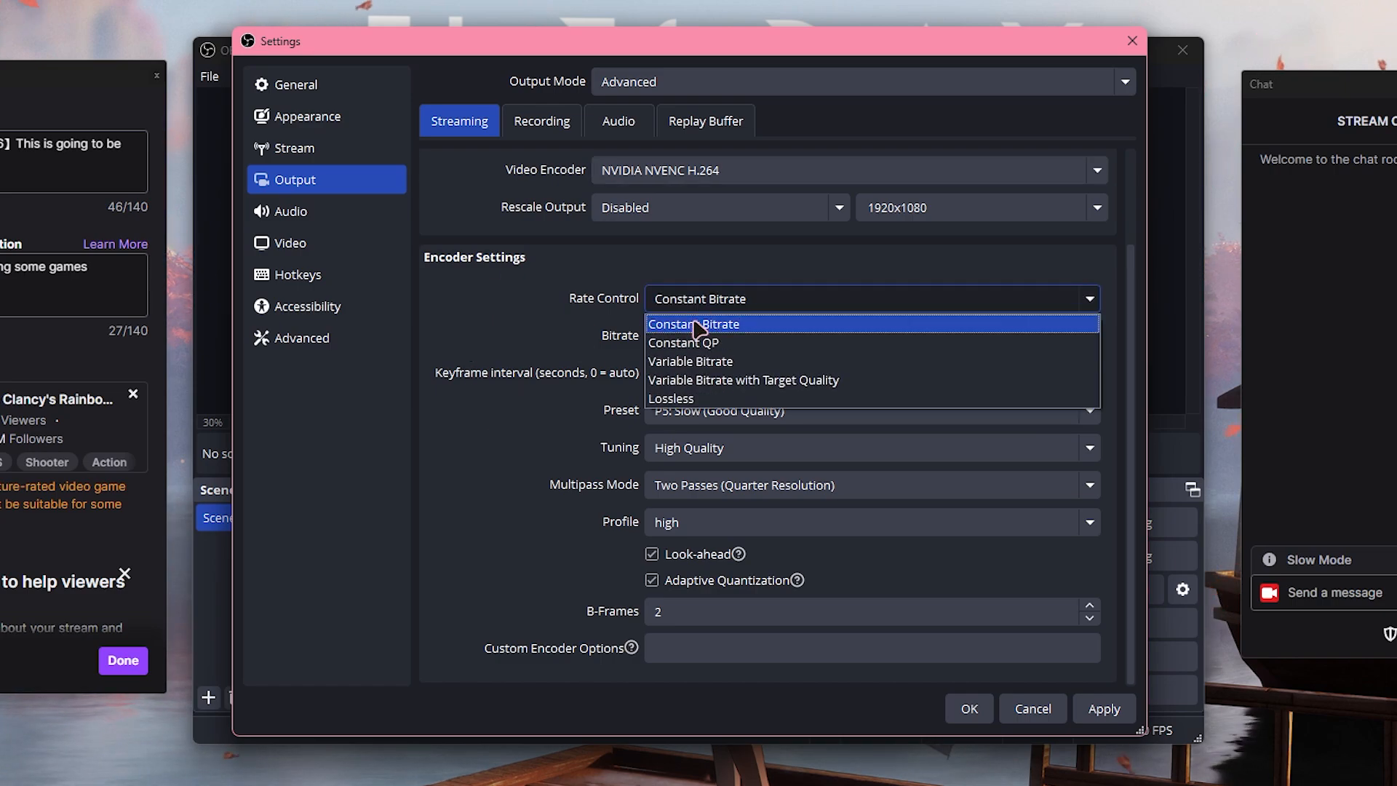
click(681, 325)
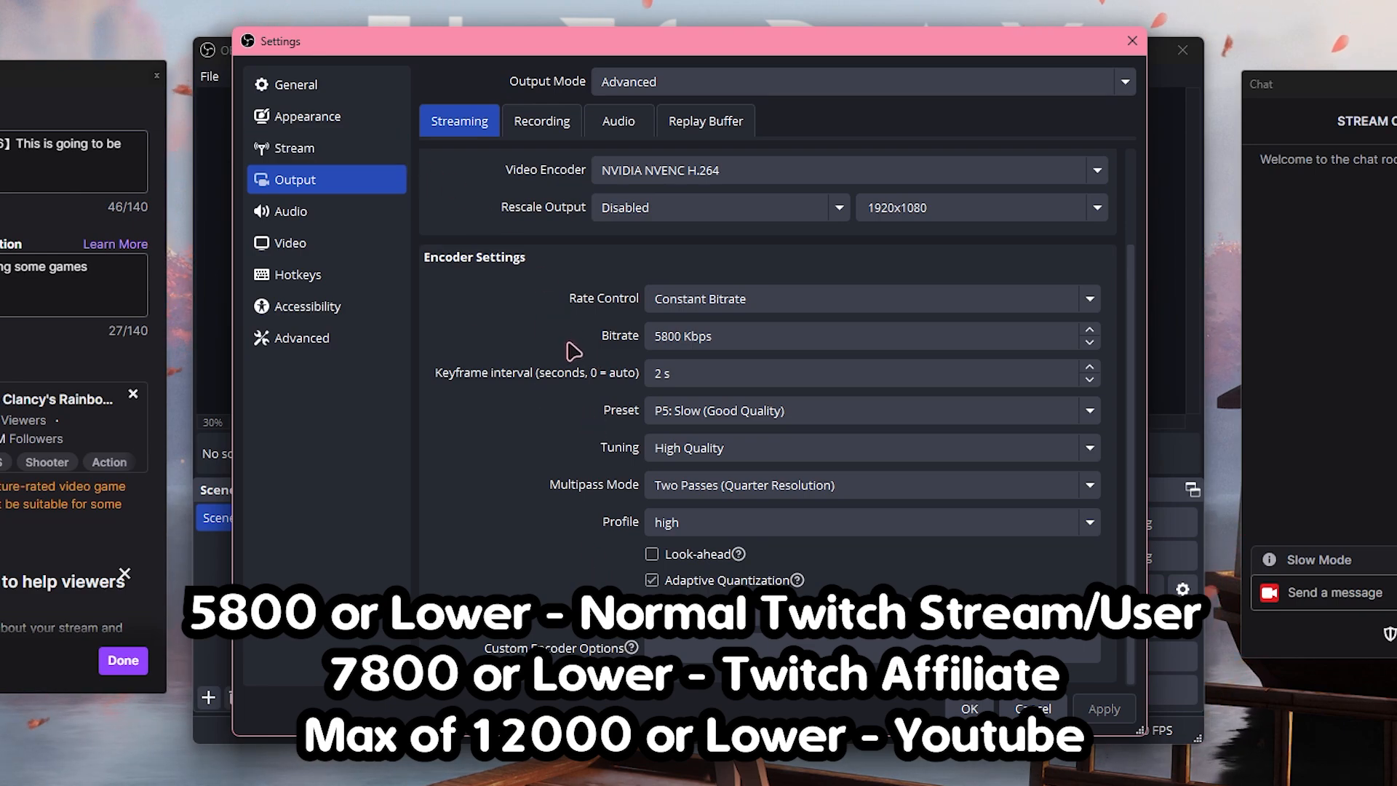
Try a streaming bitrate of 22000 Kbps based on the upload speed in the speed test
click(648, 340)
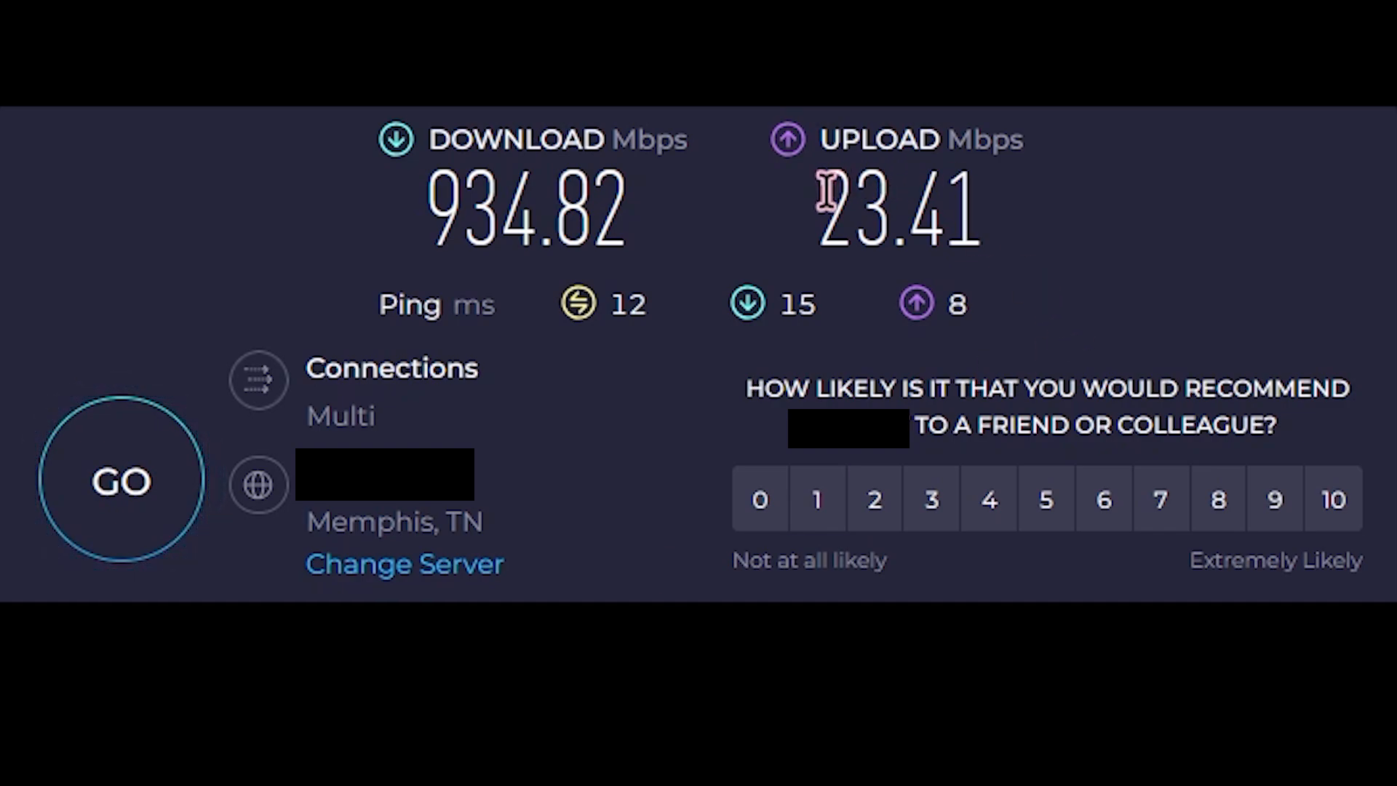
drag(827, 191, 975, 171)
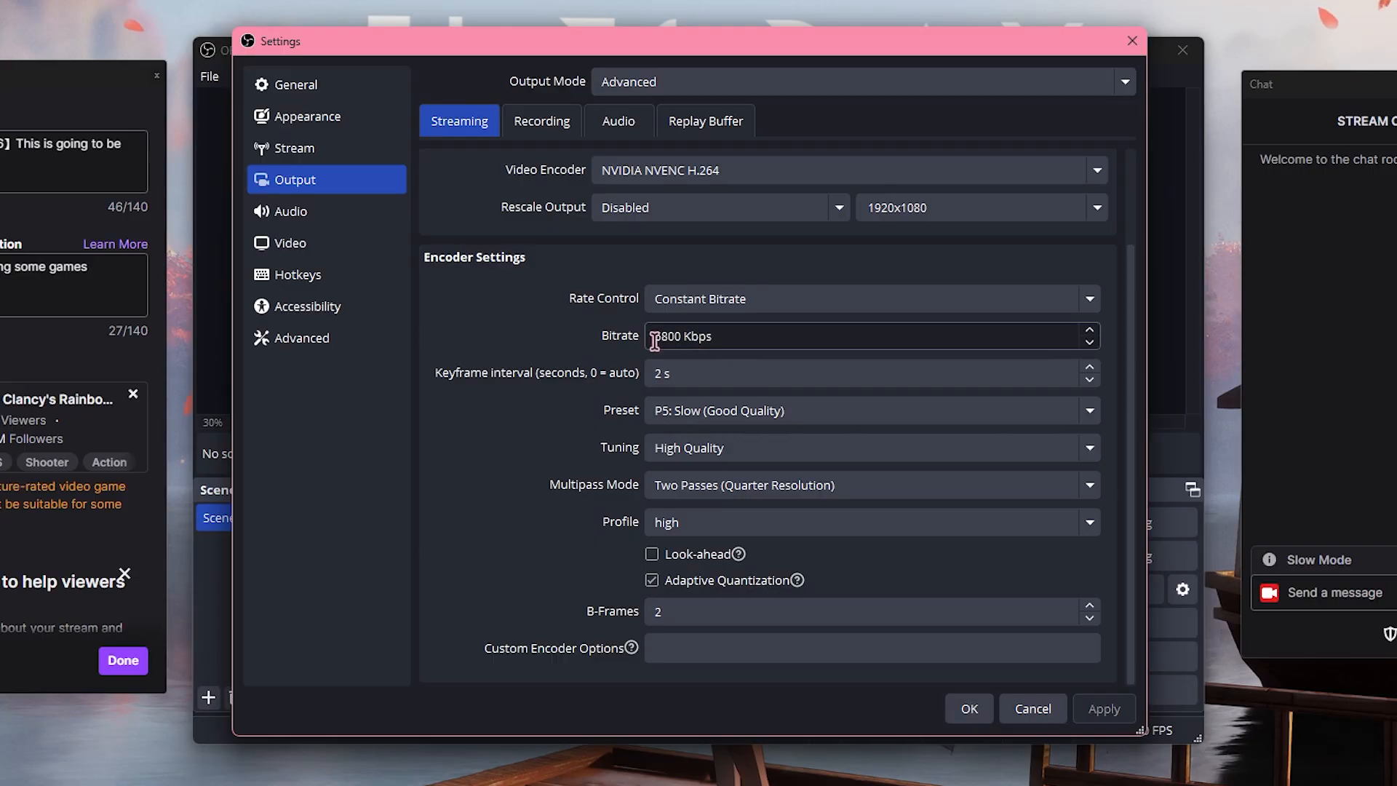
click(677, 336)
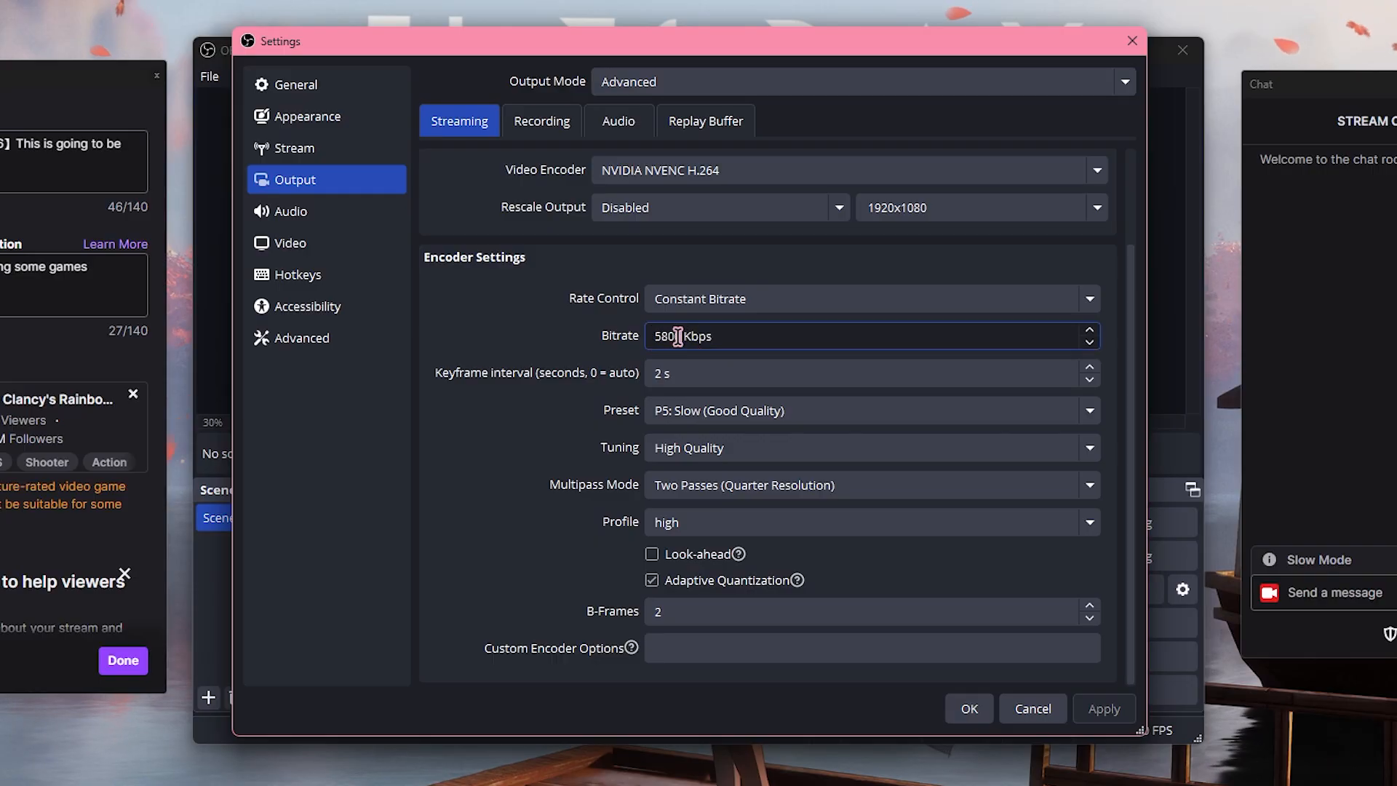
drag(678, 336, 563, 325)
text(2200)
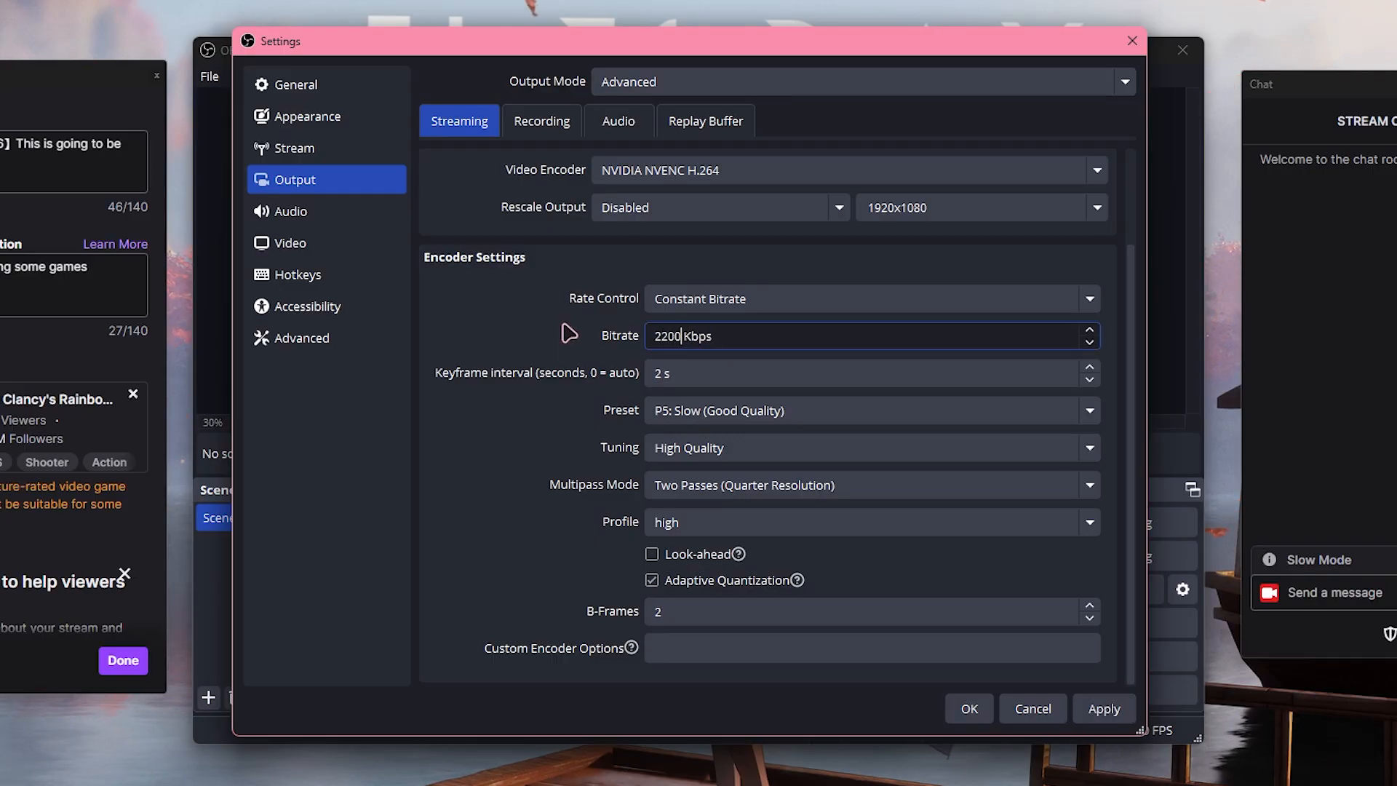
Set the streaming bitrate to 5800 Kbps, apply it, and look through the available encoder presets
drag(728, 337, 526, 320)
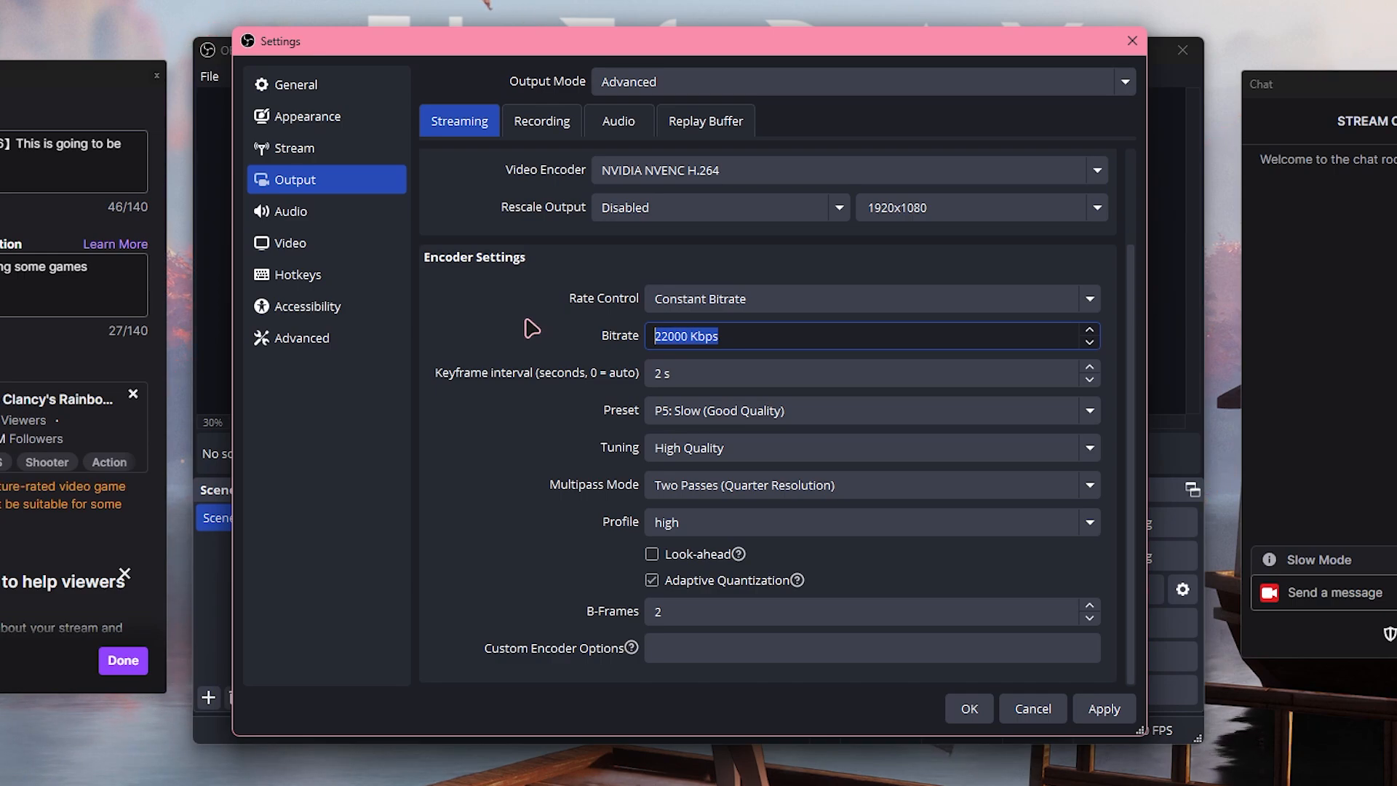
text(7800)
click(1100, 709)
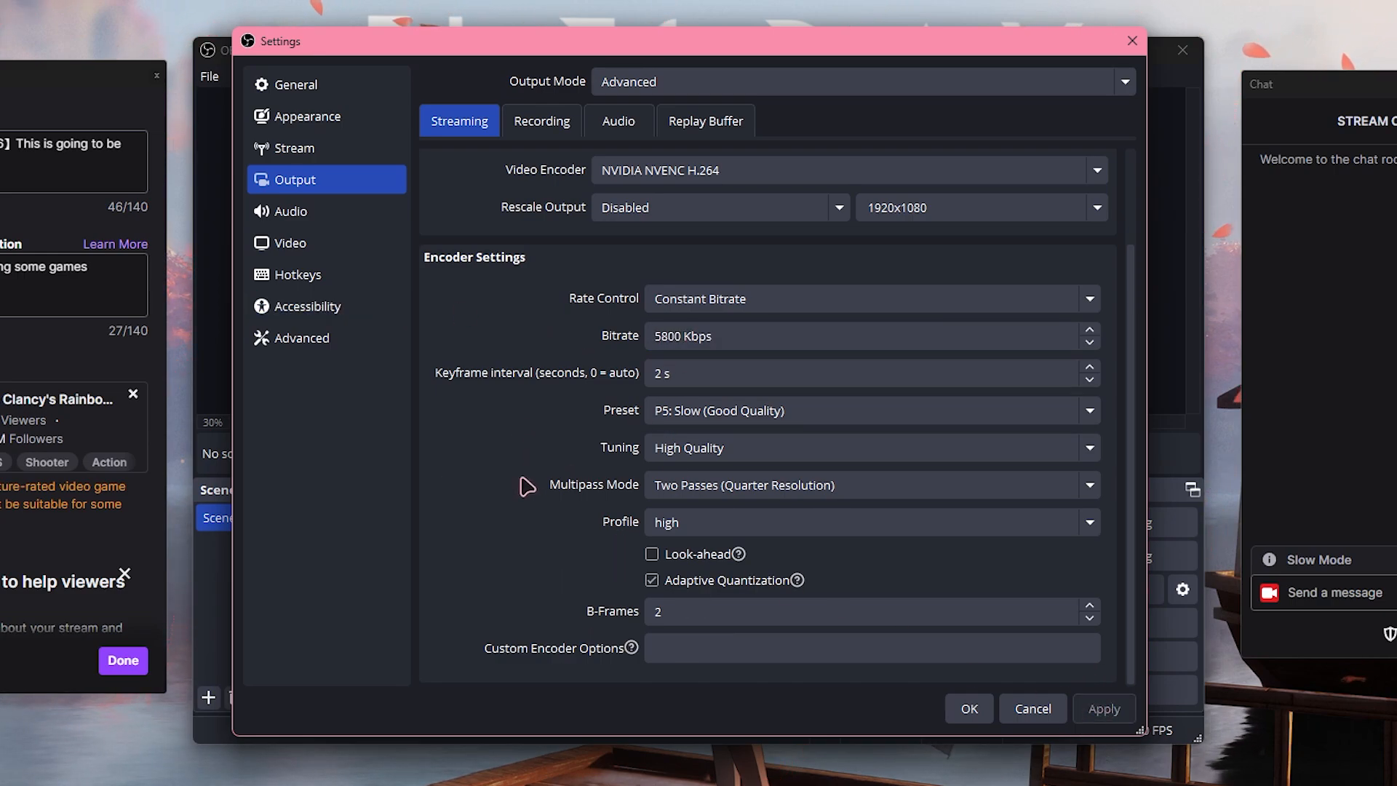
click(700, 412)
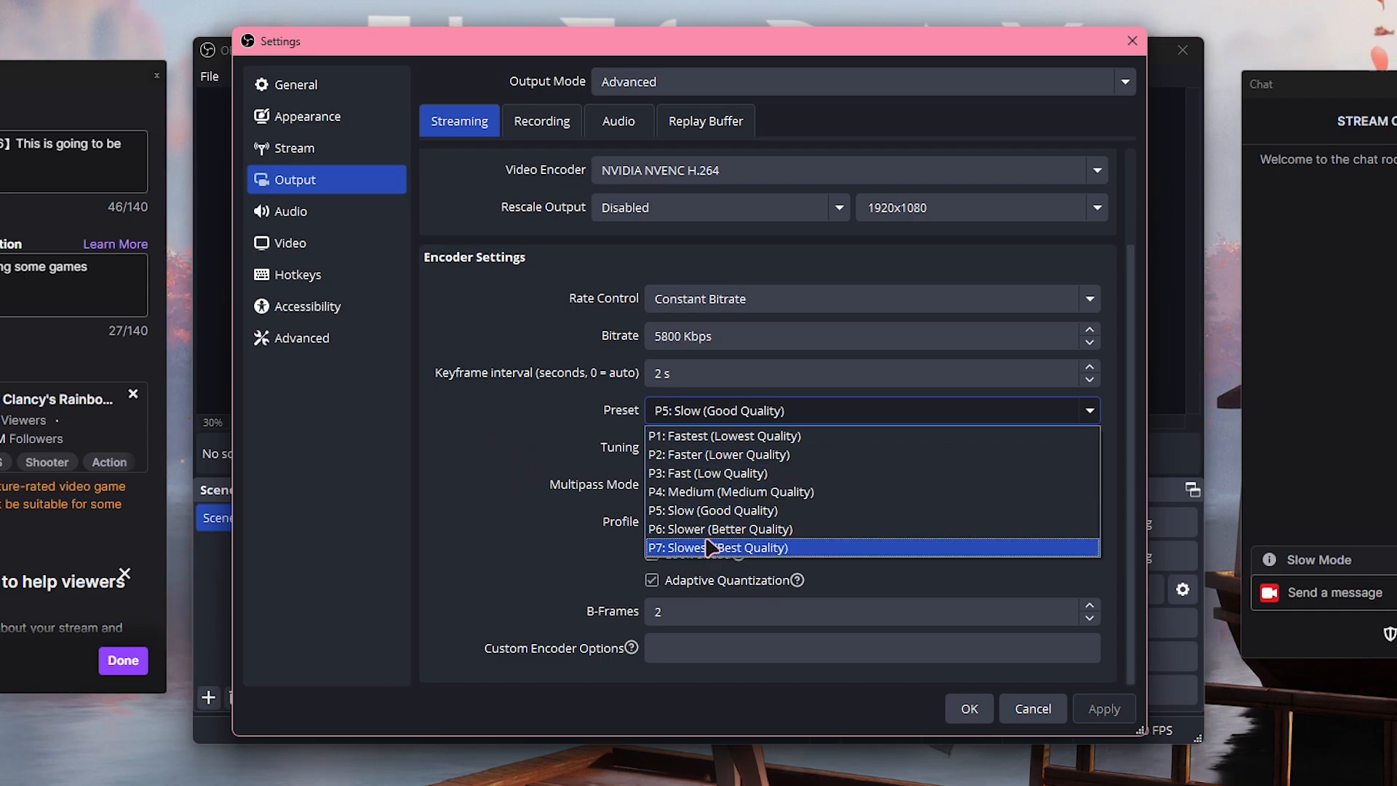
key(Escape)
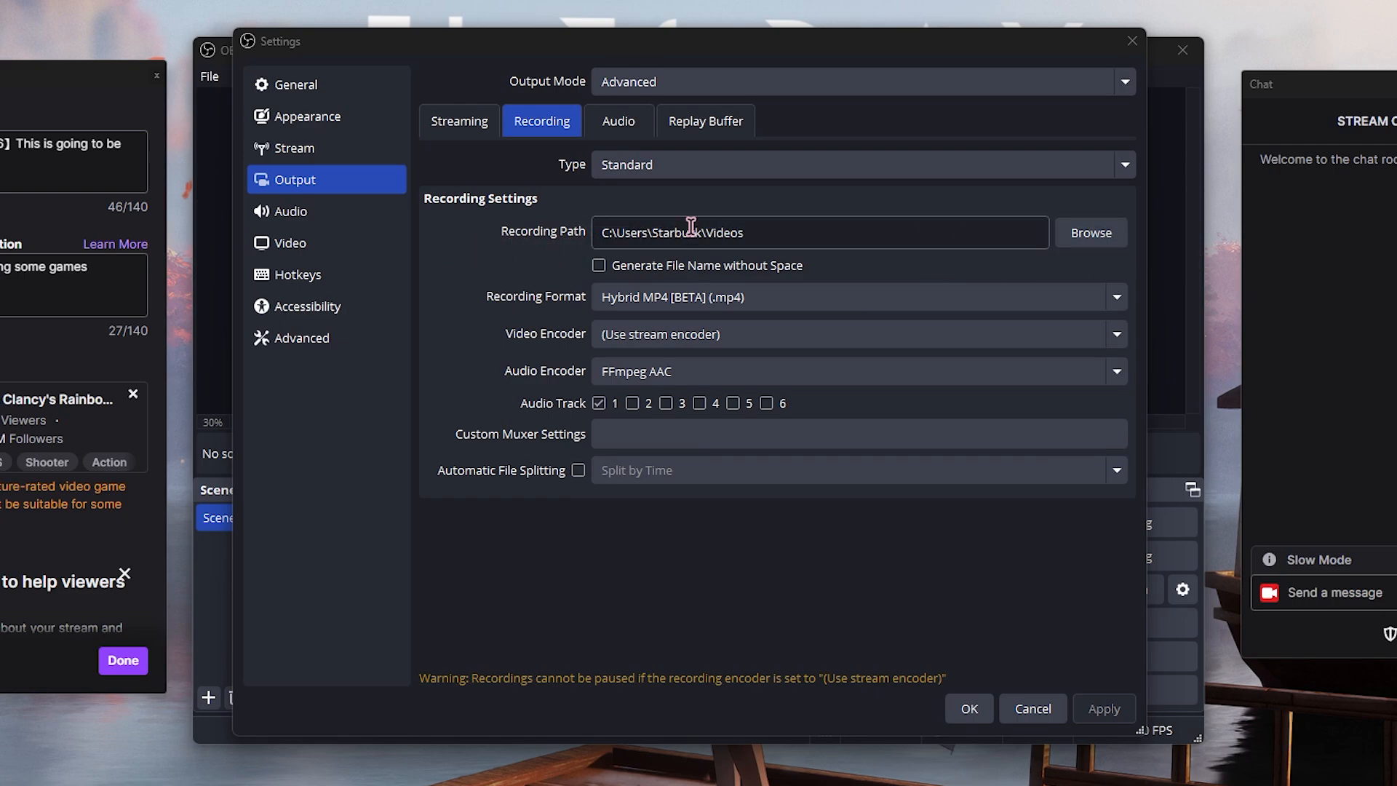
Set the recording path to the Videos (V:) drive
click(1091, 233)
click(326, 288)
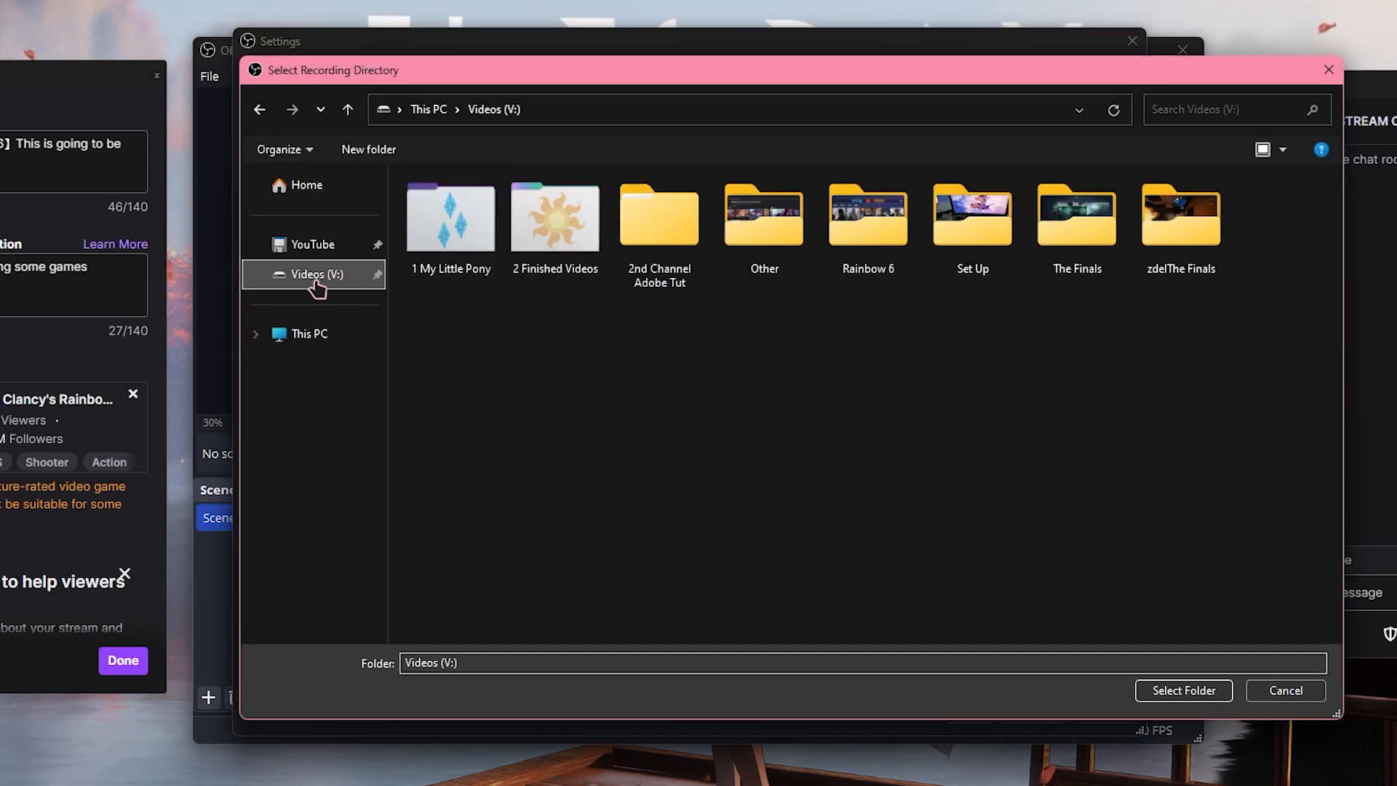
click(1186, 692)
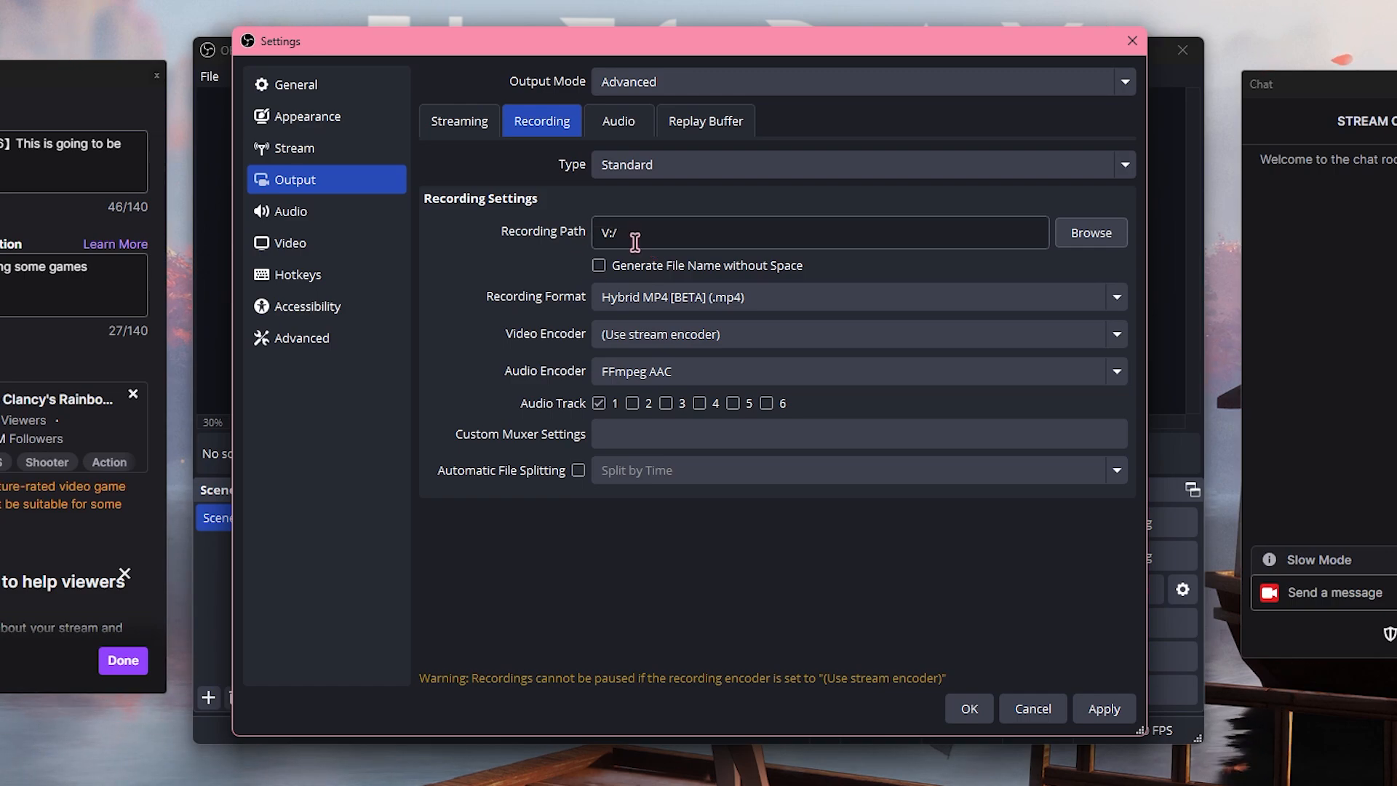
Set the recording format to MPEG-4 (.mp4)
click(662, 298)
click(665, 304)
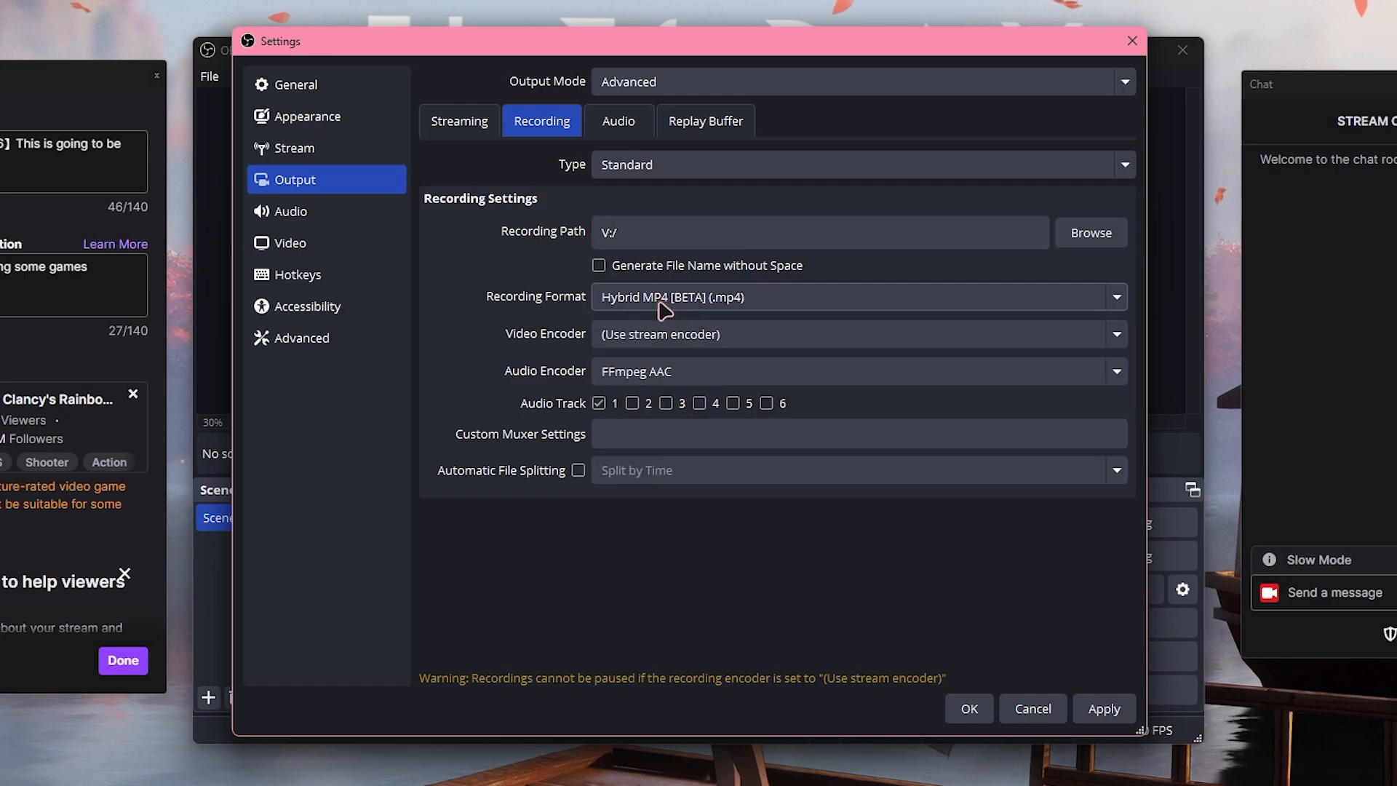
click(664, 306)
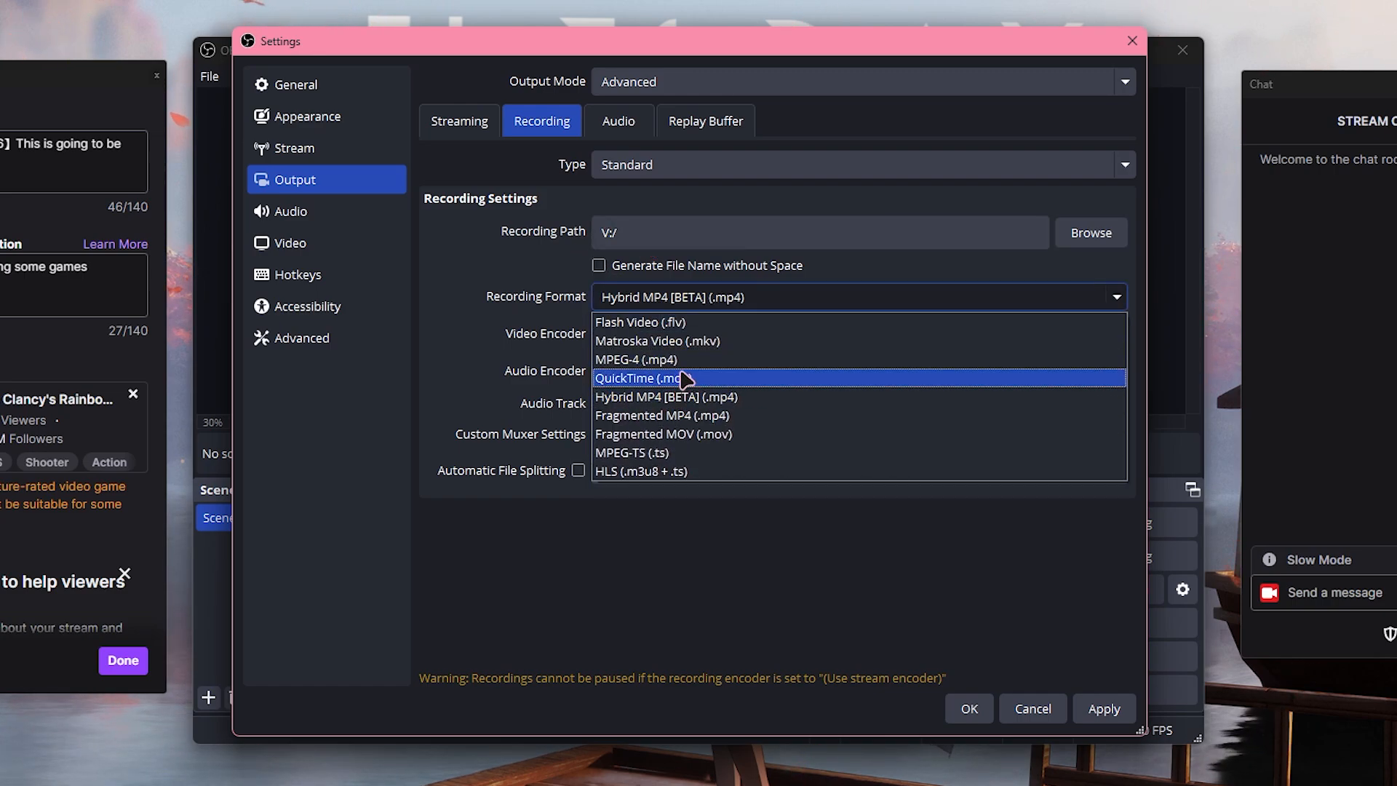
click(706, 359)
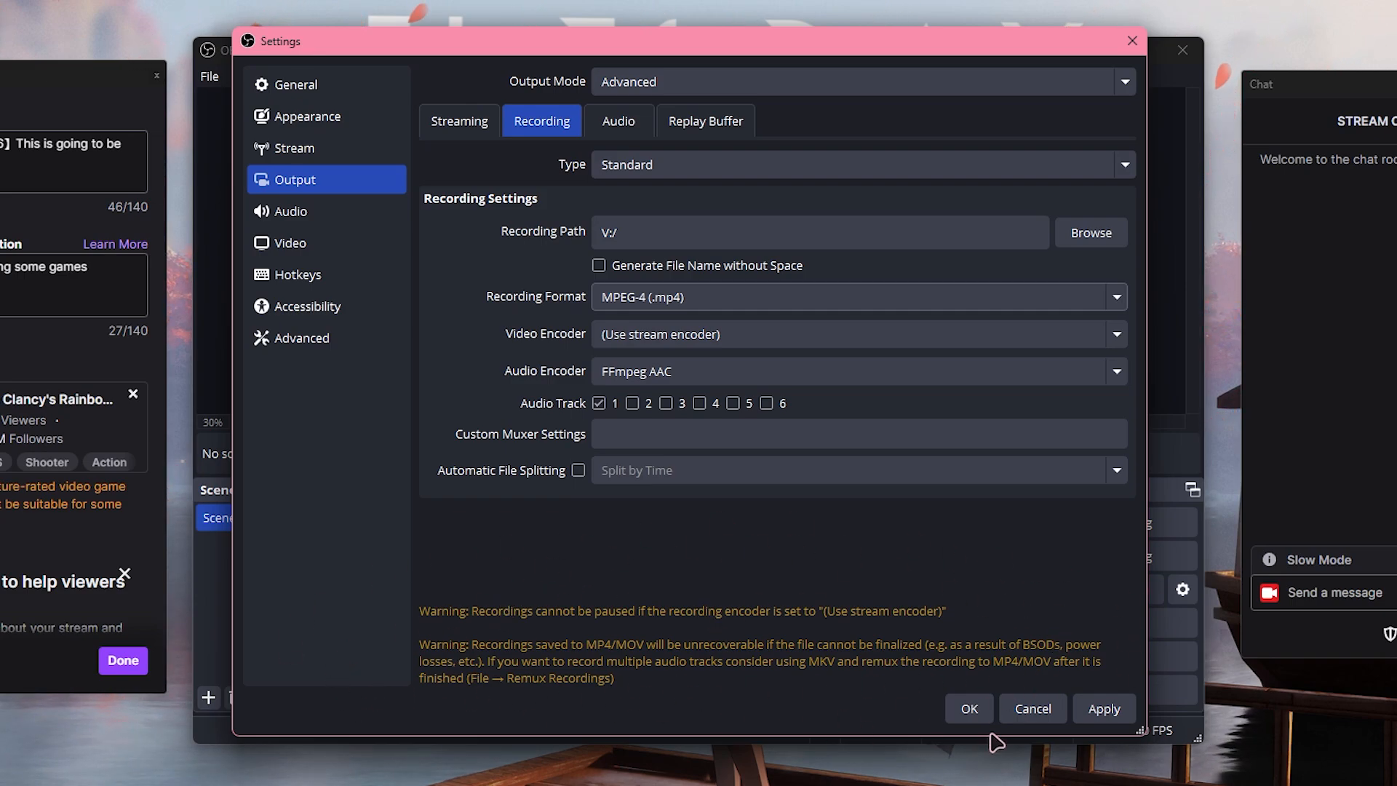
Set the recording video encoder to NVIDIA NVENC H.264 and enable audio tracks 2 and 3
click(656, 334)
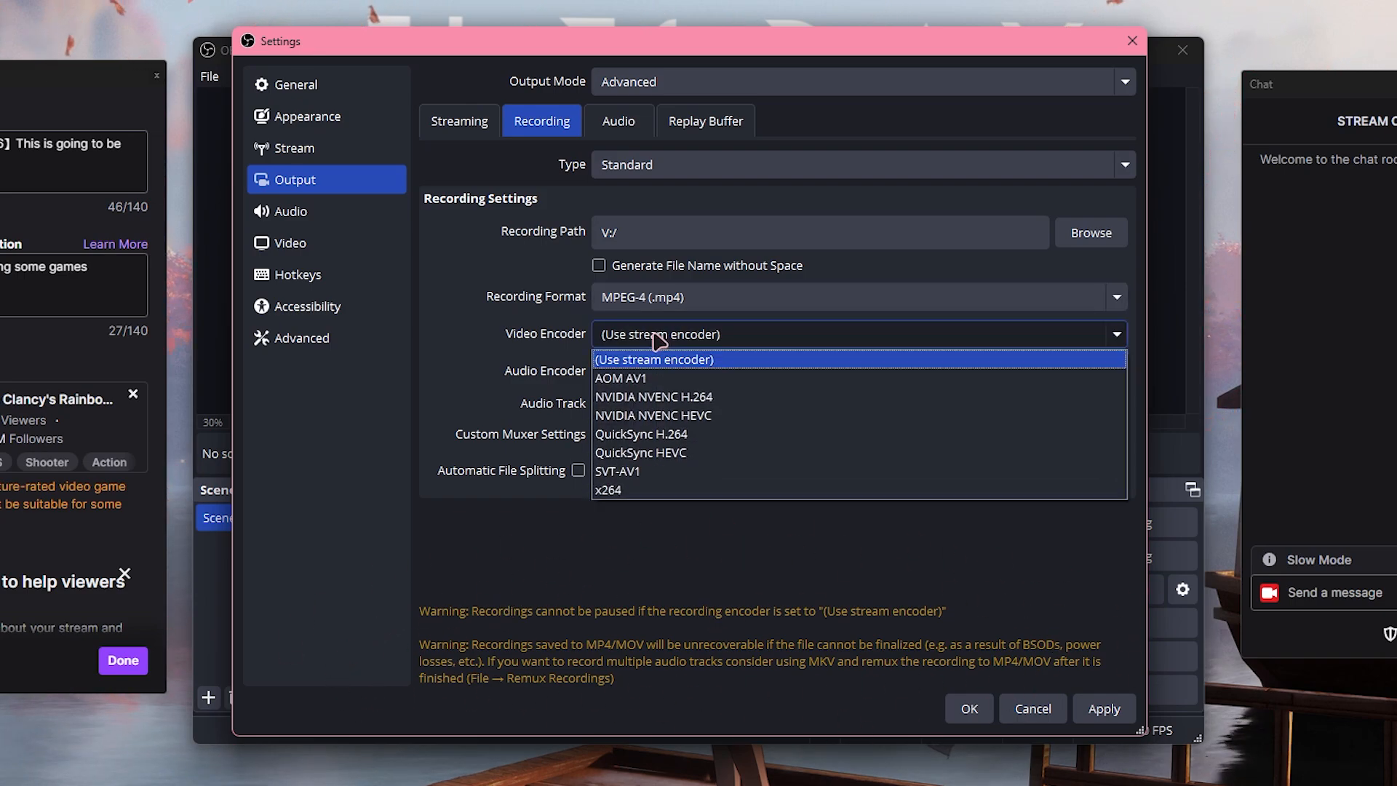
click(684, 401)
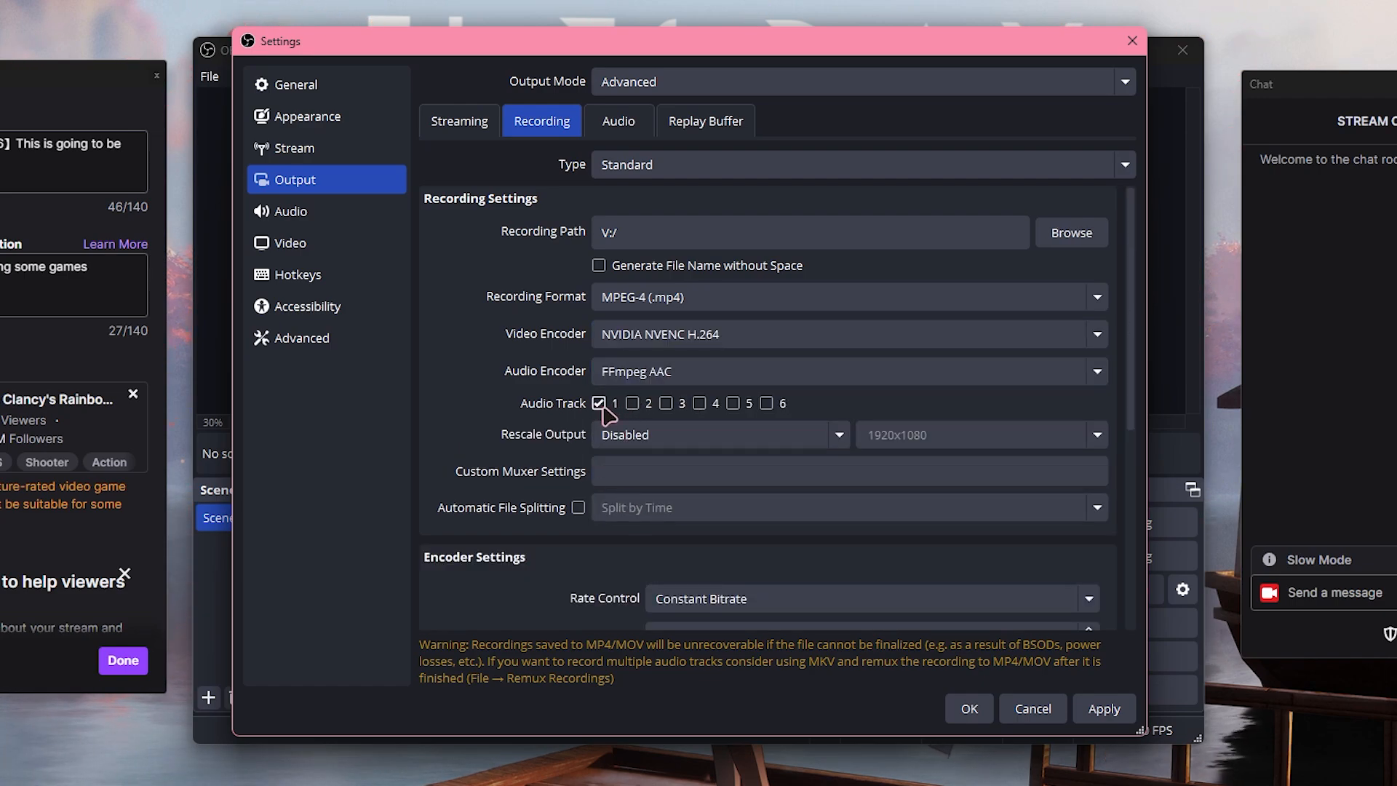
click(670, 404)
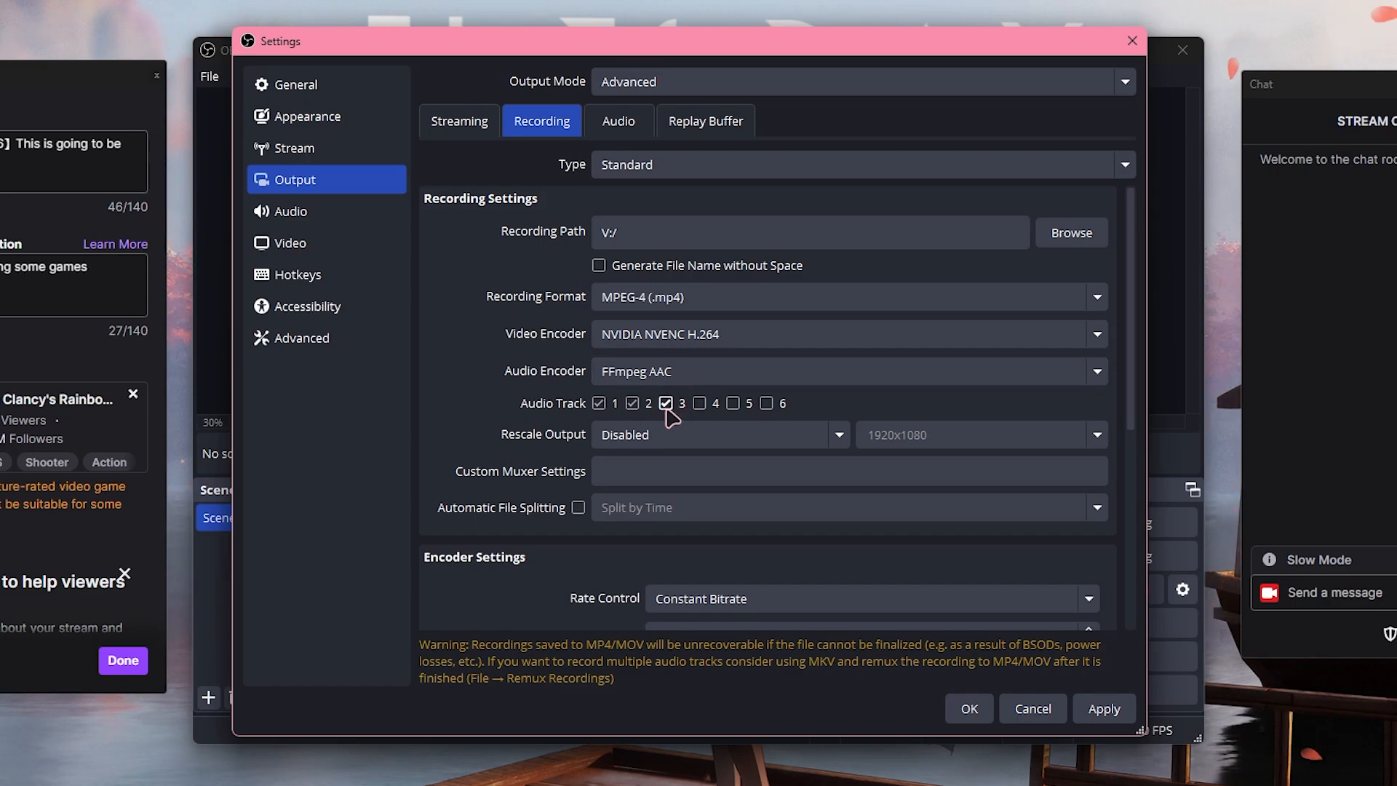
Compare the recording encoder settings with the streaming encoder settings
scroll(538, 419, down, 5)
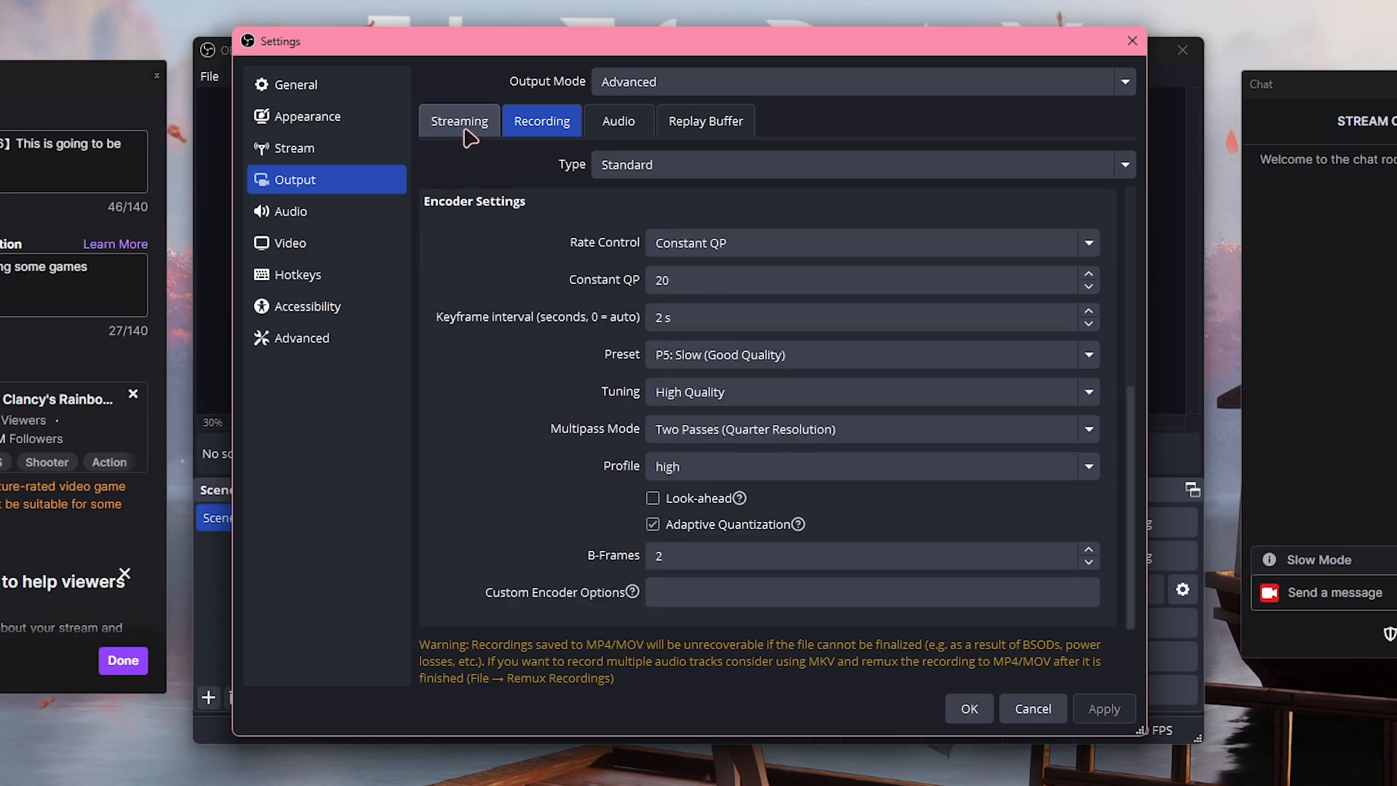
click(469, 137)
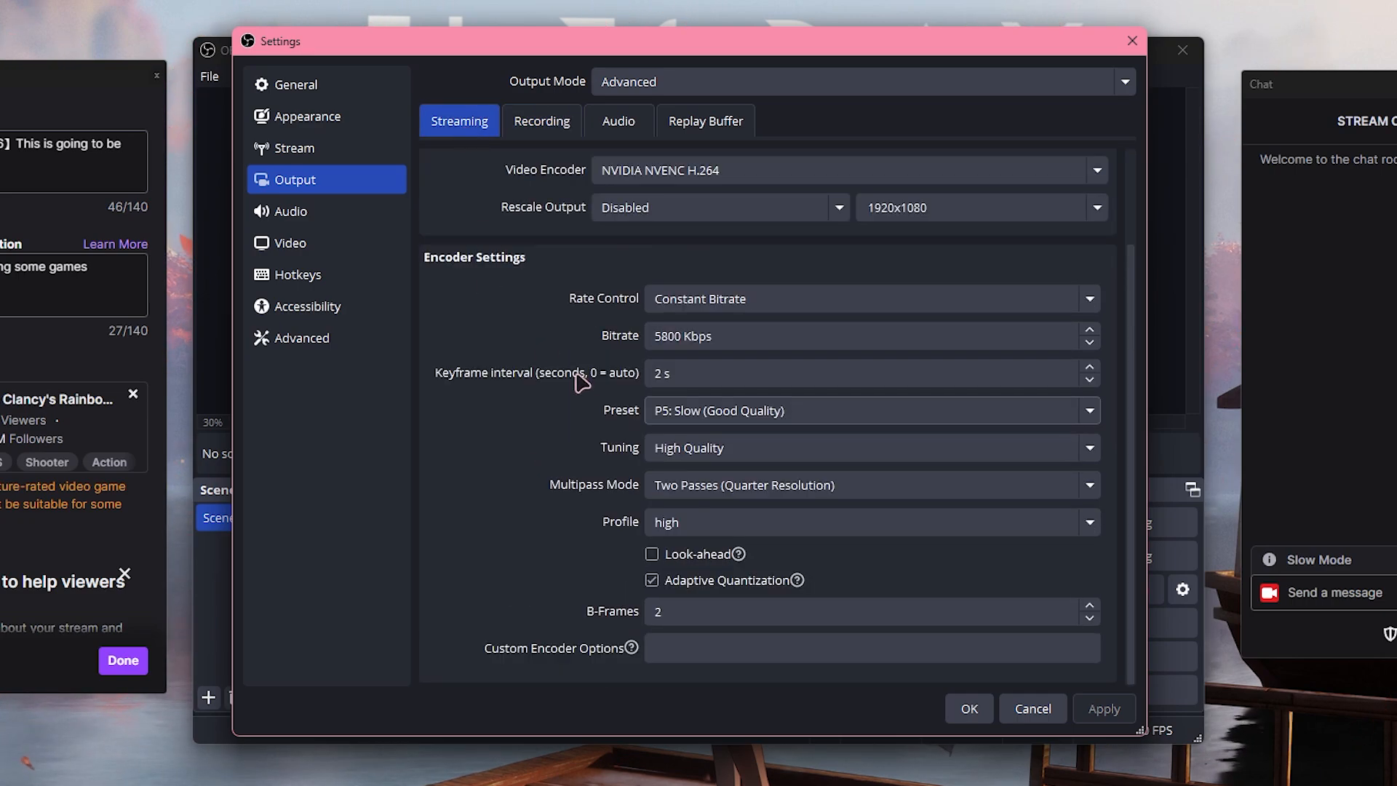
click(544, 121)
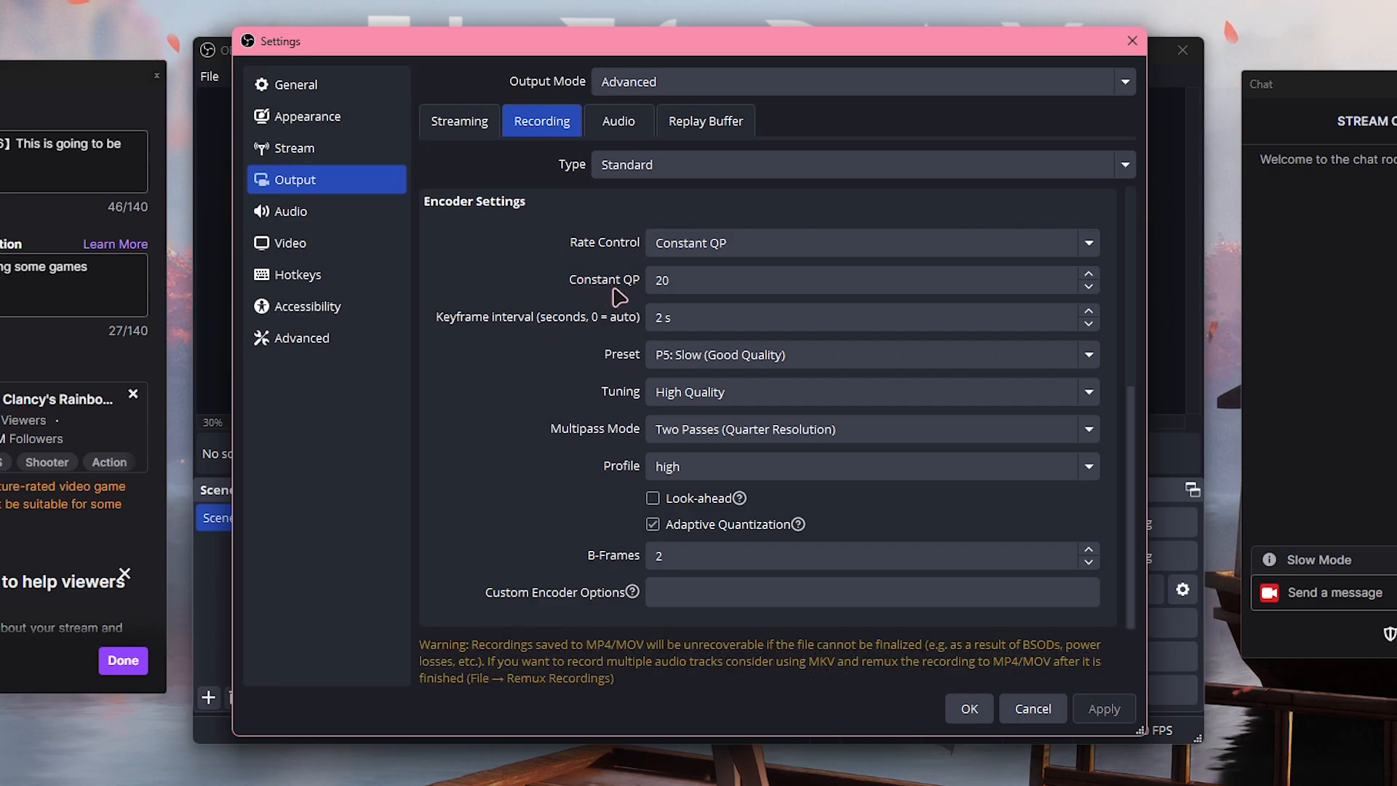
Try a Constant QP value of 16 for the recording encoder
click(659, 286)
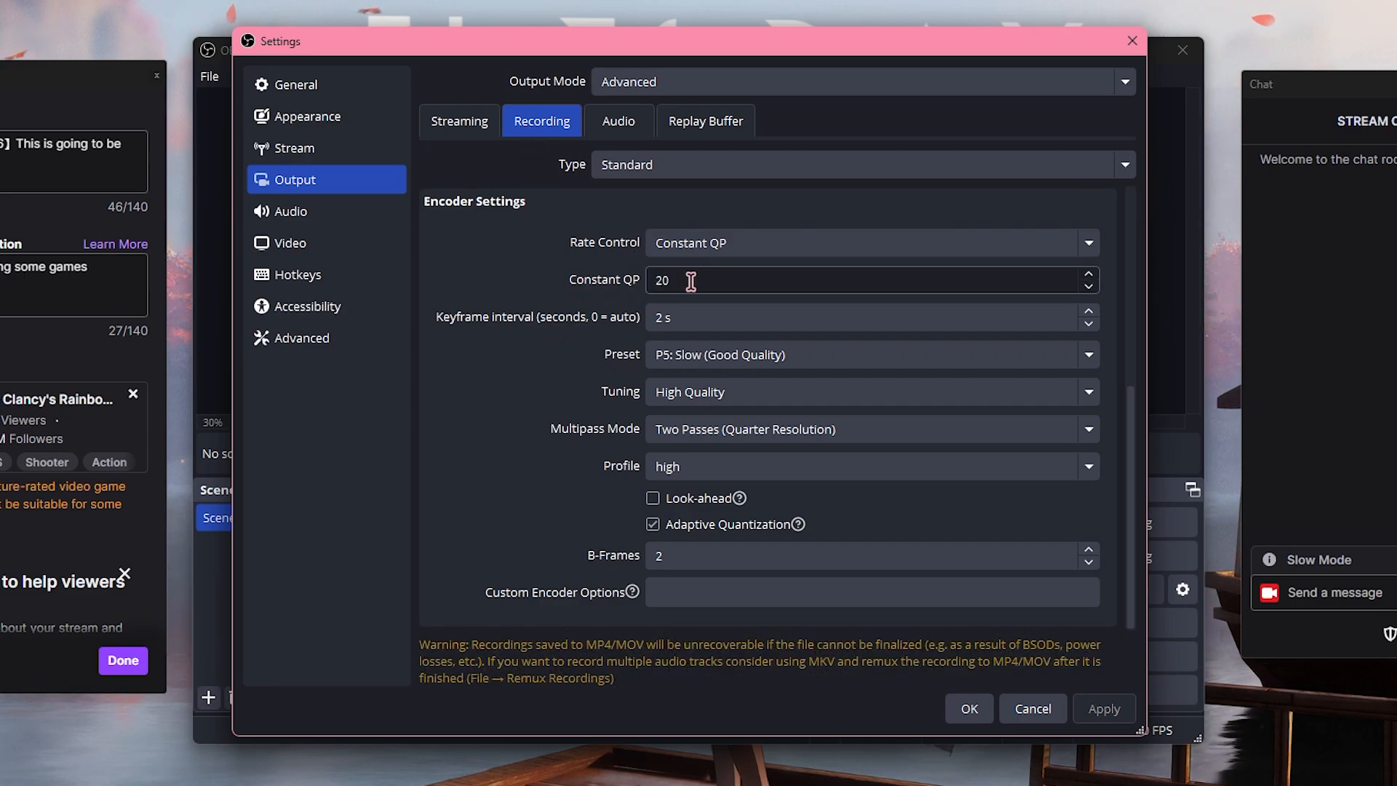
drag(711, 281, 616, 271)
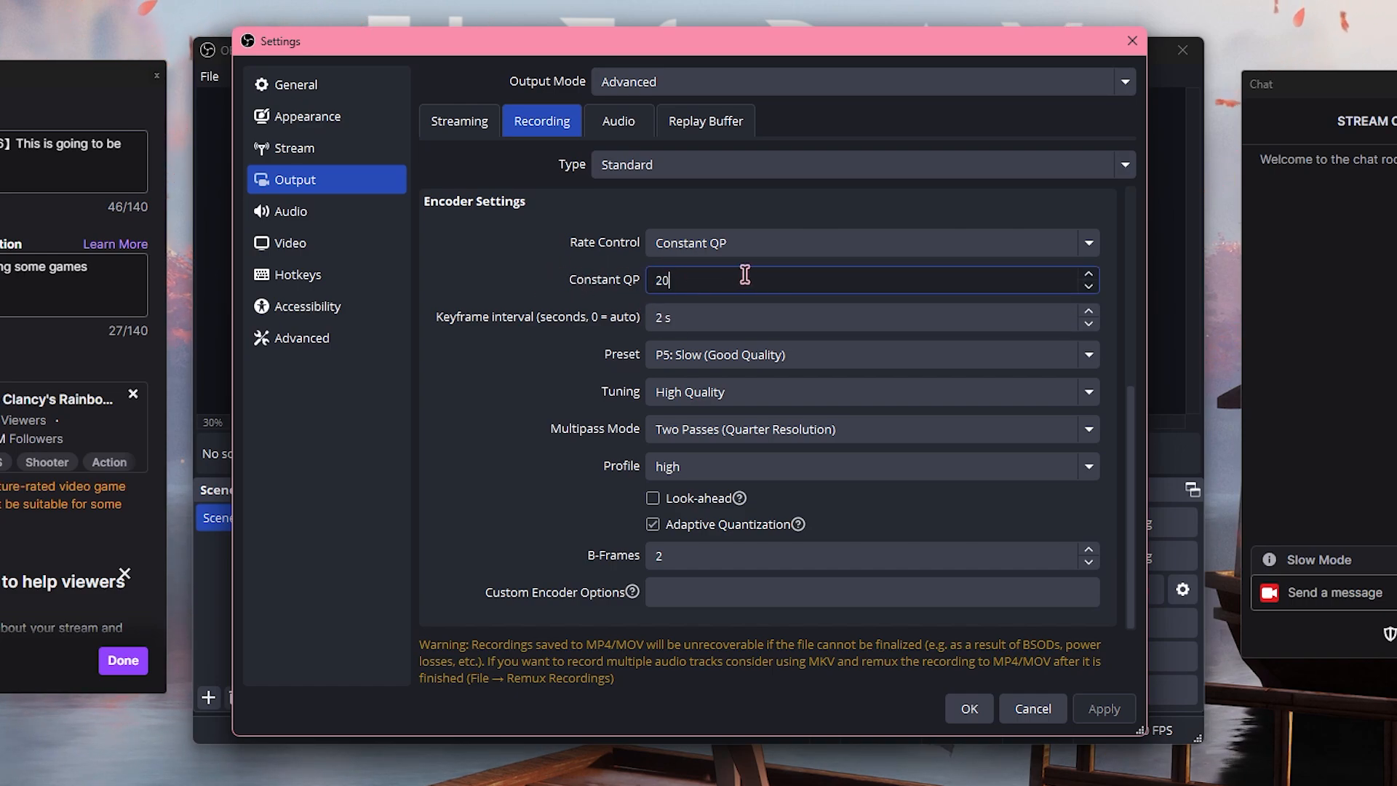
drag(711, 283, 593, 273)
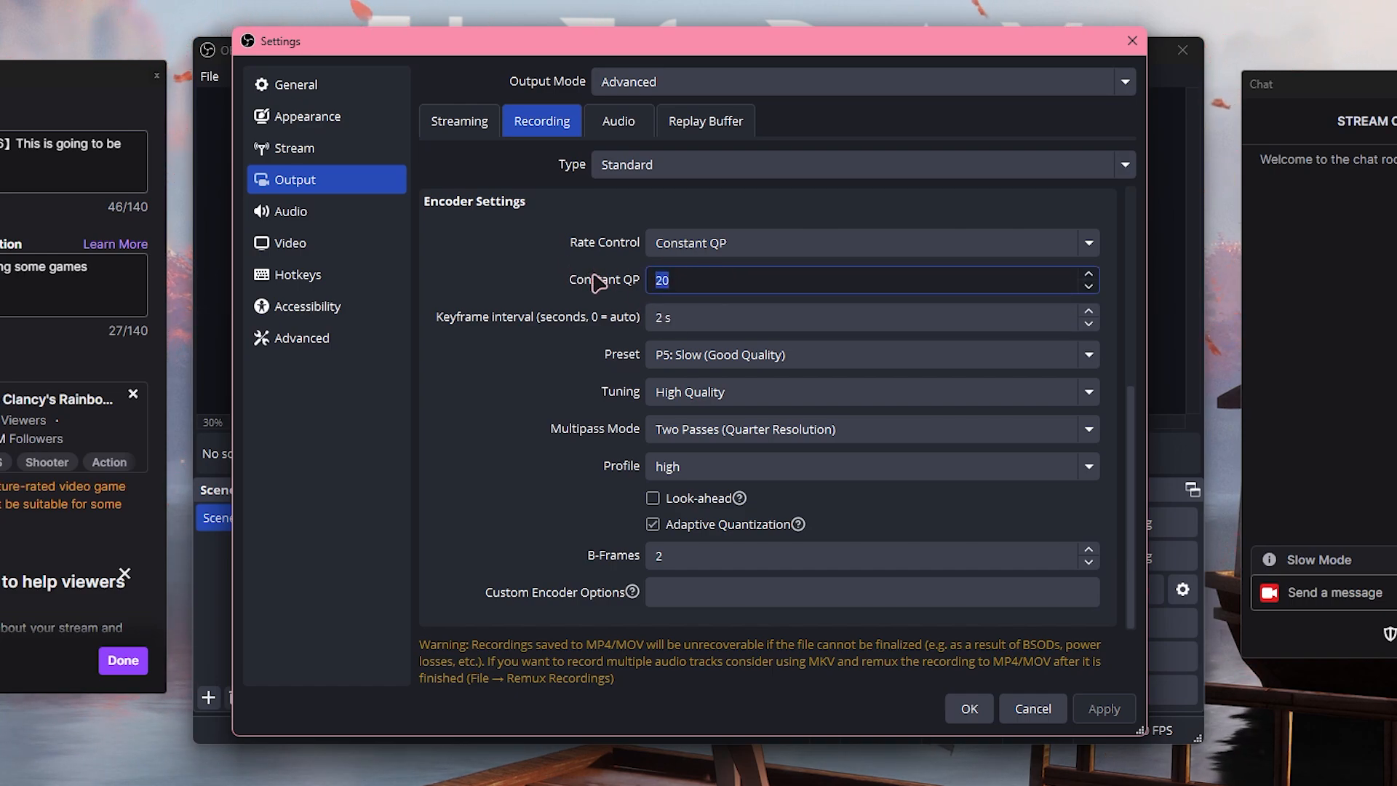
click(1086, 287)
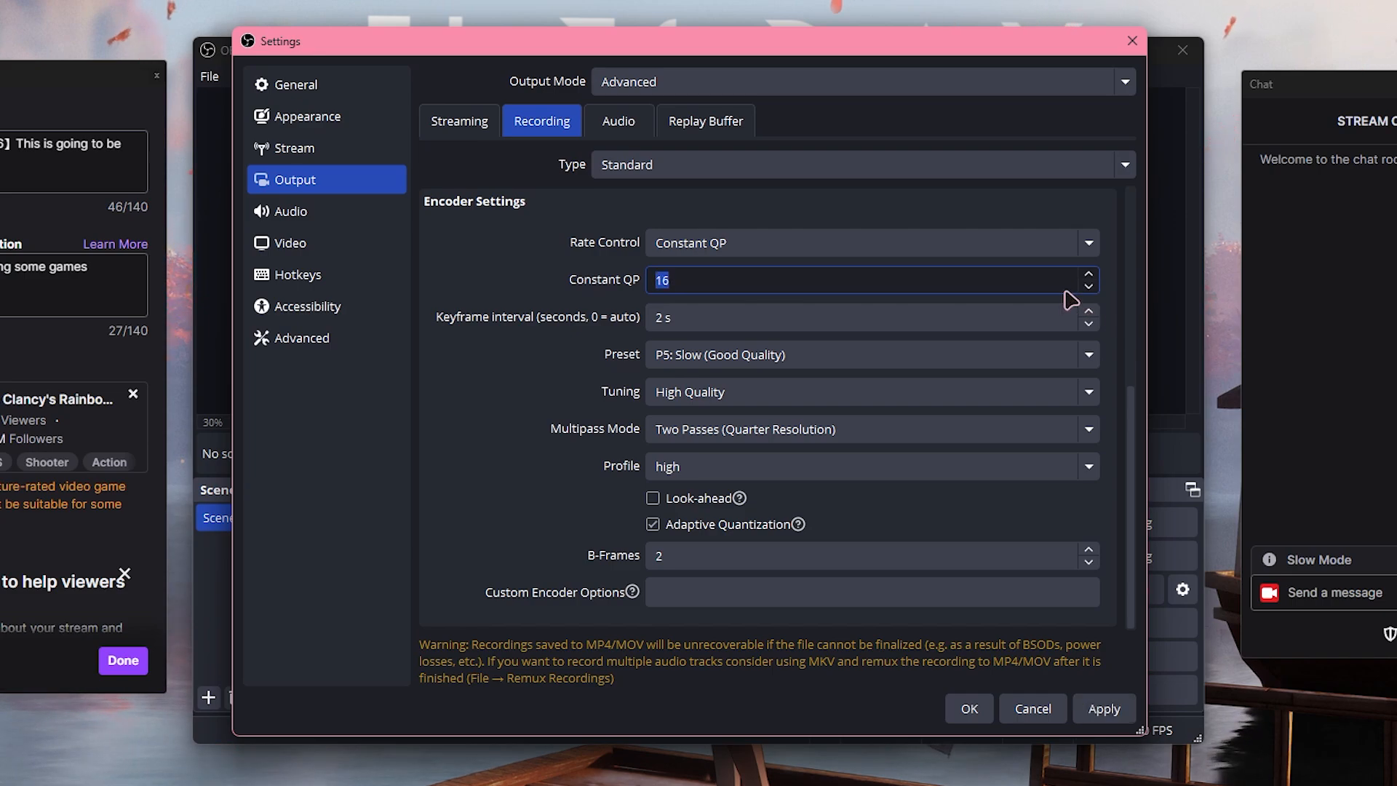
drag(677, 282, 631, 283)
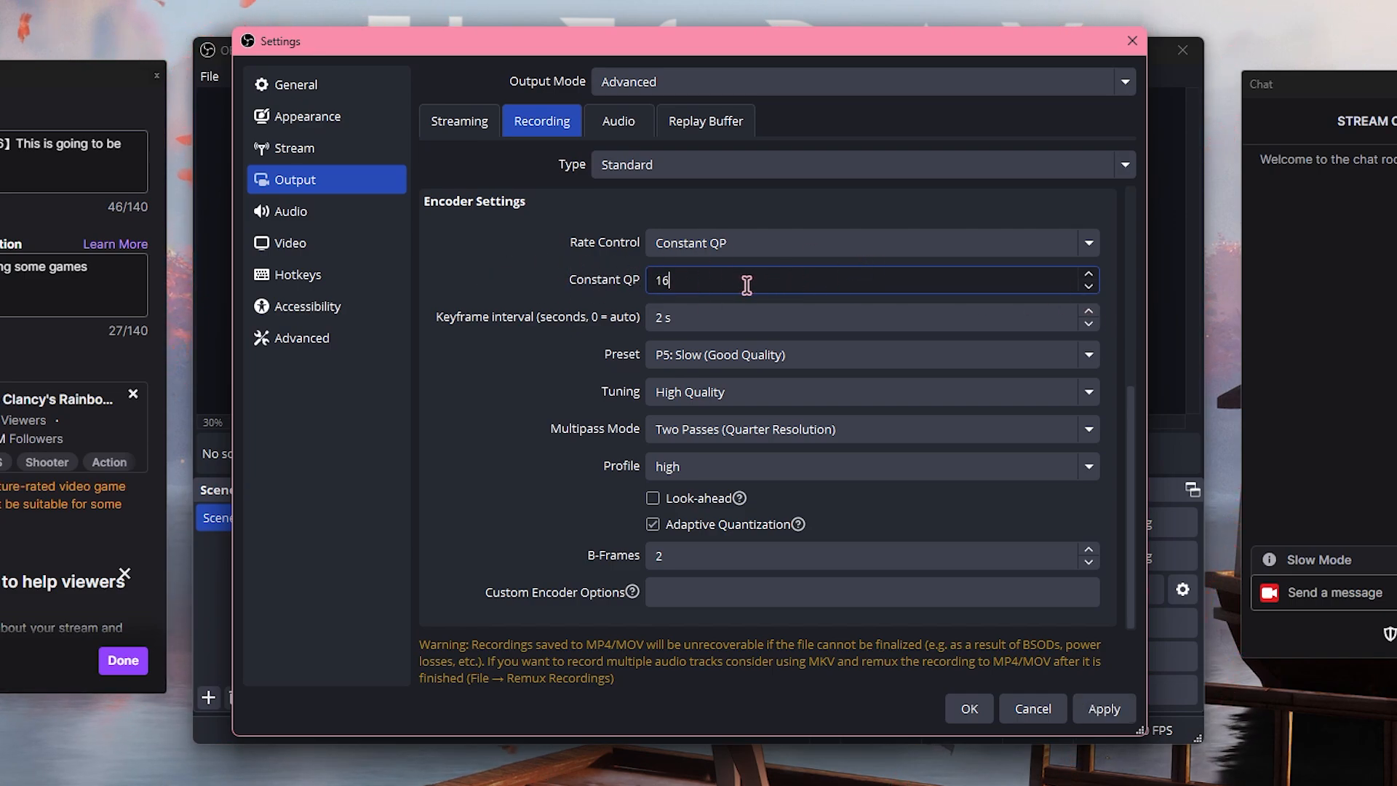
drag(748, 283, 574, 271)
click(684, 280)
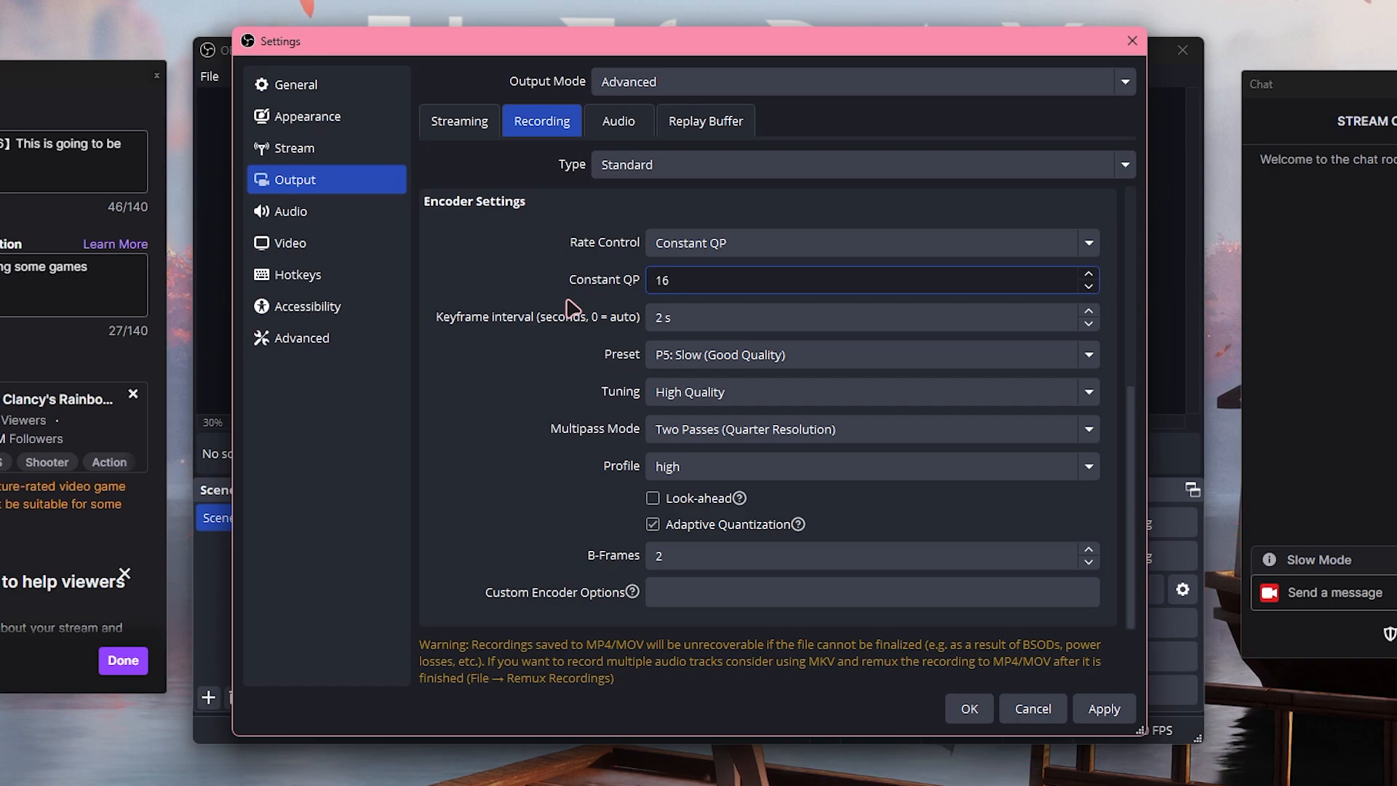
Set the recording encoder's Constant QP to 20
click(1087, 275)
click(1087, 275)
click(1088, 275)
click(1087, 275)
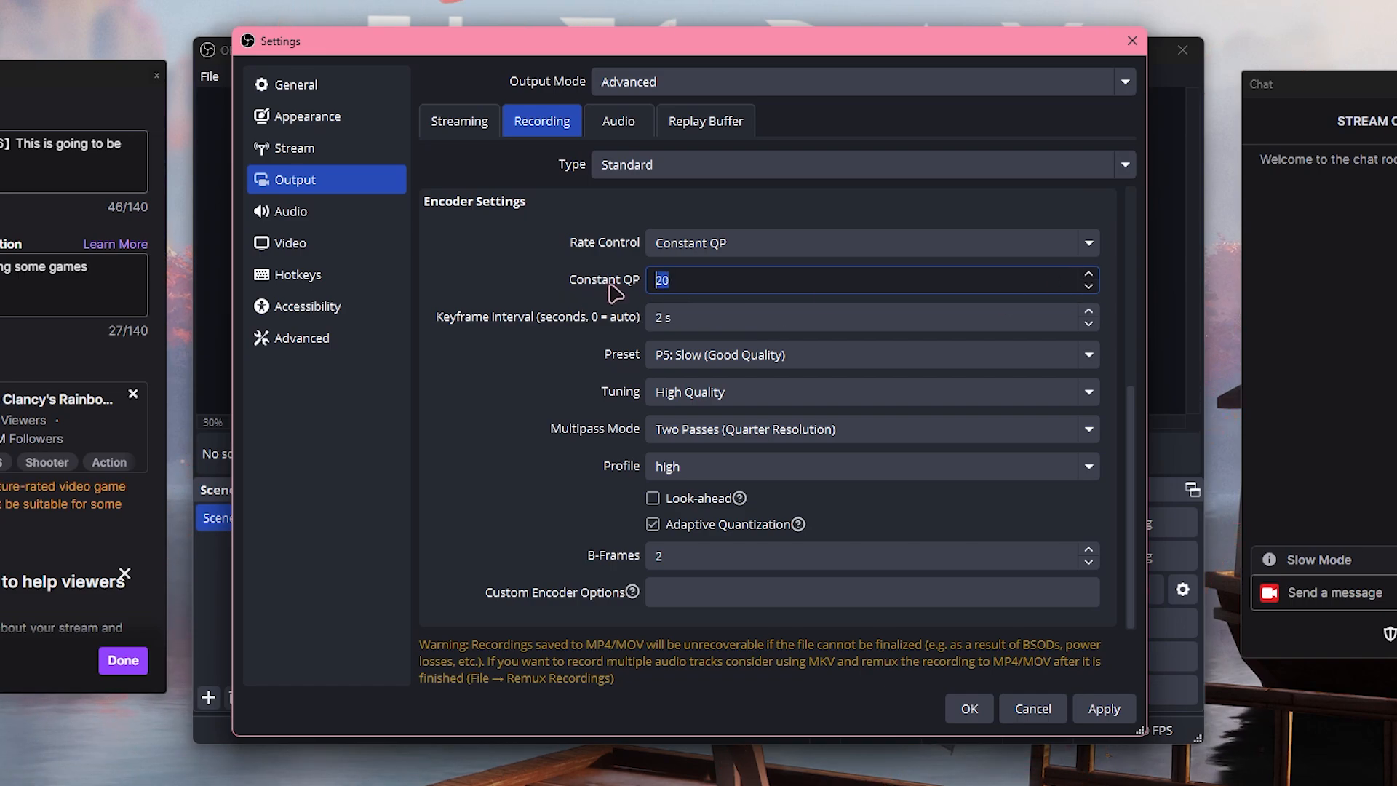
Try a Constant QP value of 24 for the recording encoder and restore it to 20
drag(719, 279, 504, 282)
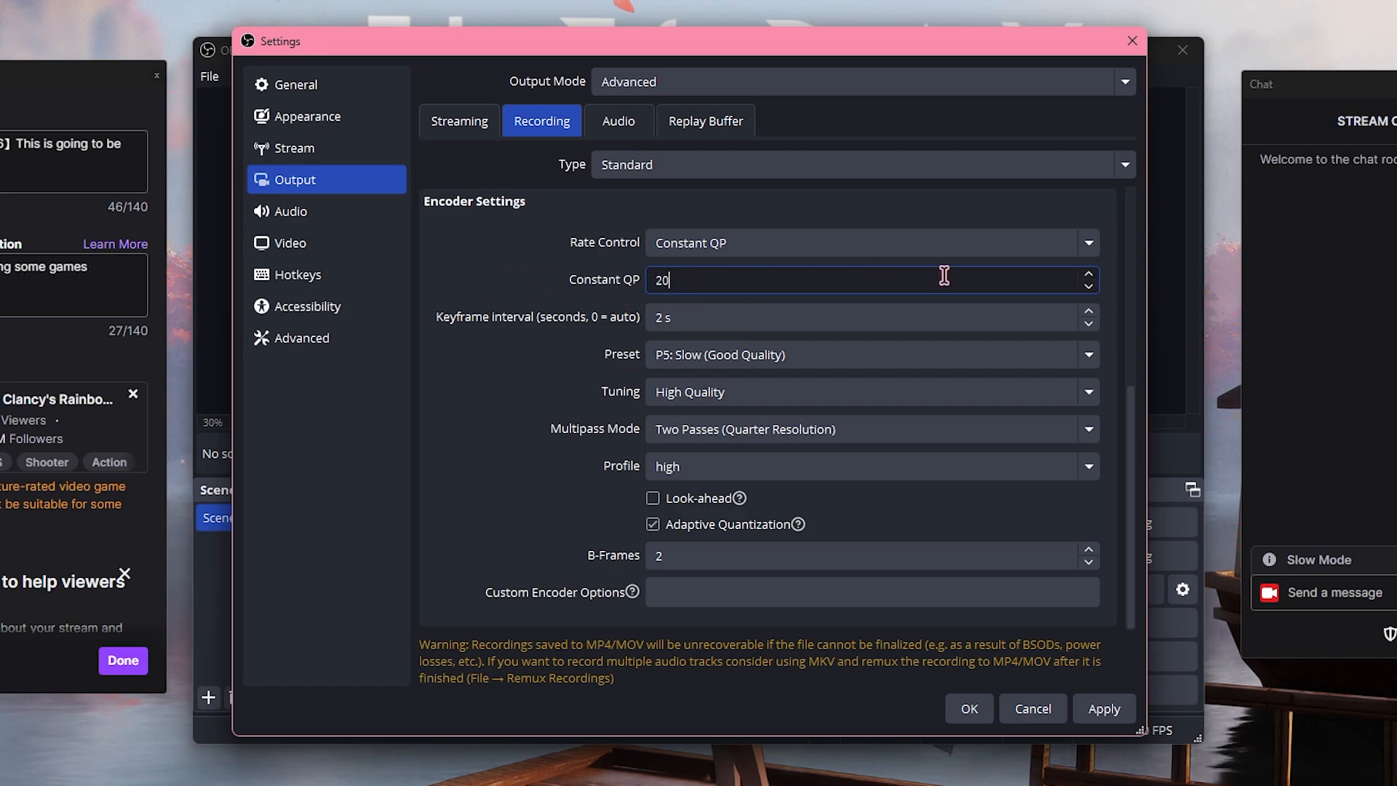
click(1089, 275)
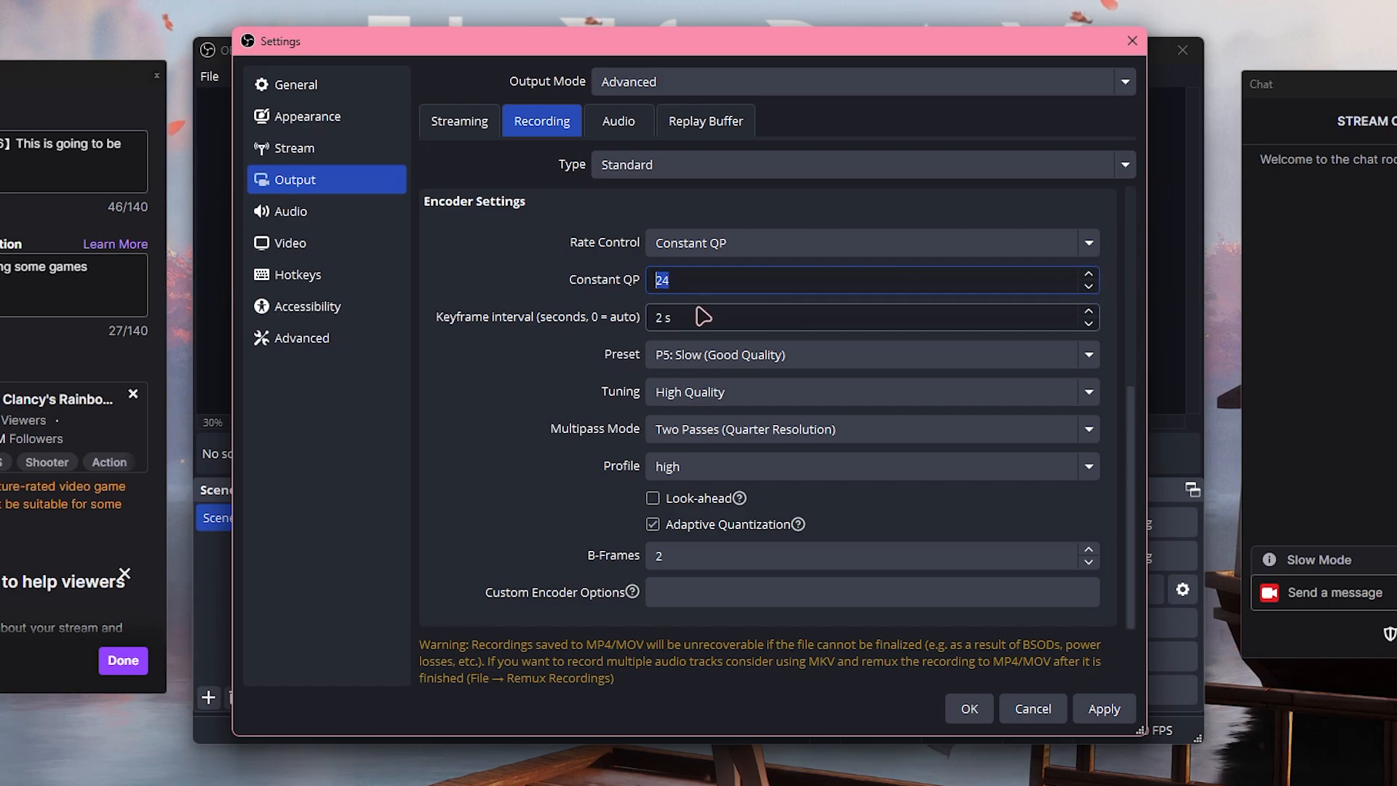
drag(700, 282, 514, 292)
text(20)
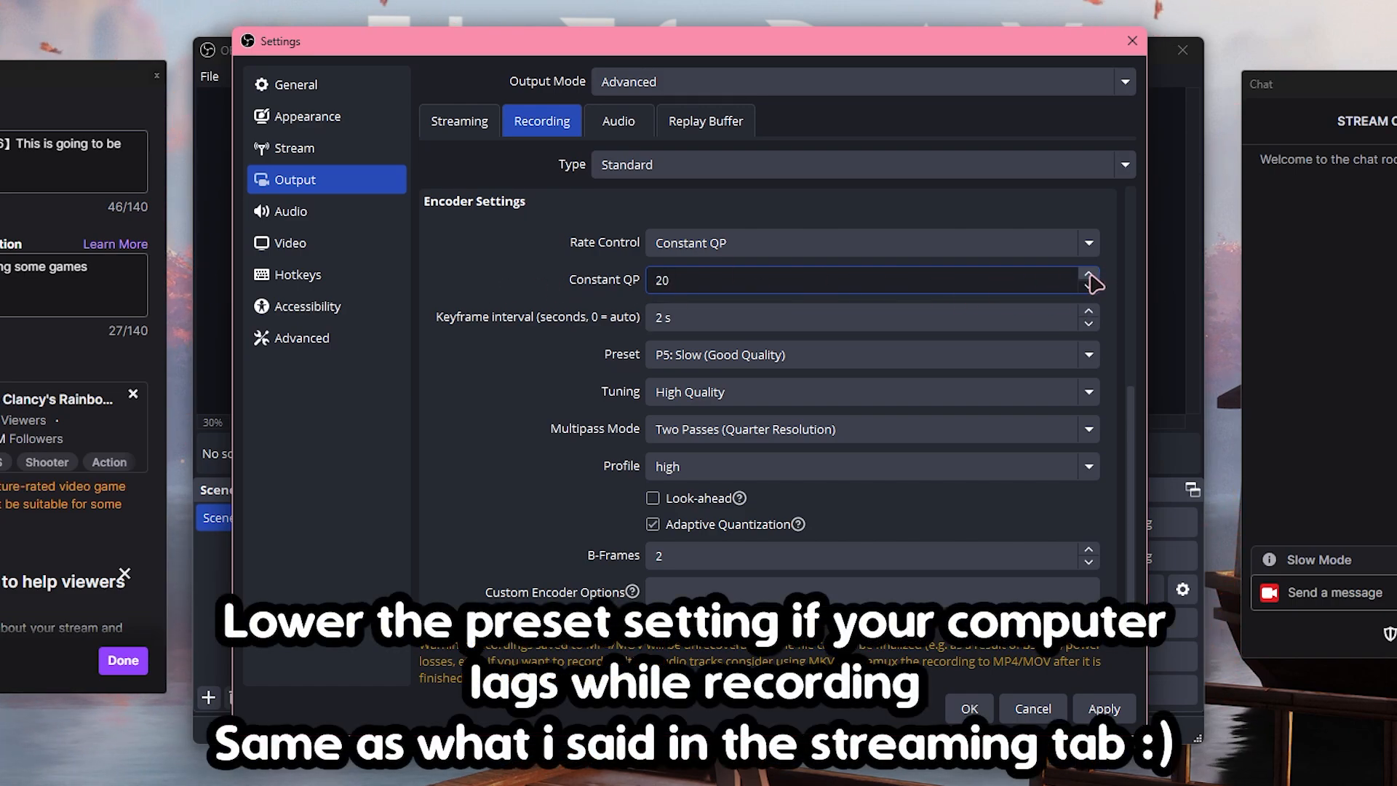
Check the audio tracks enabled for recording and name output audio track 1 "Mic"
click(620, 122)
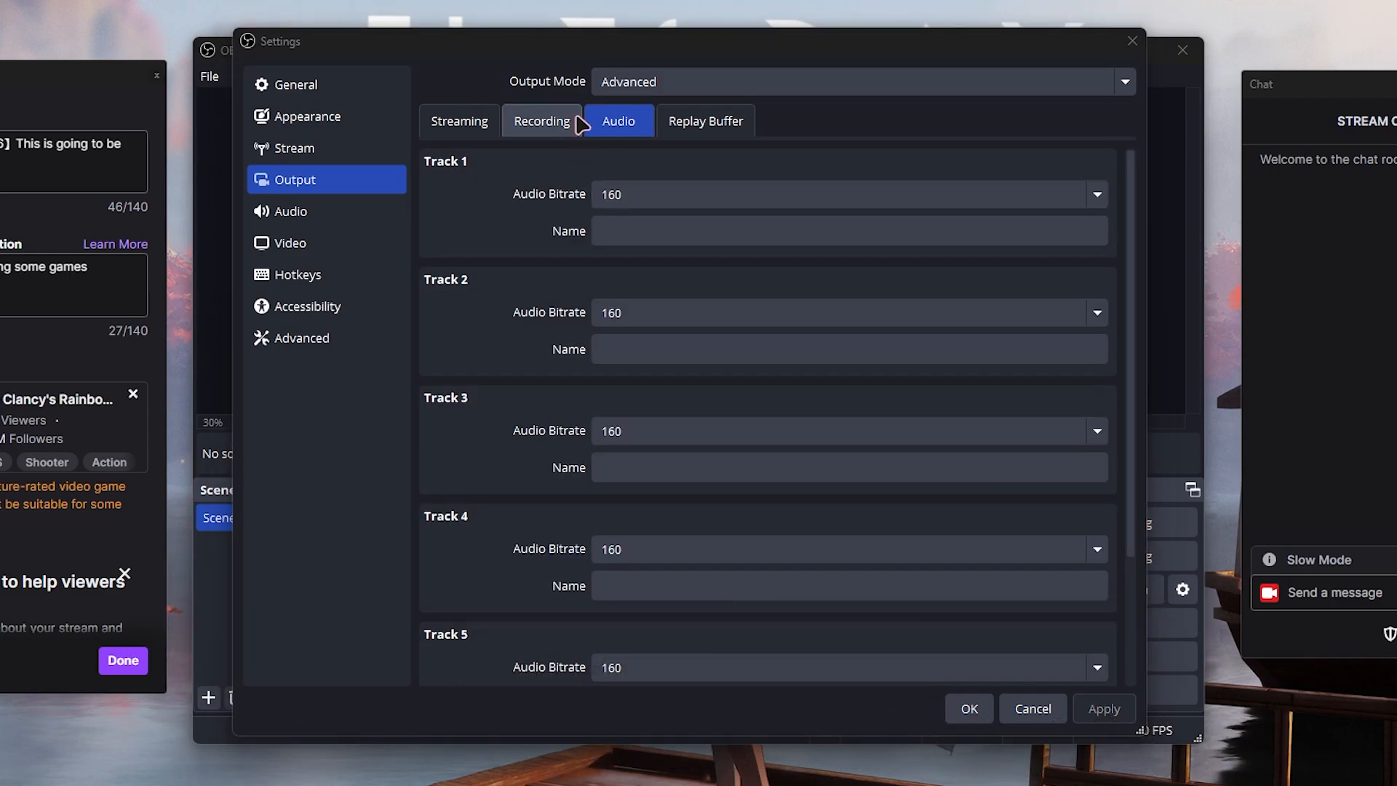
click(542, 122)
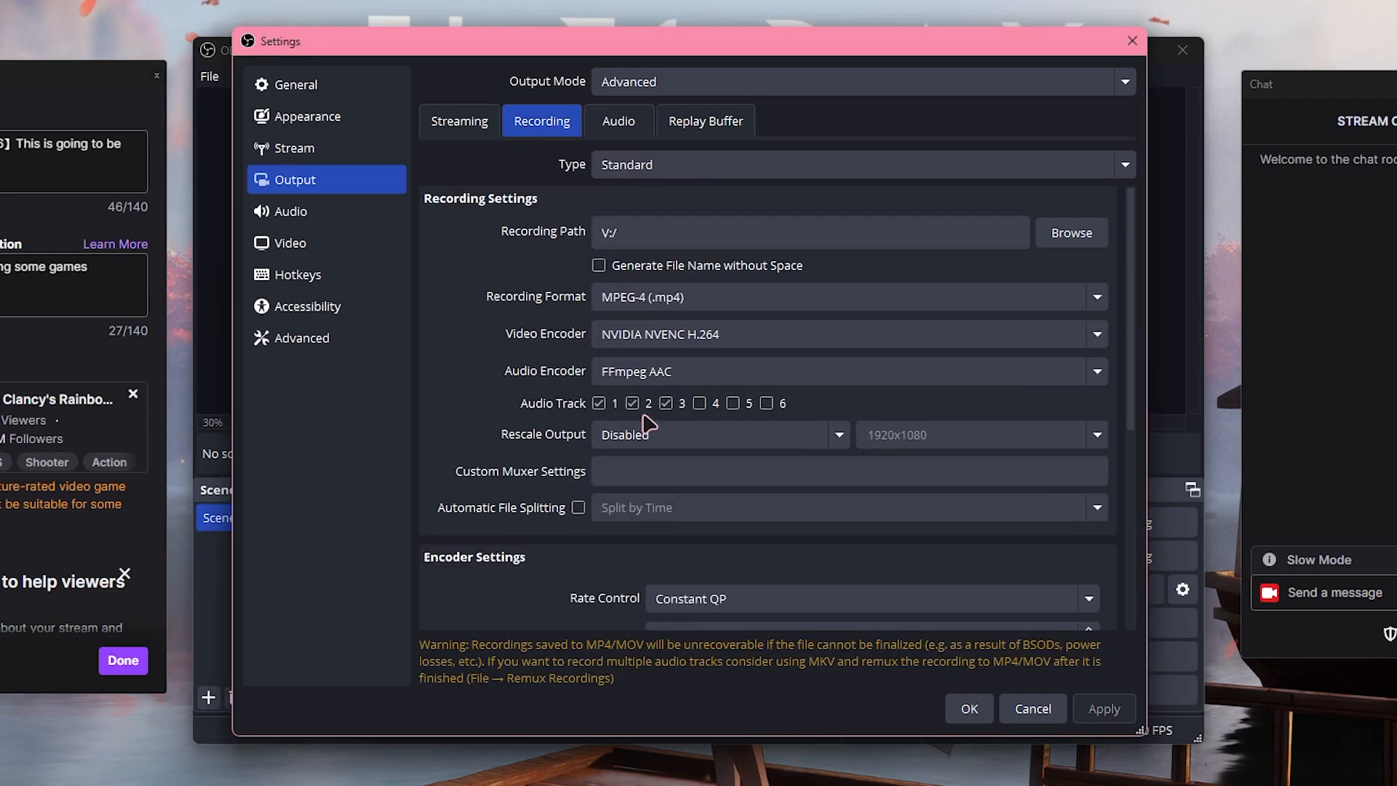
click(598, 403)
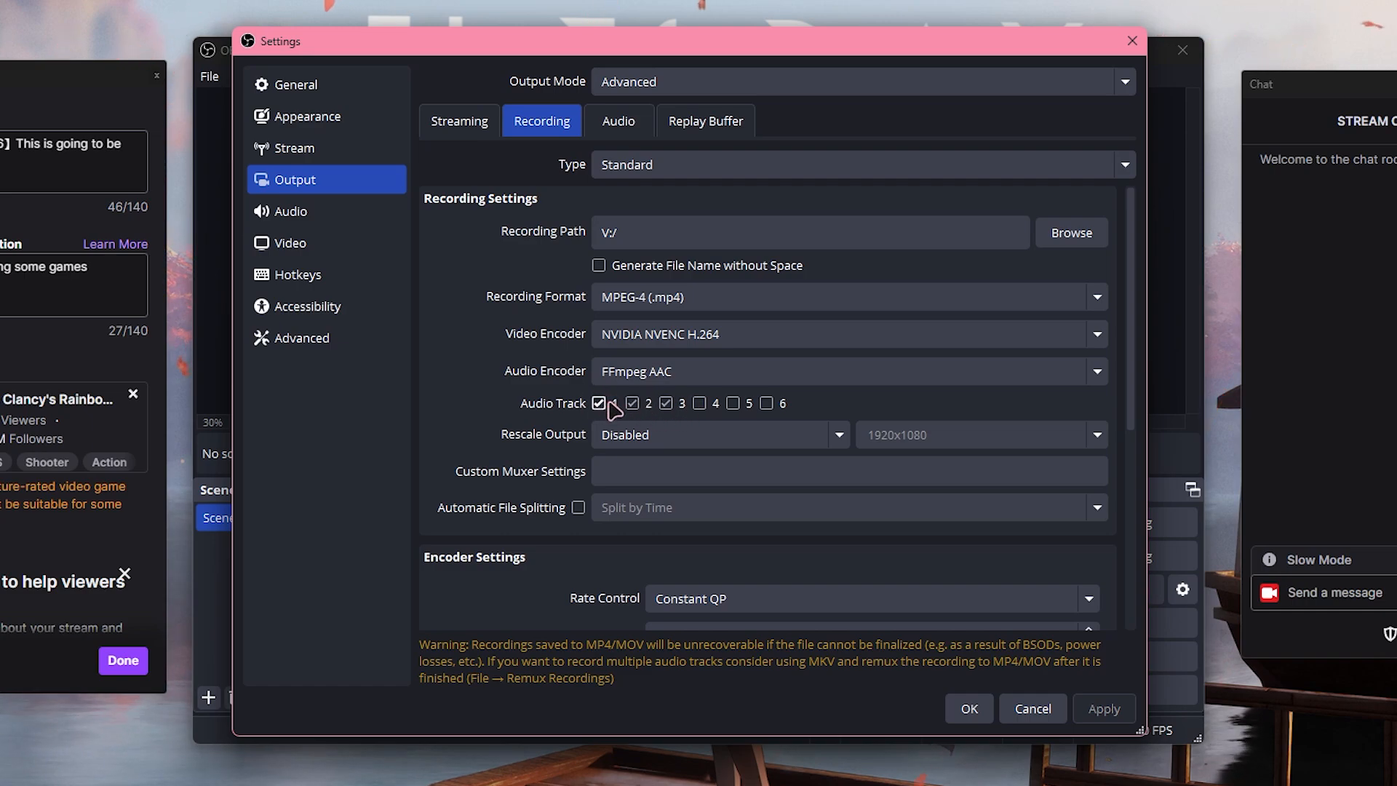
click(616, 122)
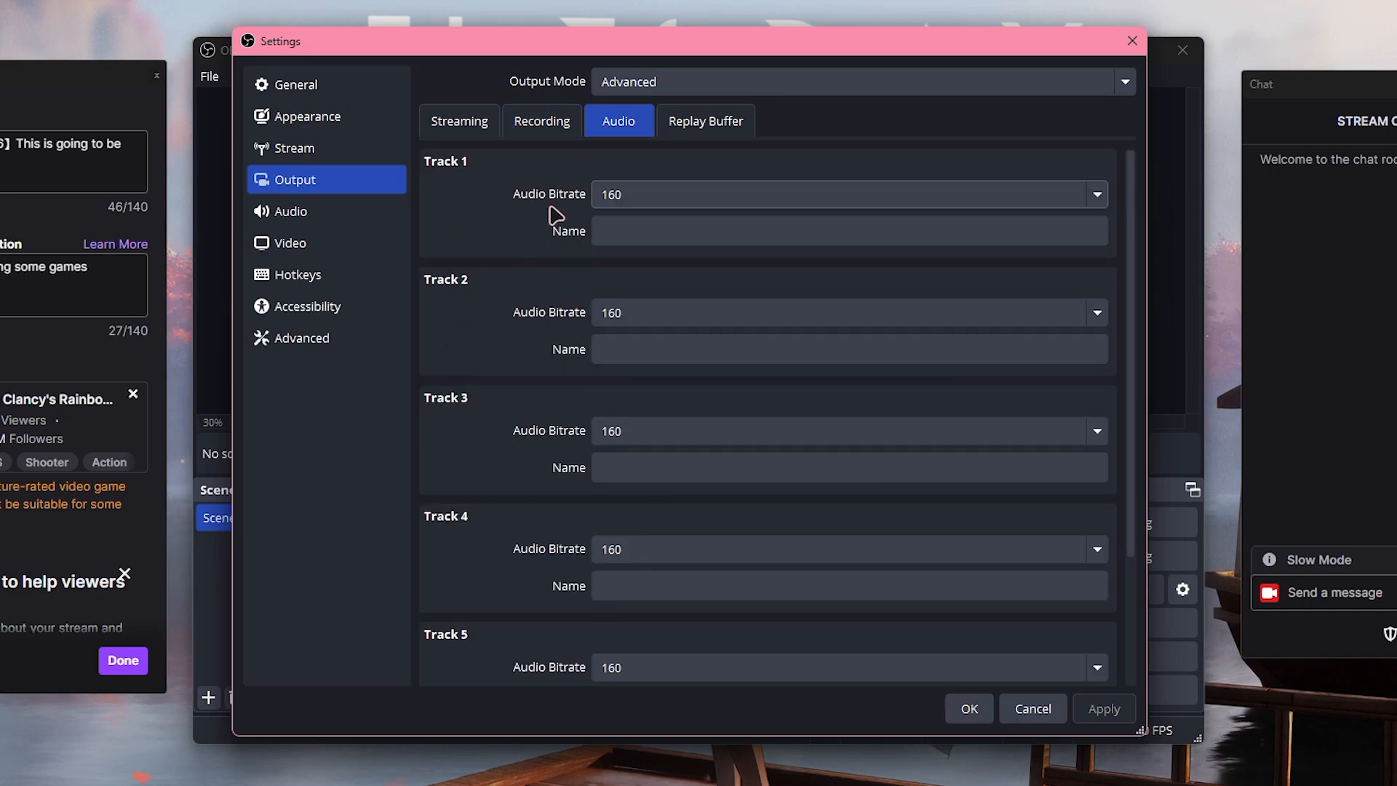
click(618, 230)
text(Mic)
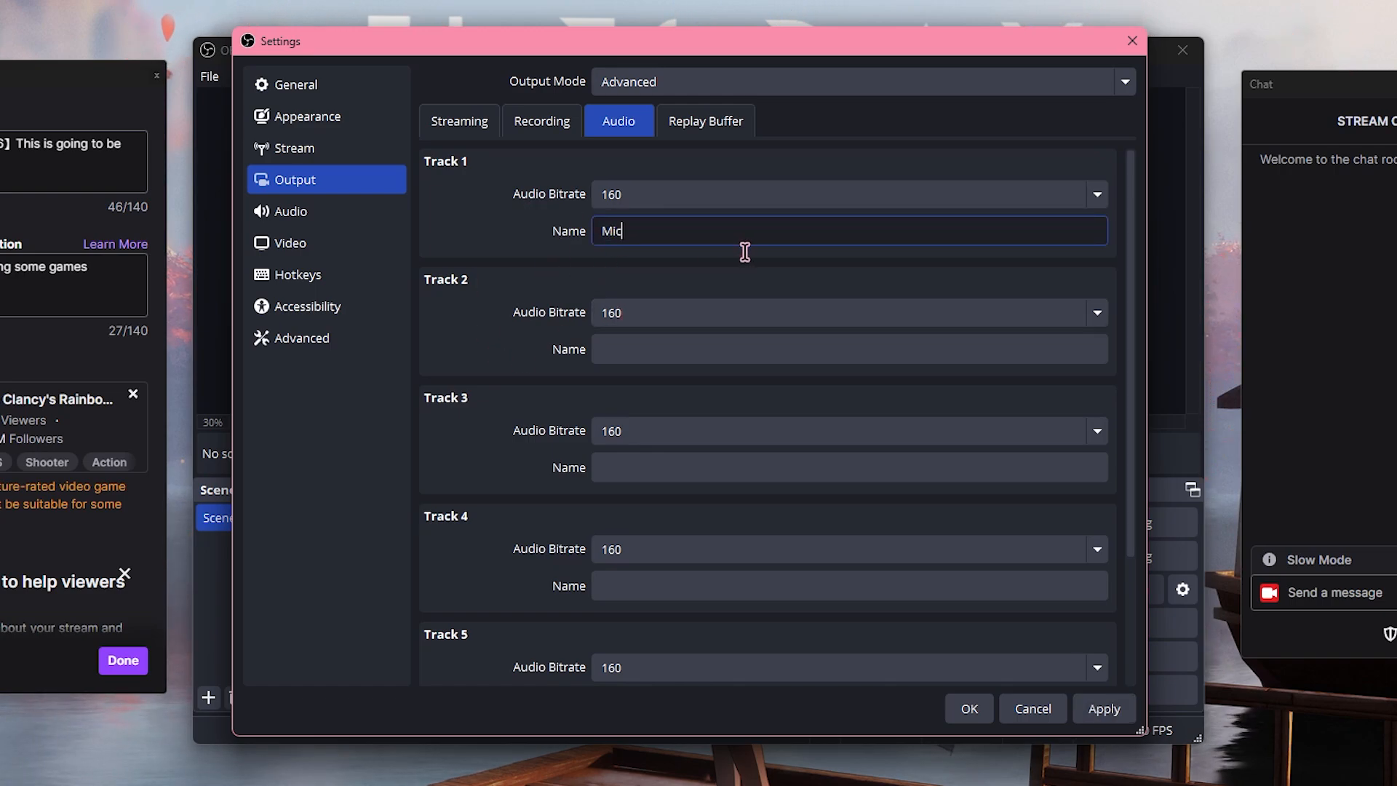
Name audio track 2 "Desktop/Discord Audio" and track 3 "Stream Audio"
click(635, 343)
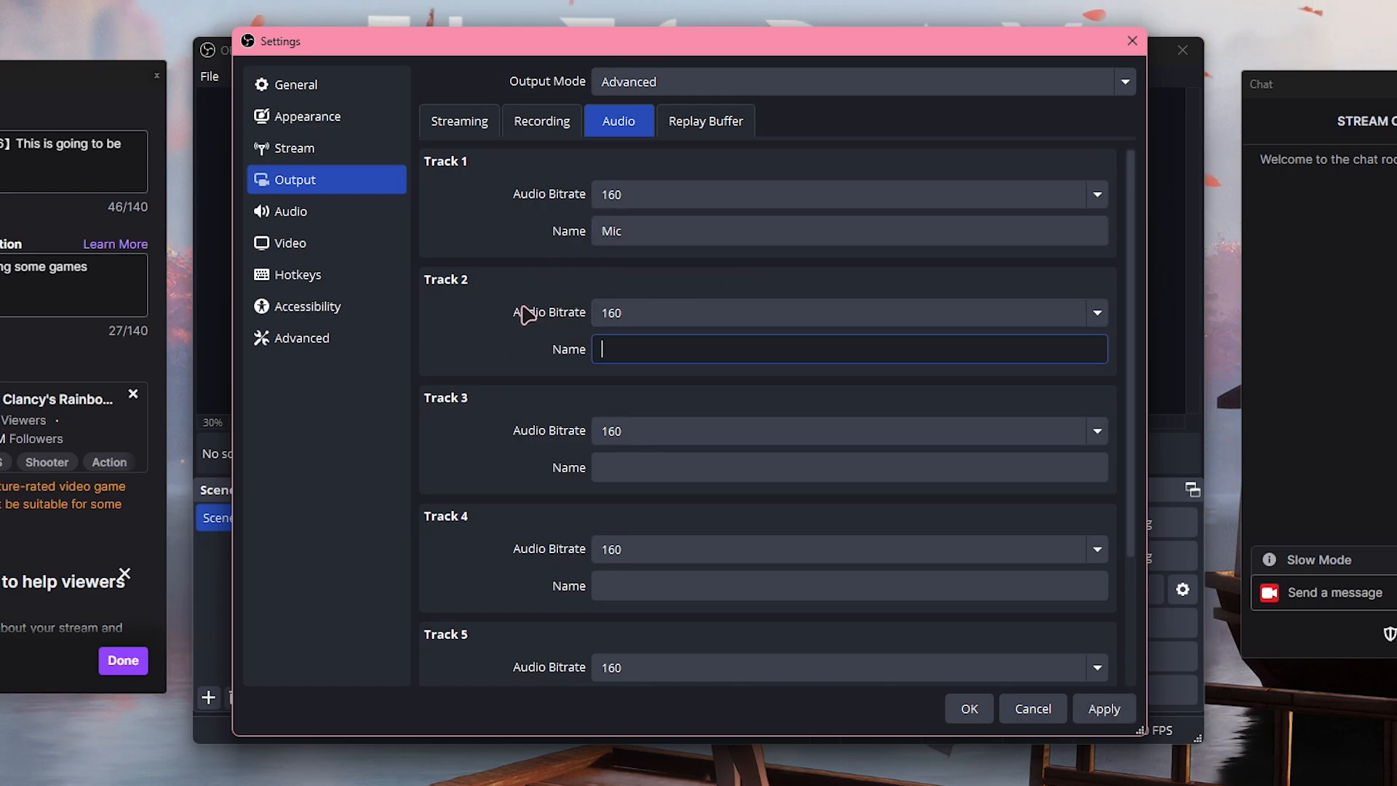
text(sktop Audio)
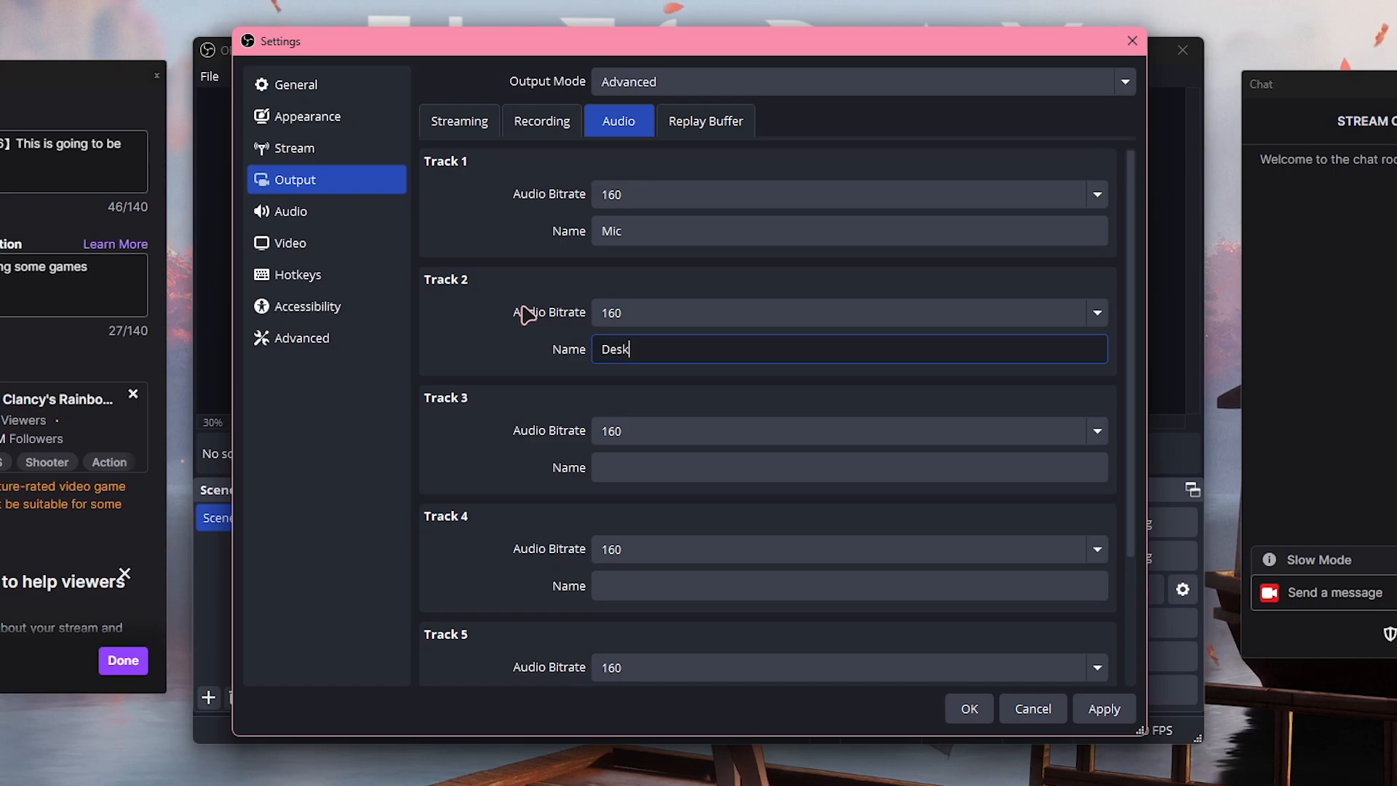
mouse_move(714, 354)
mouse_down()
mouse_move(397, 355)
mouse_move(477, 377)
mouse_move(677, 378)
mouse_move(730, 352)
mouse_move(692, 355)
mouse_up()
key(Tab)
key(Tab)
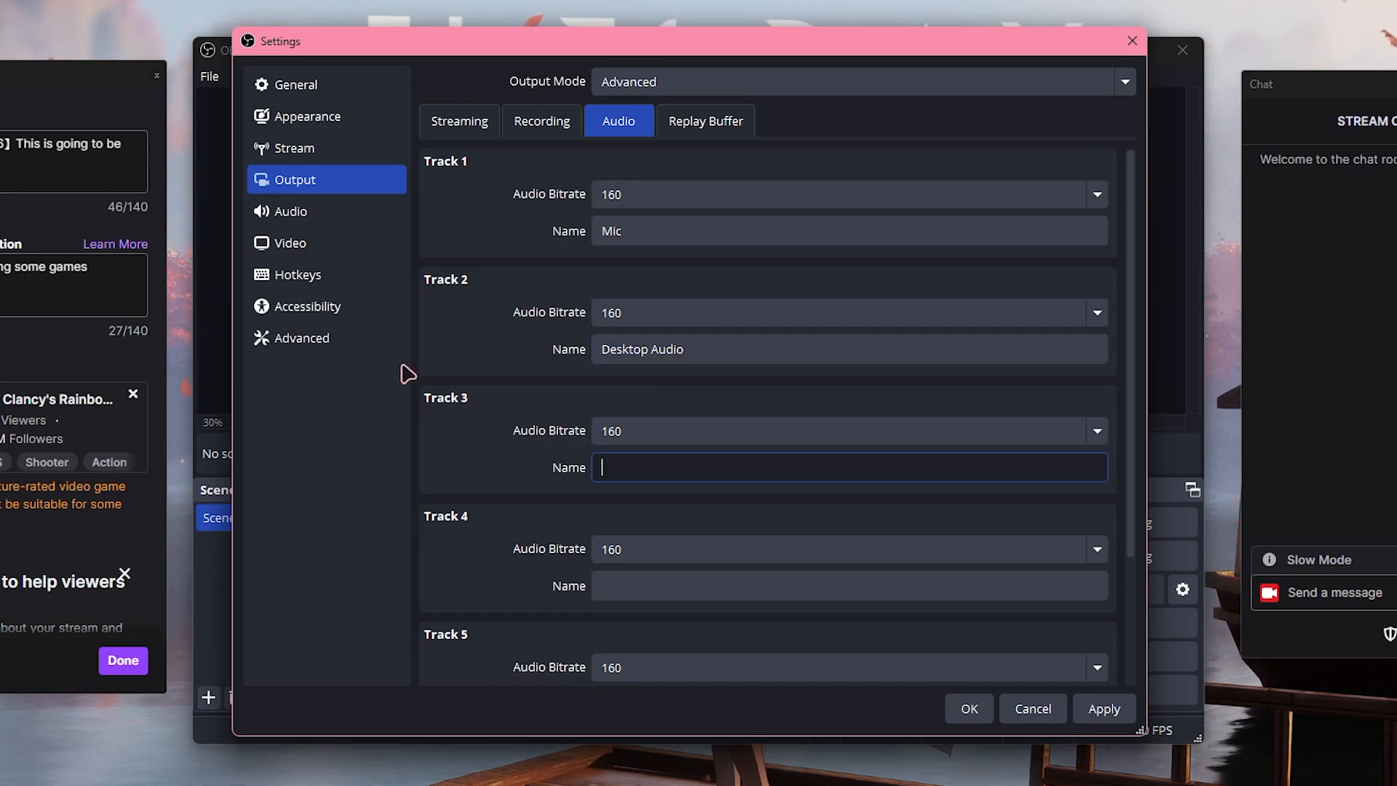
text(Stream Audio)
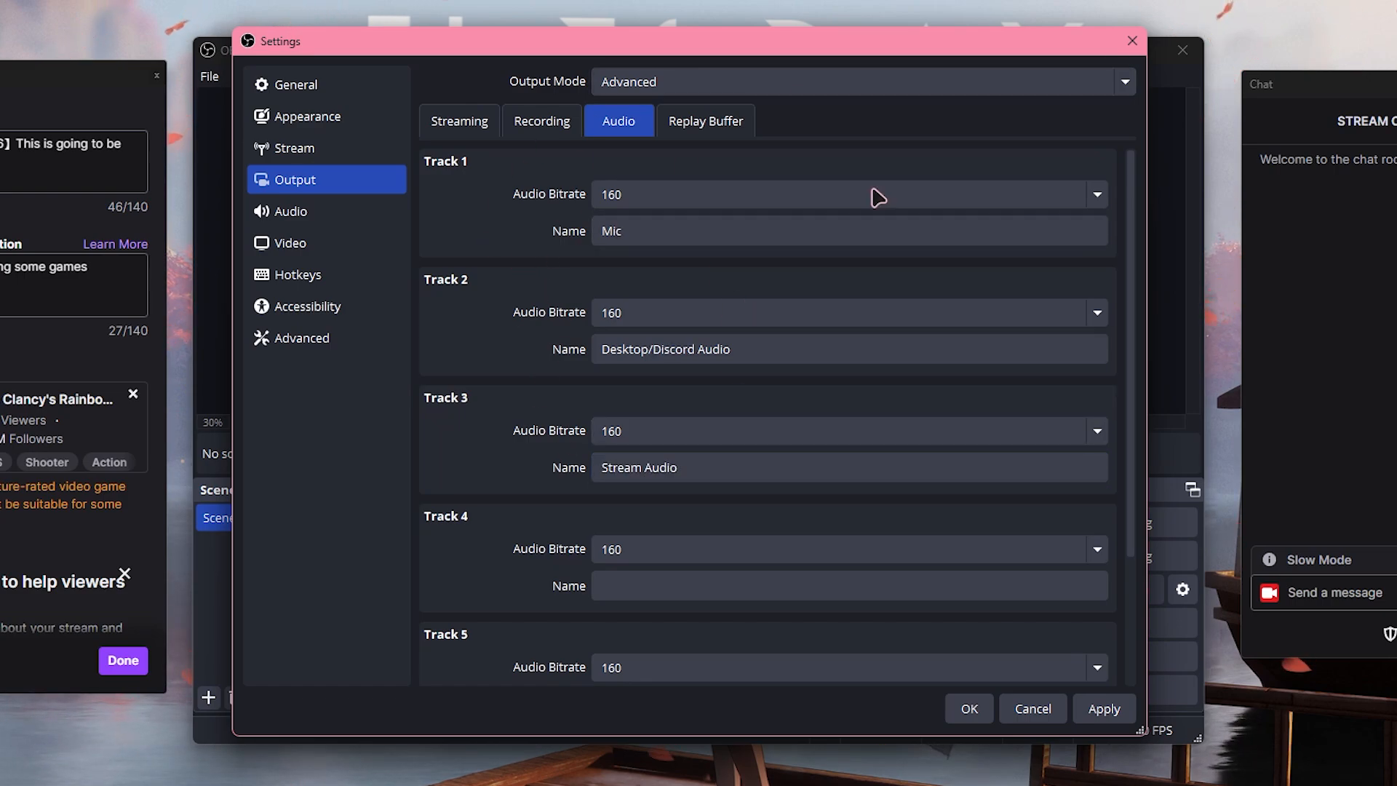
Set the audio bitrate to 128 for track 3 and to 320 for tracks 1 and 2
click(631, 433)
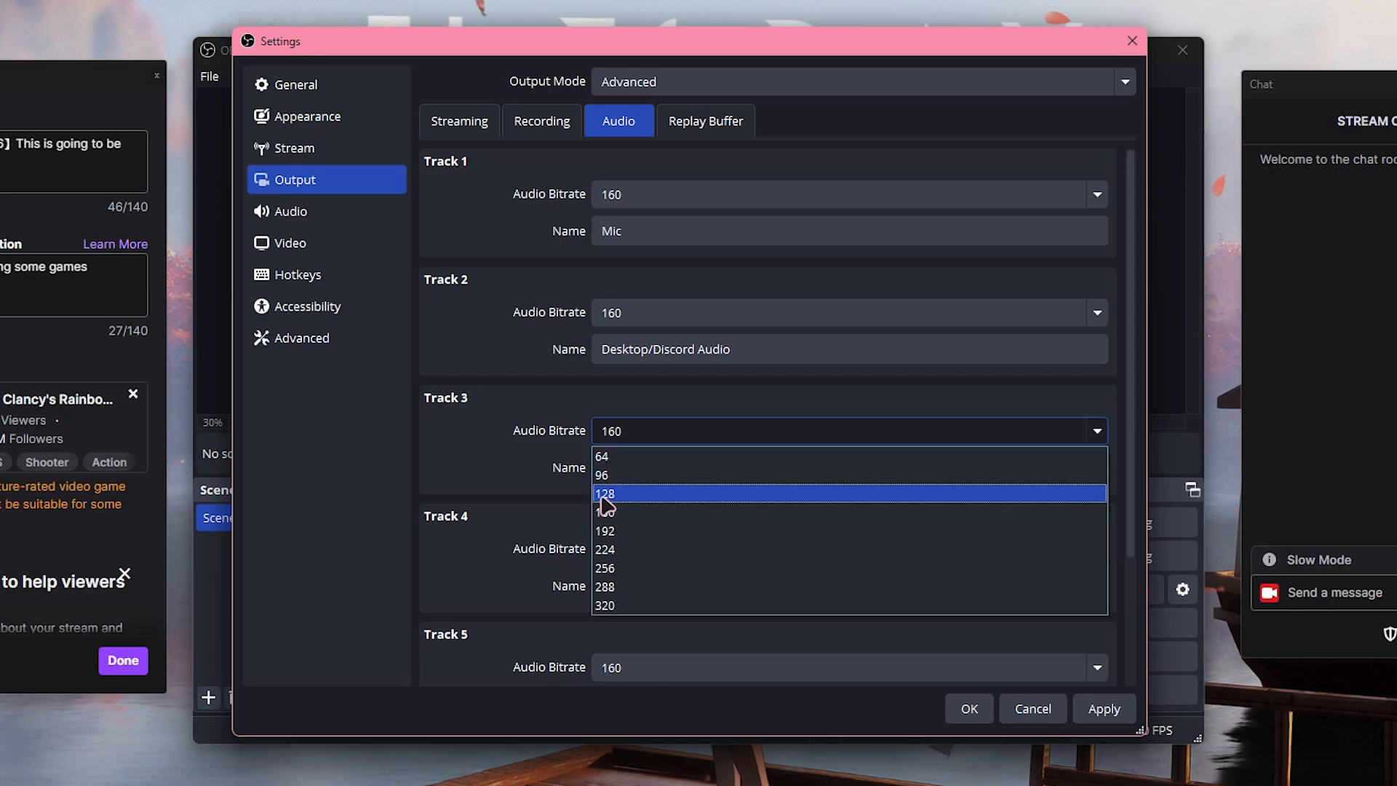
click(618, 496)
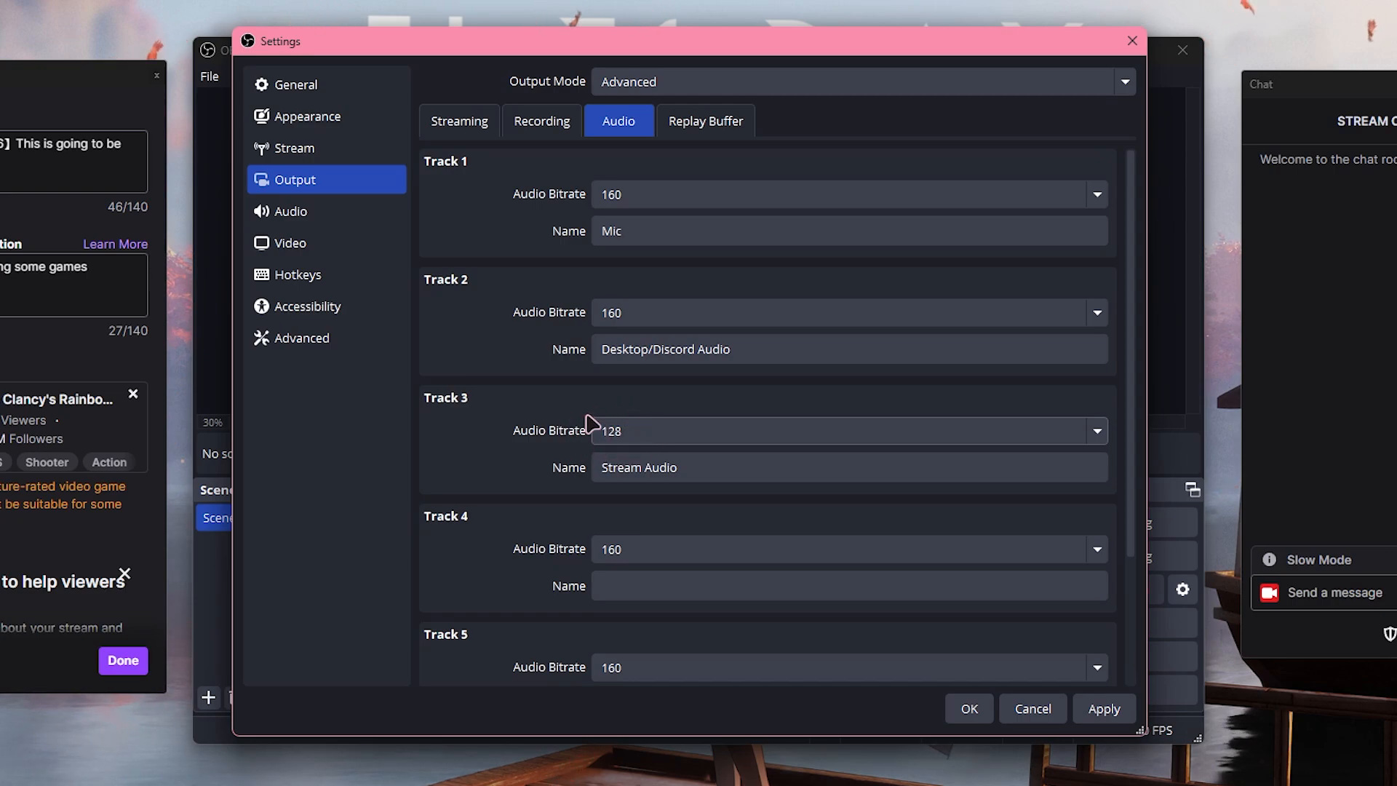
click(645, 321)
click(626, 483)
click(654, 194)
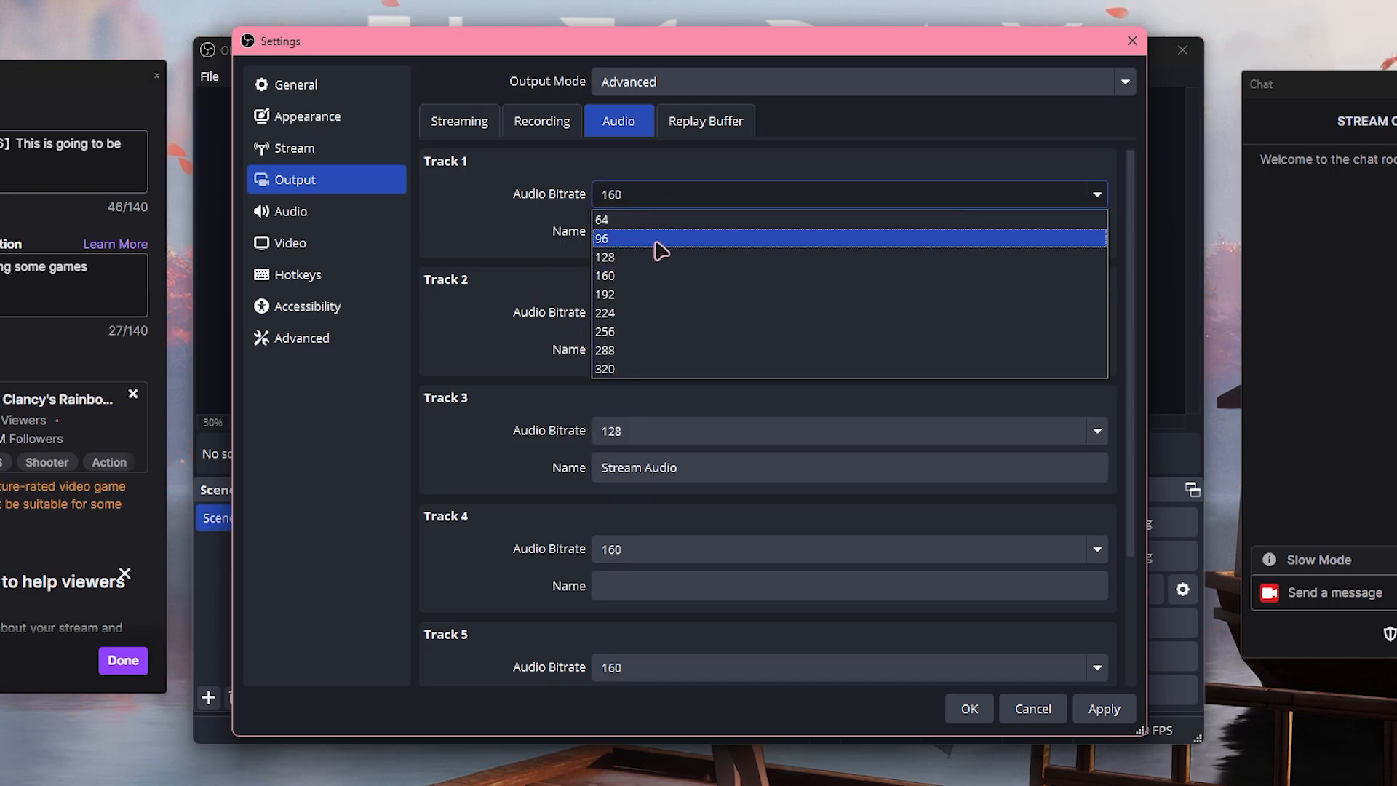
click(623, 357)
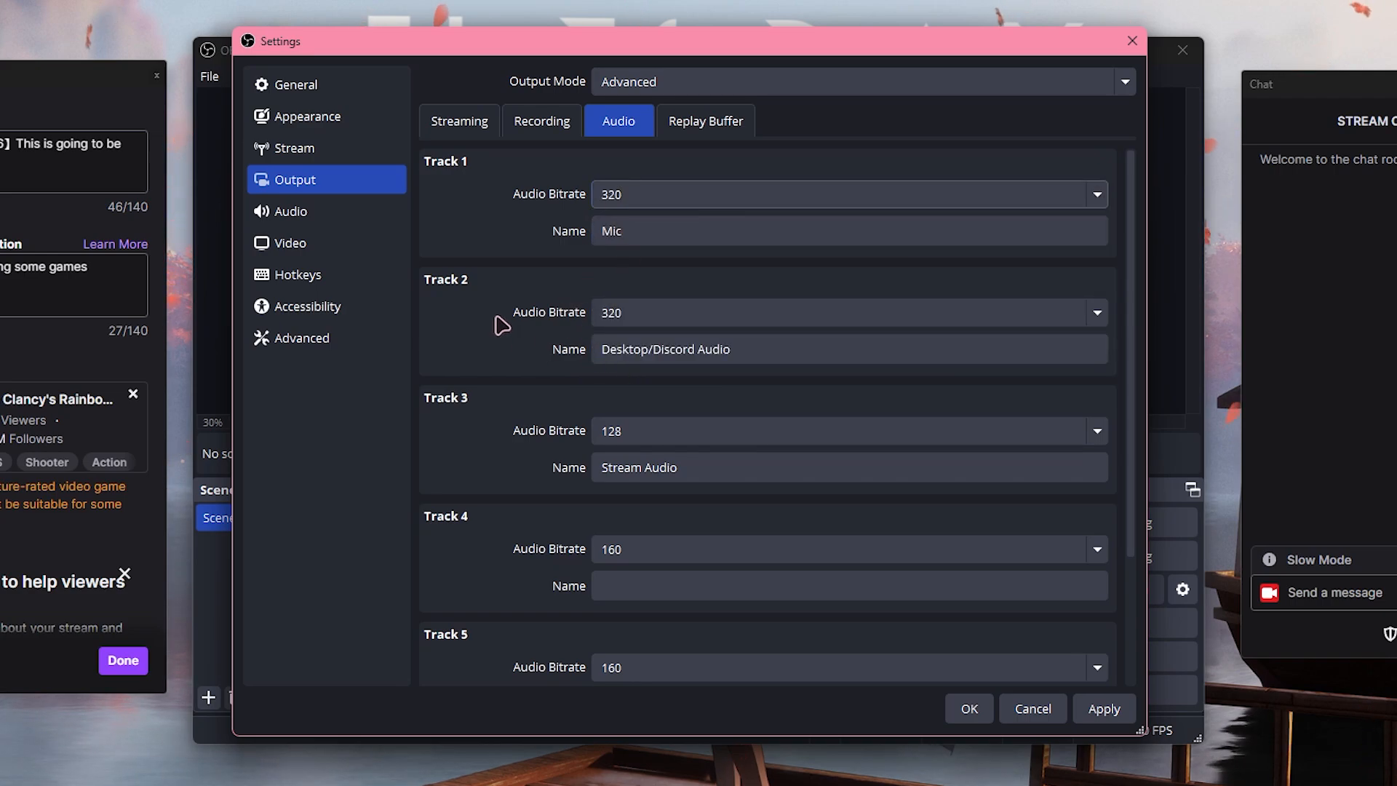
click(610, 218)
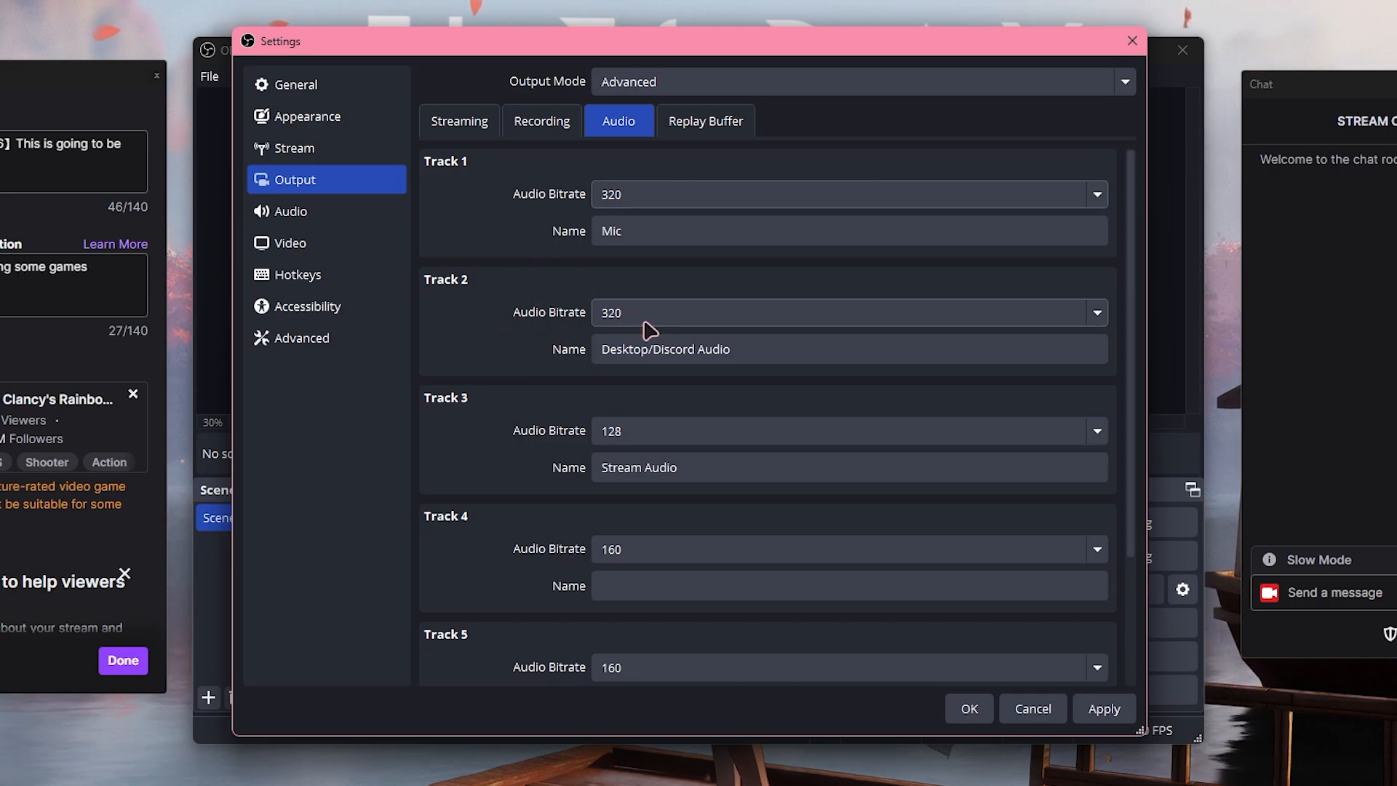
Try an audio bitrate of 128 for the Mic and Desktop/Discord Audio tracks
click(702, 314)
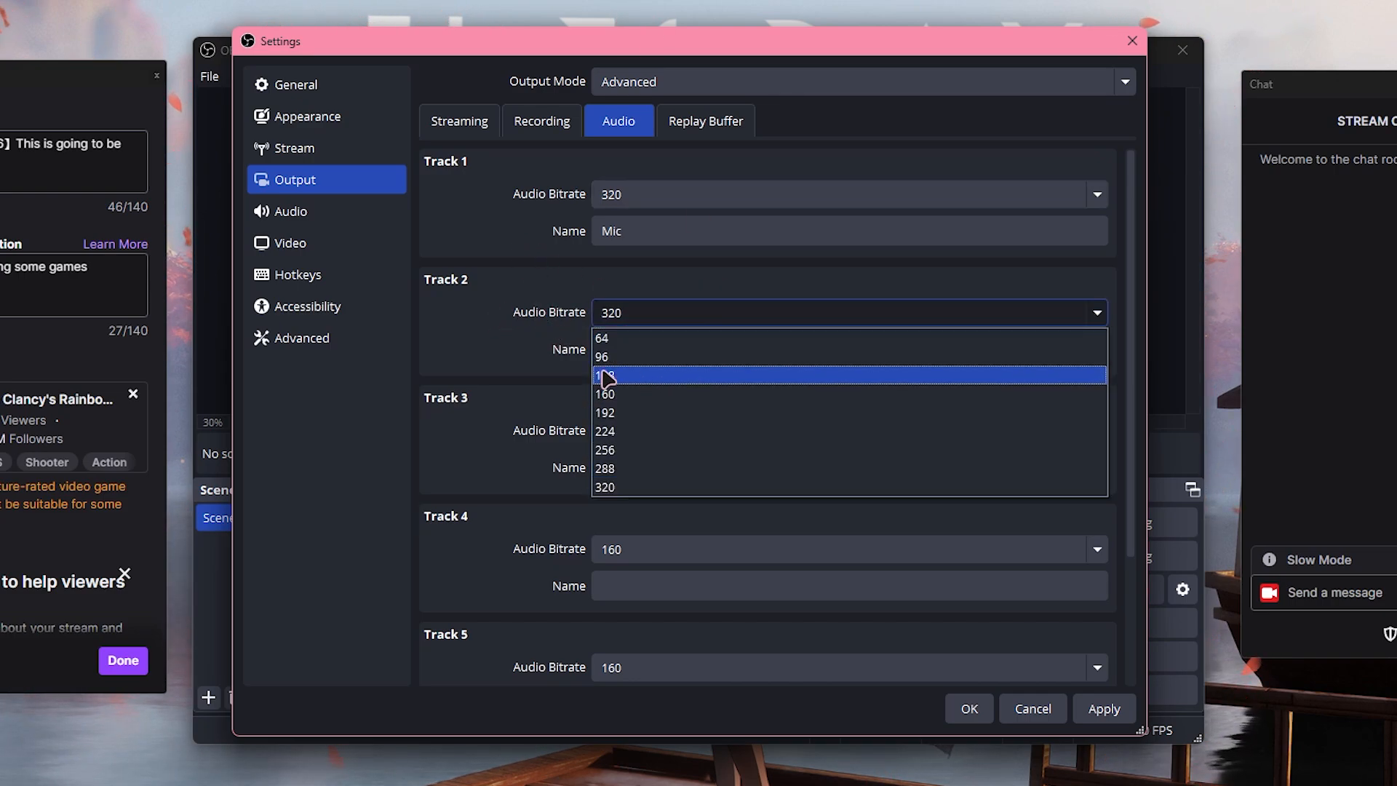
click(640, 374)
click(663, 198)
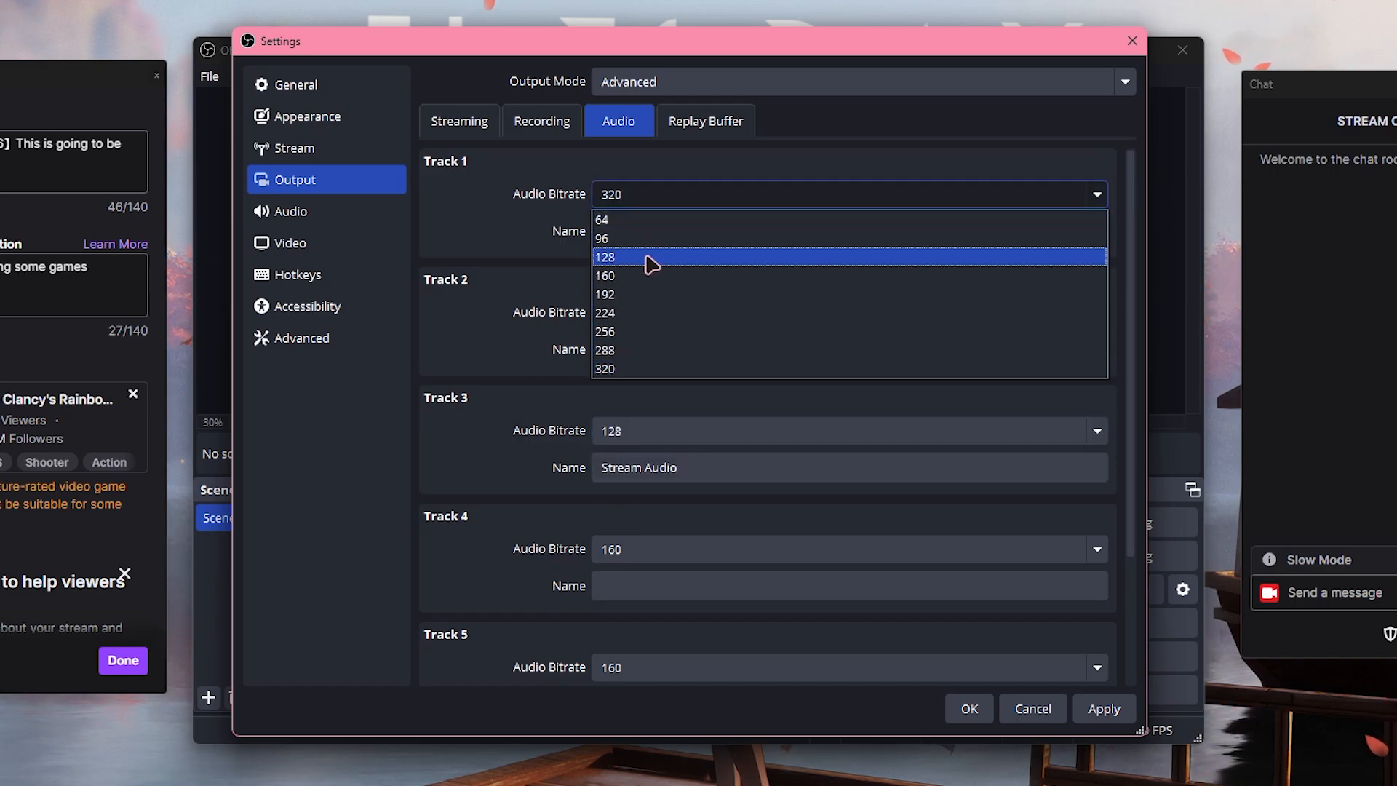
click(650, 260)
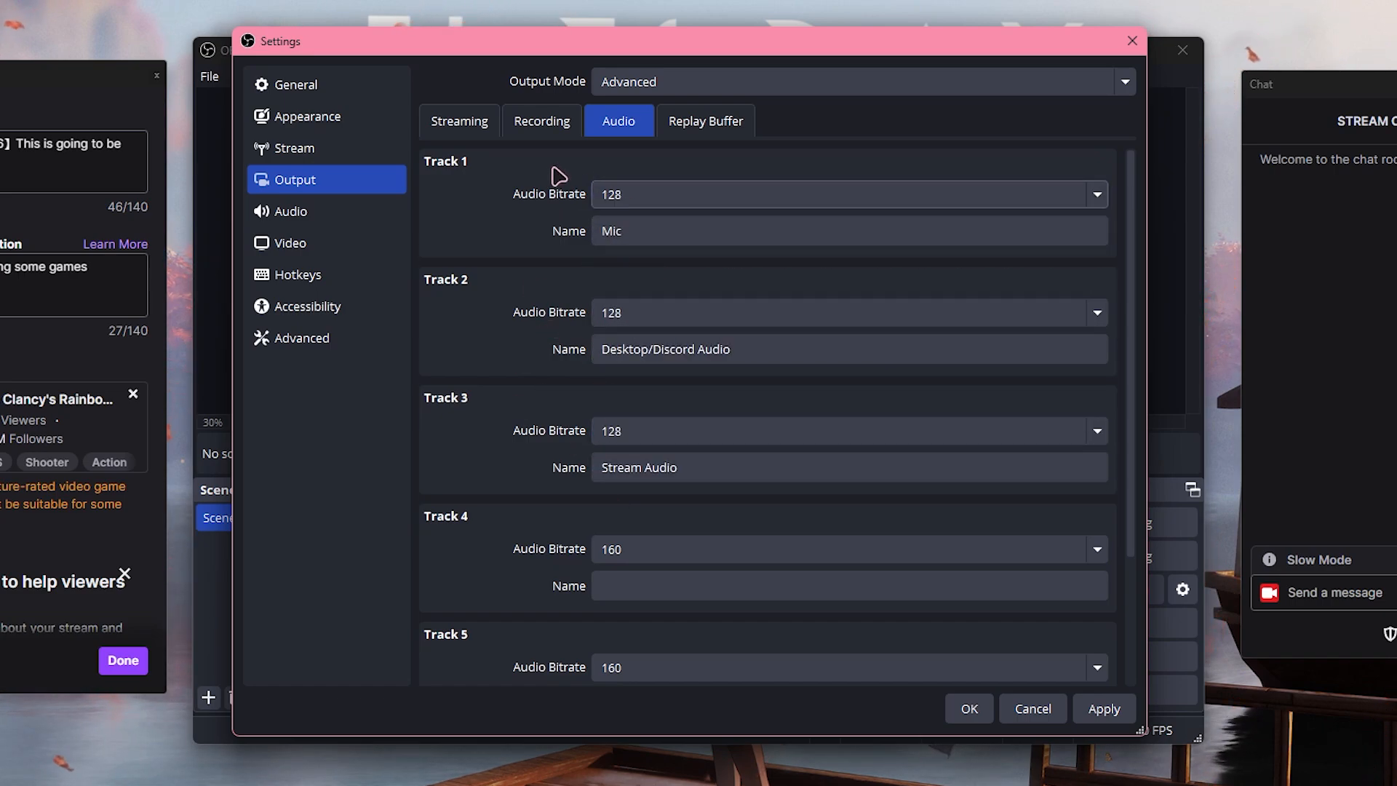
Apply a 320 audio bitrate to tracks 1 and 2, and open the replay buffer settings
click(618, 314)
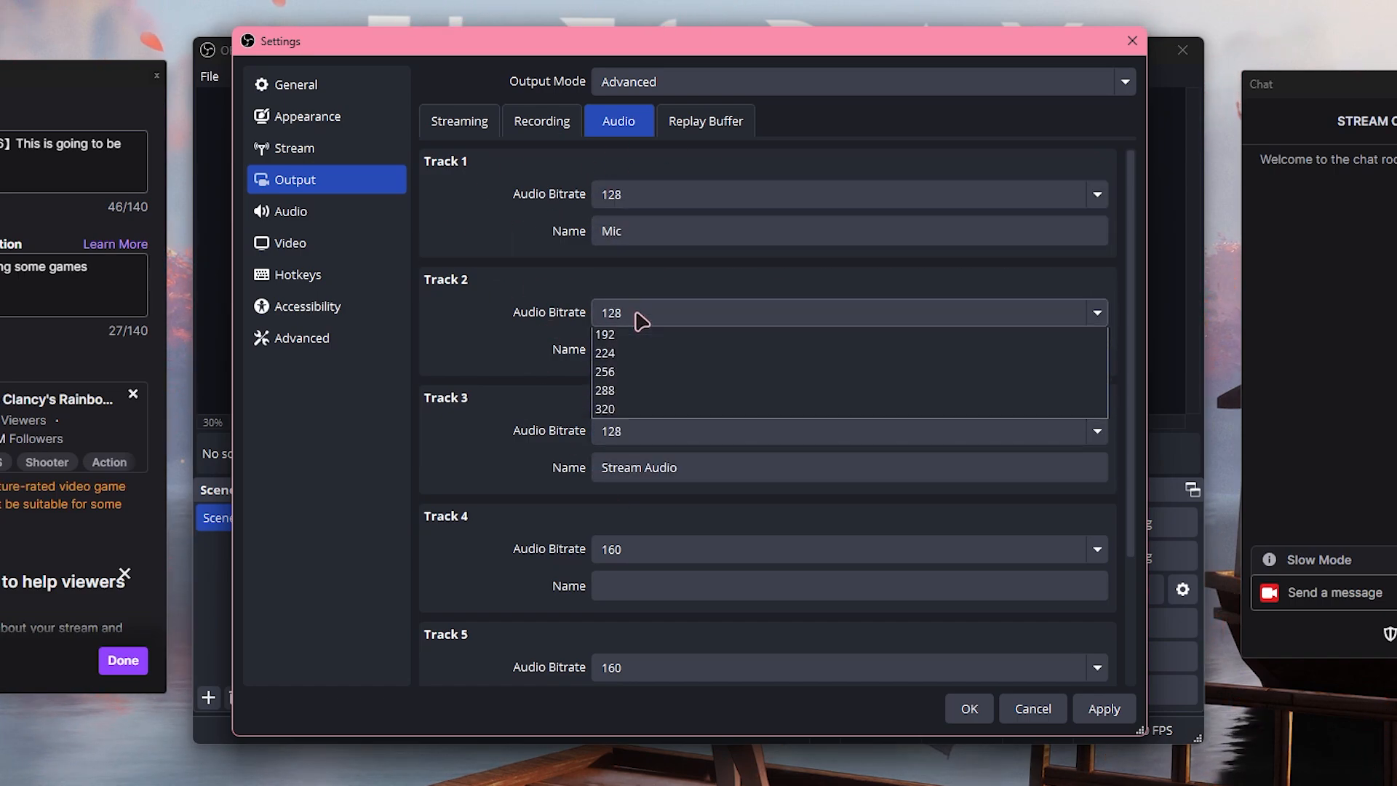
click(618, 487)
click(640, 194)
click(623, 369)
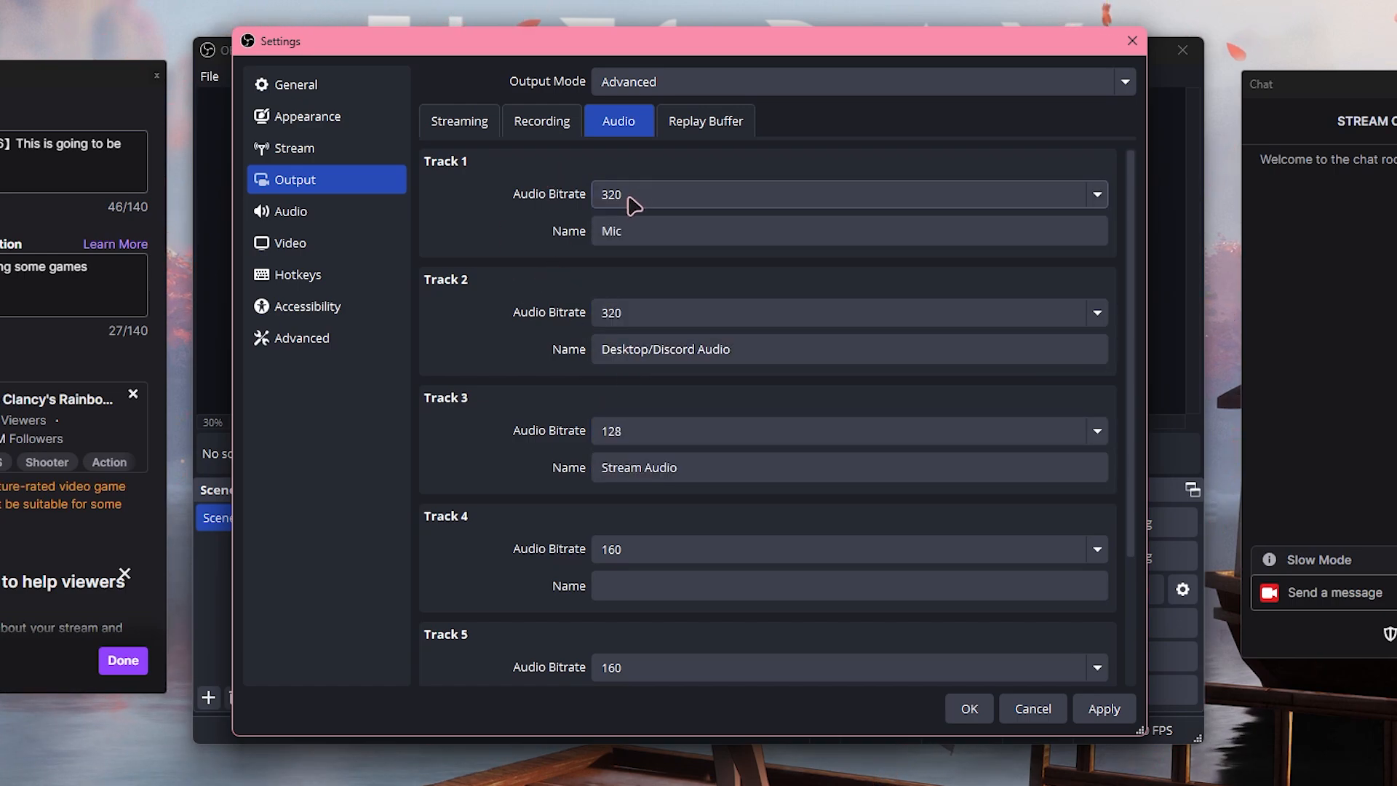
click(1106, 709)
click(713, 120)
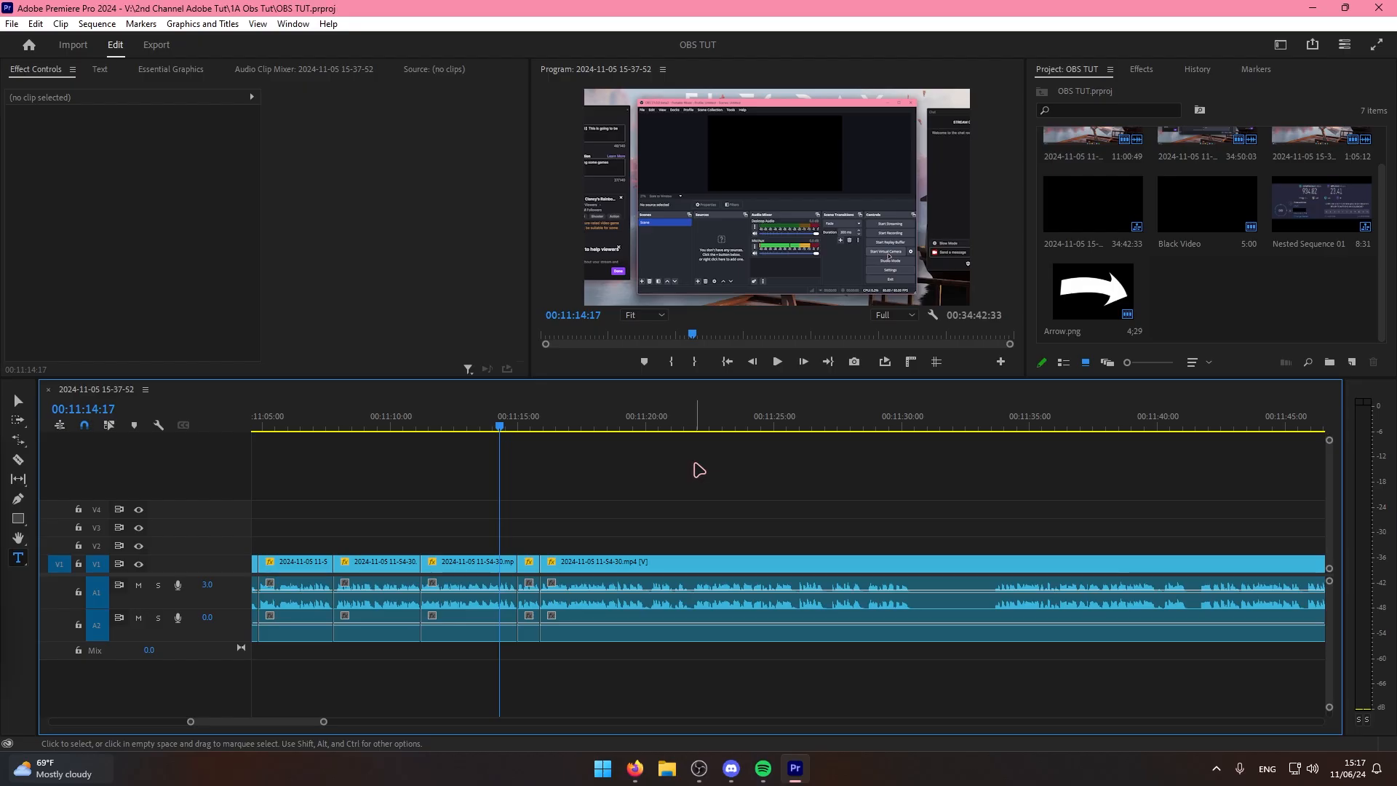
key(equal)
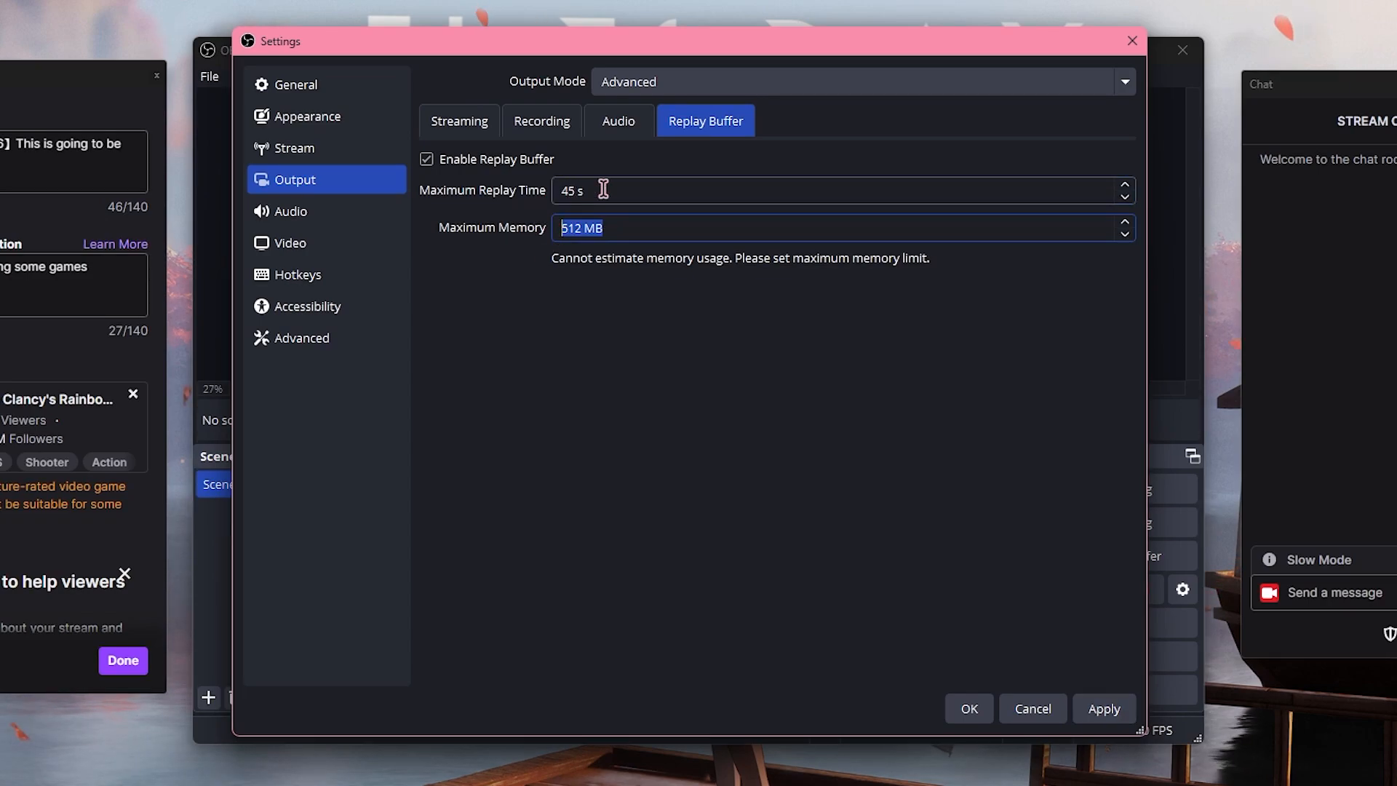
Set the replay buffer's maximum memory to 24406 MB, apply the change and close the settings
drag(595, 189, 509, 187)
drag(607, 228, 504, 232)
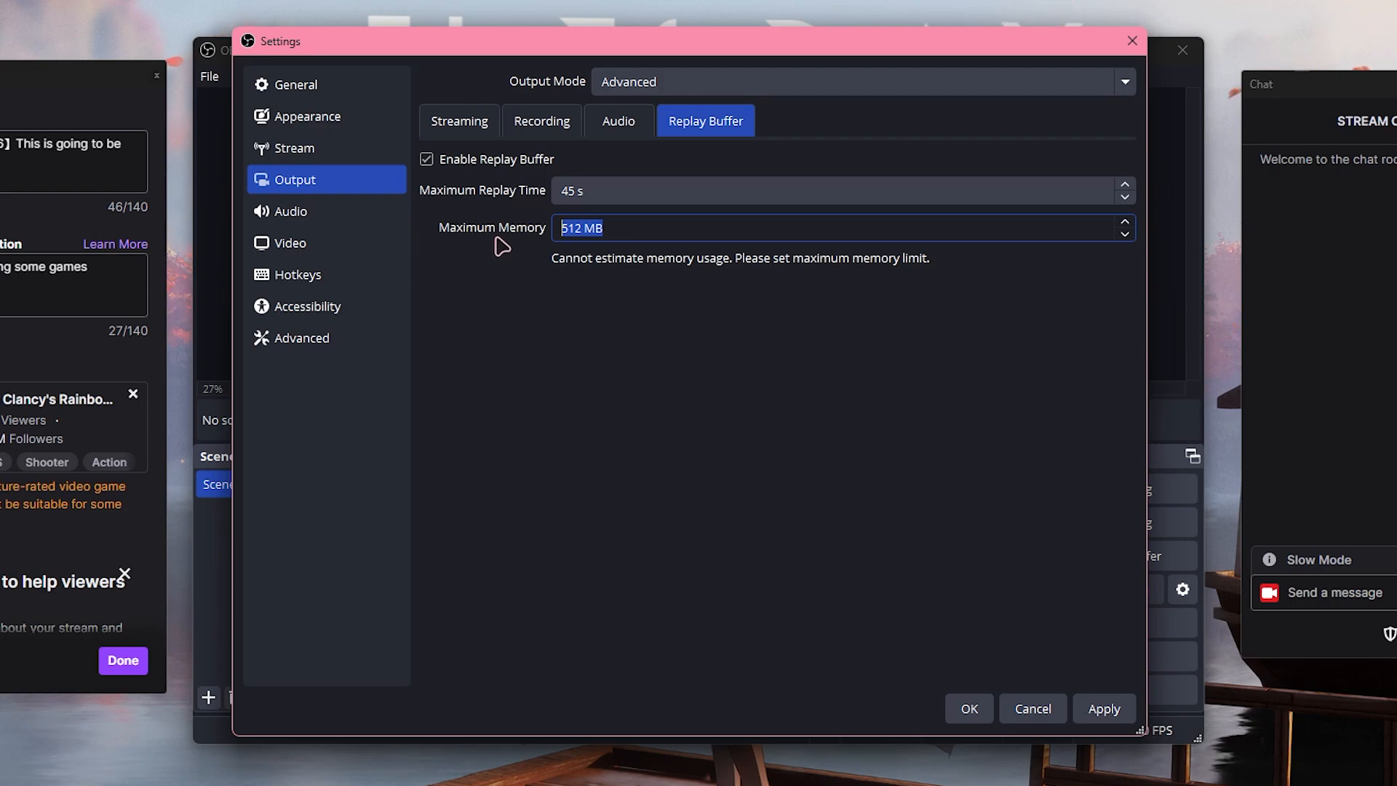
text(24406)
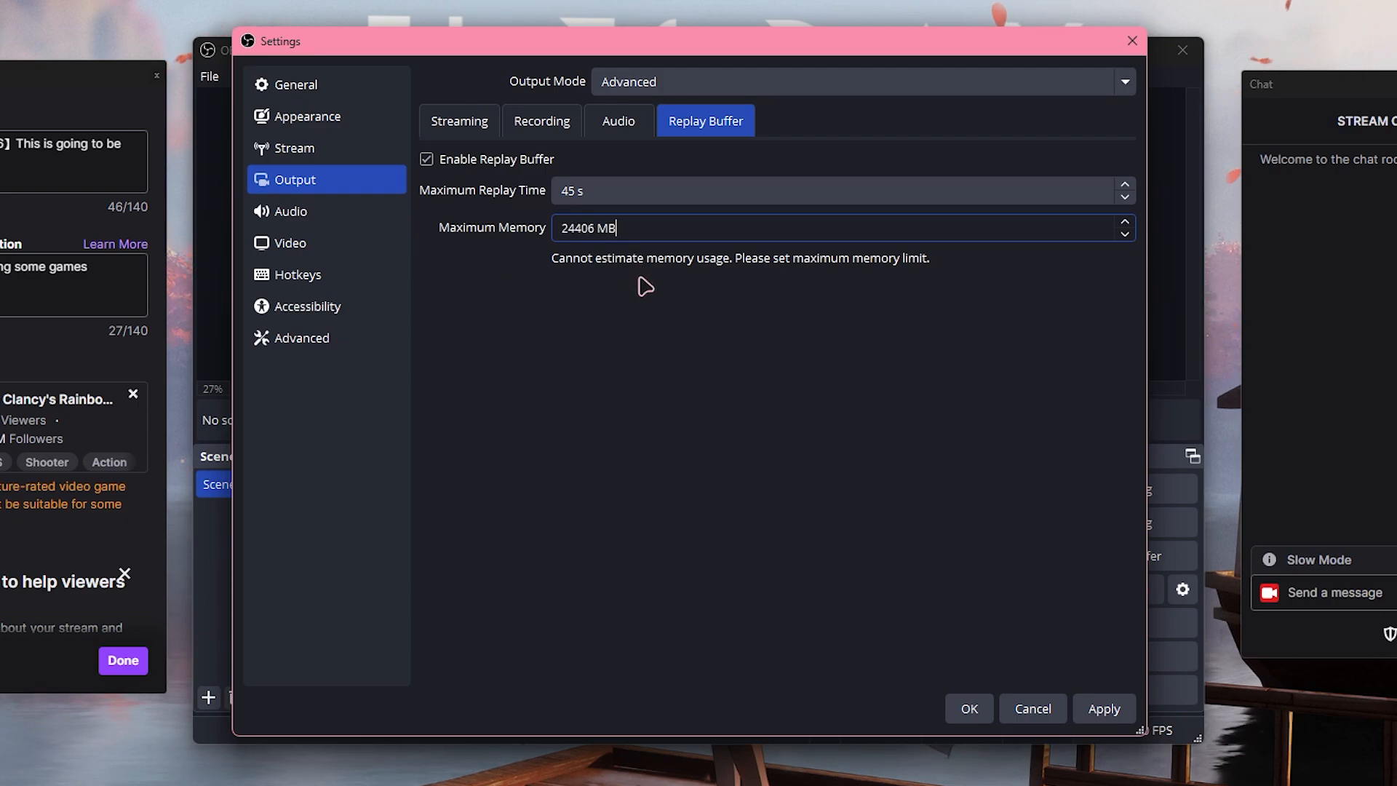
click(1124, 236)
click(1125, 223)
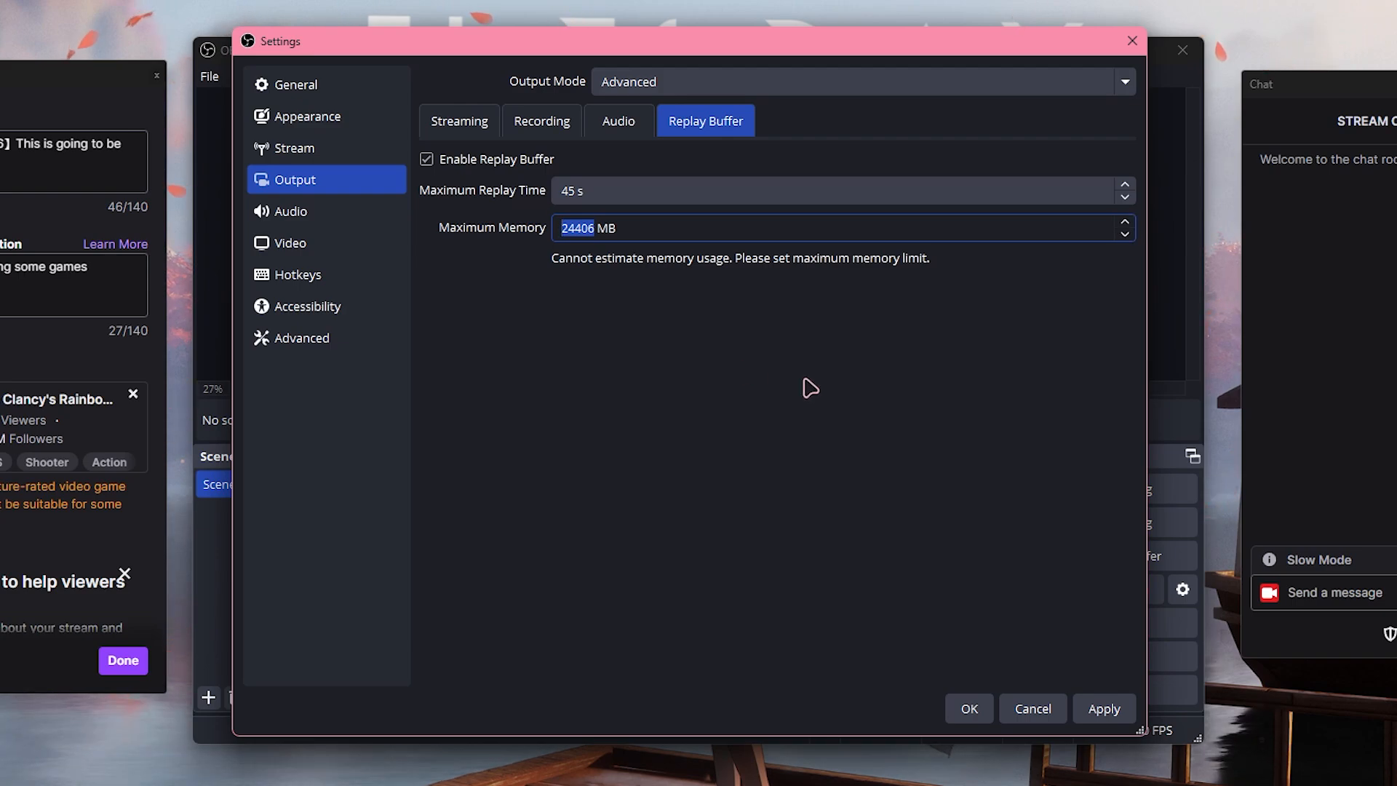
click(1104, 709)
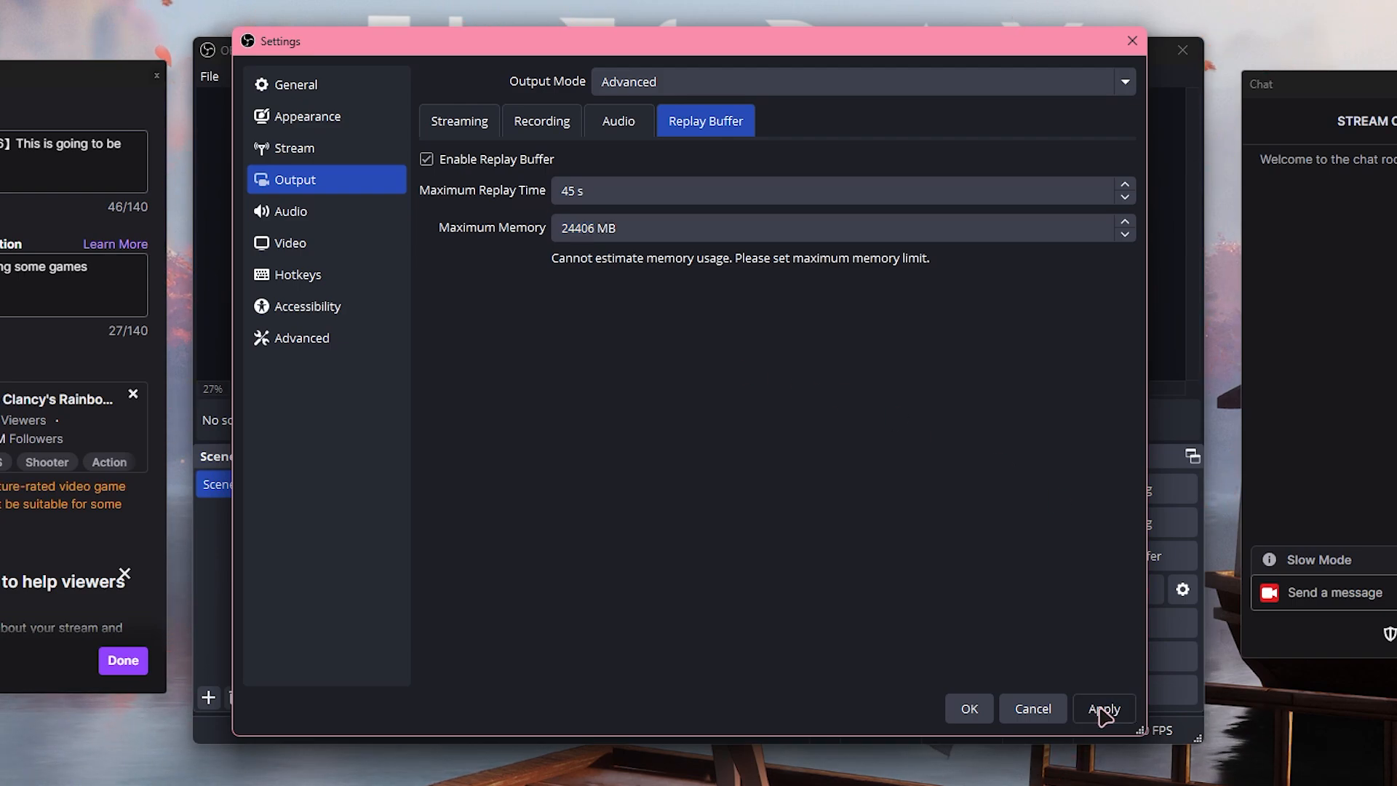
click(970, 710)
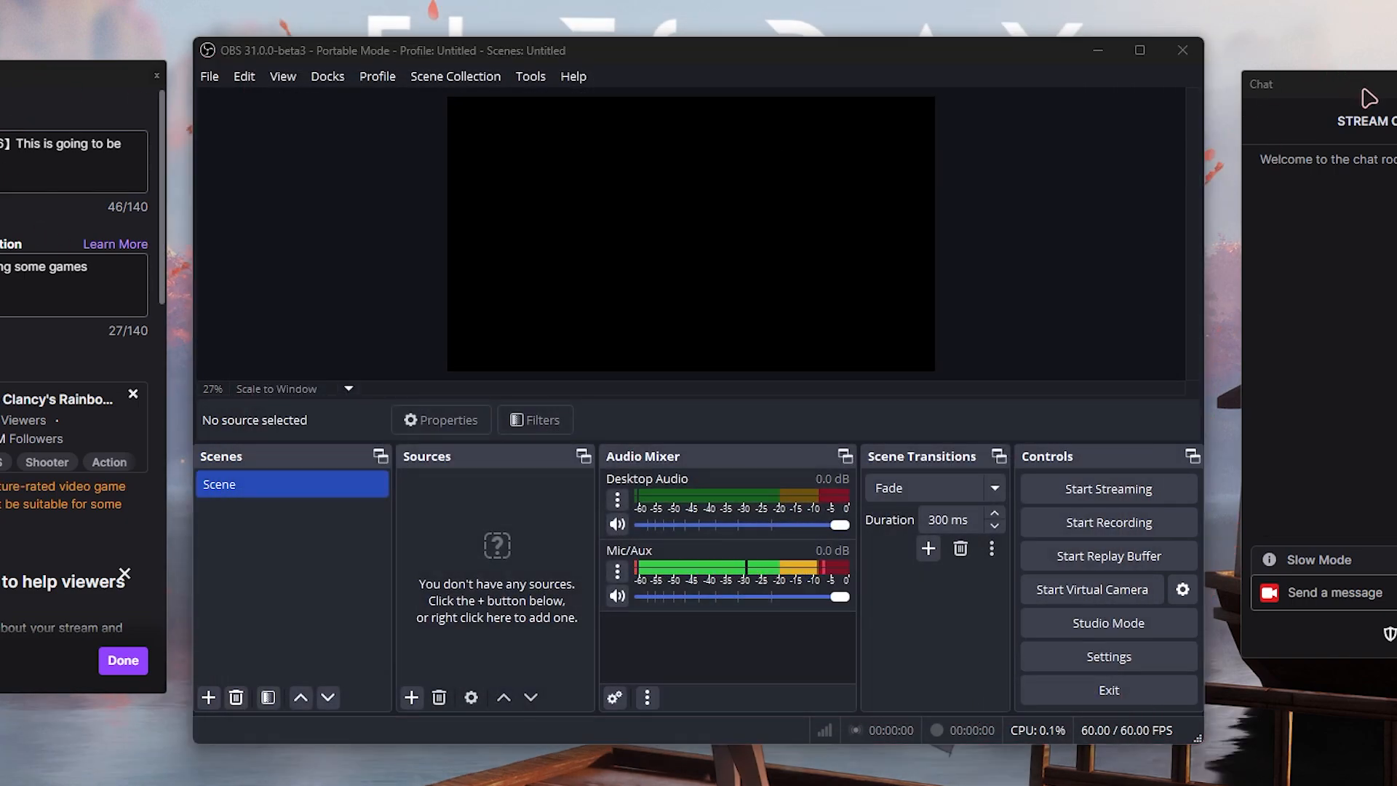
Dock the Chat window beside the preview, maximize the main window and widen the chat dock
drag(1364, 98, 1142, 188)
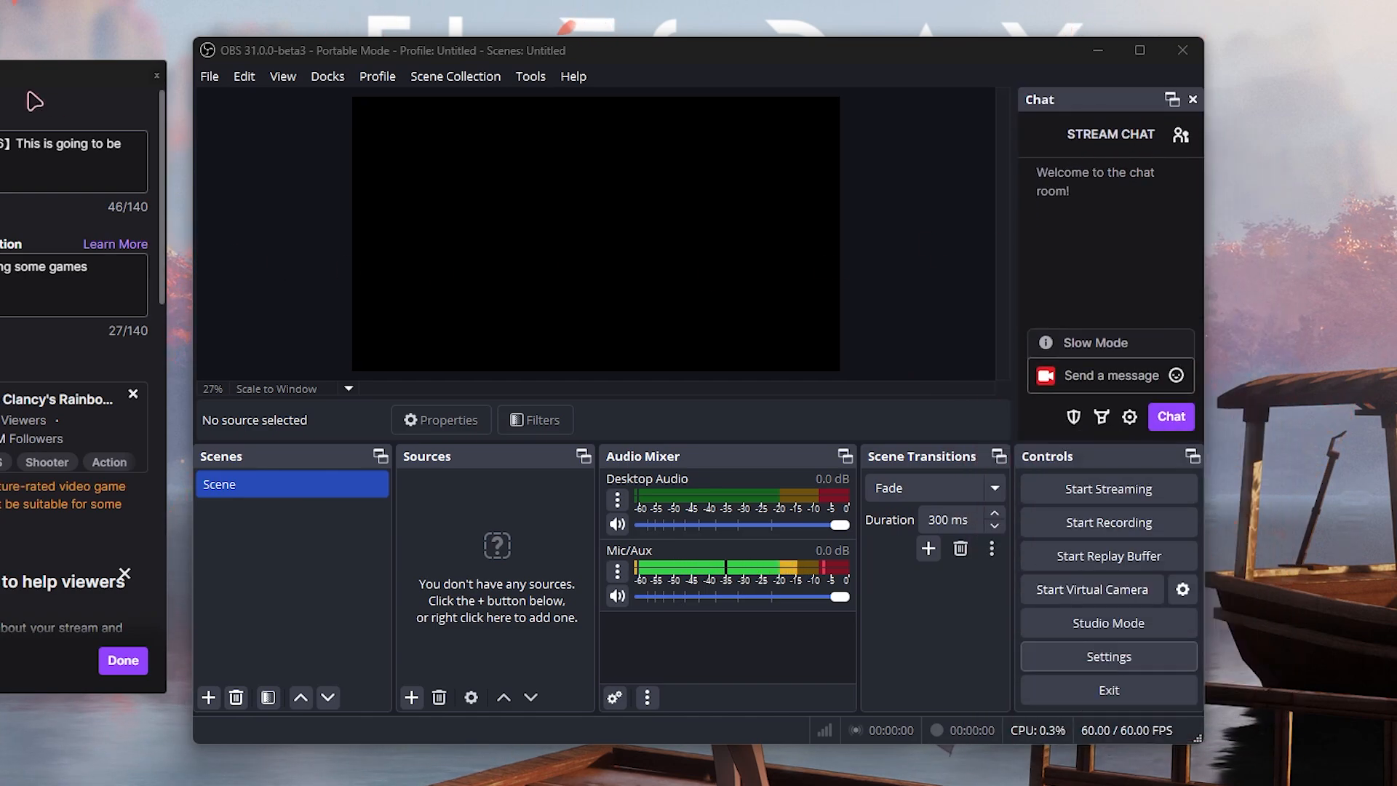
click(1139, 50)
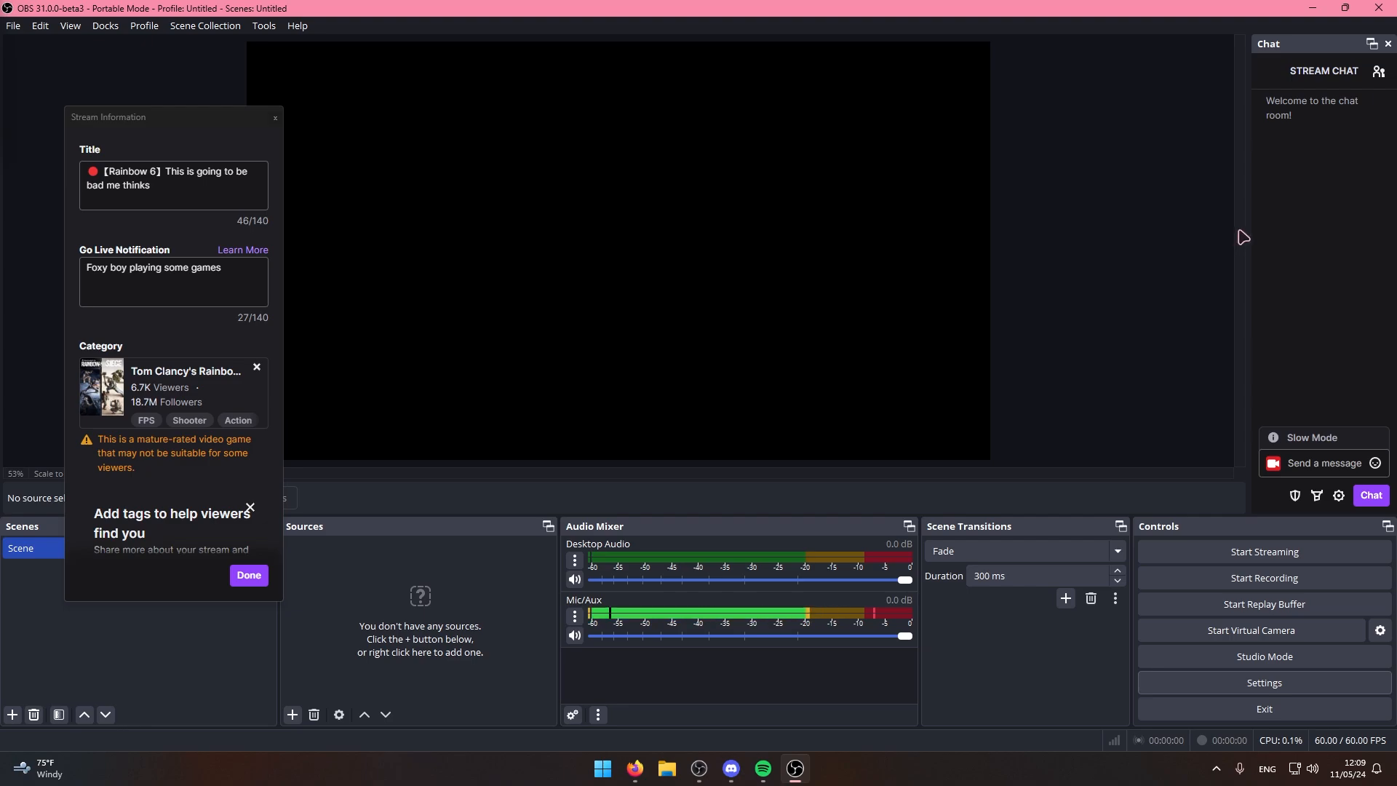
drag(1241, 234, 1135, 247)
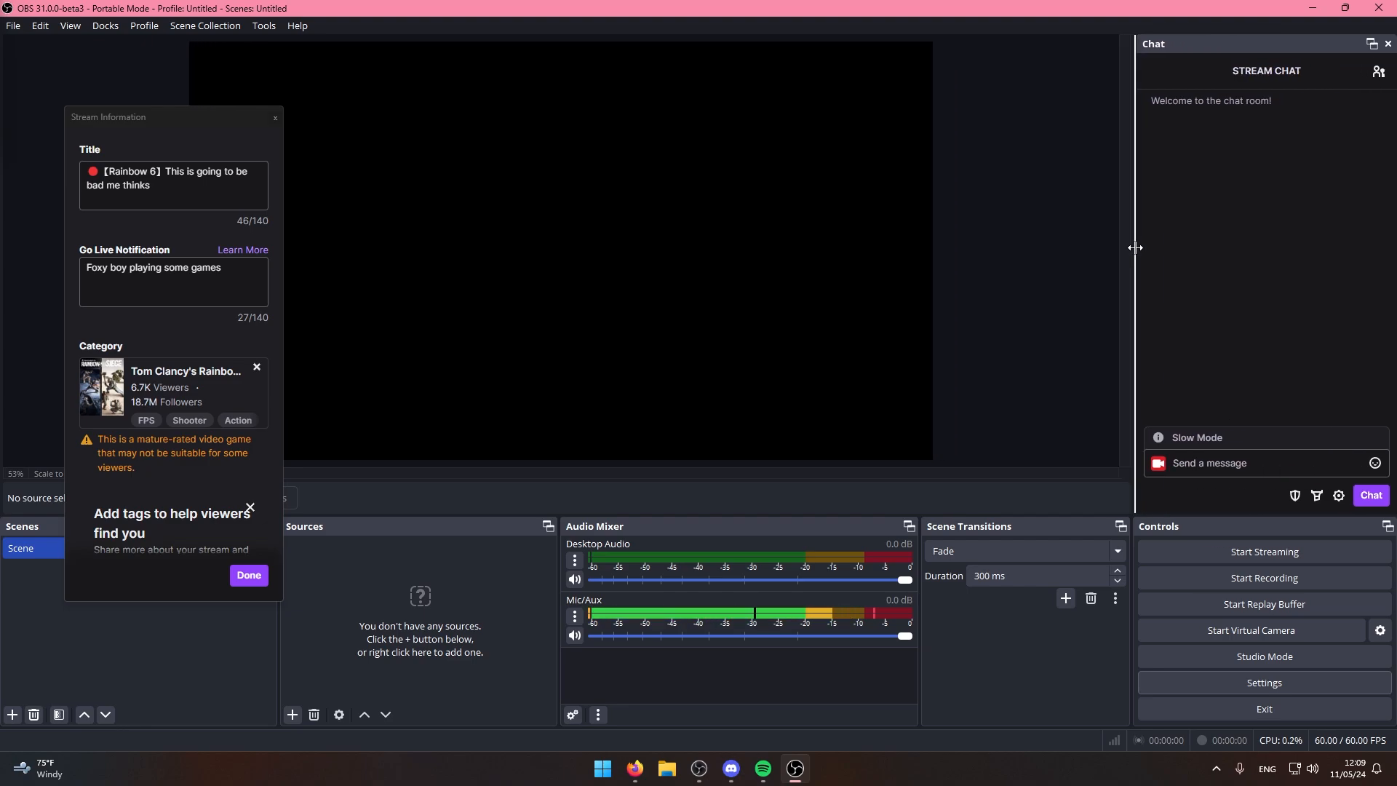
Dock Stream Information in the same area as Chat, with Chat ordered first and left as the displayed dock
drag(1153, 44, 1346, 185)
drag(172, 123, 1222, 181)
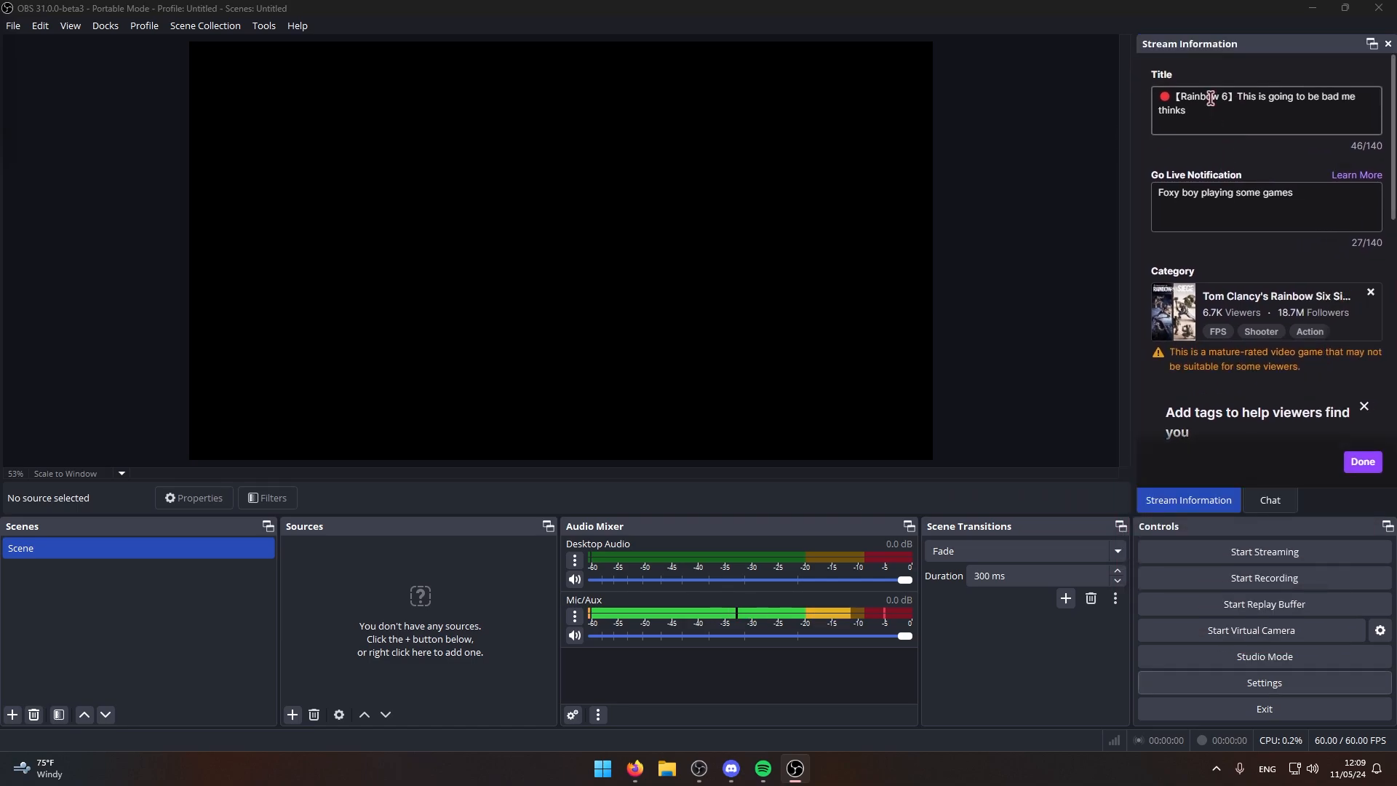
drag(1200, 499, 1278, 499)
click(1161, 509)
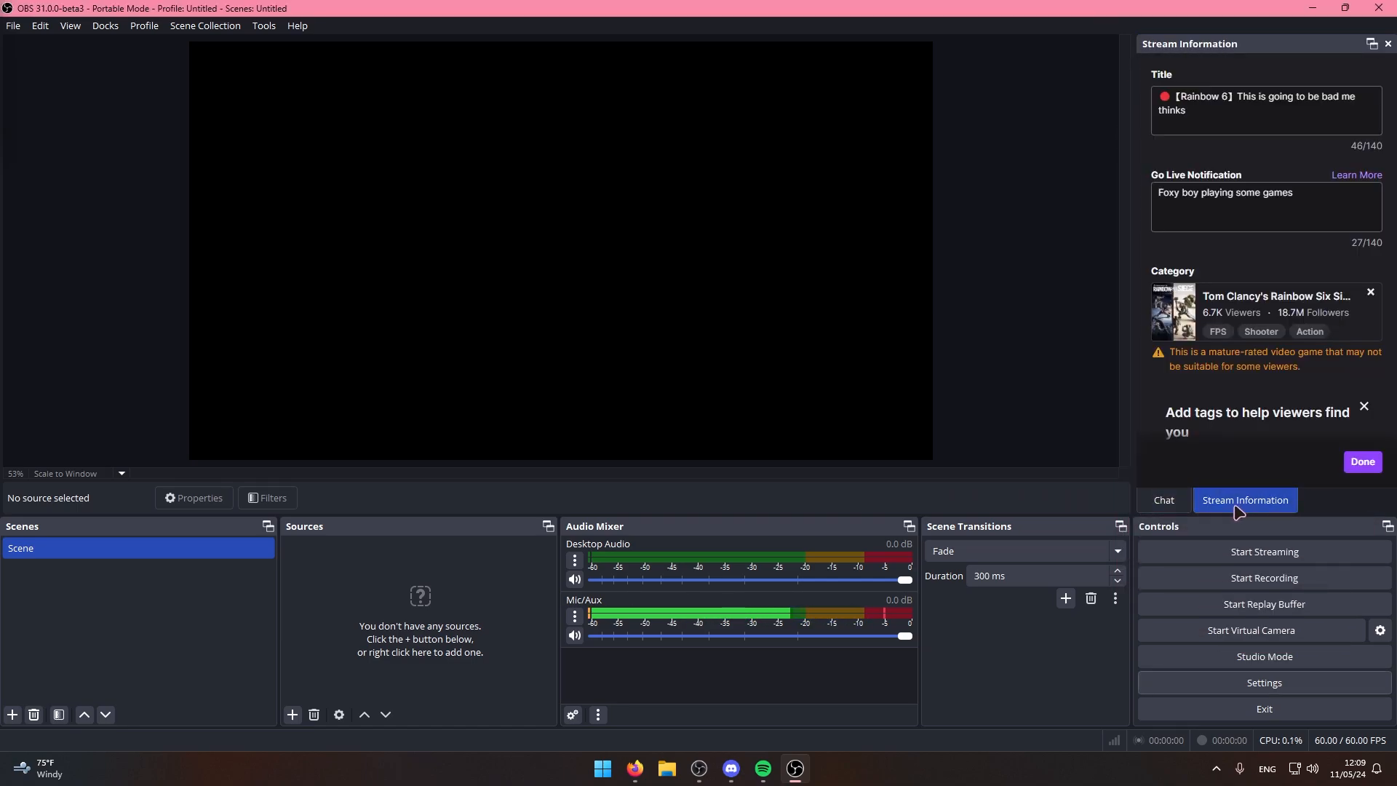
click(1246, 504)
click(1164, 500)
click(1204, 504)
click(1166, 503)
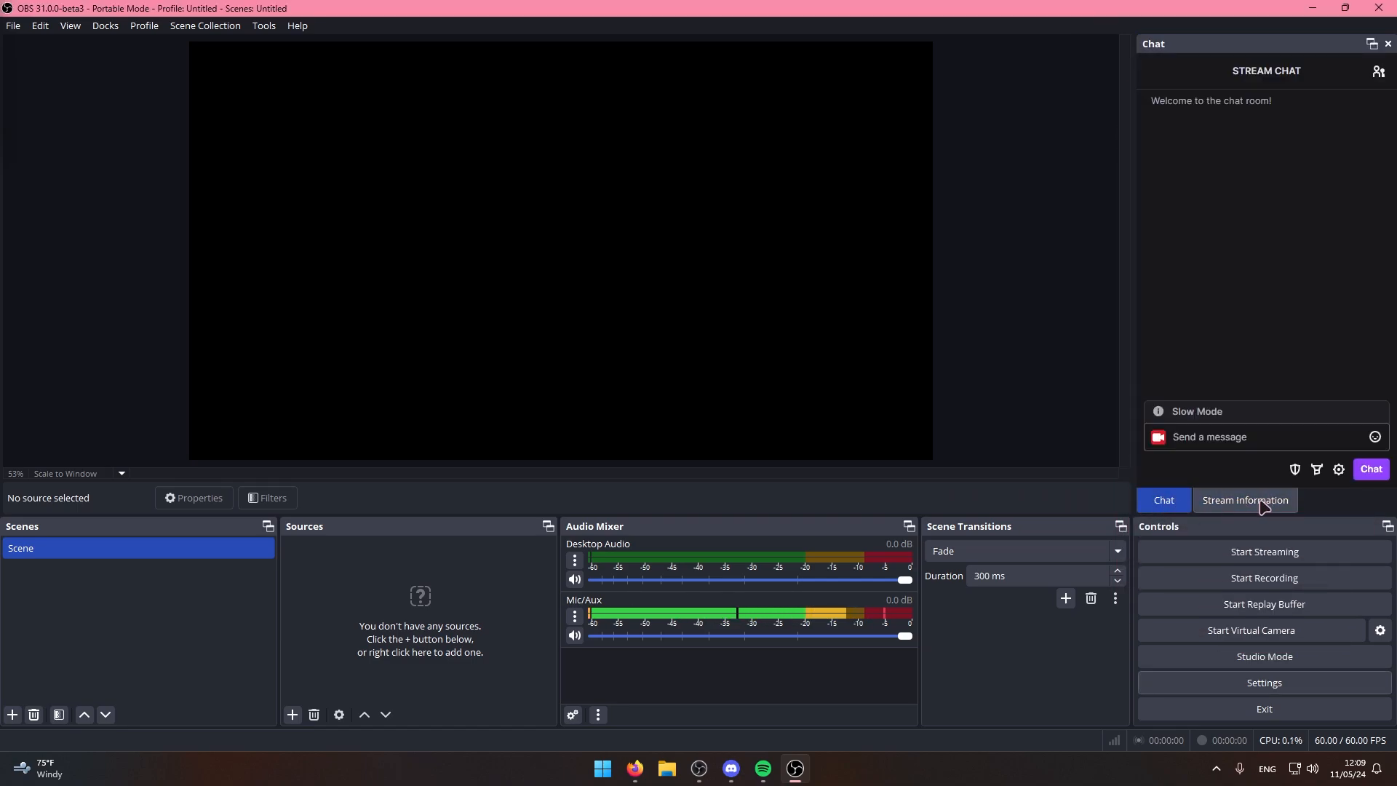
Review the stream title, go-live notification, category, tags and language fields in the Stream Information dock, and return to the Chat dock
click(1256, 503)
click(1168, 503)
click(1237, 504)
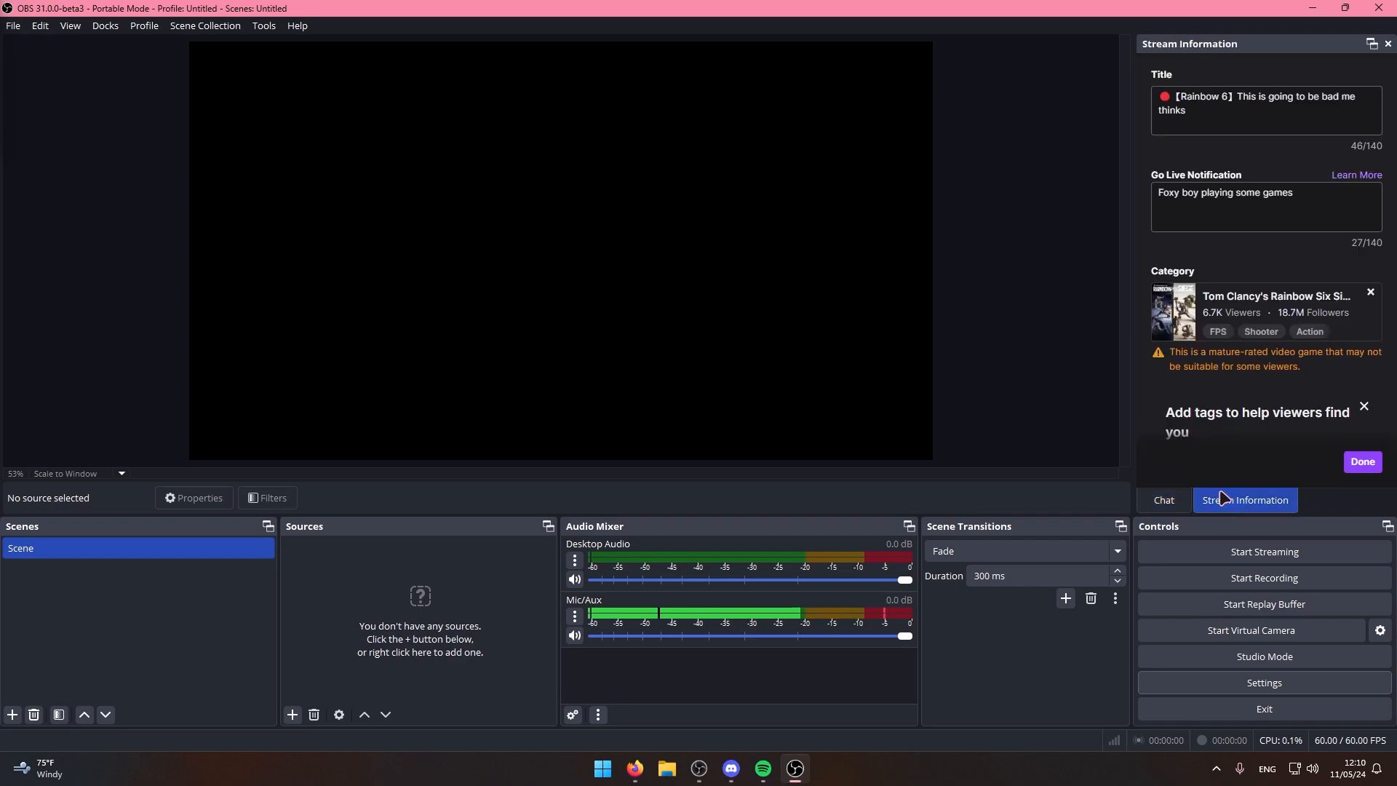
mouse_move(1225, 125)
mouse_down()
mouse_move(1070, 36)
mouse_move(1229, 125)
mouse_up()
drag(1332, 192, 1302, 204)
scroll(1169, 245, down, 1)
scroll(1169, 253, down, 5)
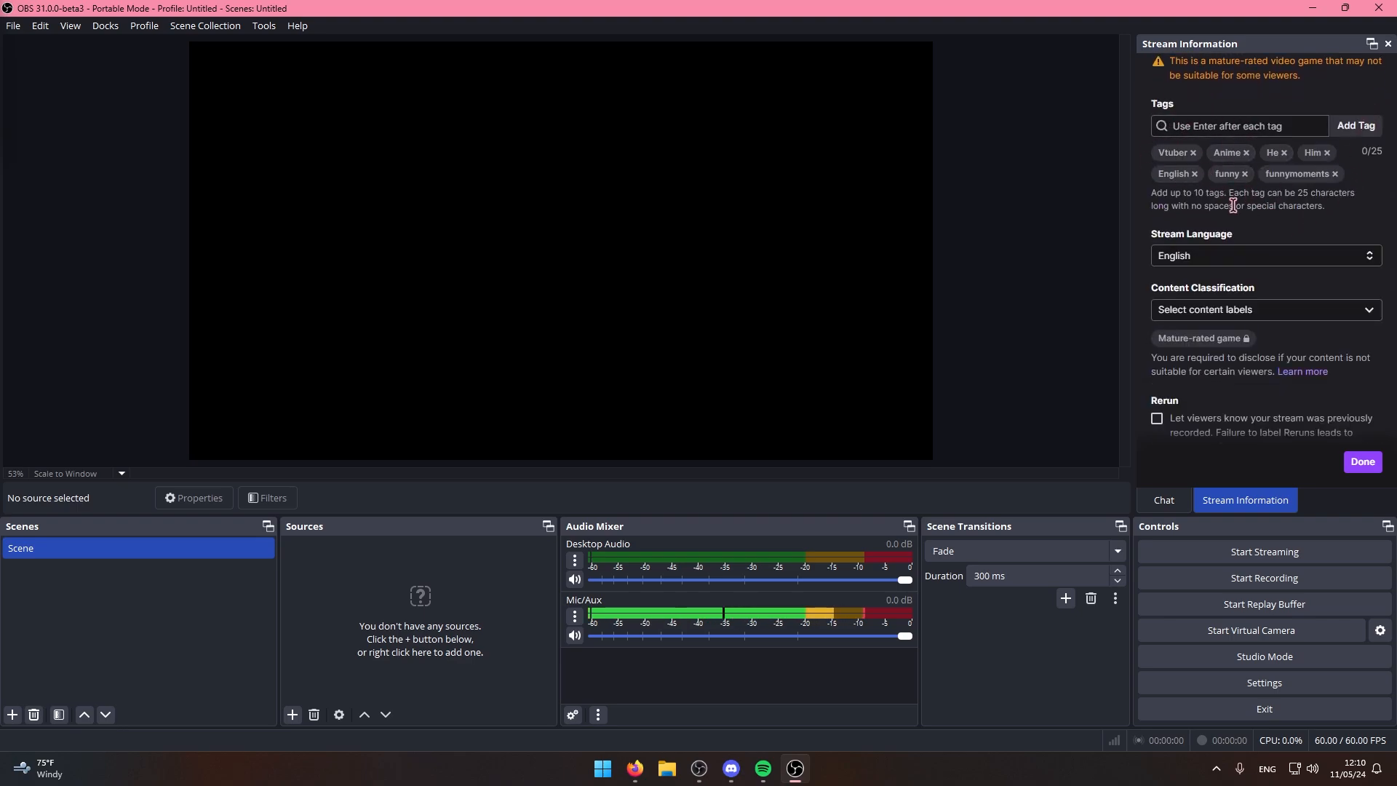
scroll(1179, 352, down, 3)
scroll(1231, 257, up, 10)
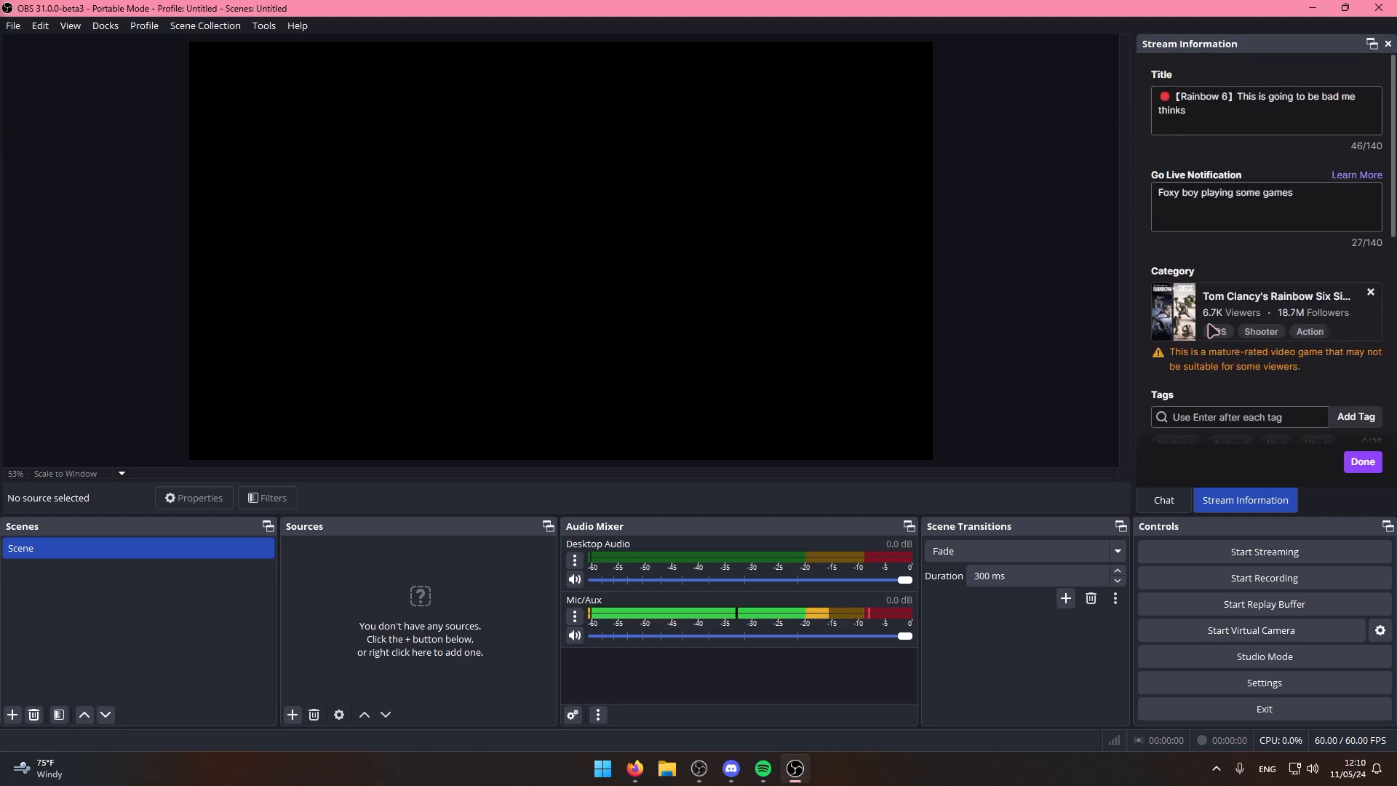
click(1164, 500)
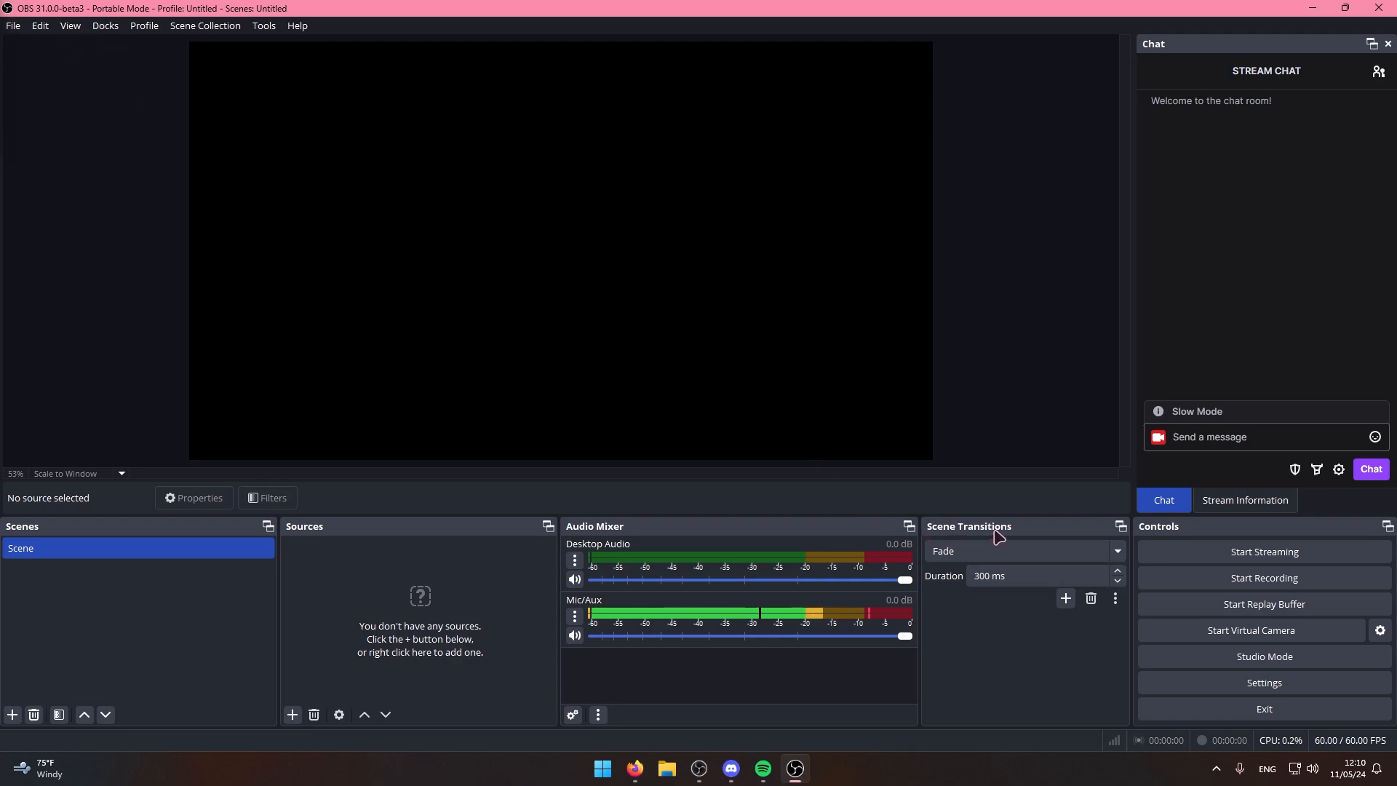
Hide the Scene Transitions dock and switch the Audio Mixer to vertical layout
click(109, 29)
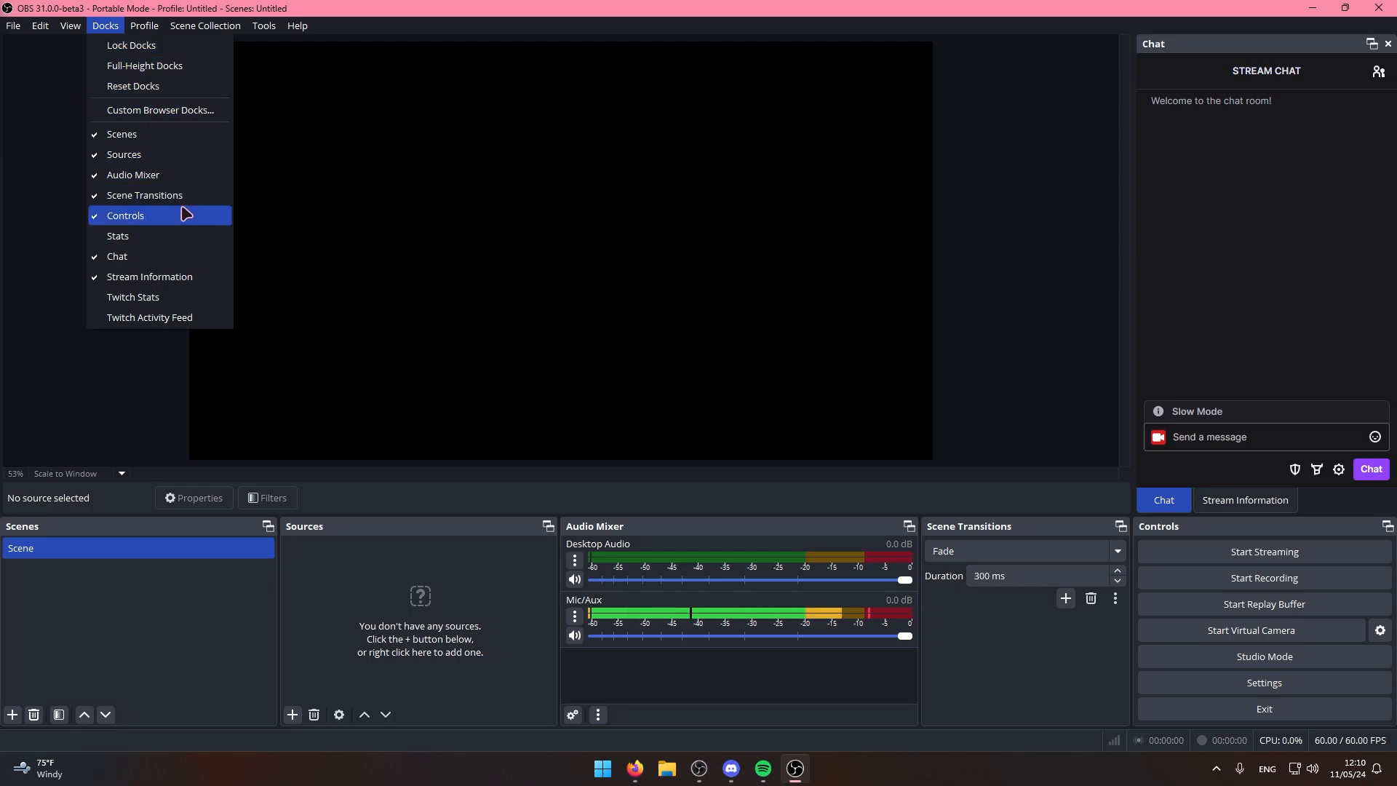
click(134, 196)
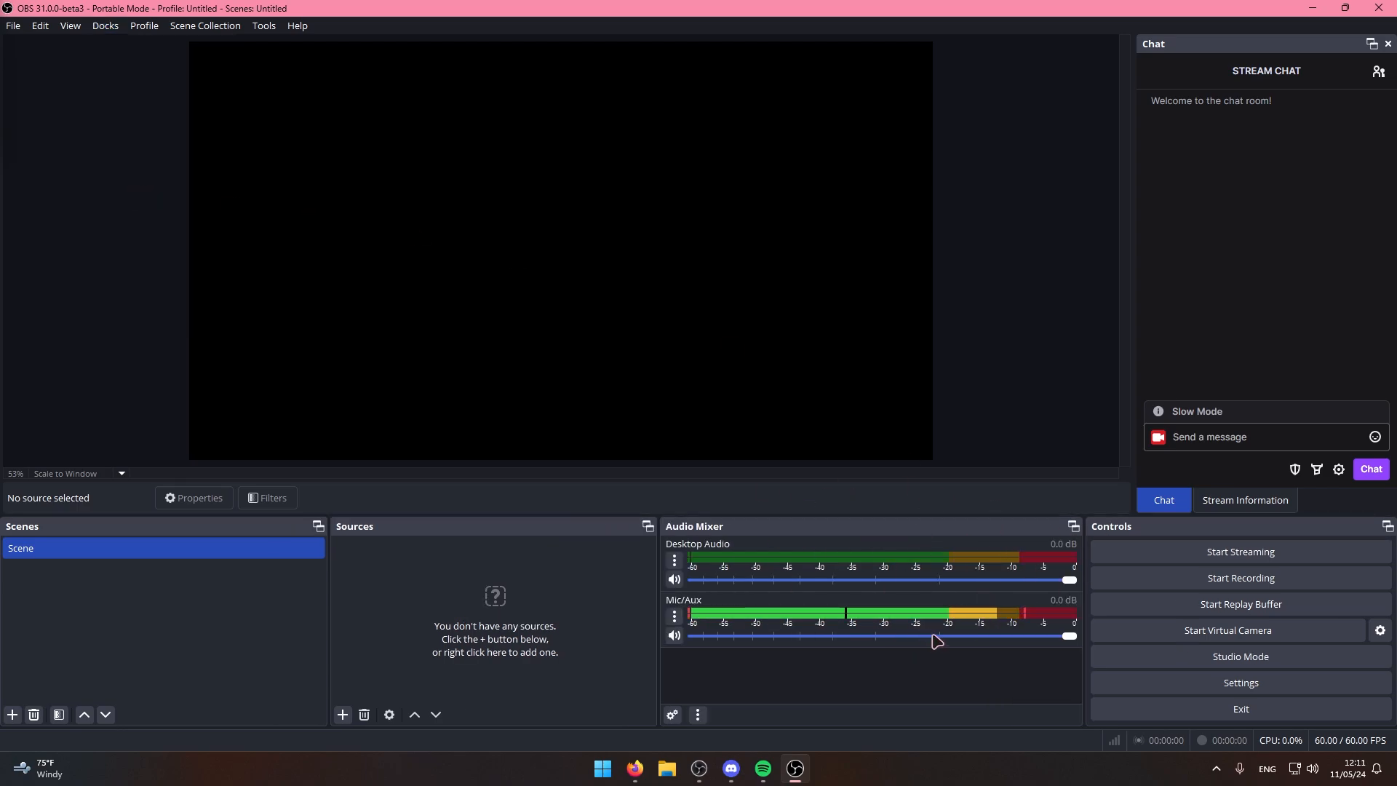
right_click(830, 665)
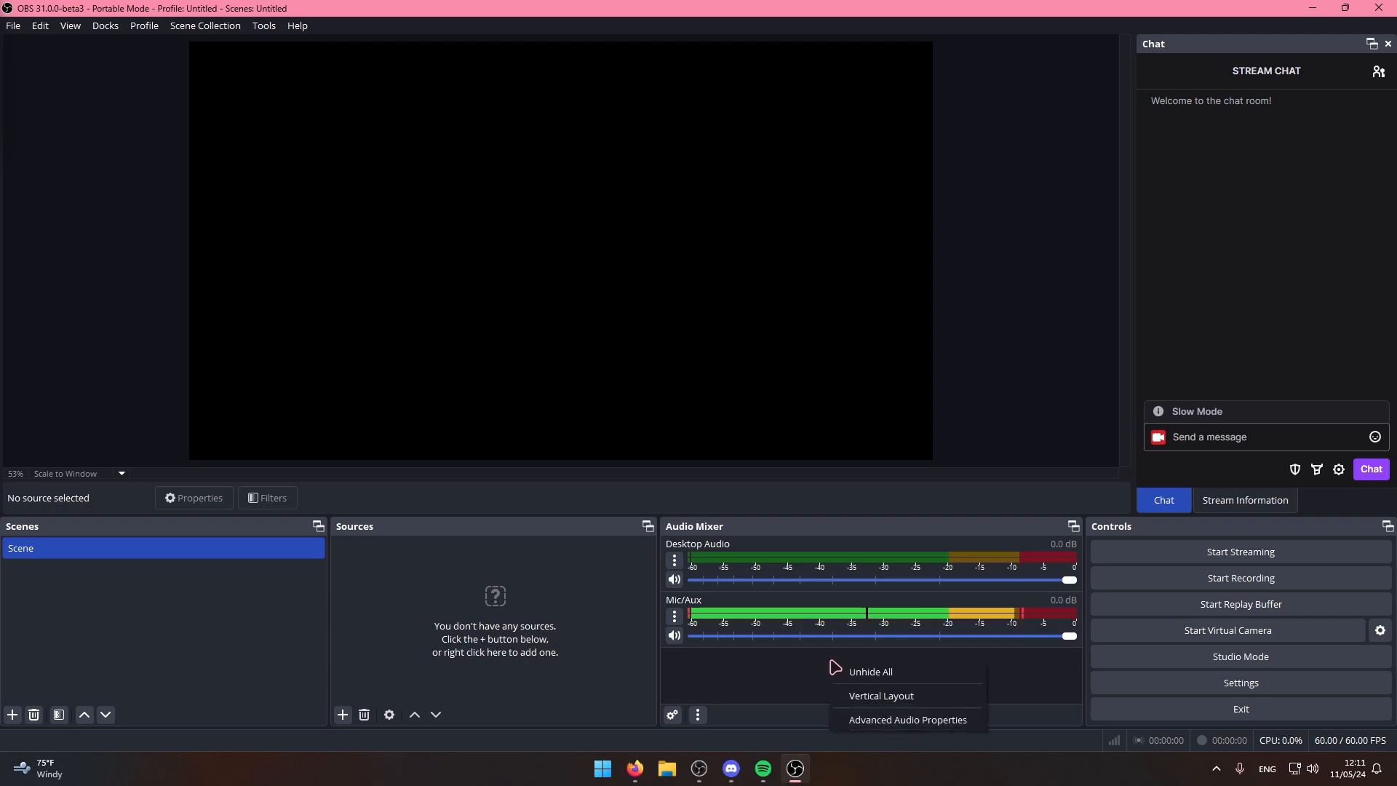
click(898, 700)
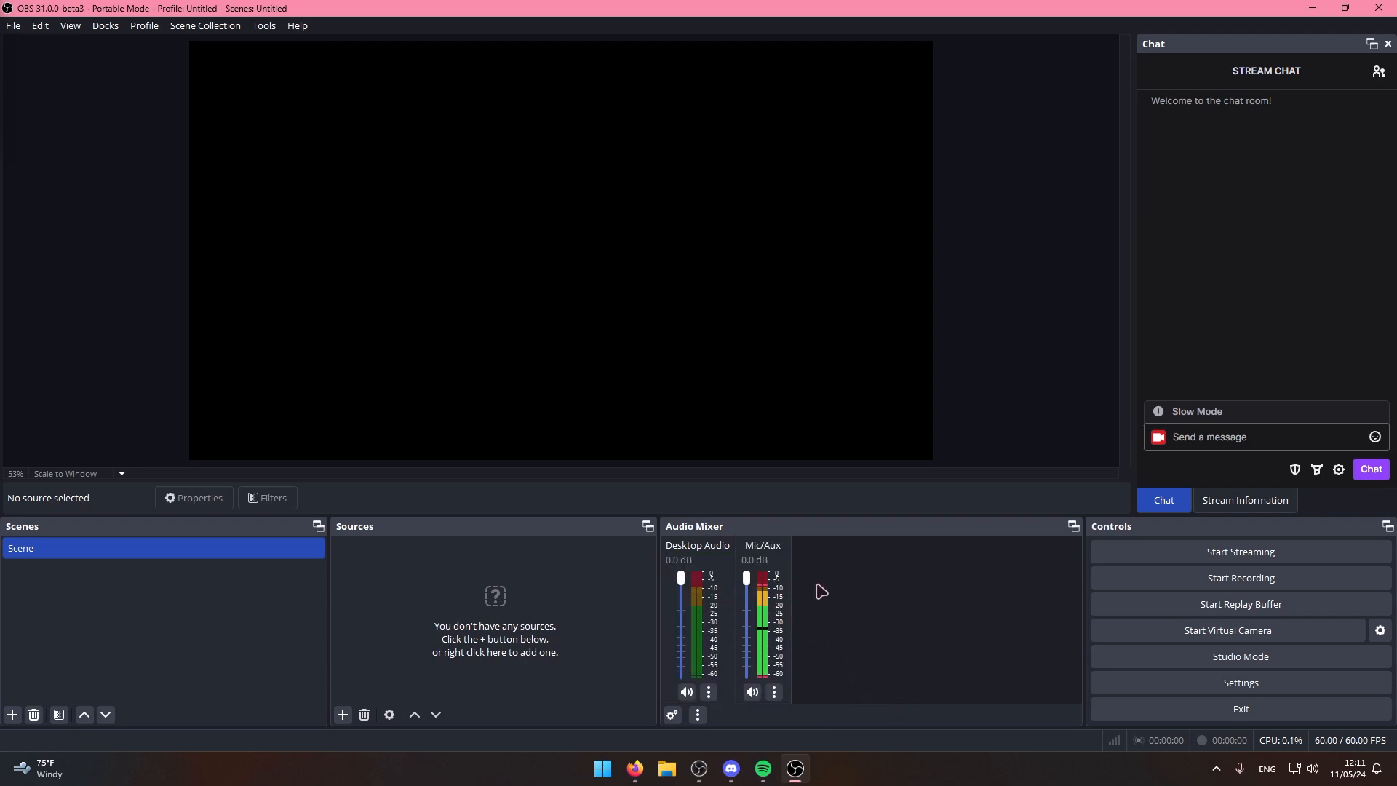
Make the row of docks below the preview taller, and toggle the Audio Mixer to horizontal layout and back to vertical
drag(771, 514, 773, 471)
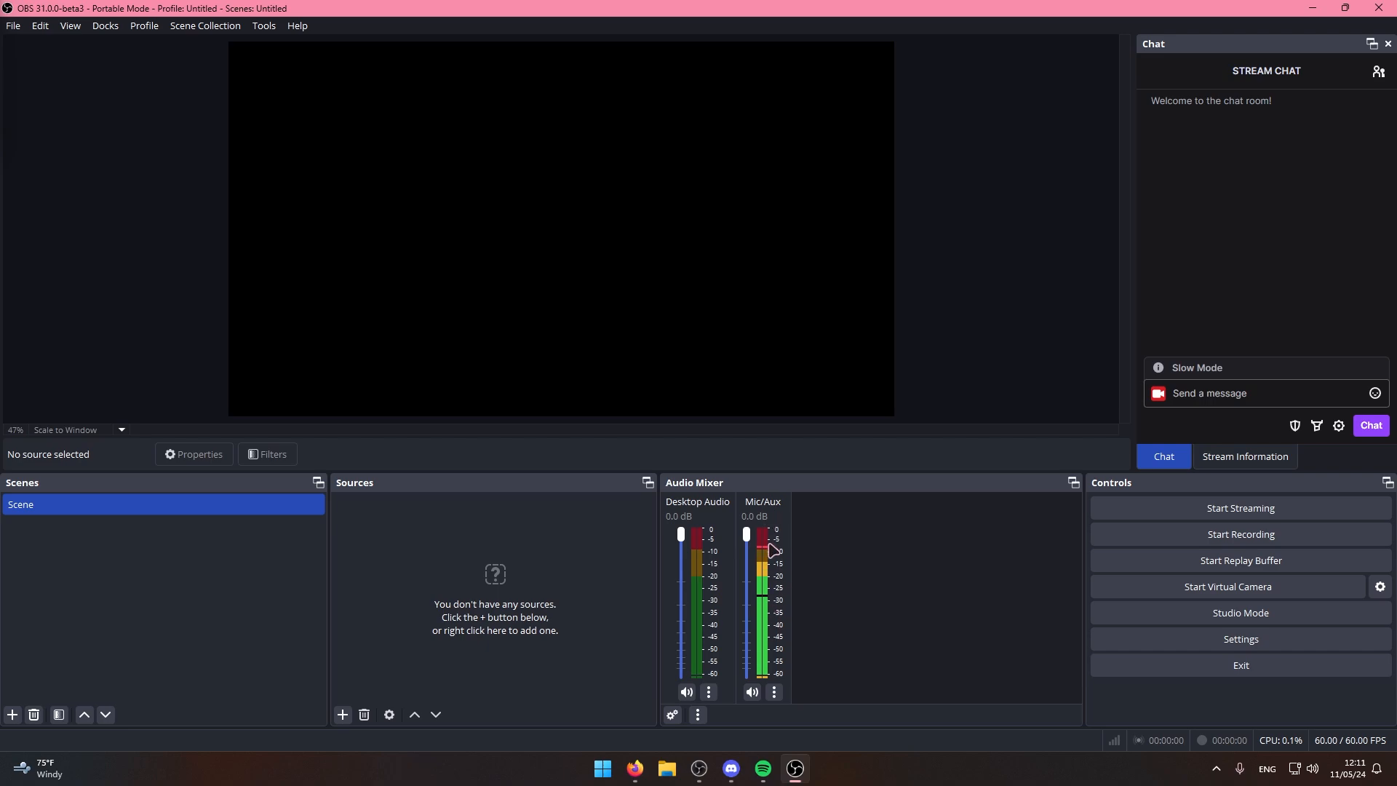
right_click(893, 624)
click(945, 662)
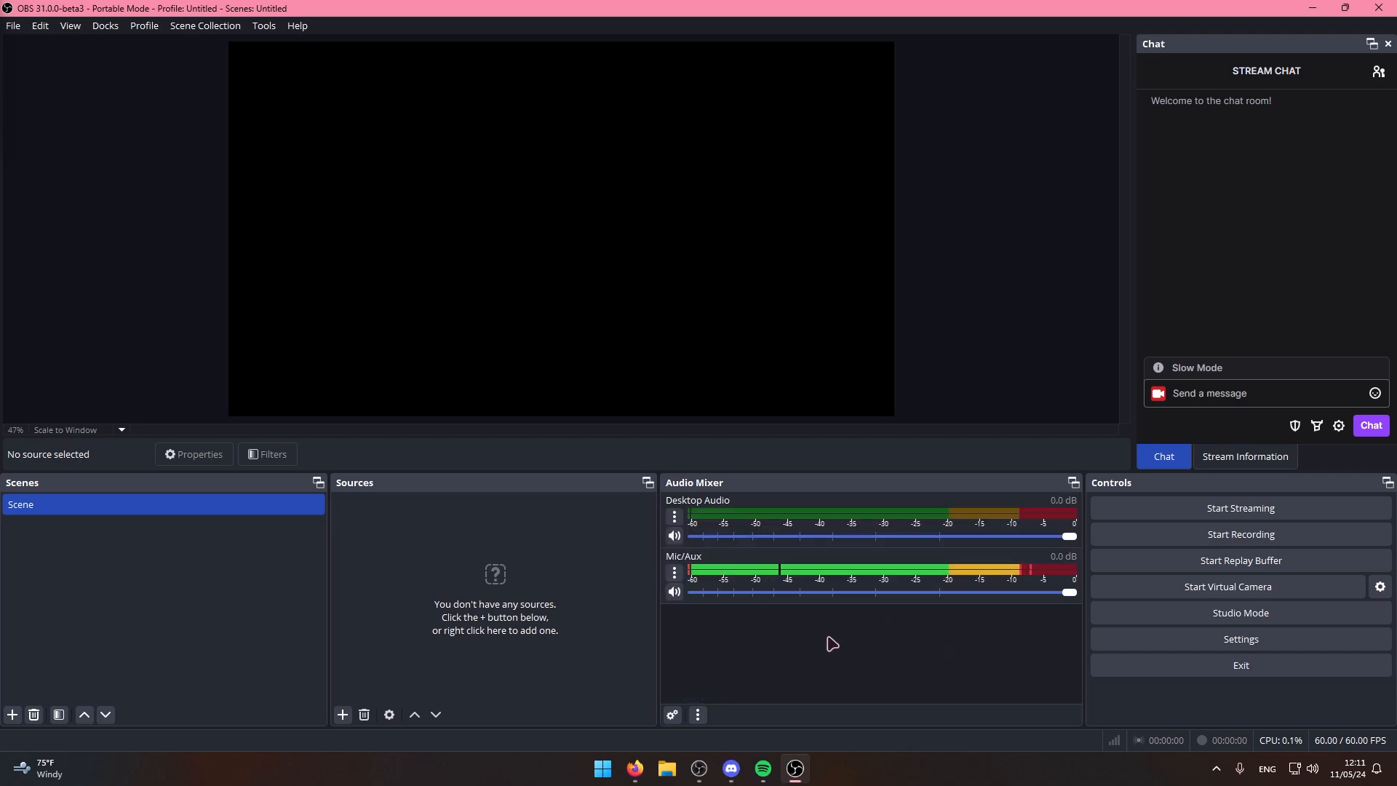
right_click(798, 654)
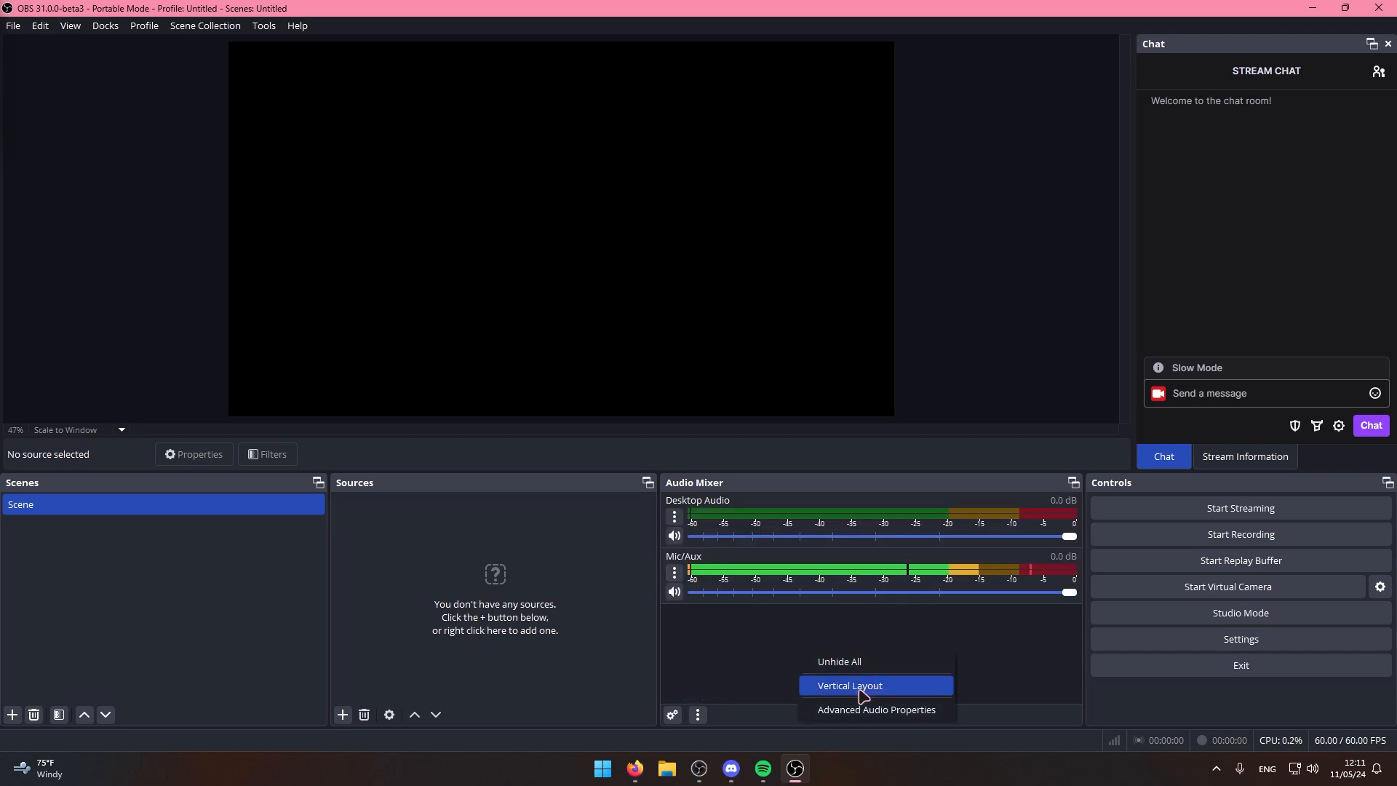
click(862, 694)
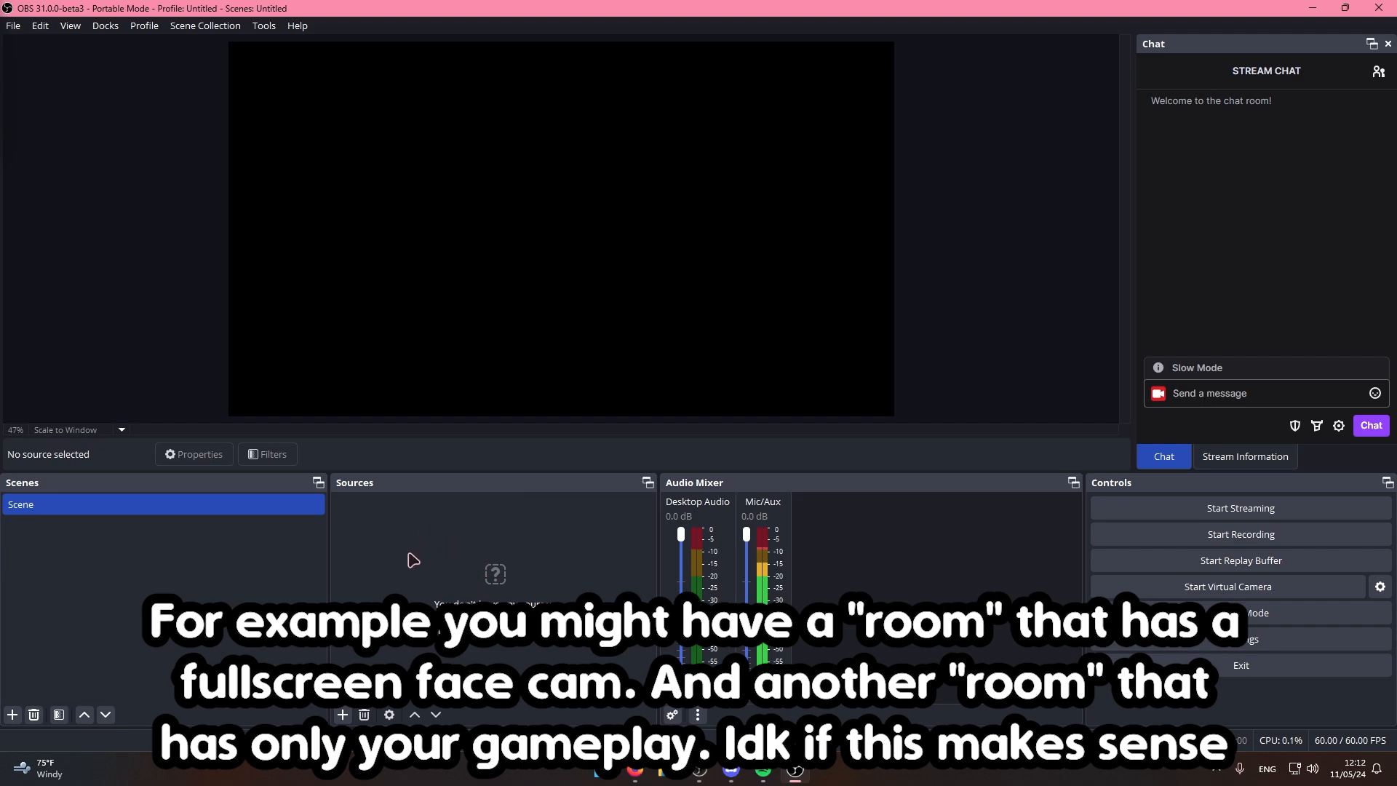
Rename the existing scene to Gameplay
right_click(76, 512)
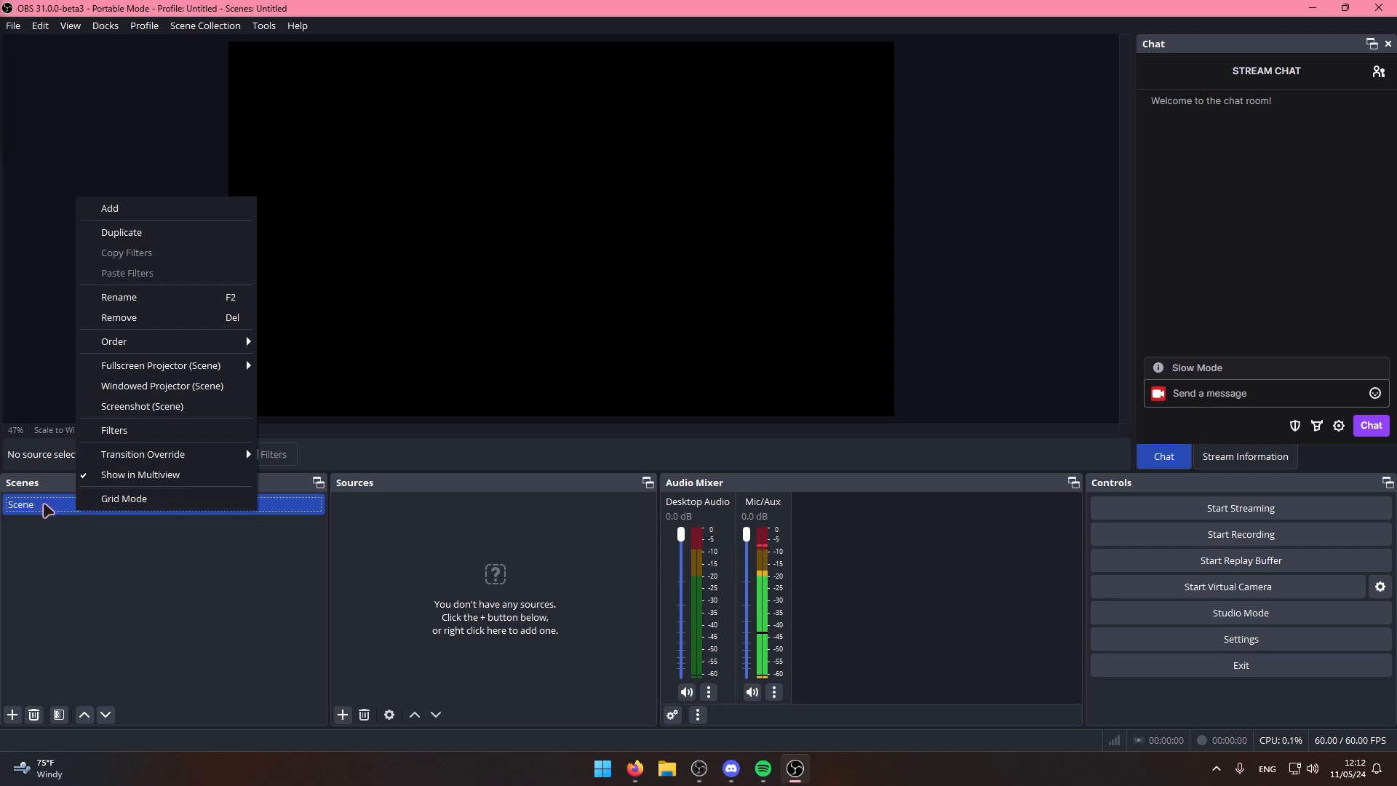
click(138, 297)
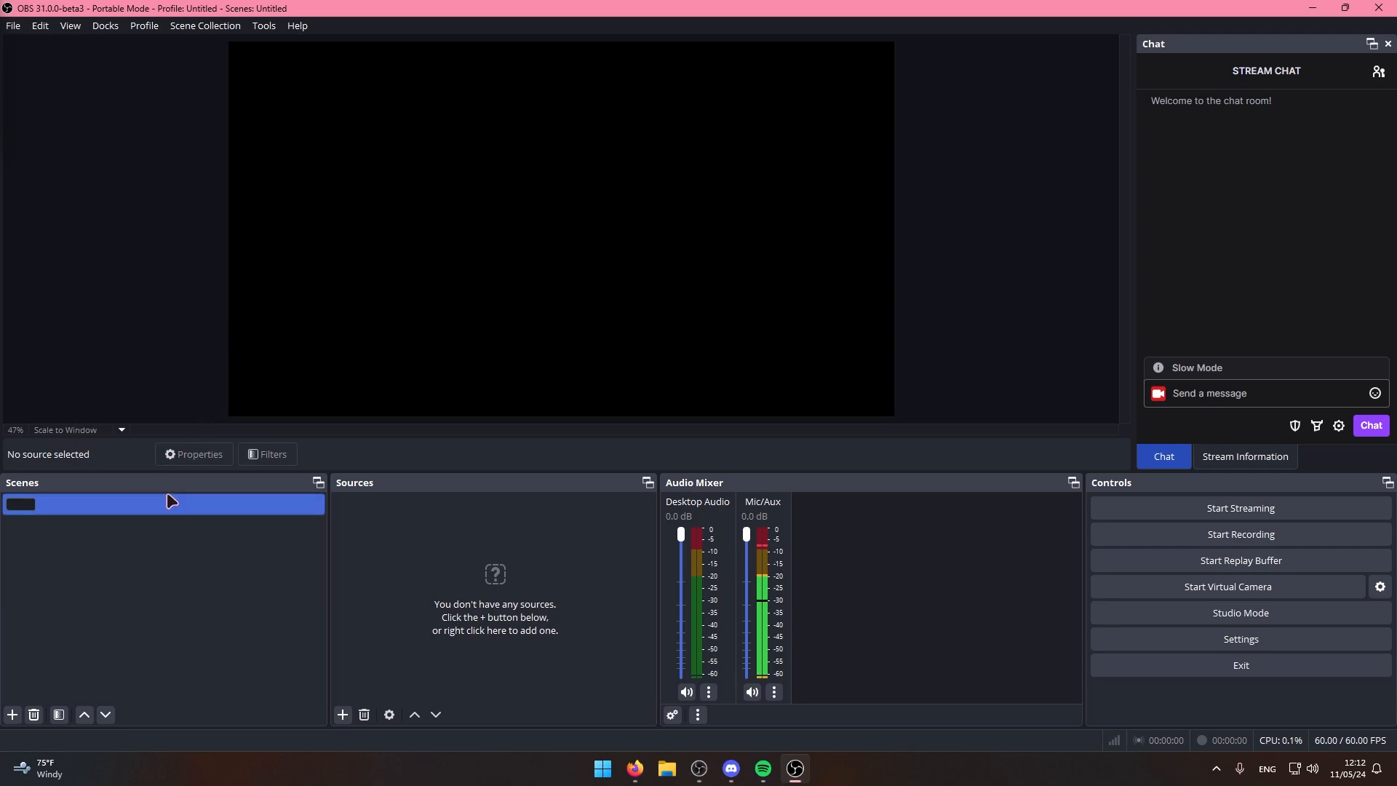
text(Gameplay)
key(Return)
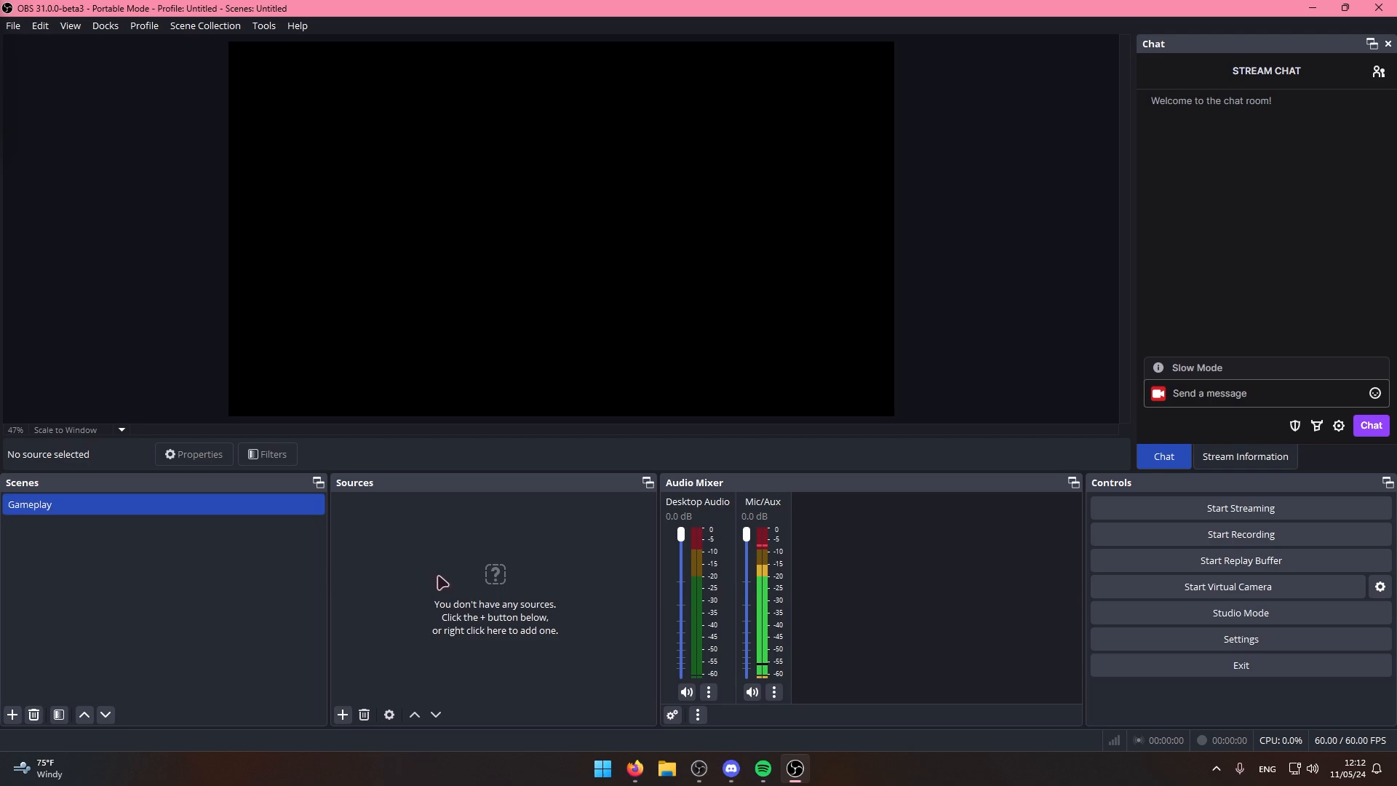
right_click(441, 618)
mouse_move(486, 627)
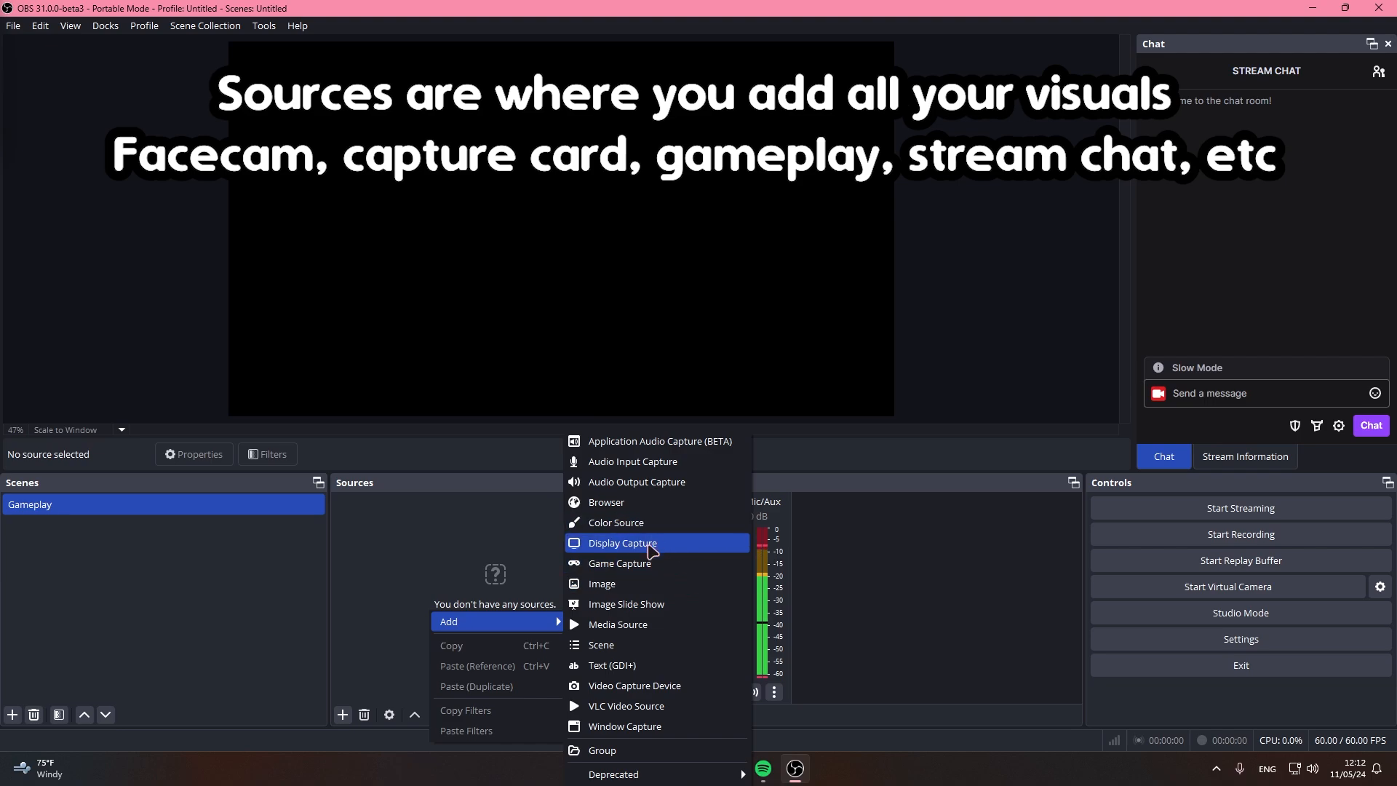
click(449, 559)
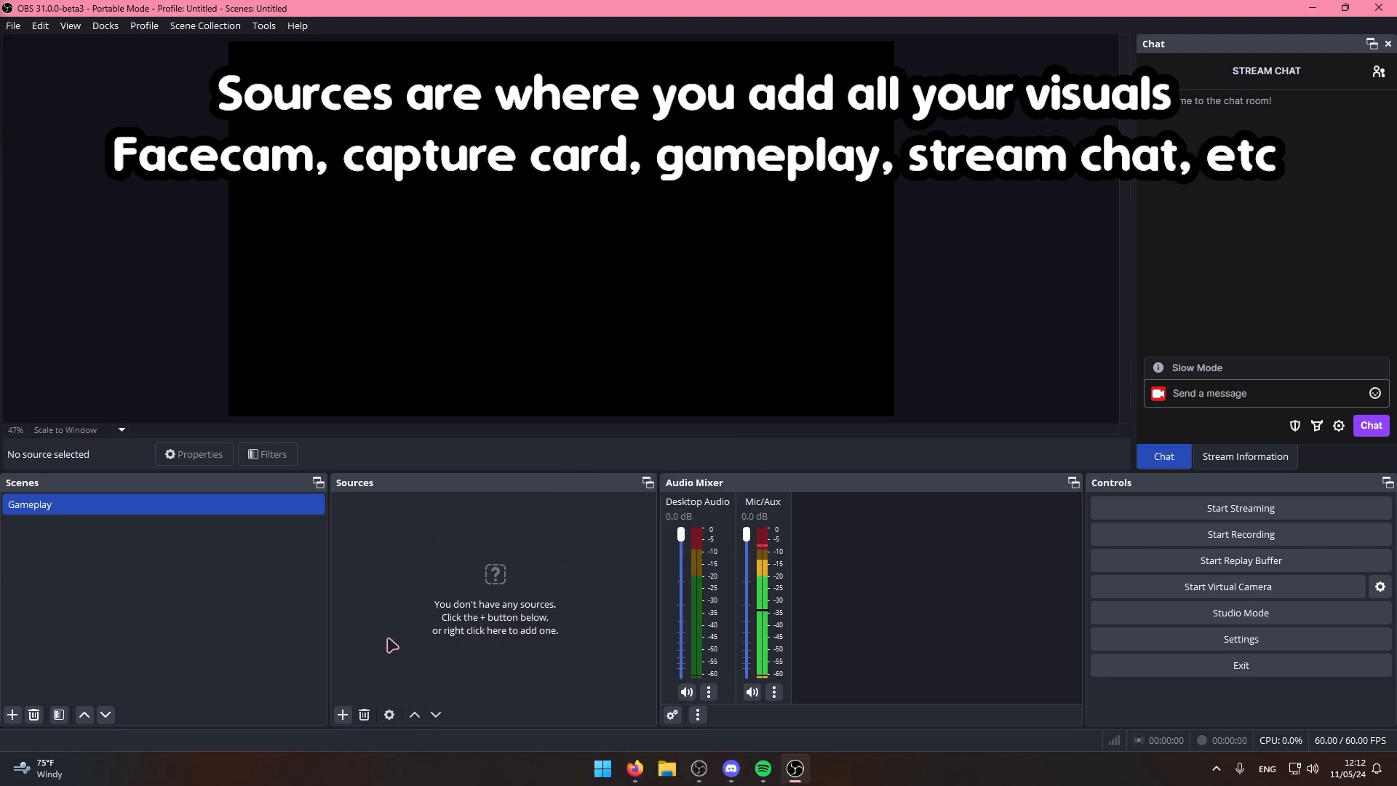
Add a Display Capture source to the Gameplay scene, capturing the primary monitor XG2431: 1920x1080
click(343, 714)
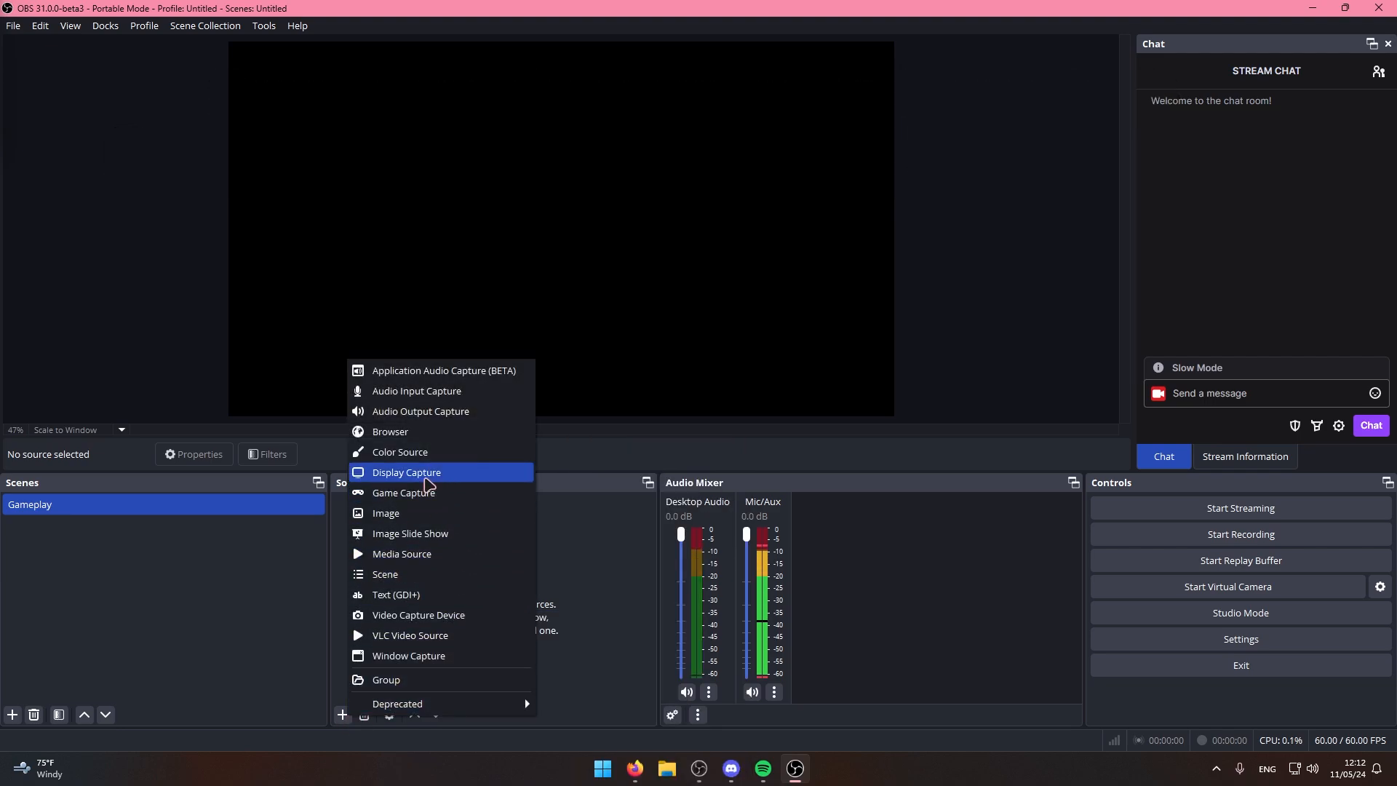
click(428, 472)
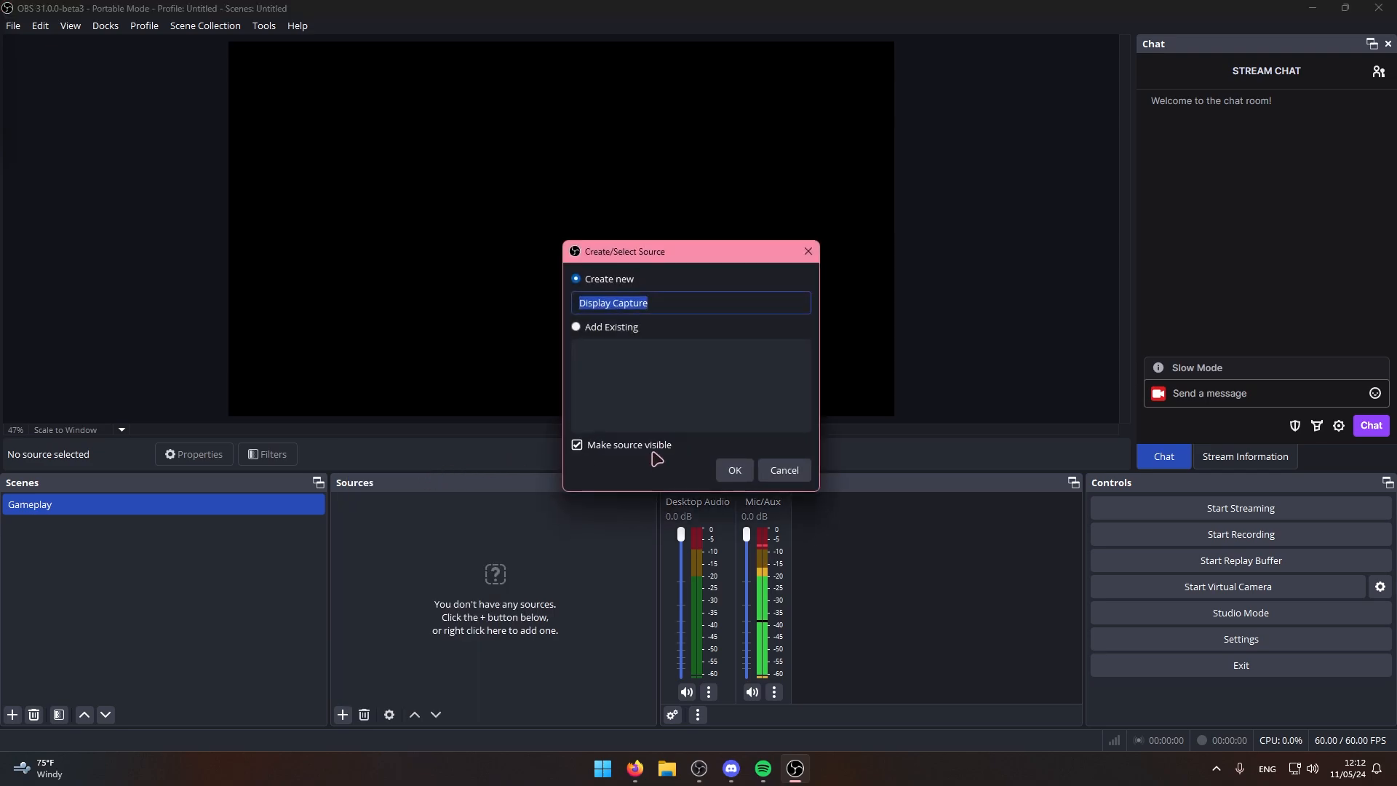
key(Return)
click(654, 412)
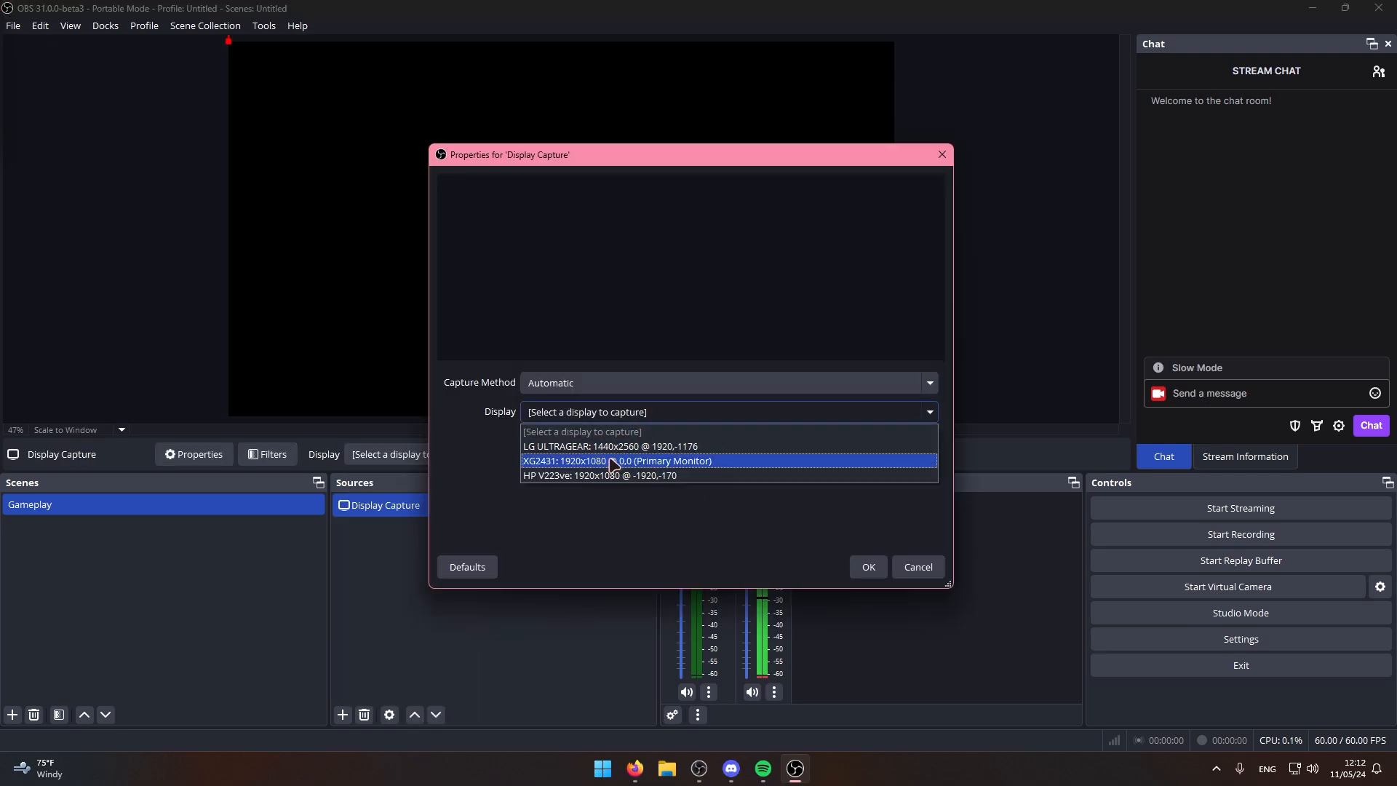
click(613, 461)
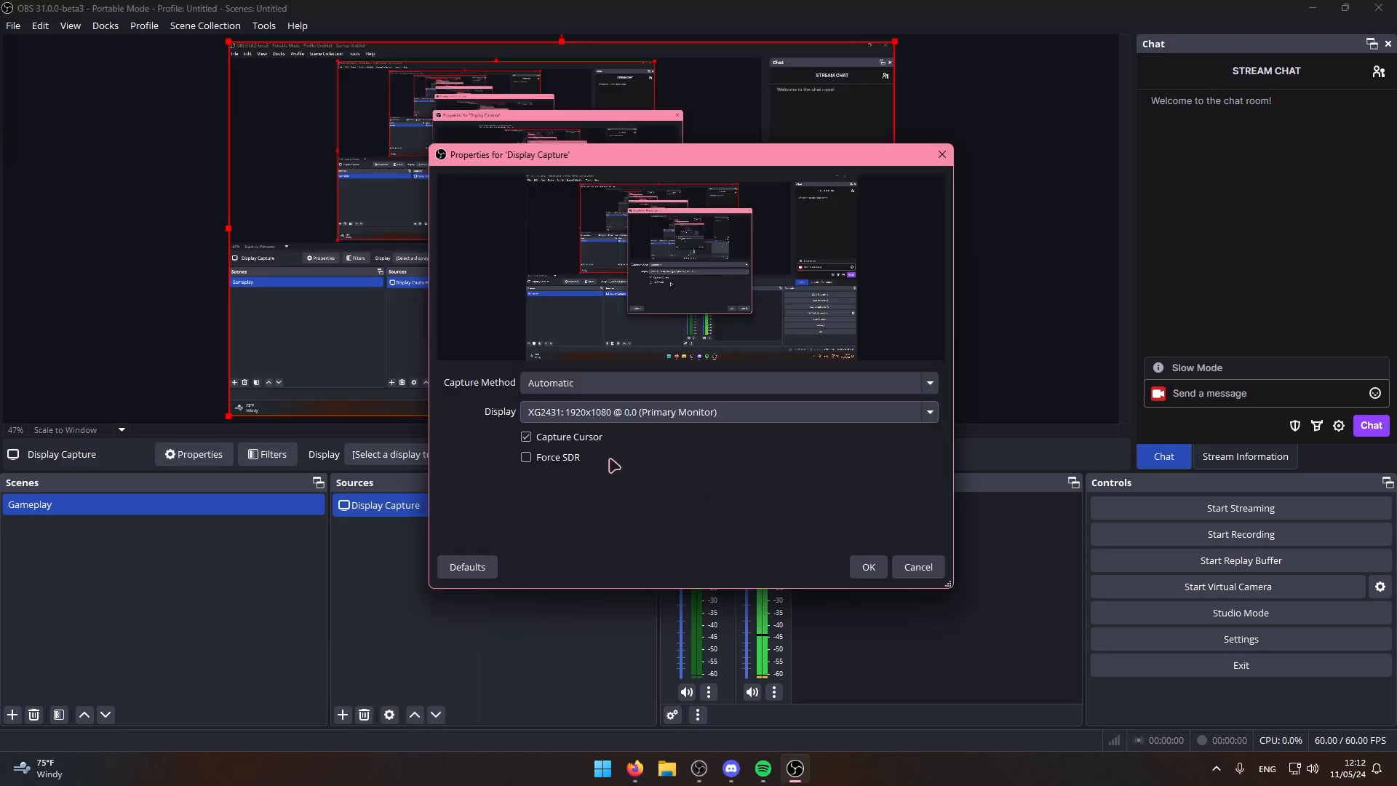
click(870, 570)
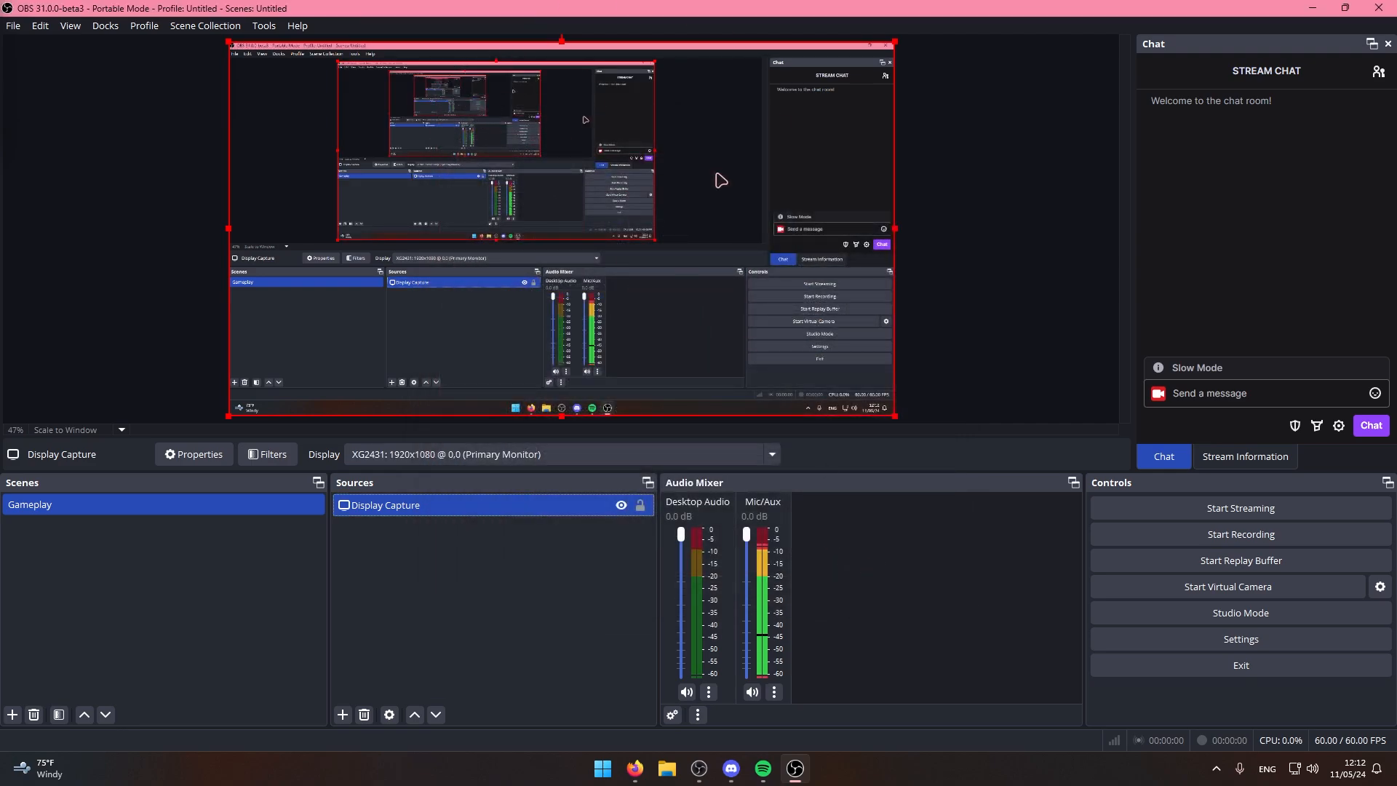
mouse_move(649, 190)
mouse_down()
mouse_move(724, 217)
mouse_move(638, 193)
mouse_move(624, 209)
mouse_move(648, 205)
mouse_up()
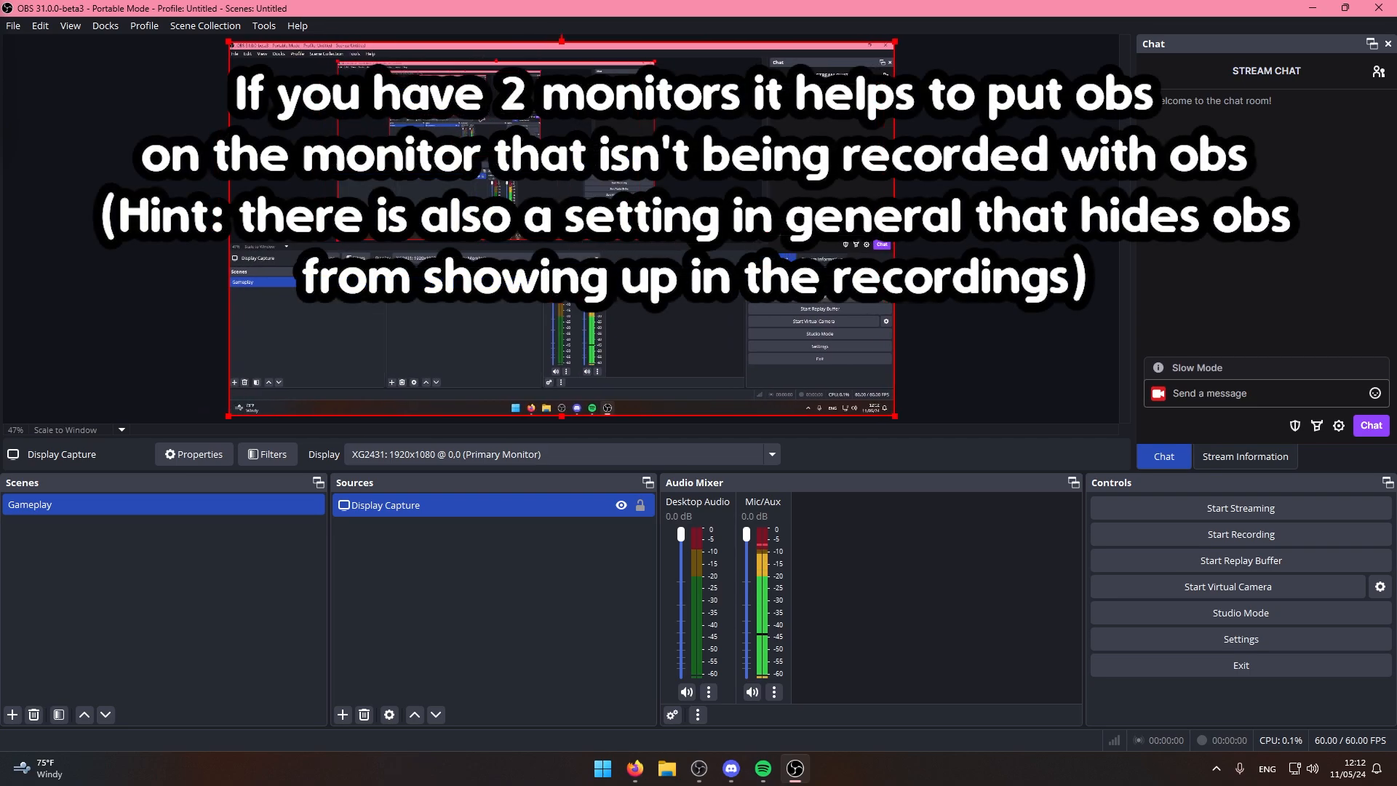
click(964, 344)
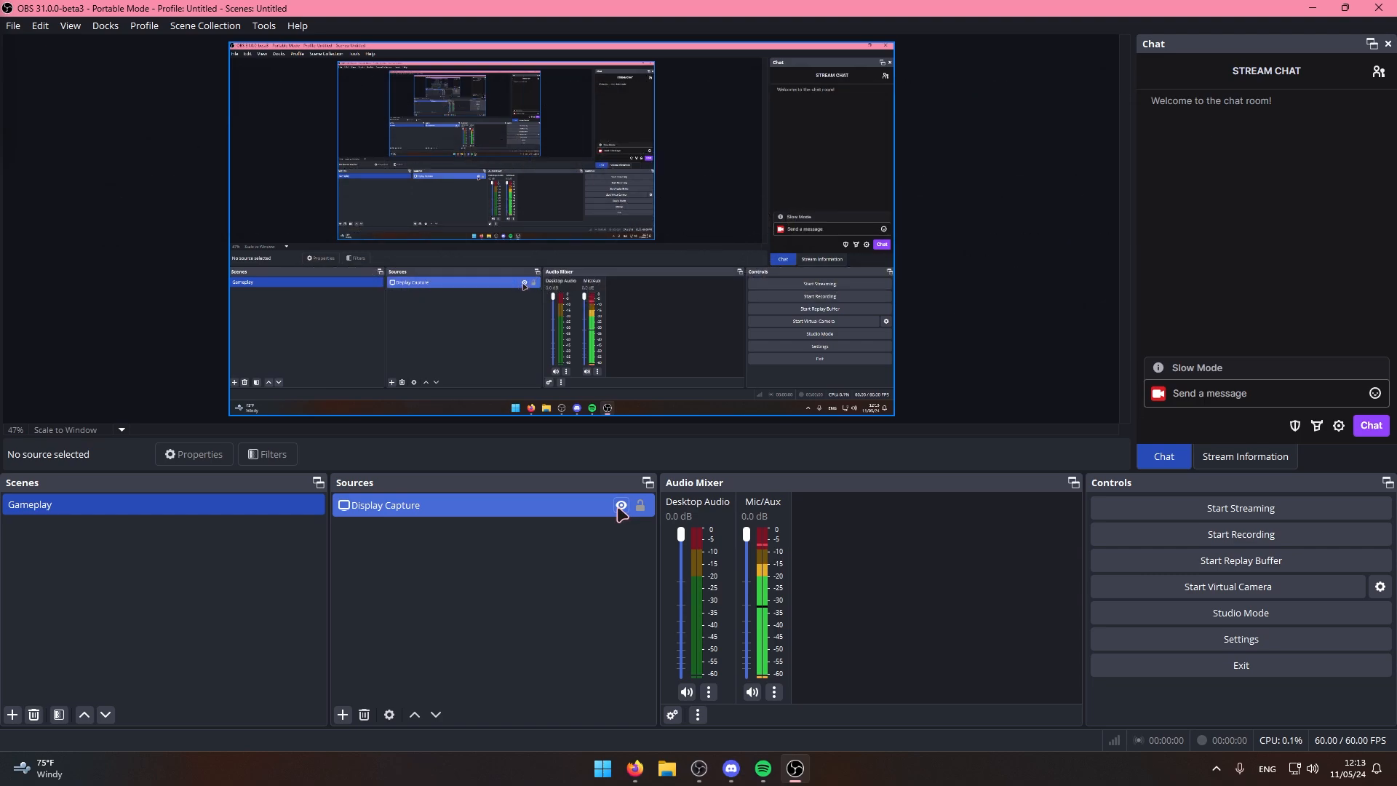
Toggle the Display Capture source's visibility off and on, and lock and unlock it
click(621, 505)
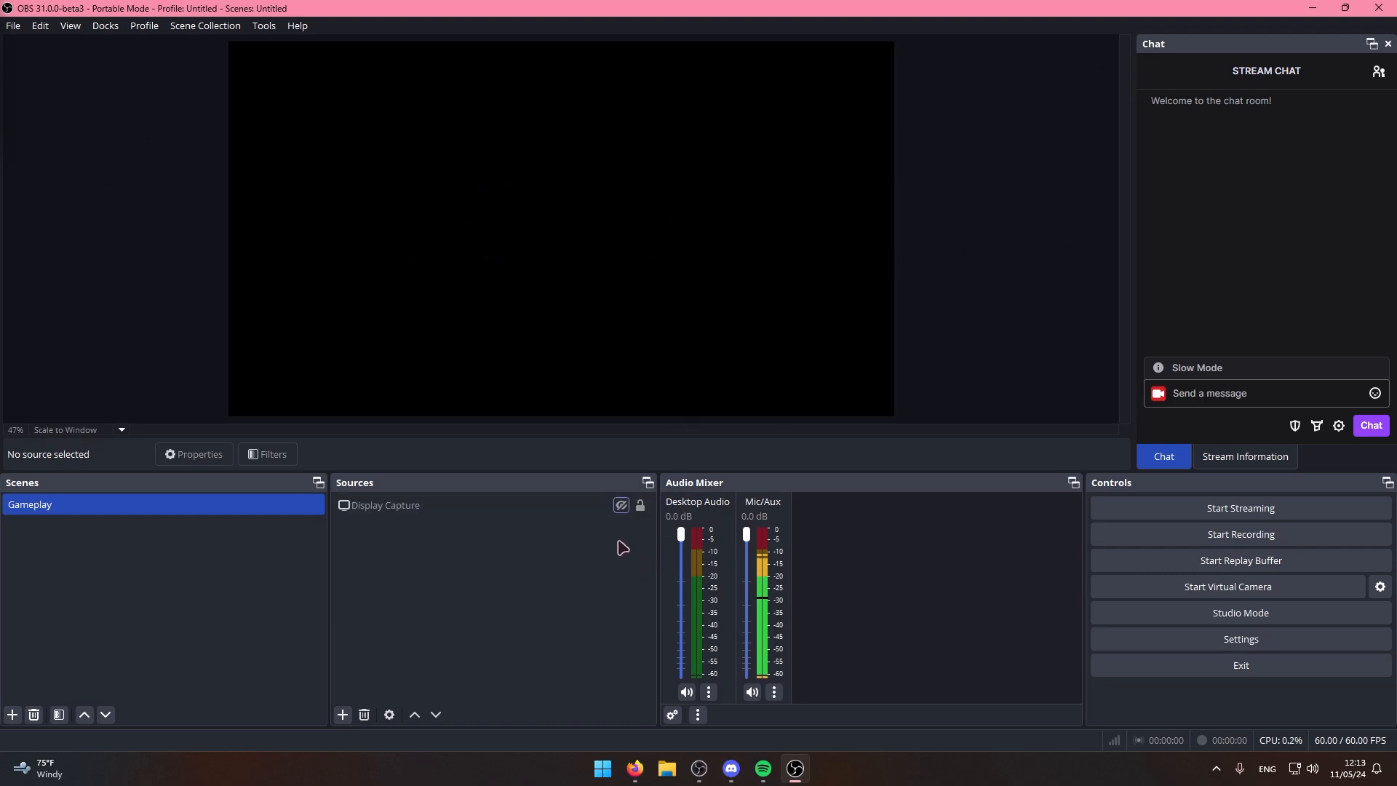
click(620, 505)
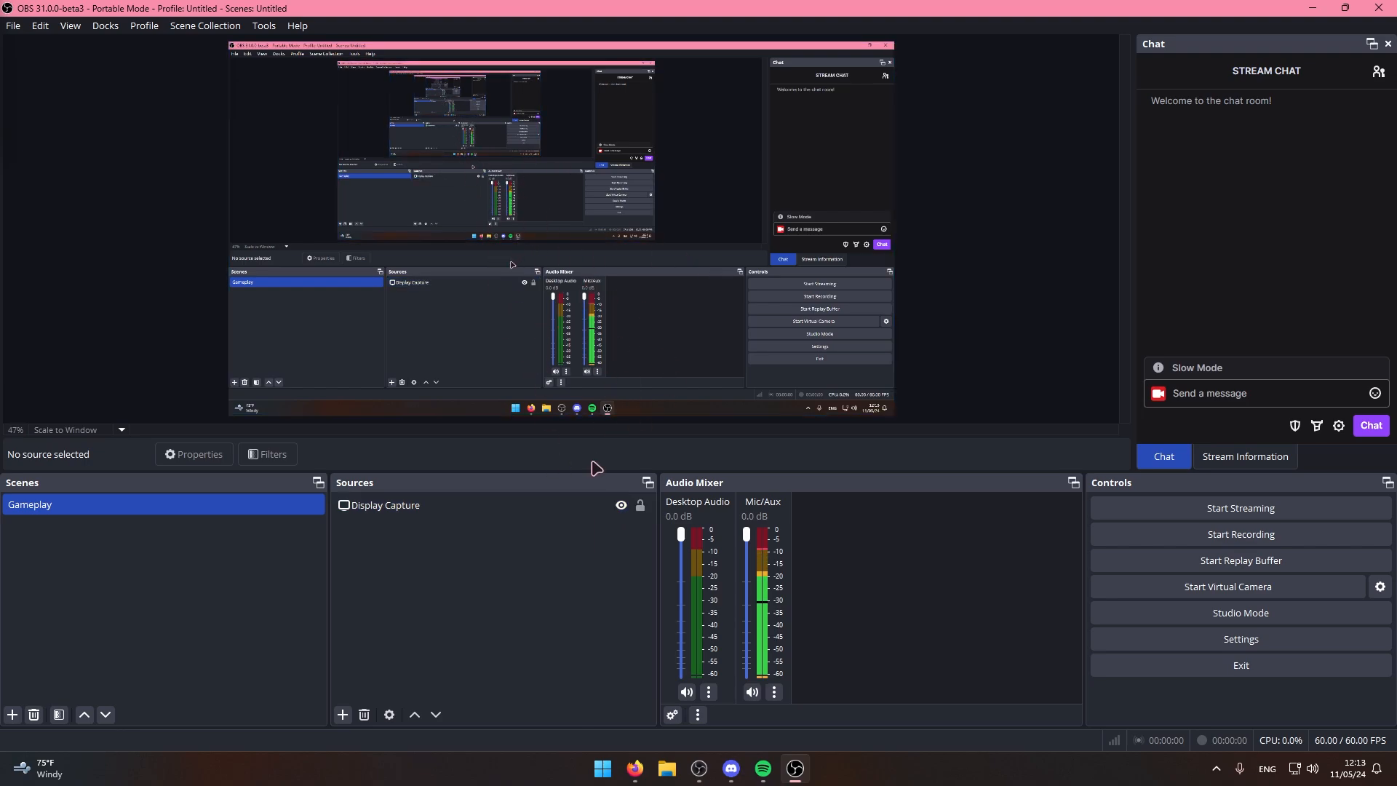
click(640, 505)
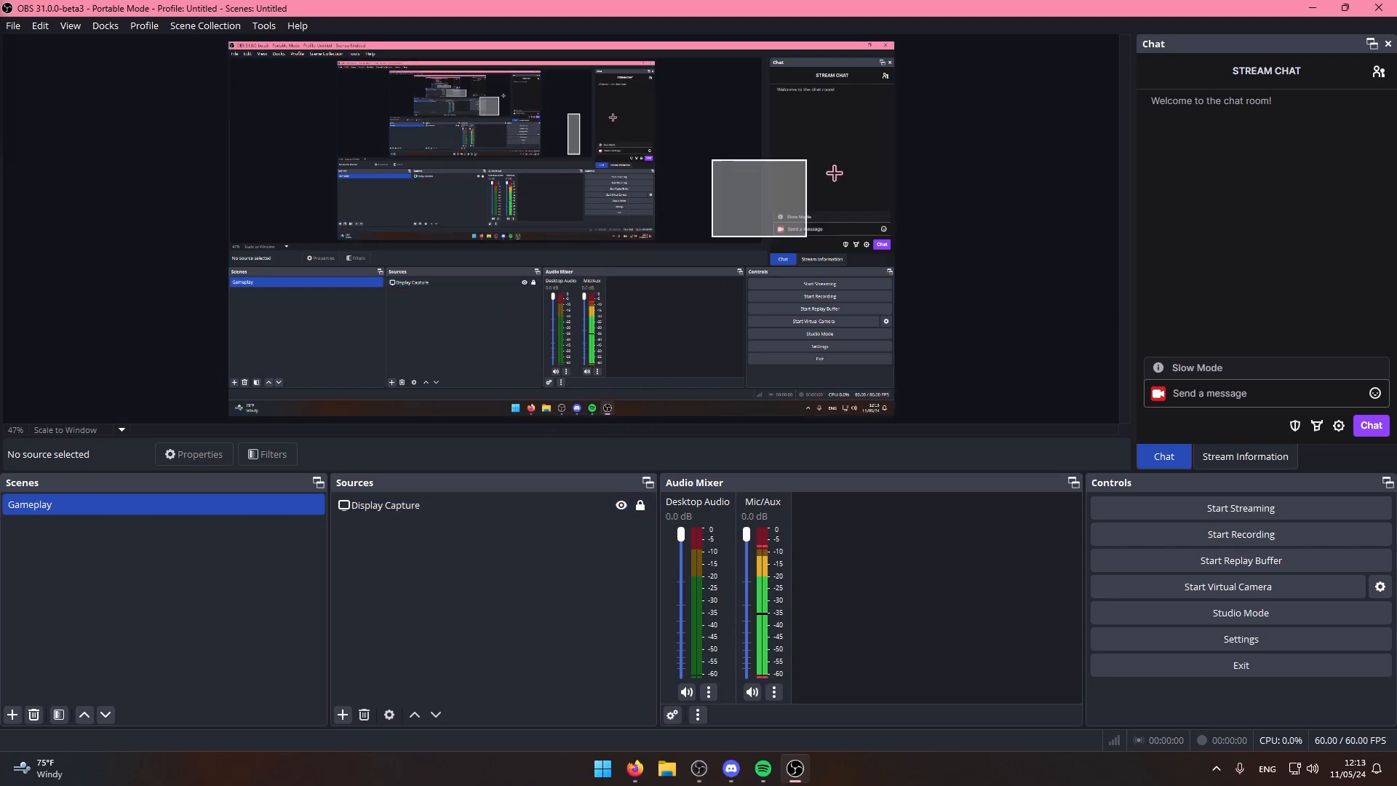
click(640, 505)
Shrink the display capture in the preview to well under half its size and move it near the middle of the canvas
mouse_move(589, 309)
mouse_down()
mouse_move(685, 339)
mouse_move(590, 309)
mouse_up()
drag(894, 414, 493, 189)
drag(410, 143, 586, 295)
click(1017, 271)
Reset the Display Capture source's transform and deselect it
right_click(471, 508)
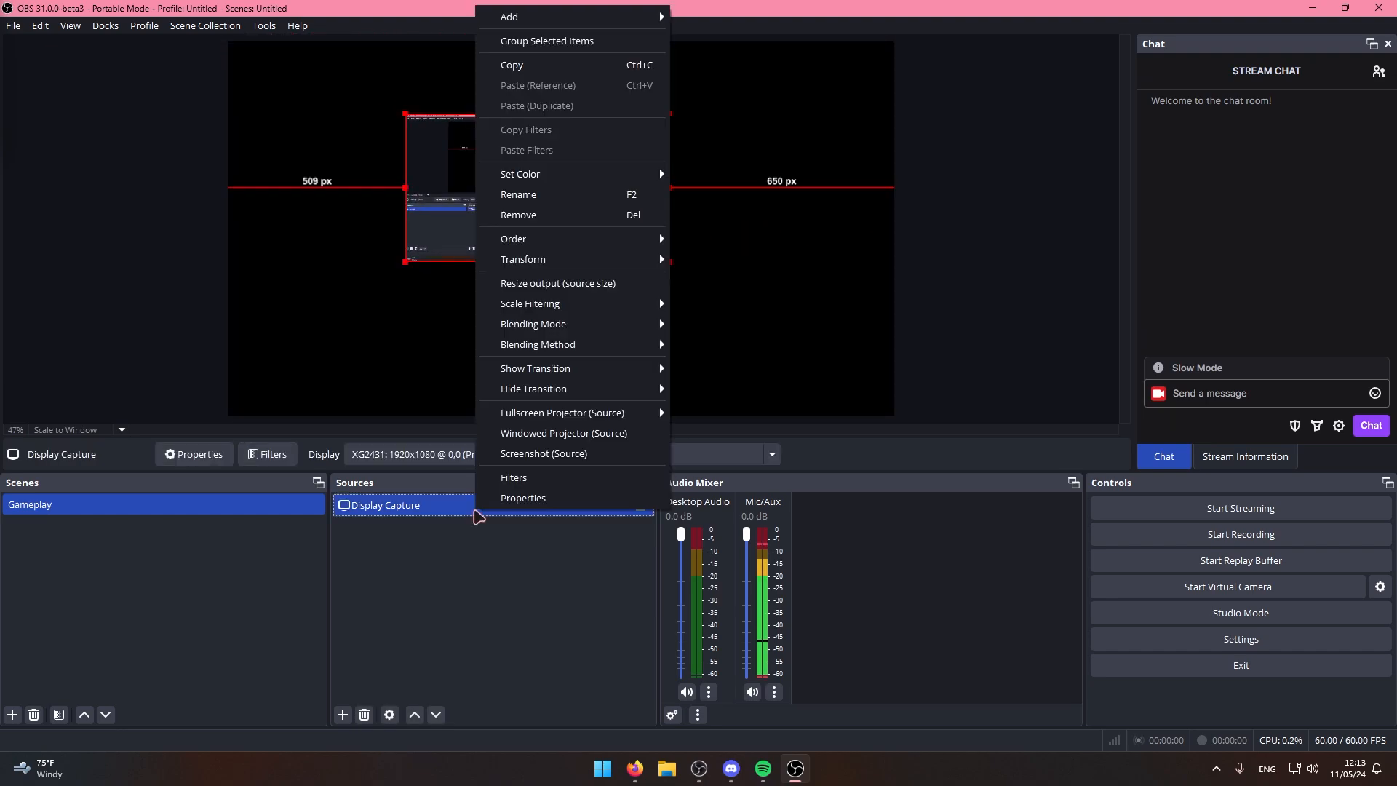
mouse_move(564, 259)
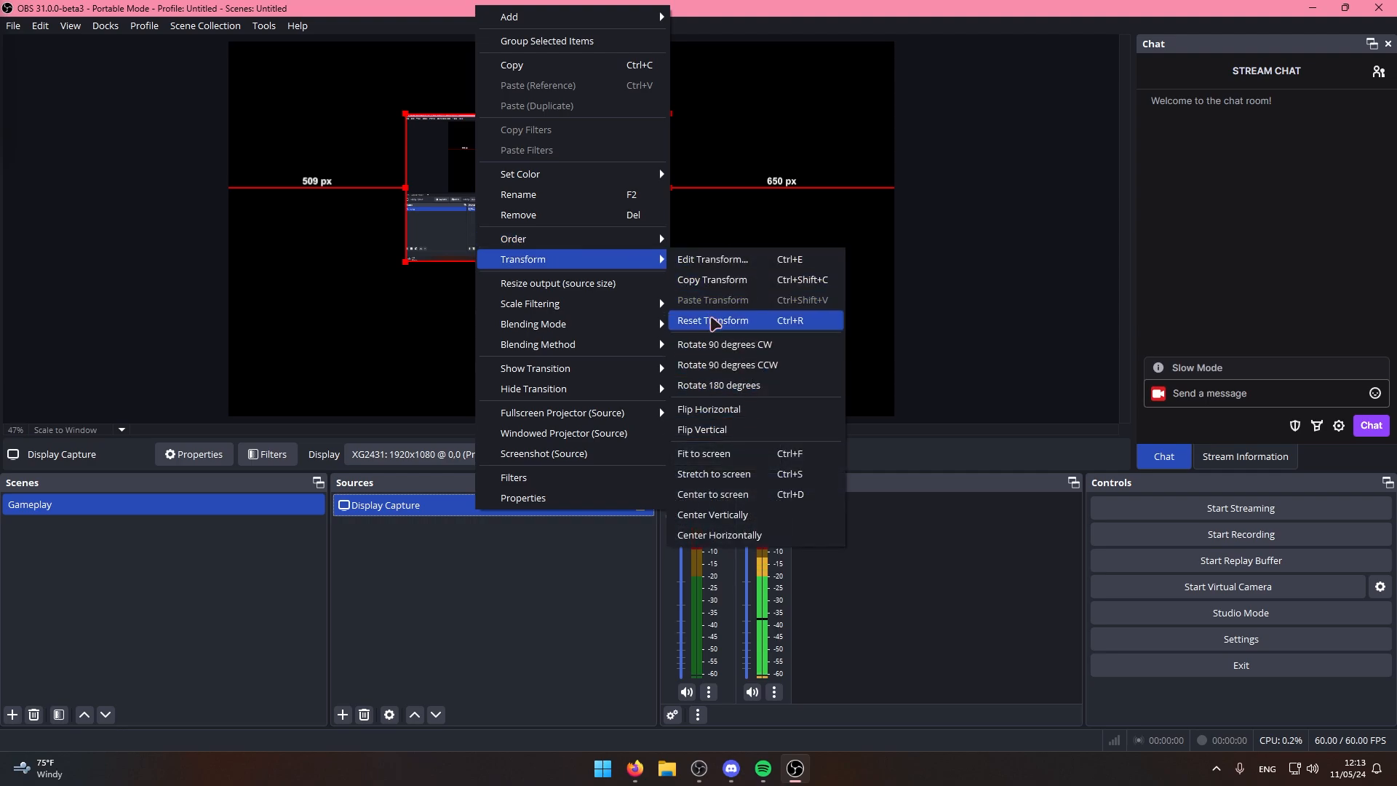
click(716, 320)
click(967, 240)
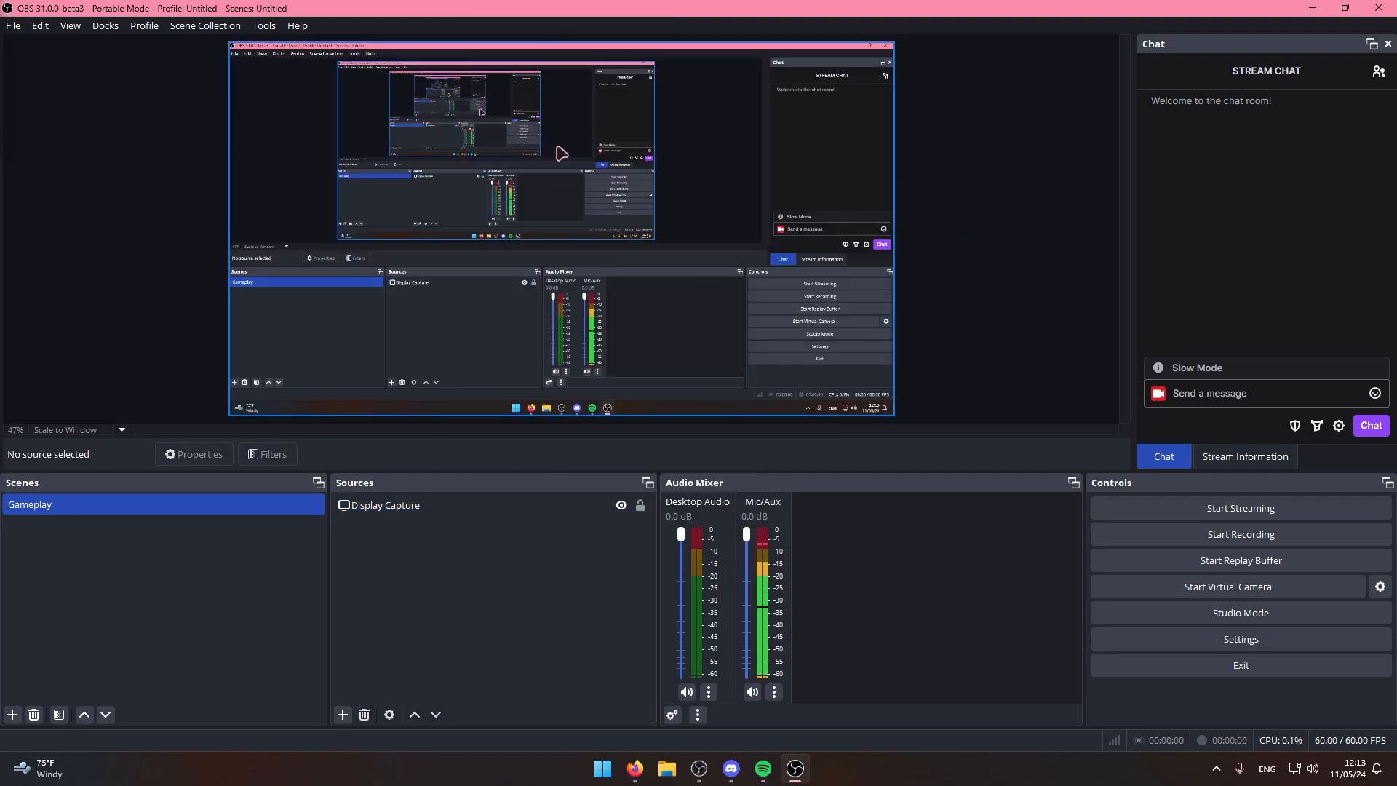
Lock the Display Capture source and hide it from the scene
click(621, 504)
click(622, 504)
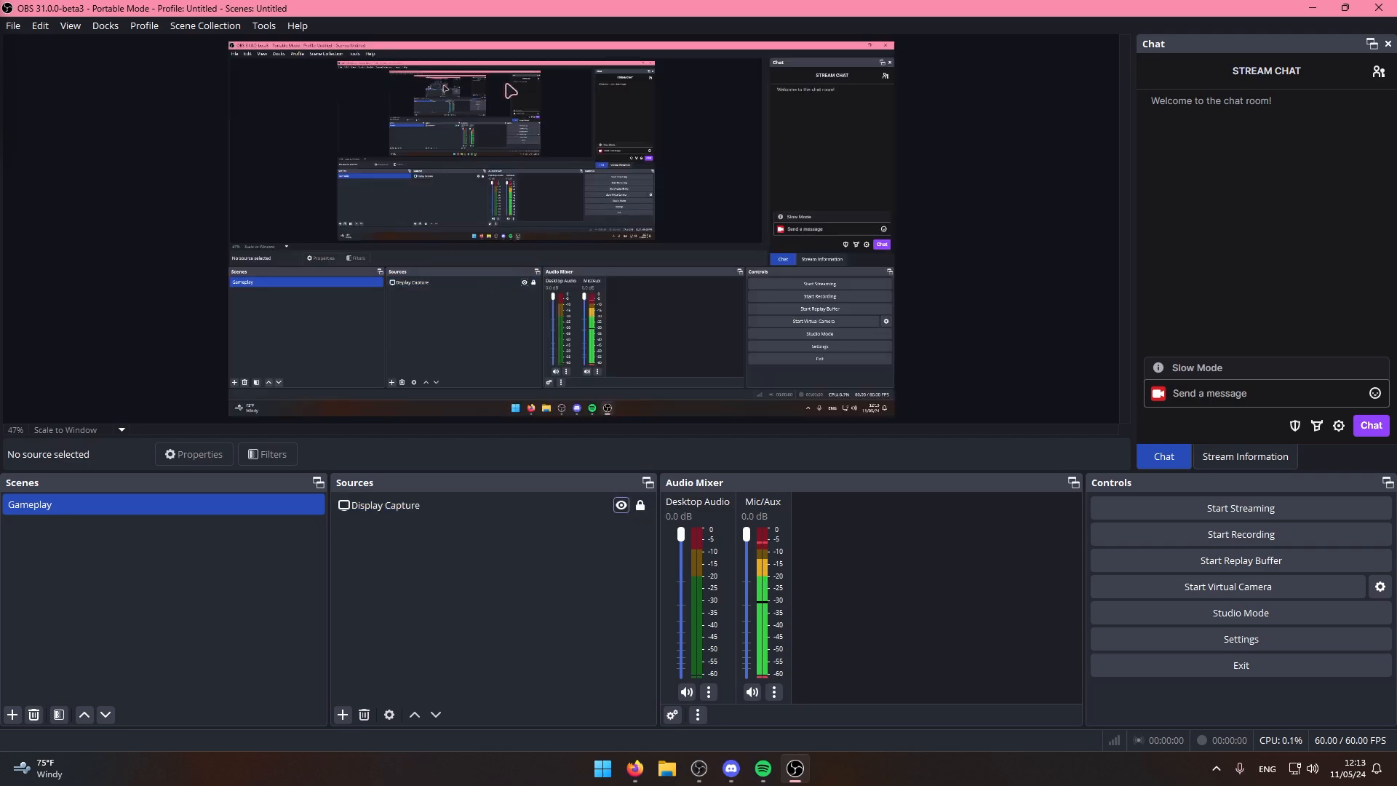
click(622, 505)
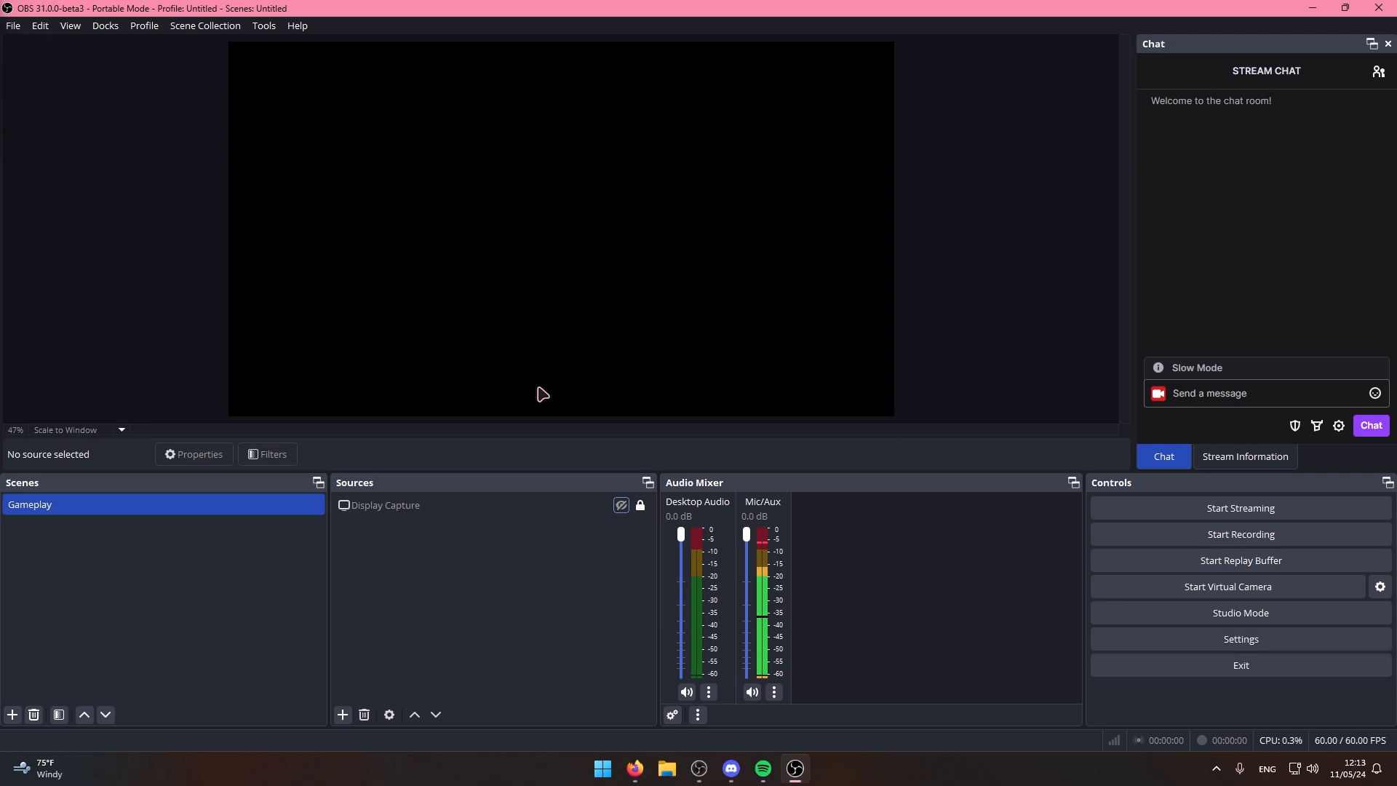
Add a new Game Capture source to the Gameplay scene
right_click(419, 604)
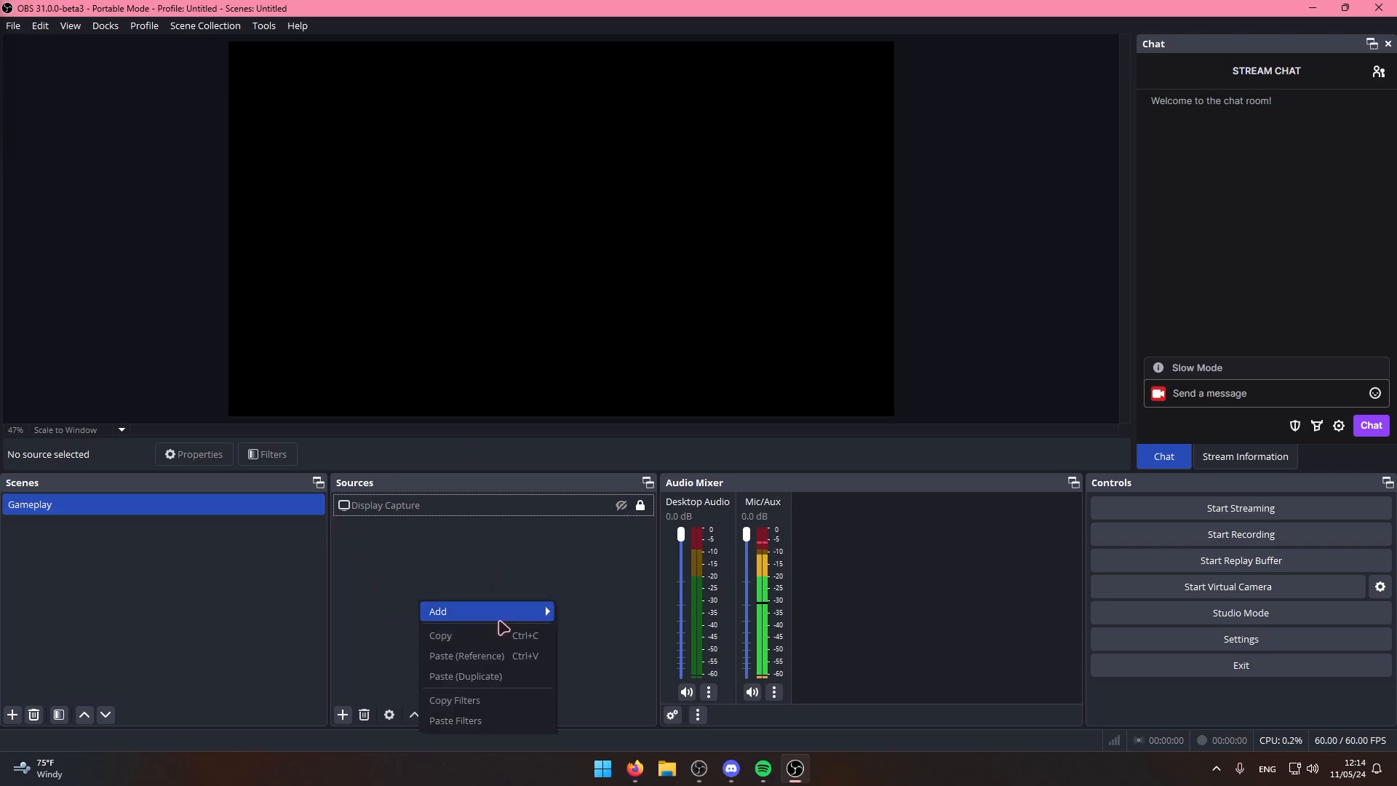
mouse_move(499, 621)
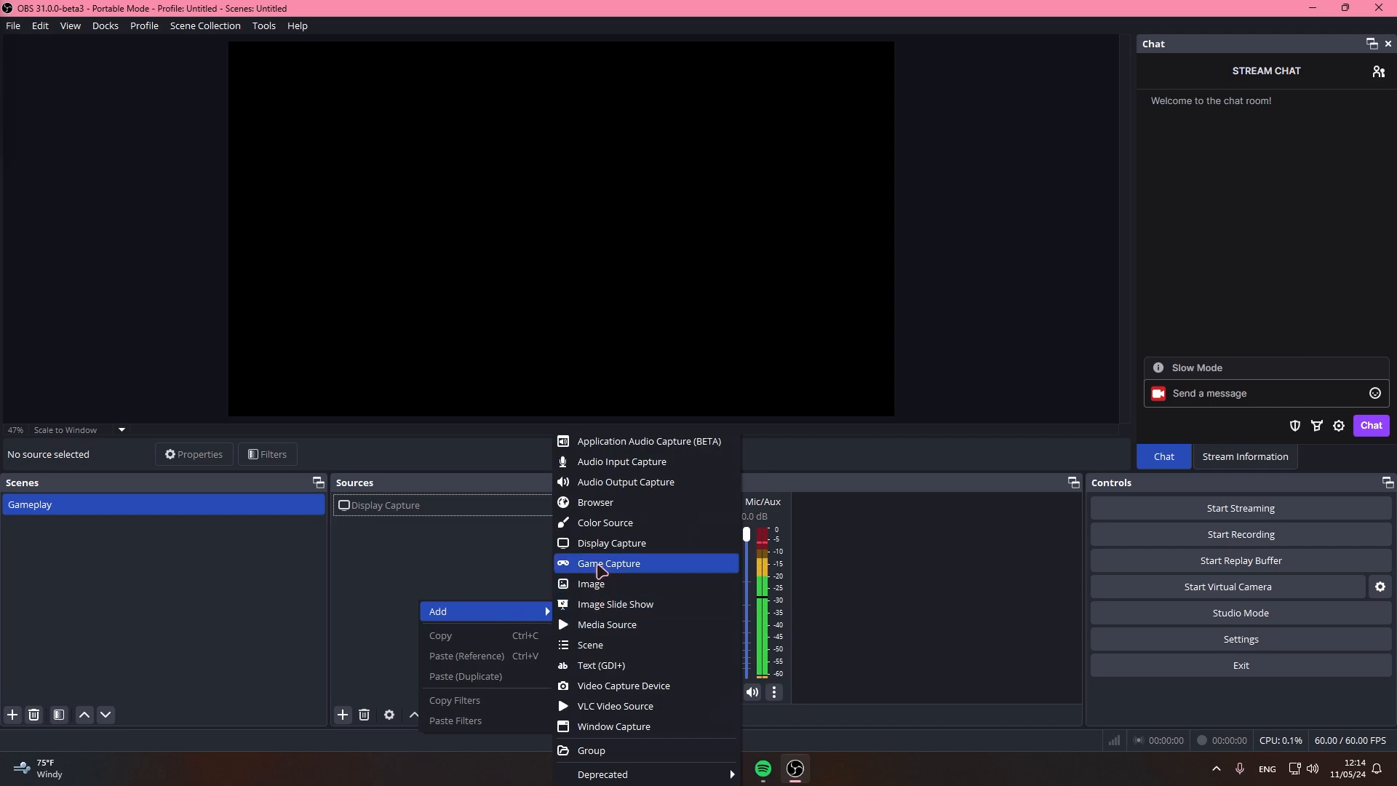
click(600, 566)
click(734, 470)
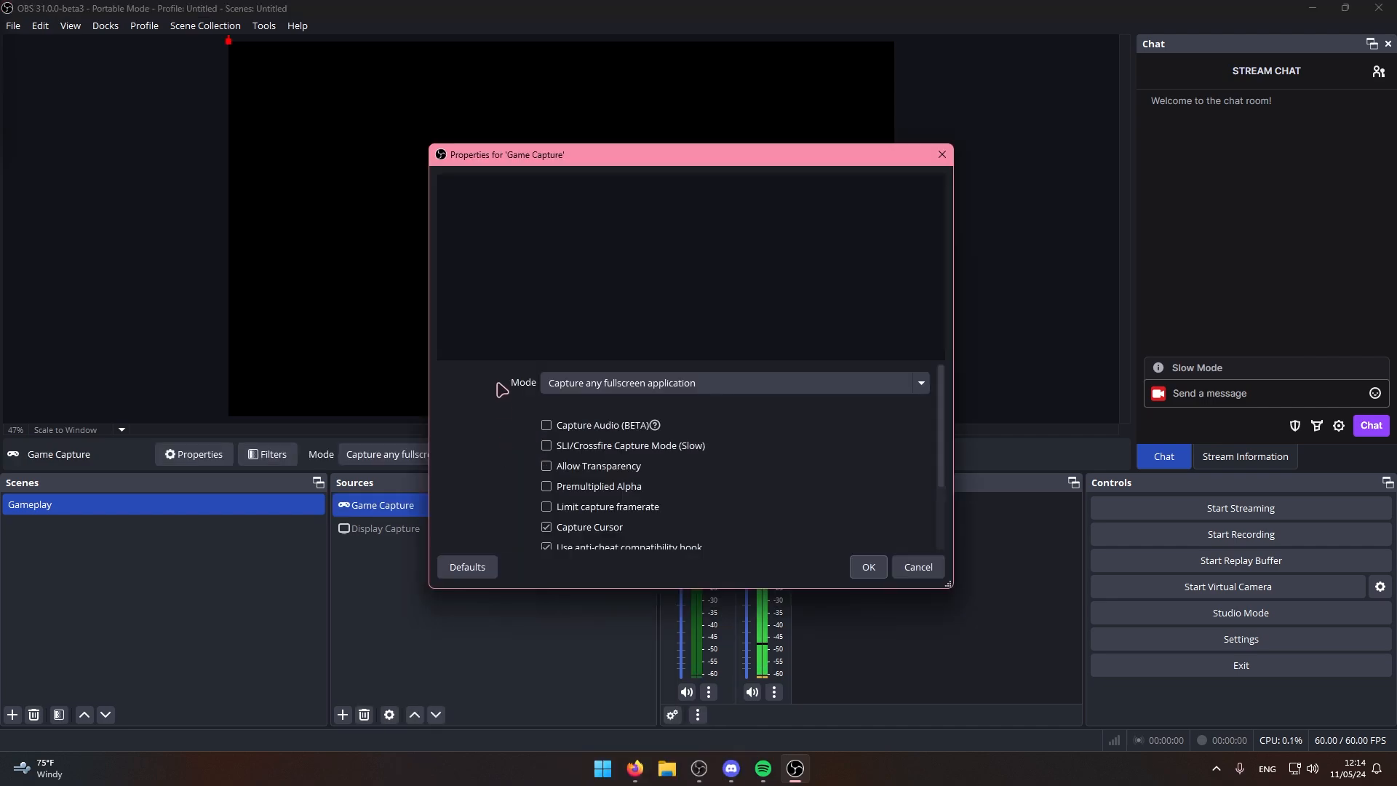
Enable capturing third-party overlays for the Game Capture source, accept its properties and lock the source
scroll(483, 450, down, 2)
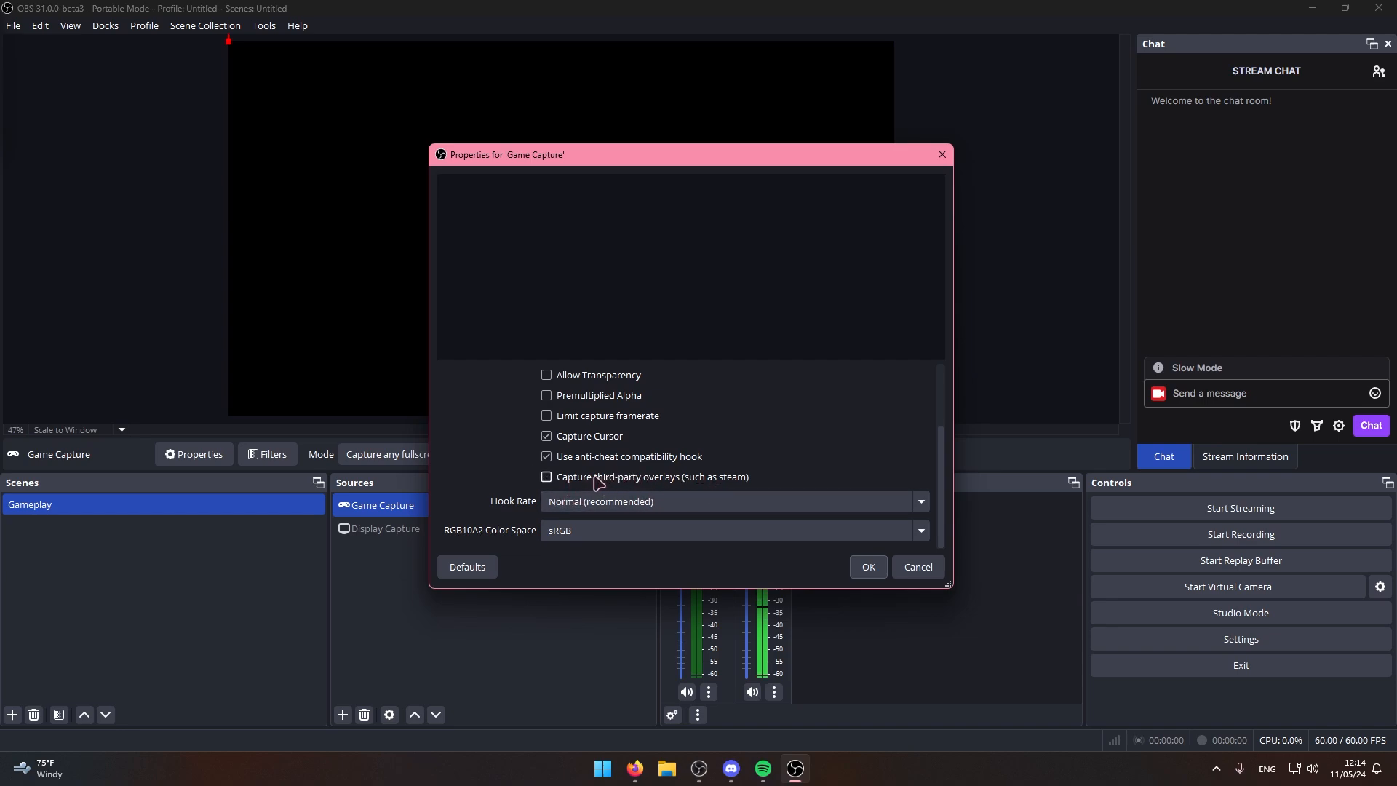
click(547, 477)
scroll(538, 480, up, 2)
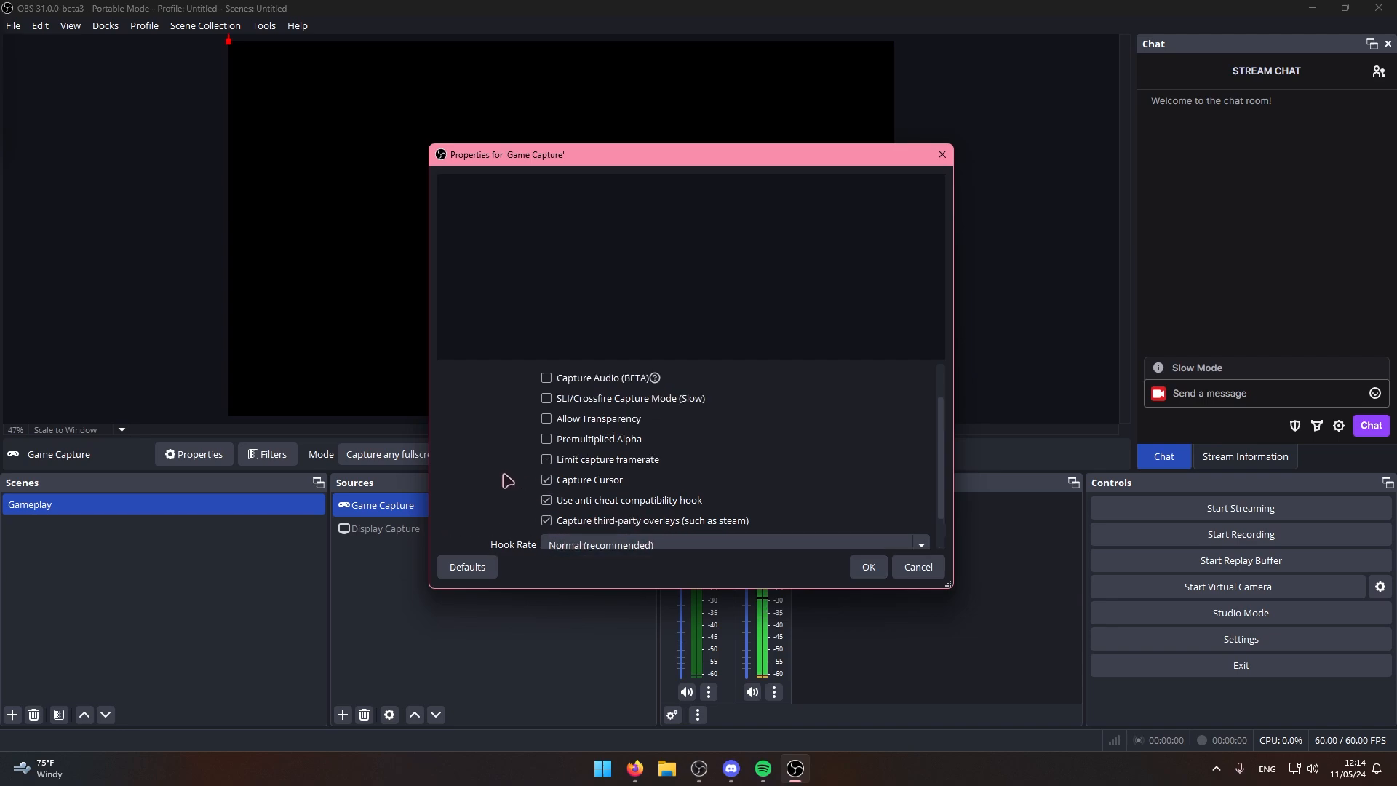
scroll(509, 477, down, 2)
scroll(523, 483, up, 4)
click(868, 566)
click(640, 506)
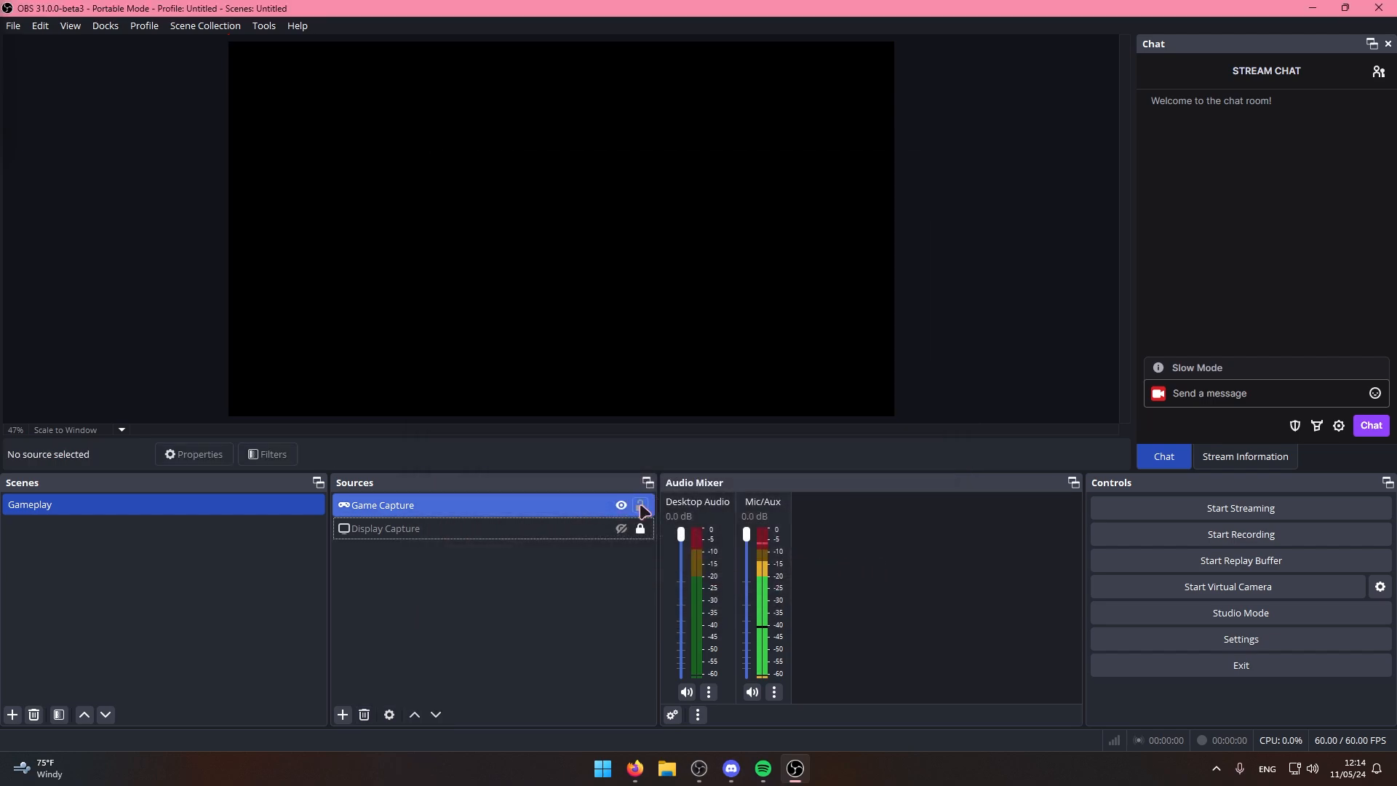
click(640, 506)
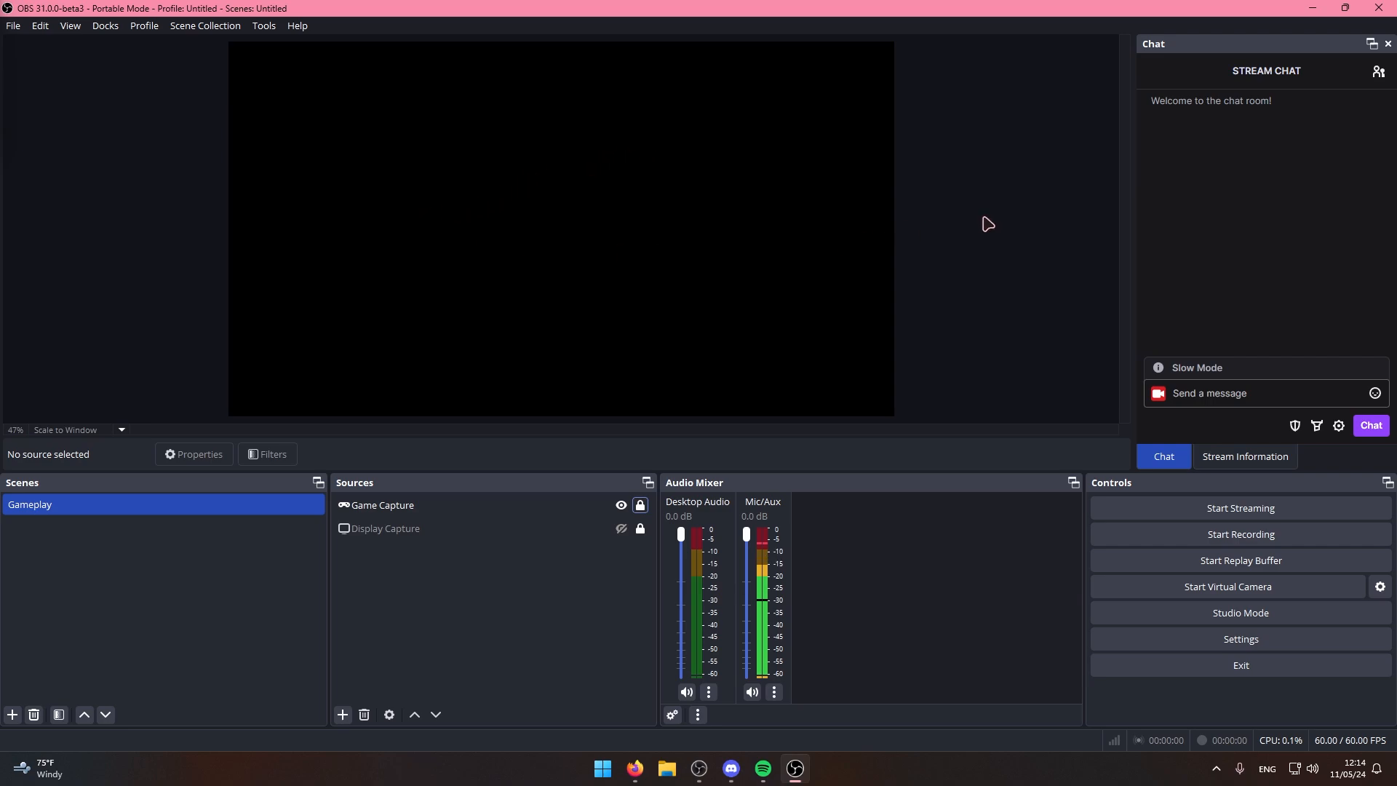
drag(1017, 206, 940, 238)
drag(666, 260, 797, 287)
key(alt+Tab)
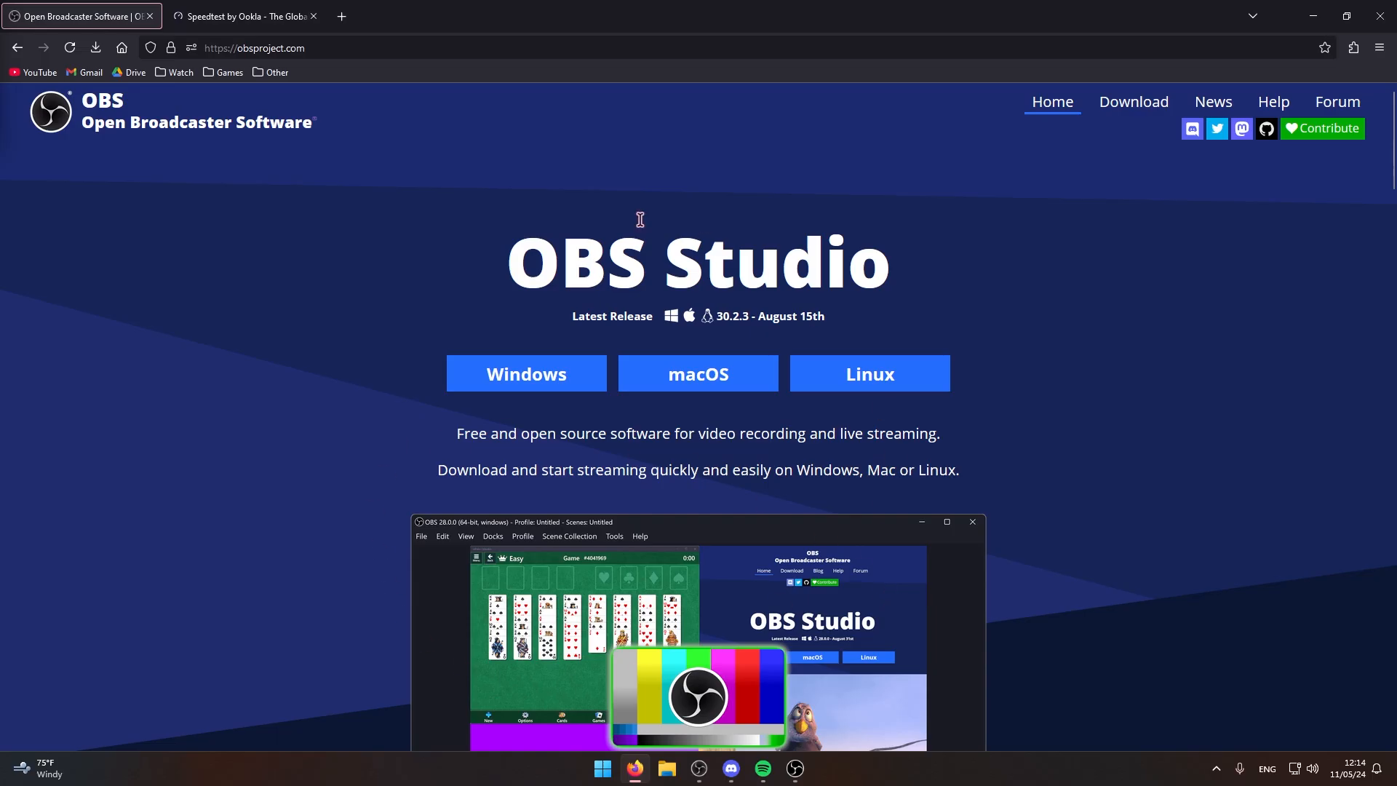
drag(858, 13, 836, 148)
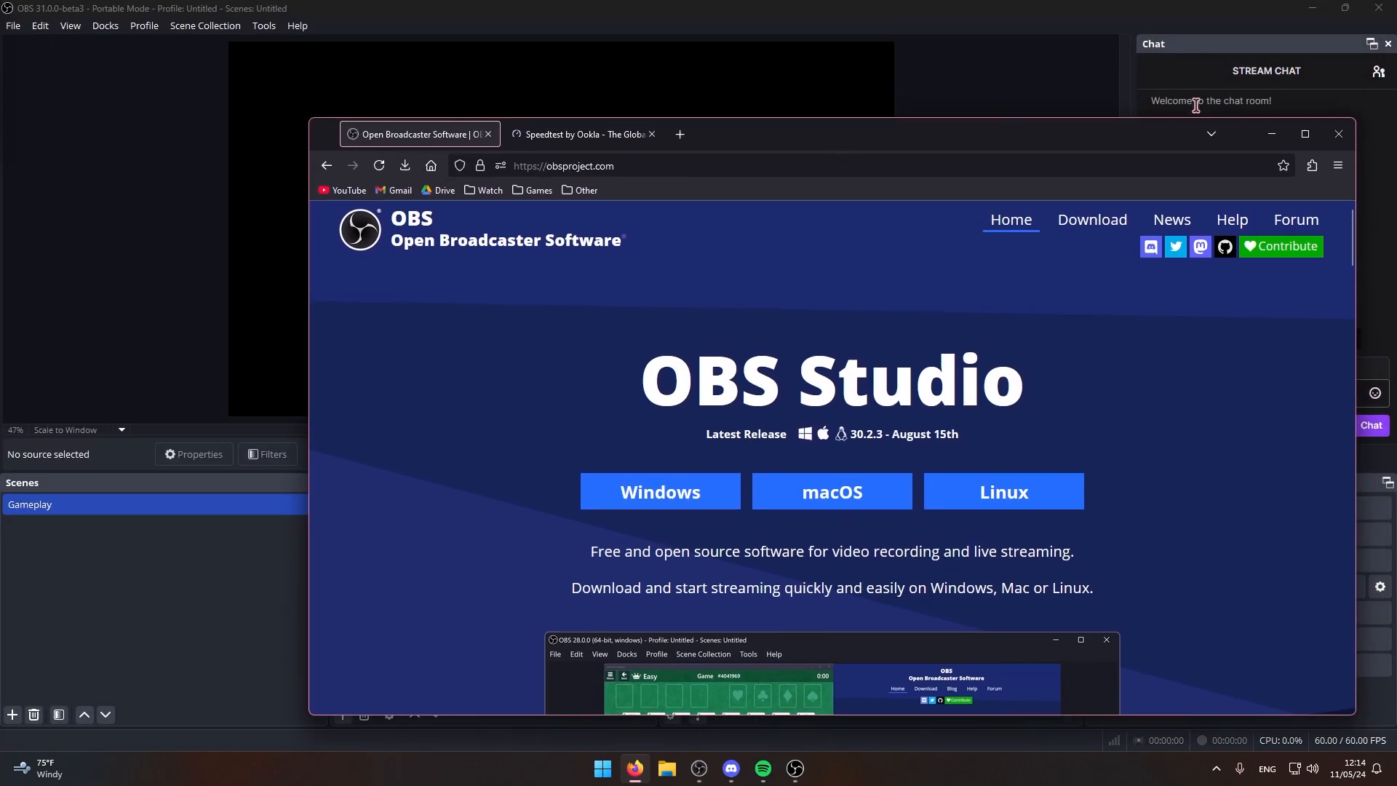
click(1272, 135)
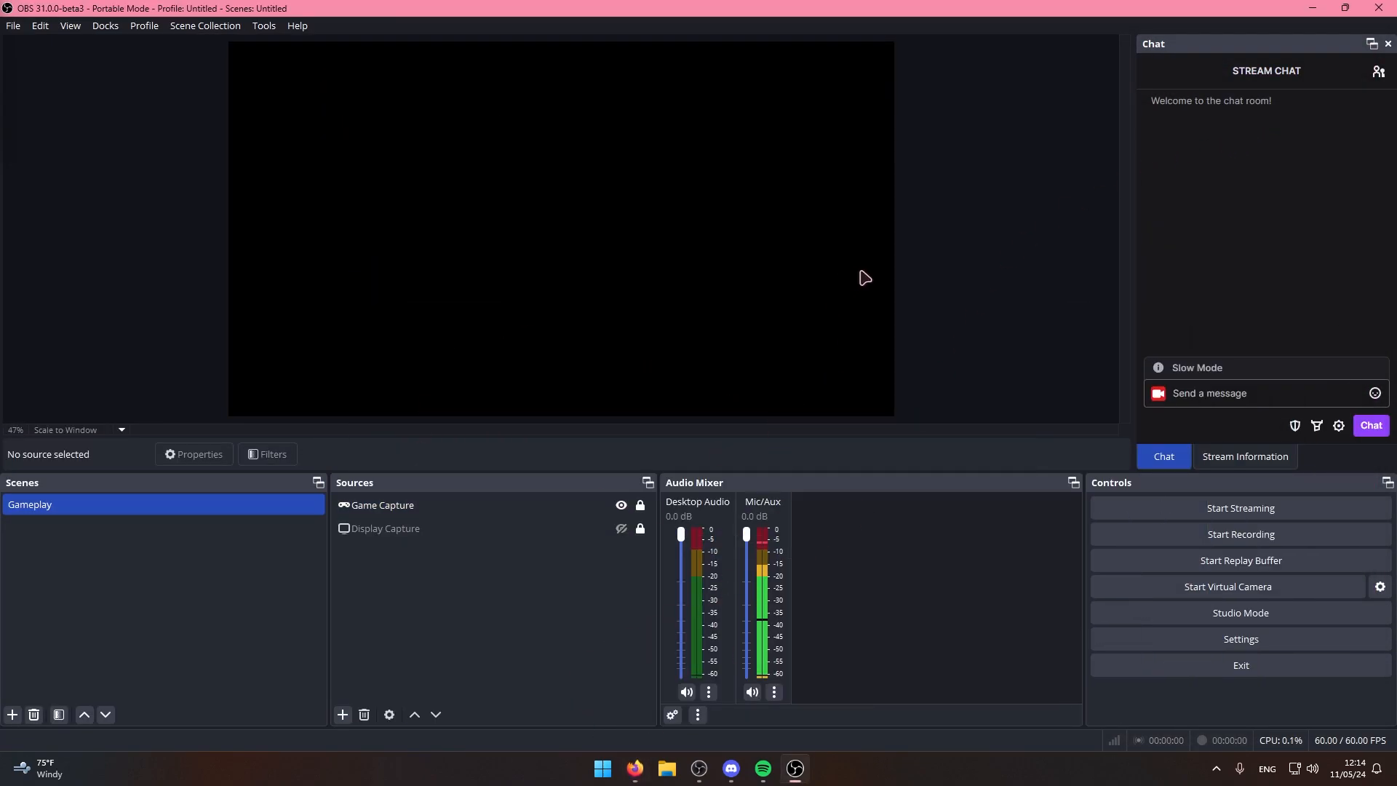
drag(960, 251, 119, 336)
Show the Display Capture source together with the Game Capture source in the Gameplay scene
click(430, 531)
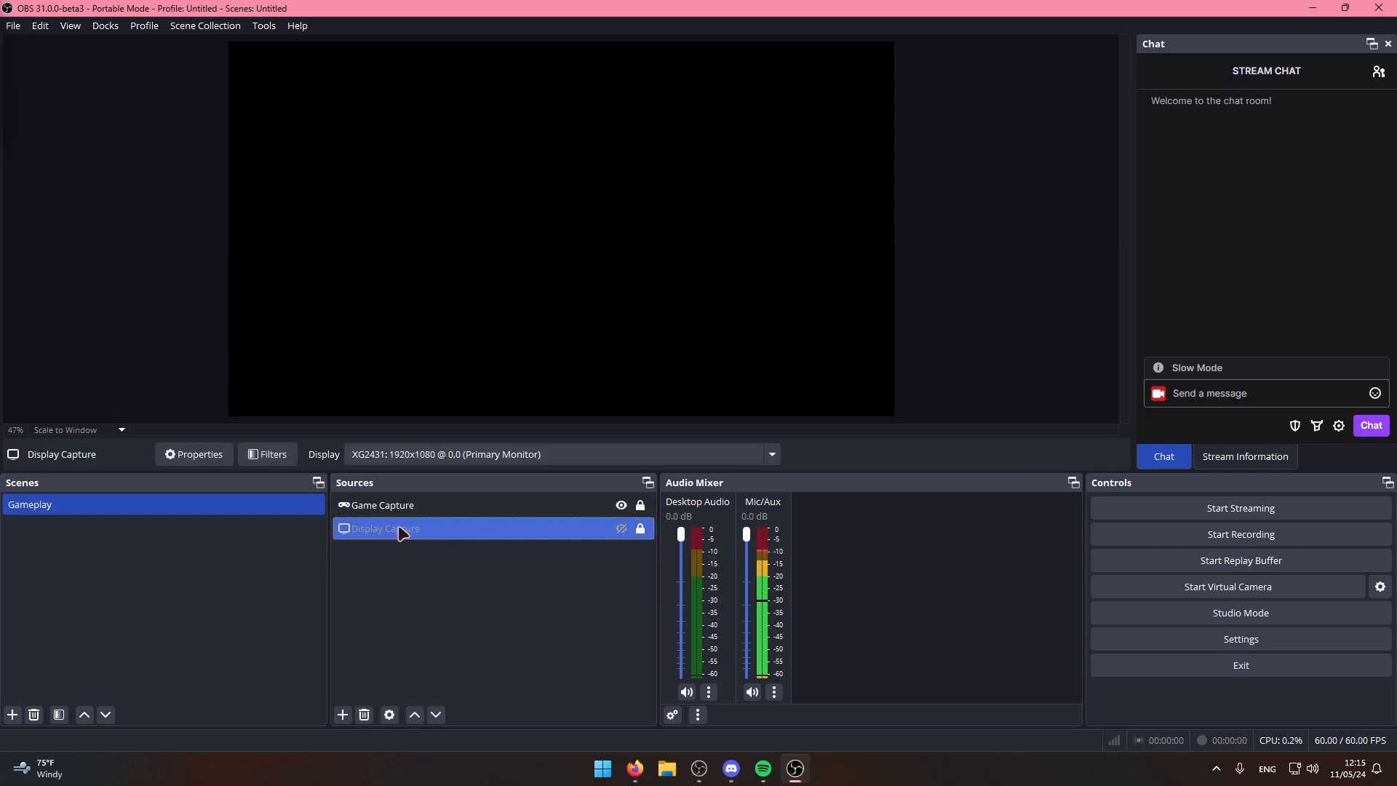
click(621, 528)
click(607, 505)
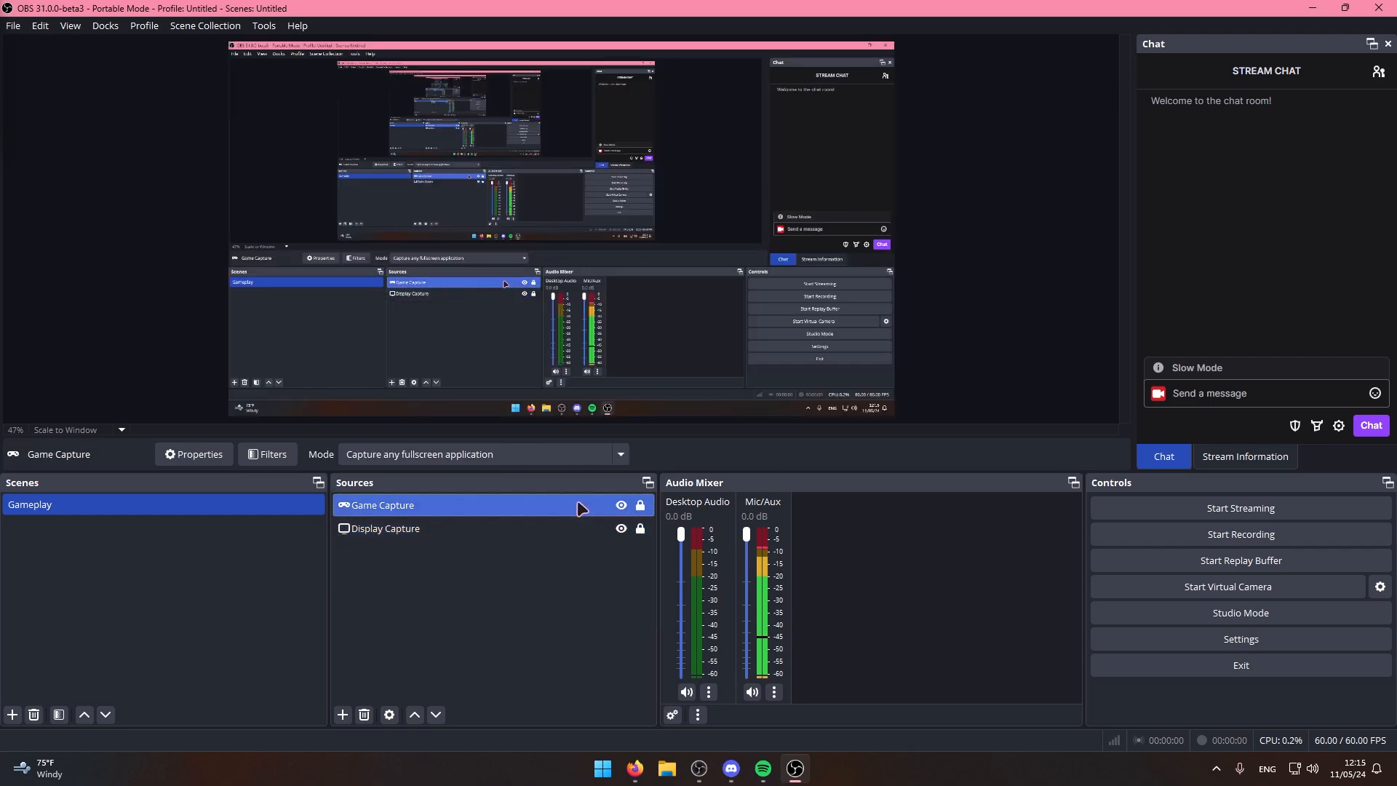
drag(1011, 160, 937, 342)
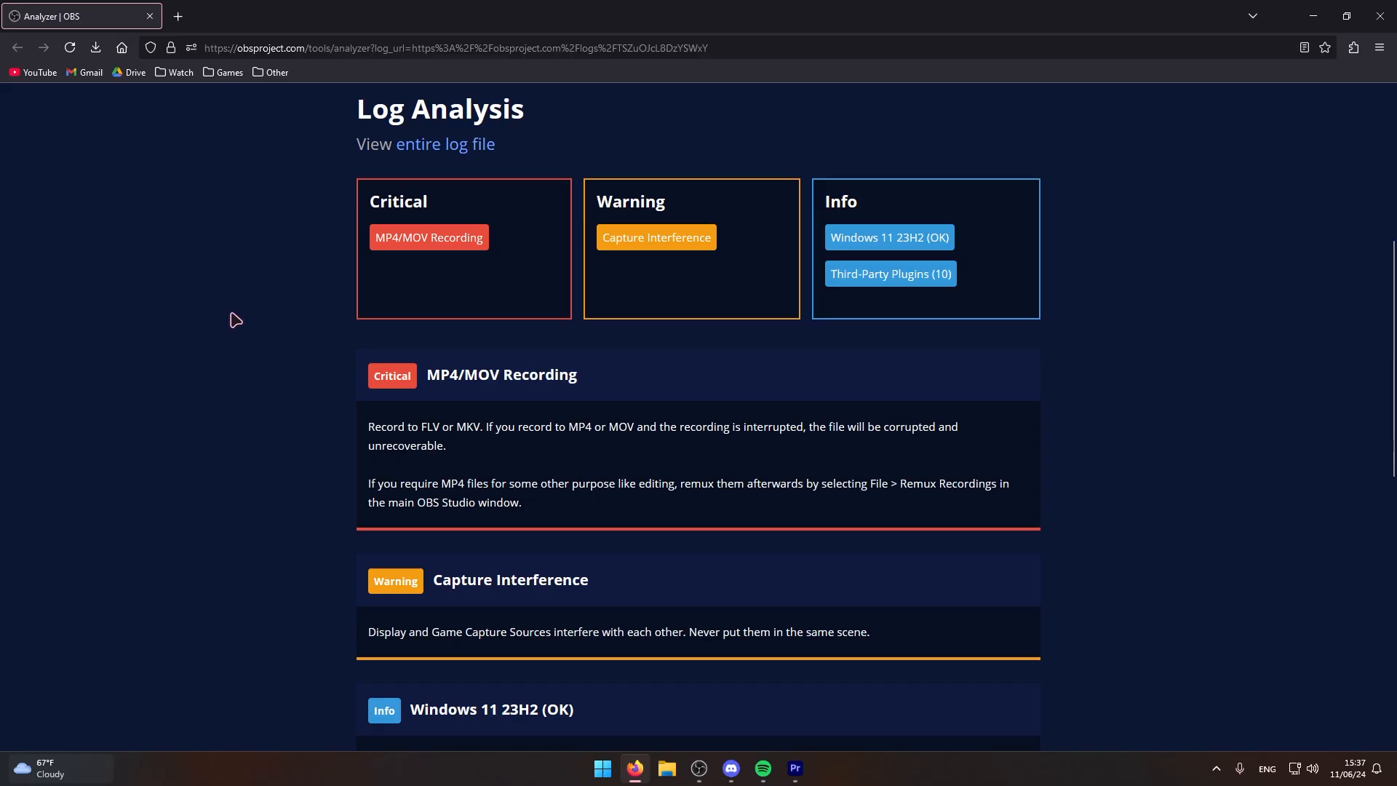
Examine the Capture Interference warning on the OBS log analysis page about using Display and Game Capture together
scroll(299, 570, down, 3)
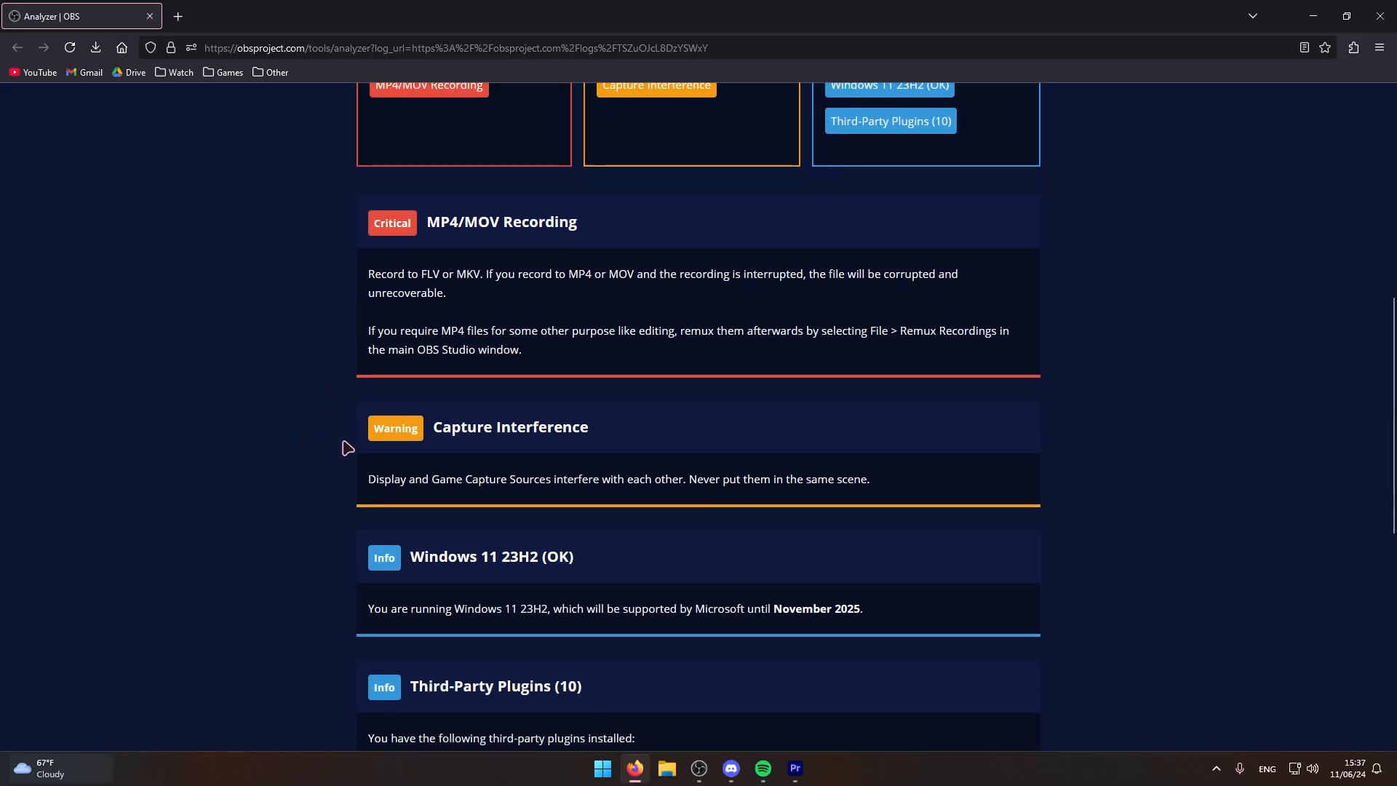
triple_click(382, 478)
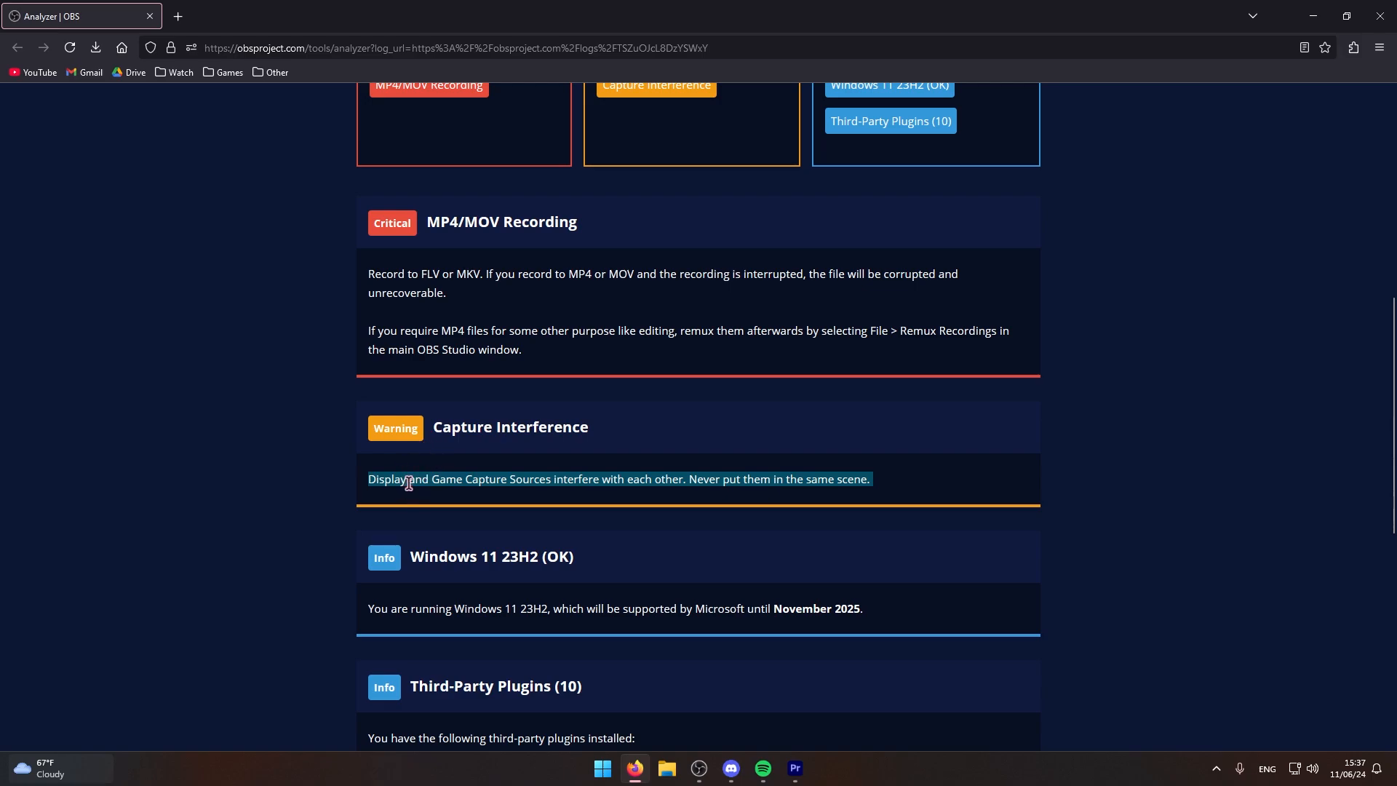
click(446, 481)
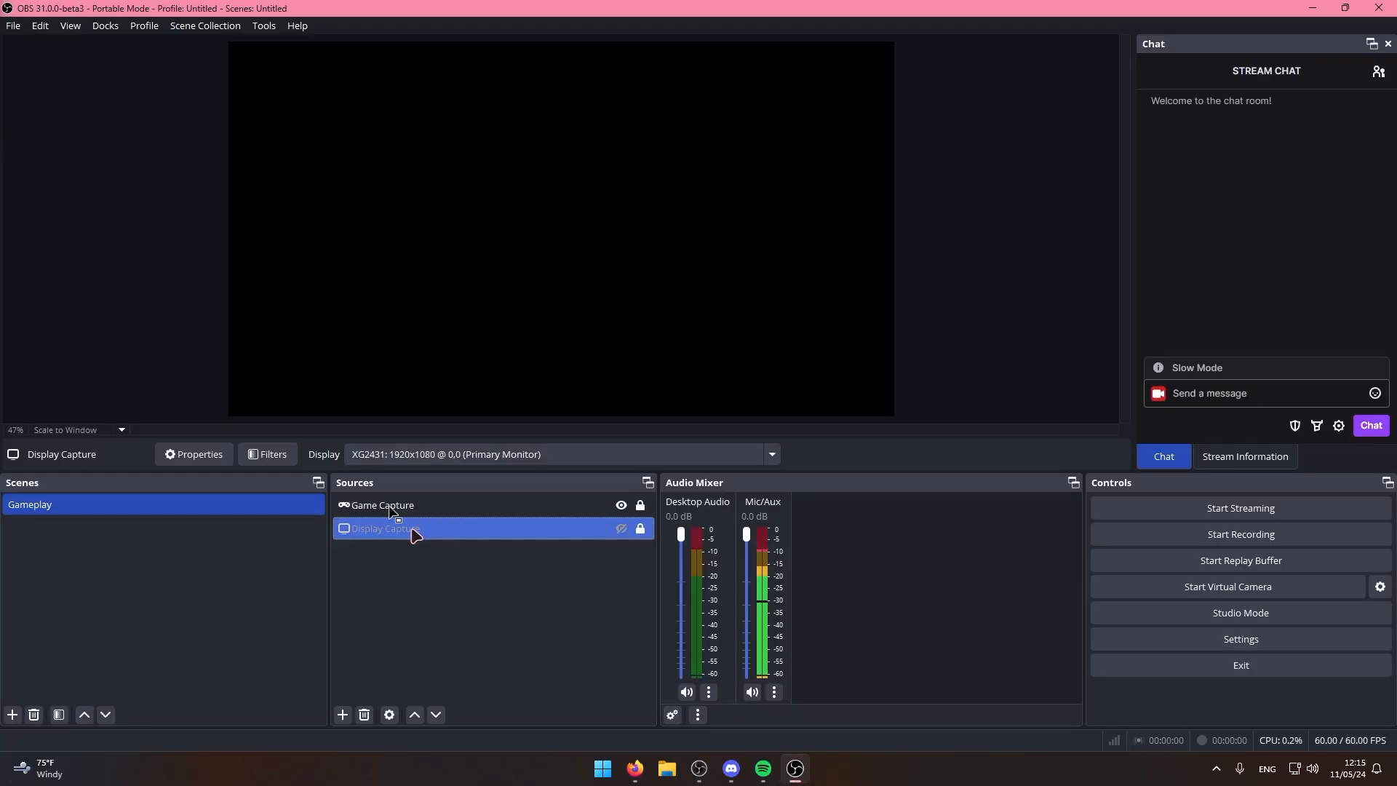
mouse_move(414, 533)
mouse_down()
mouse_move(399, 499)
mouse_move(399, 537)
mouse_up()
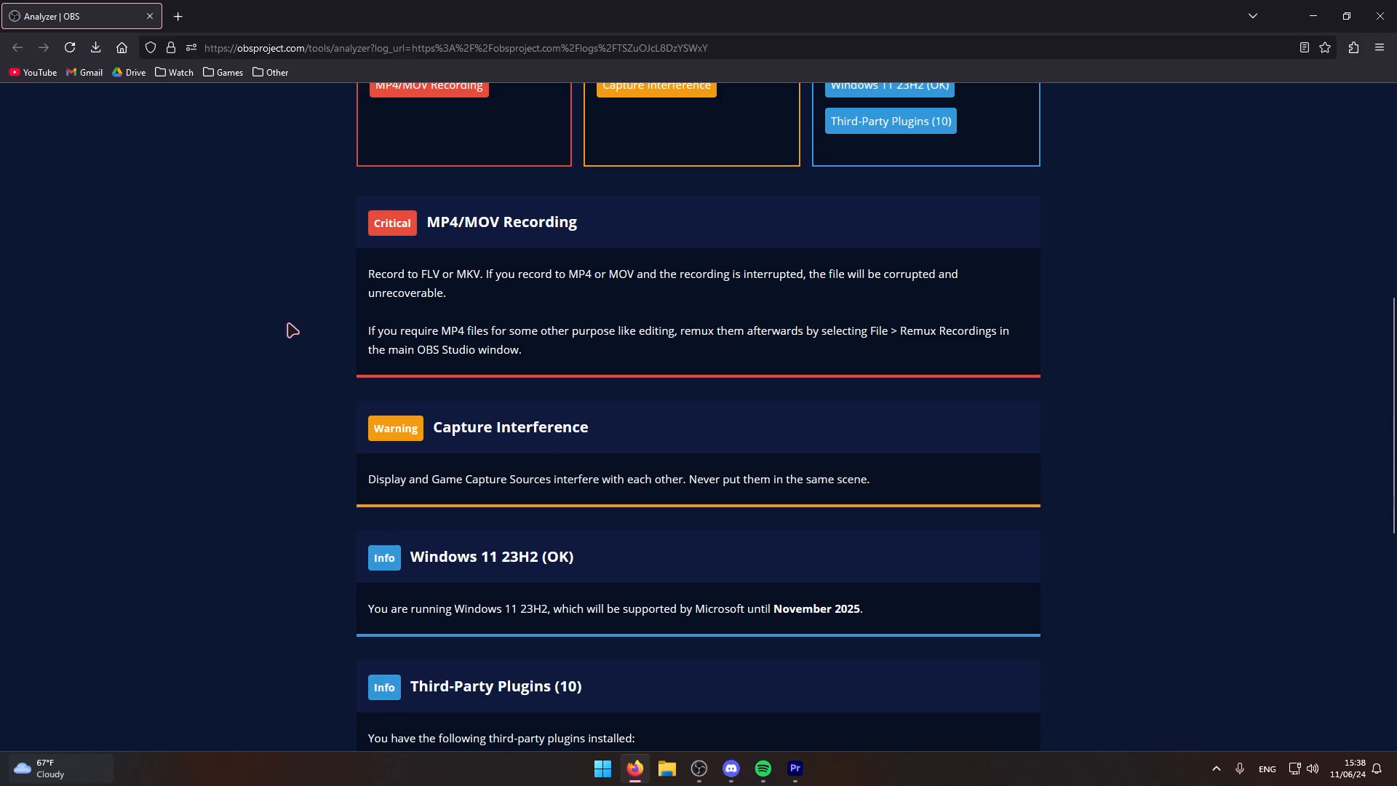
scroll(283, 480, up, 3)
scroll(265, 389, down, 4)
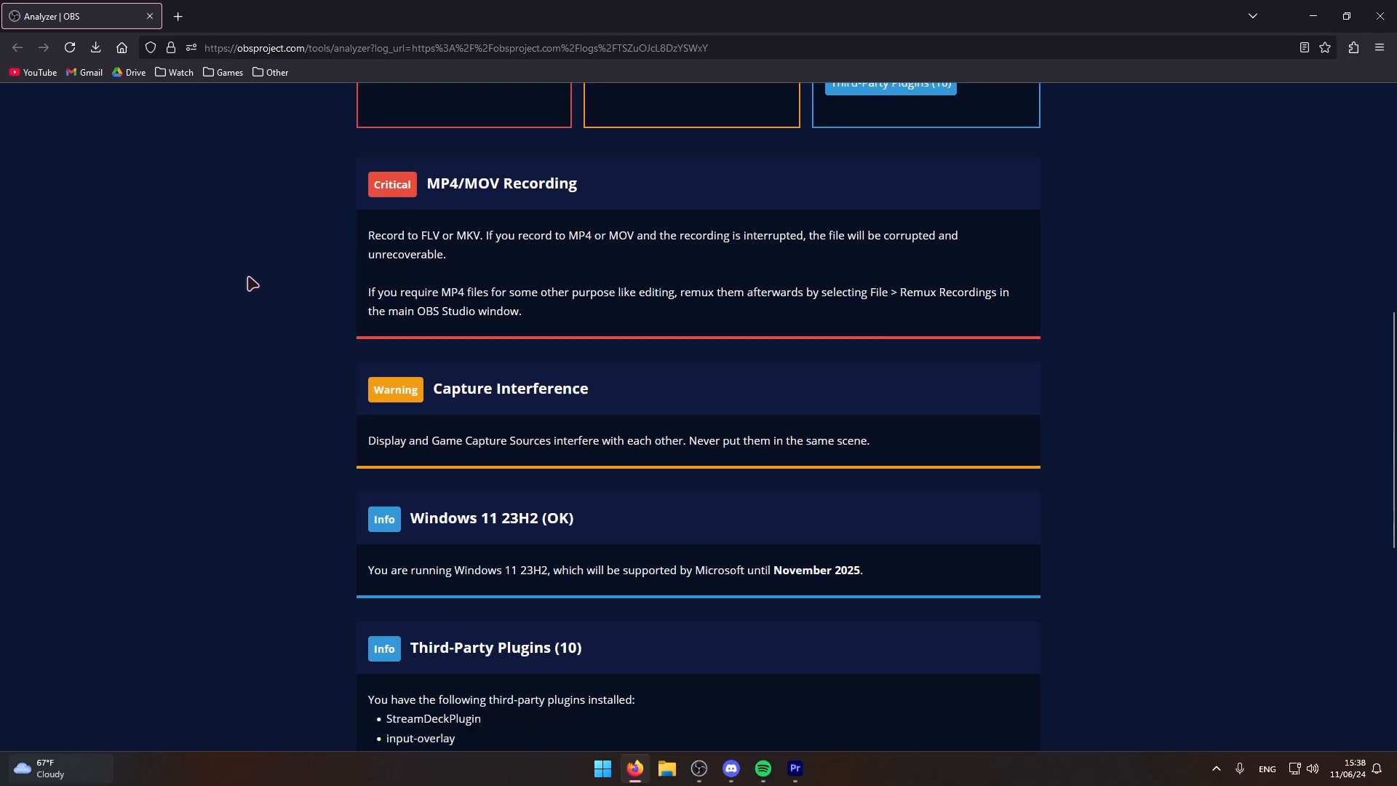
scroll(251, 262, down, 1)
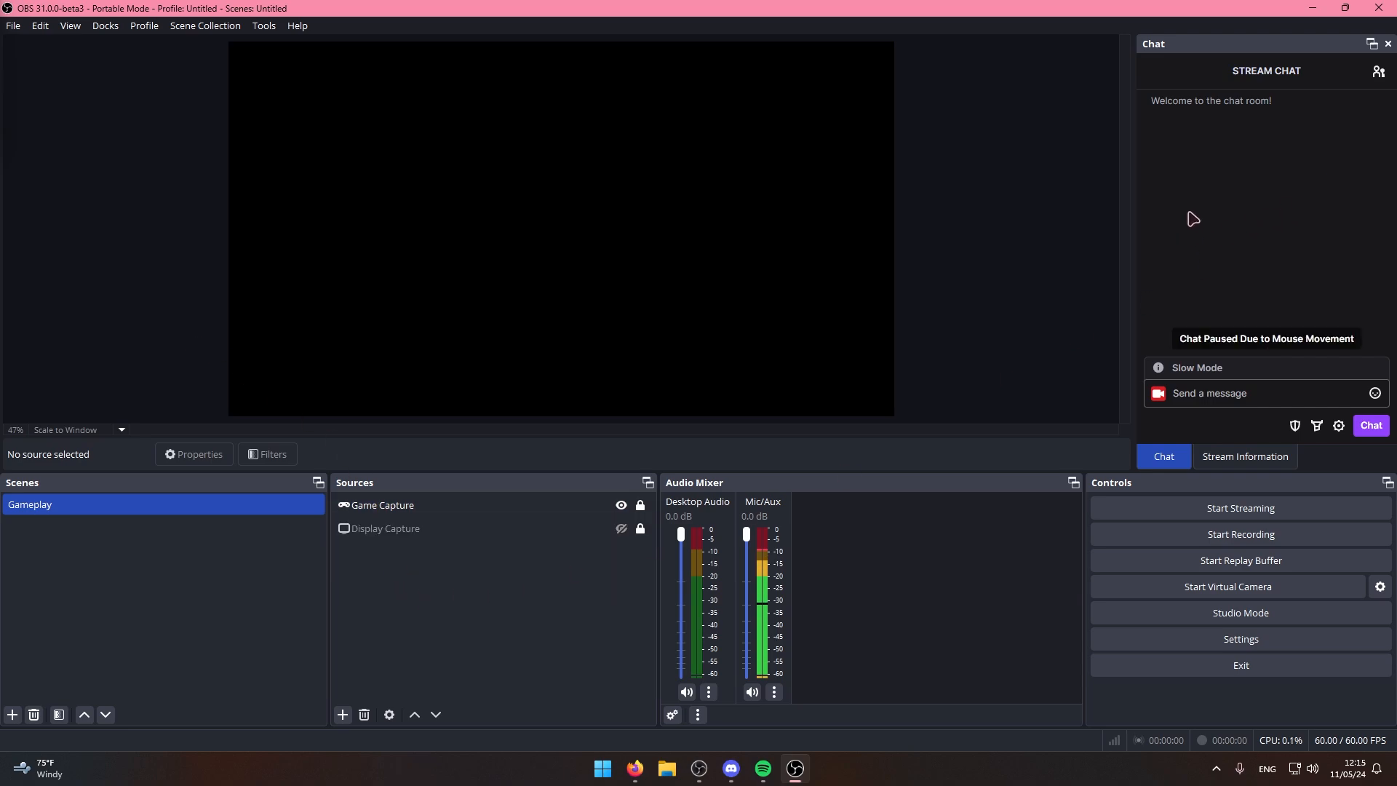
Switch to Firefox and look over the BotRix, Streamlabs and StreamElements sites
click(635, 768)
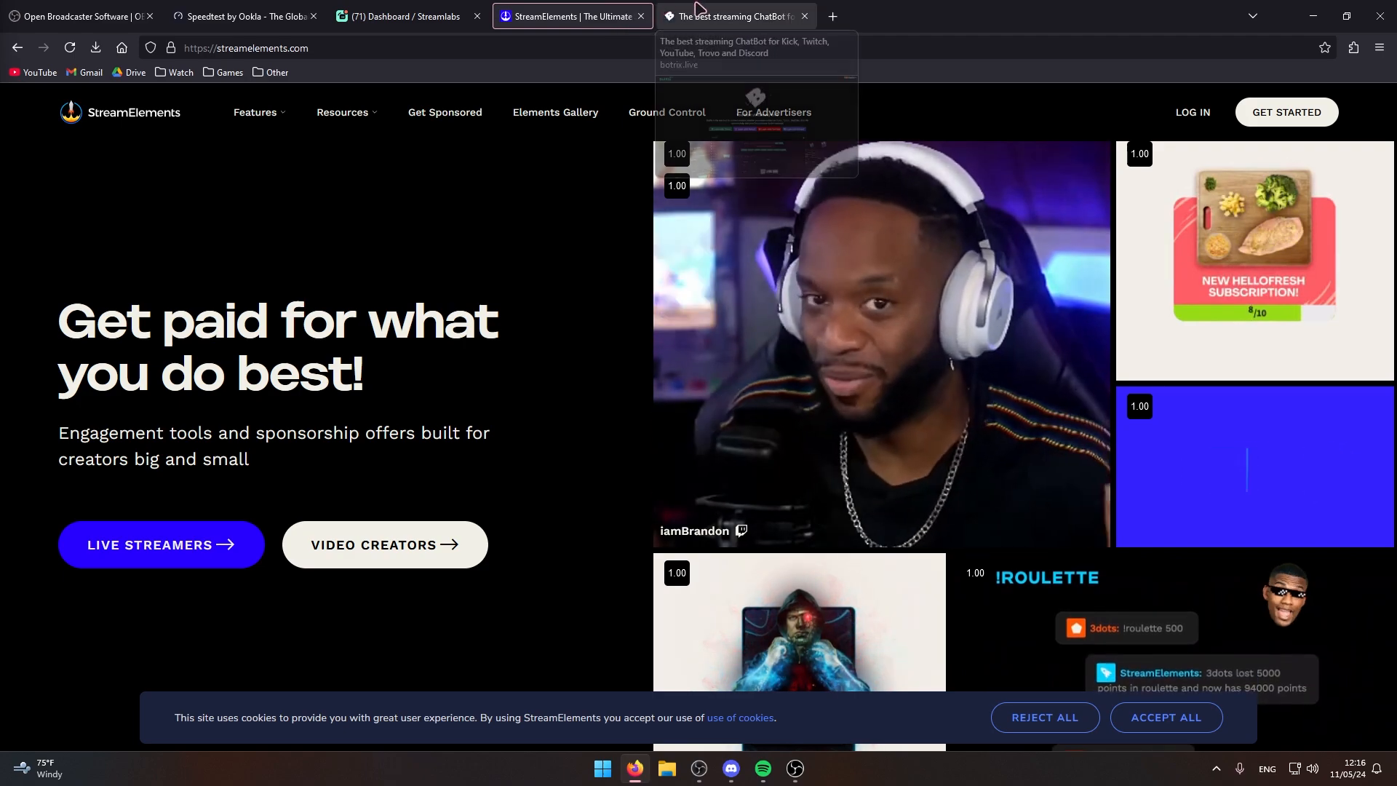
click(697, 9)
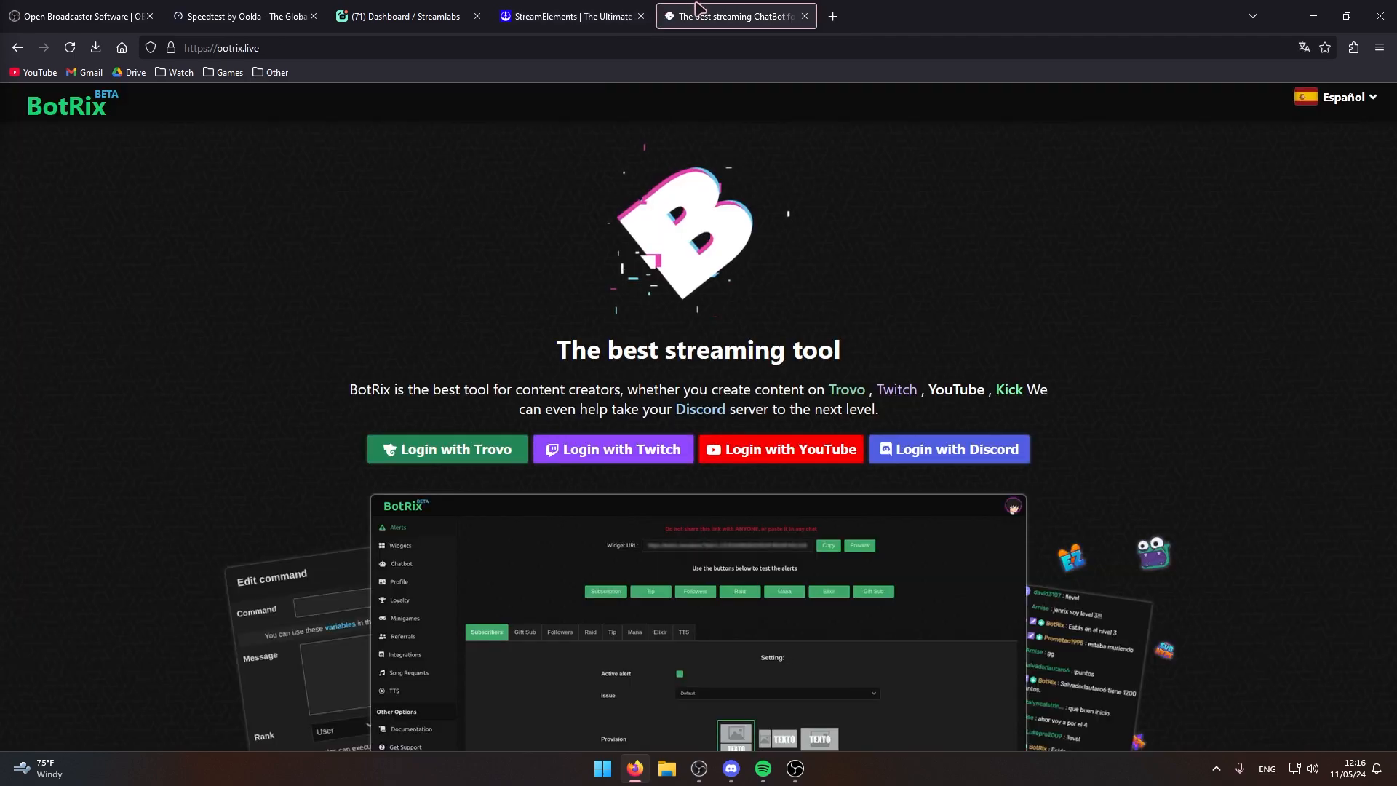
click(403, 23)
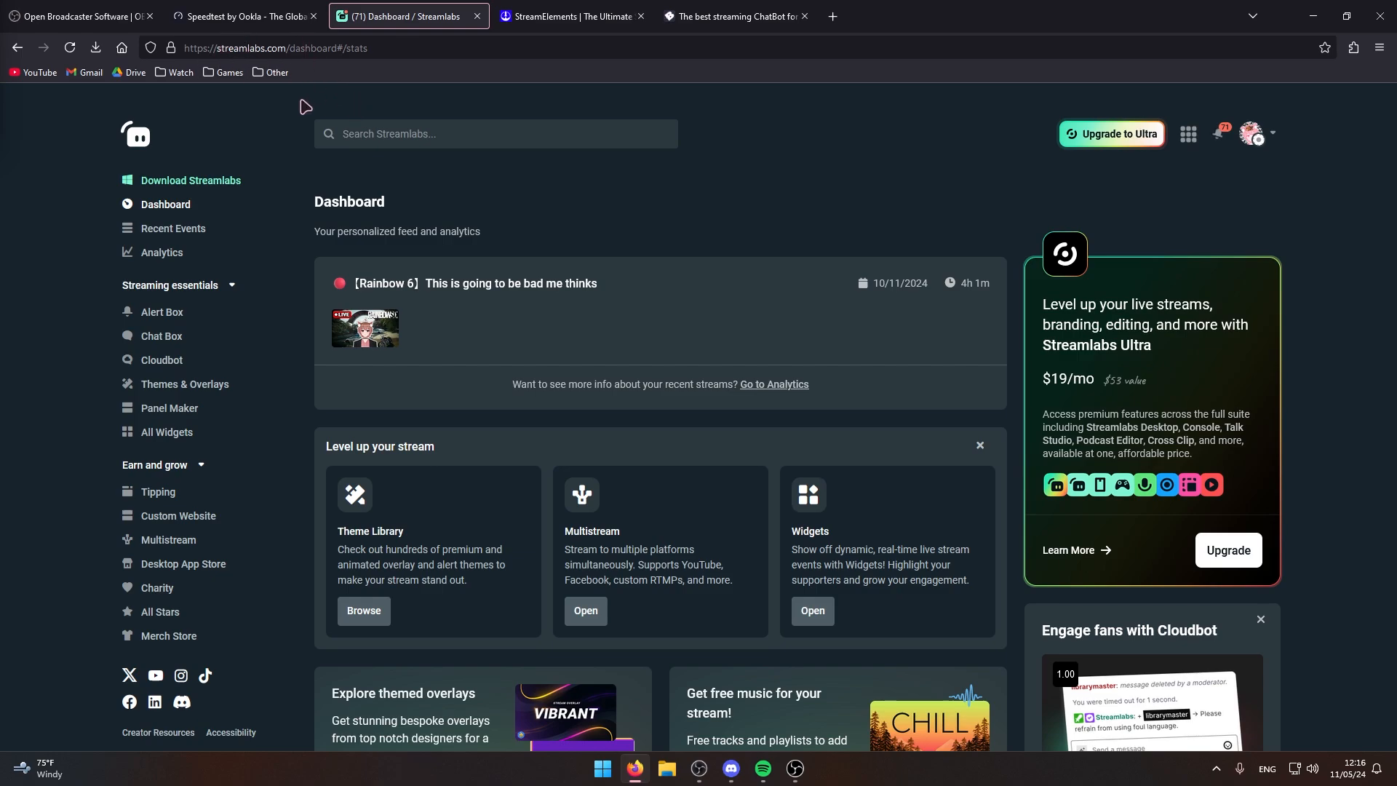
click(574, 12)
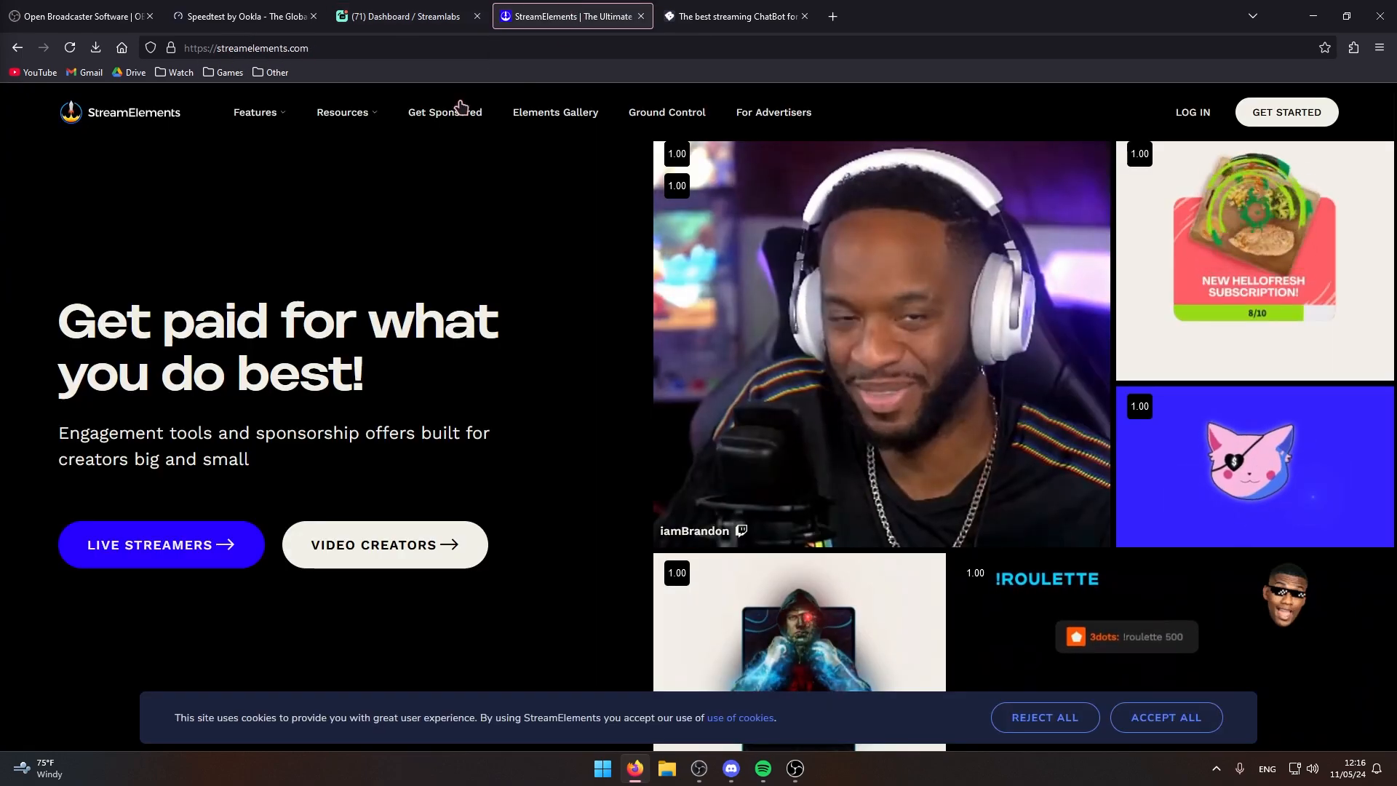
key(ctrl+Tab)
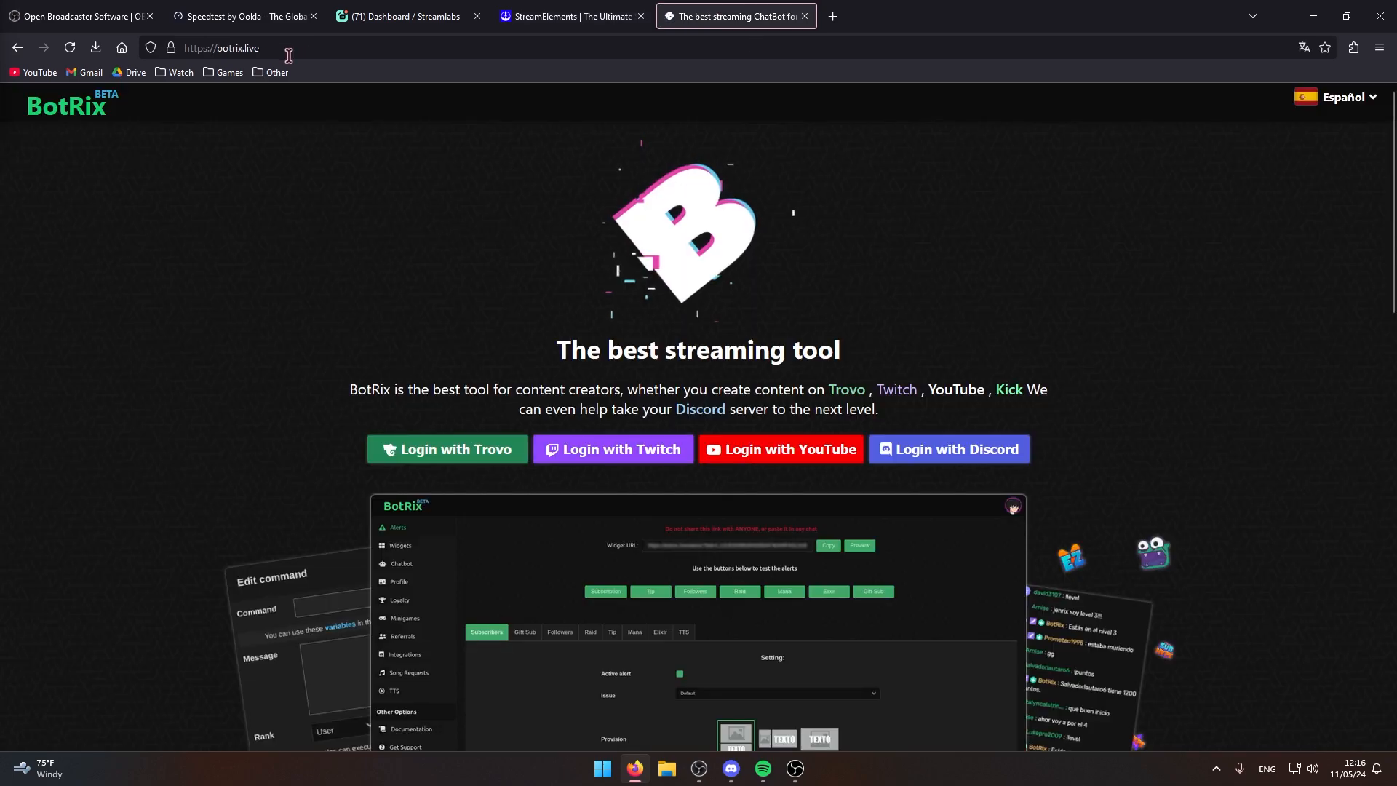
Close the StreamElements and BotRix pages and open the Chat Box widget in the Streamlabs dashboard
click(639, 23)
click(639, 23)
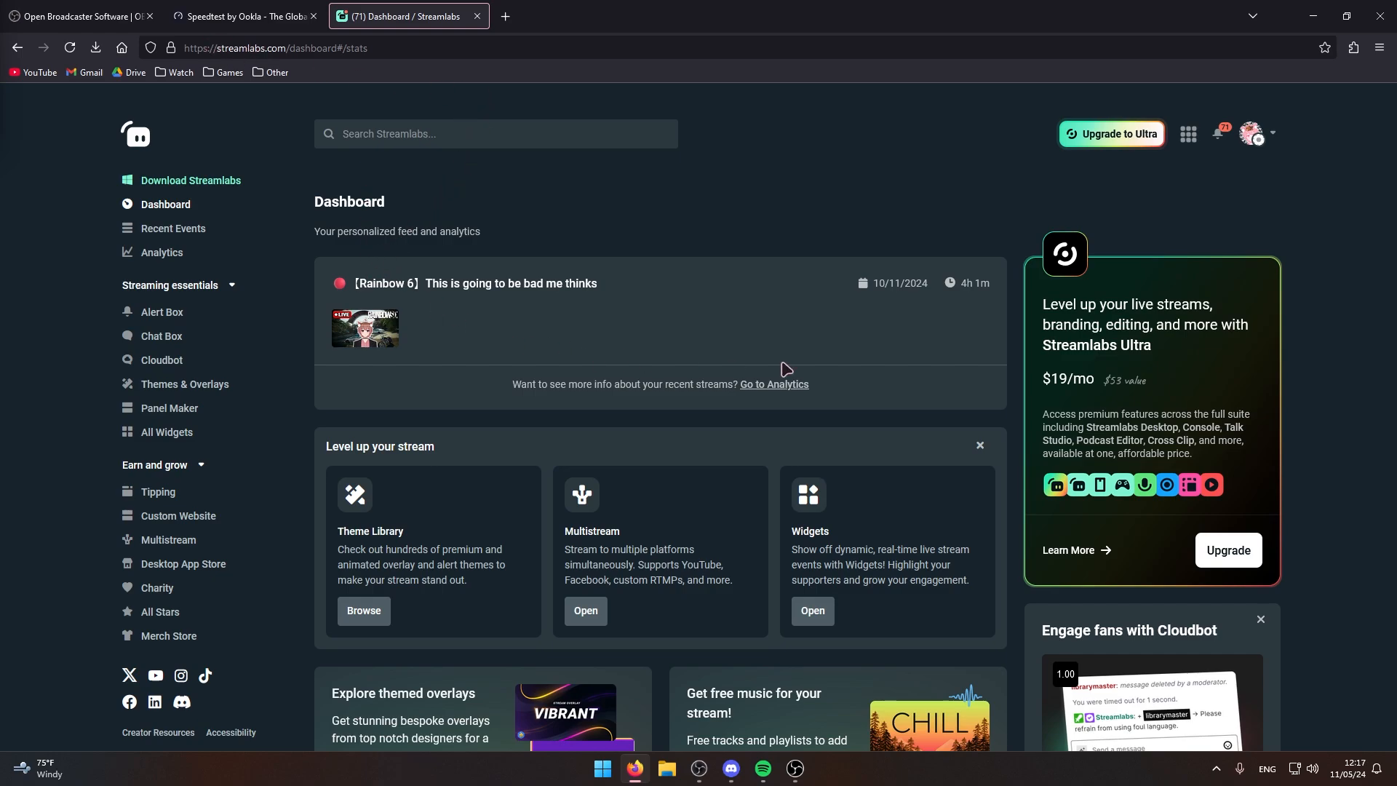
mouse_move(1274, 139)
click(159, 346)
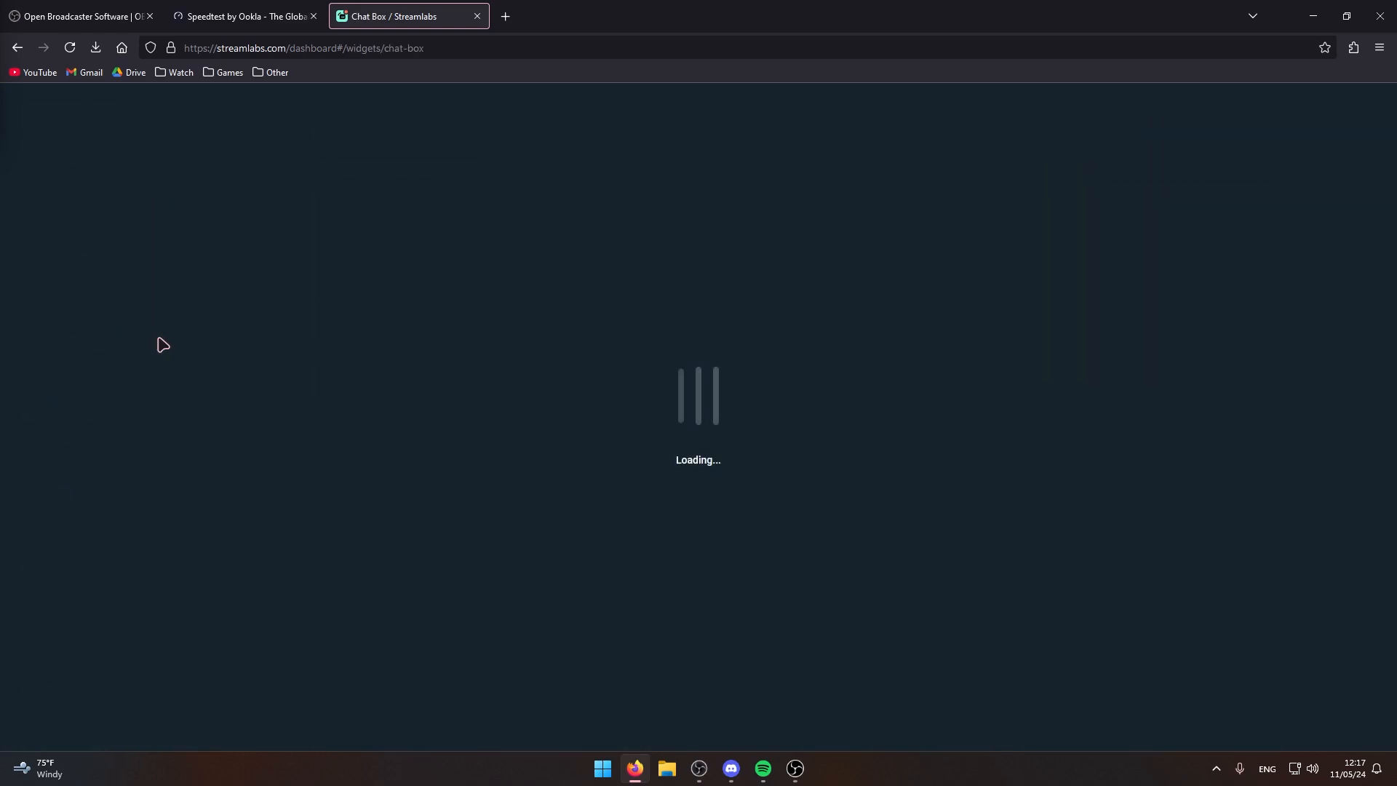
Review the Chat Box widget's message, font and notification settings and copy its widget URL
scroll(313, 407, down, 8)
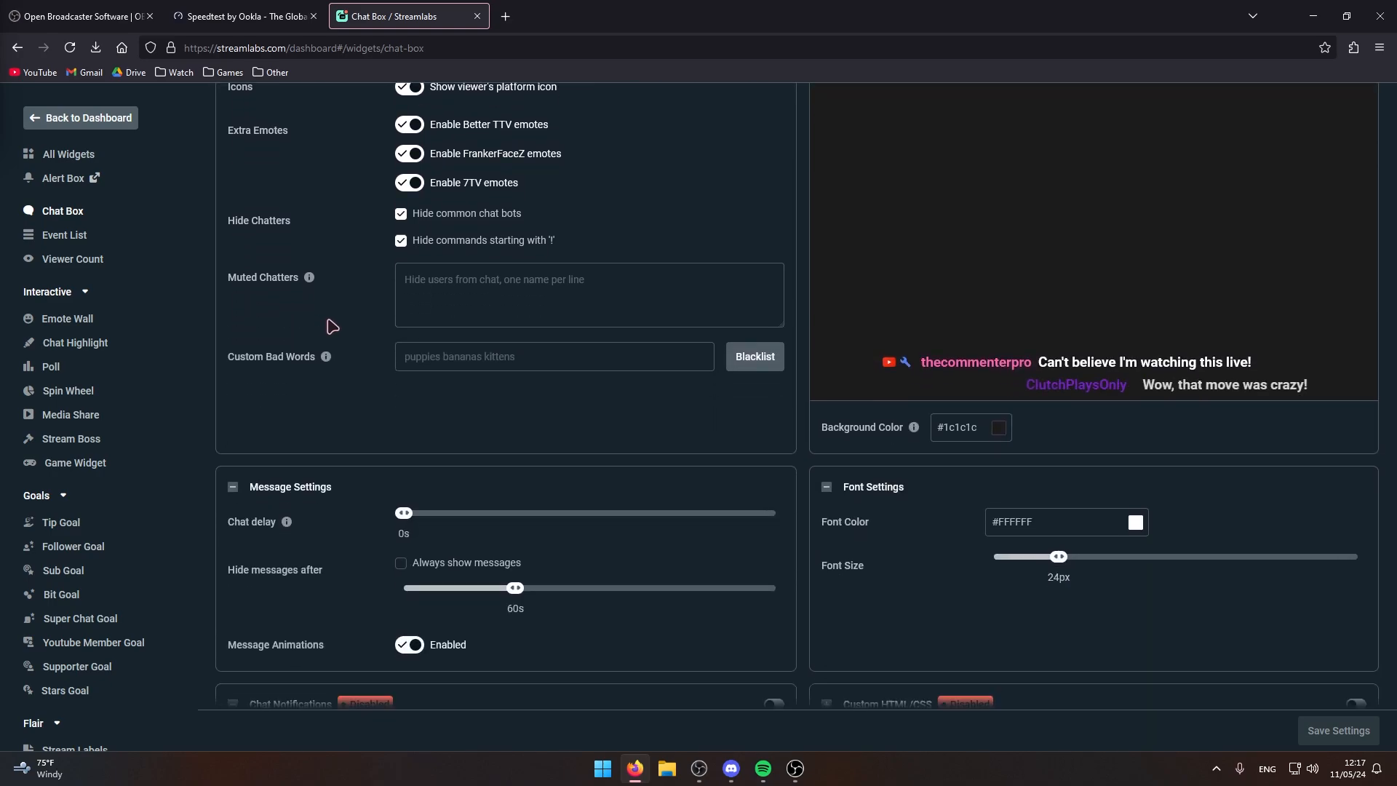
scroll(342, 379, up, 8)
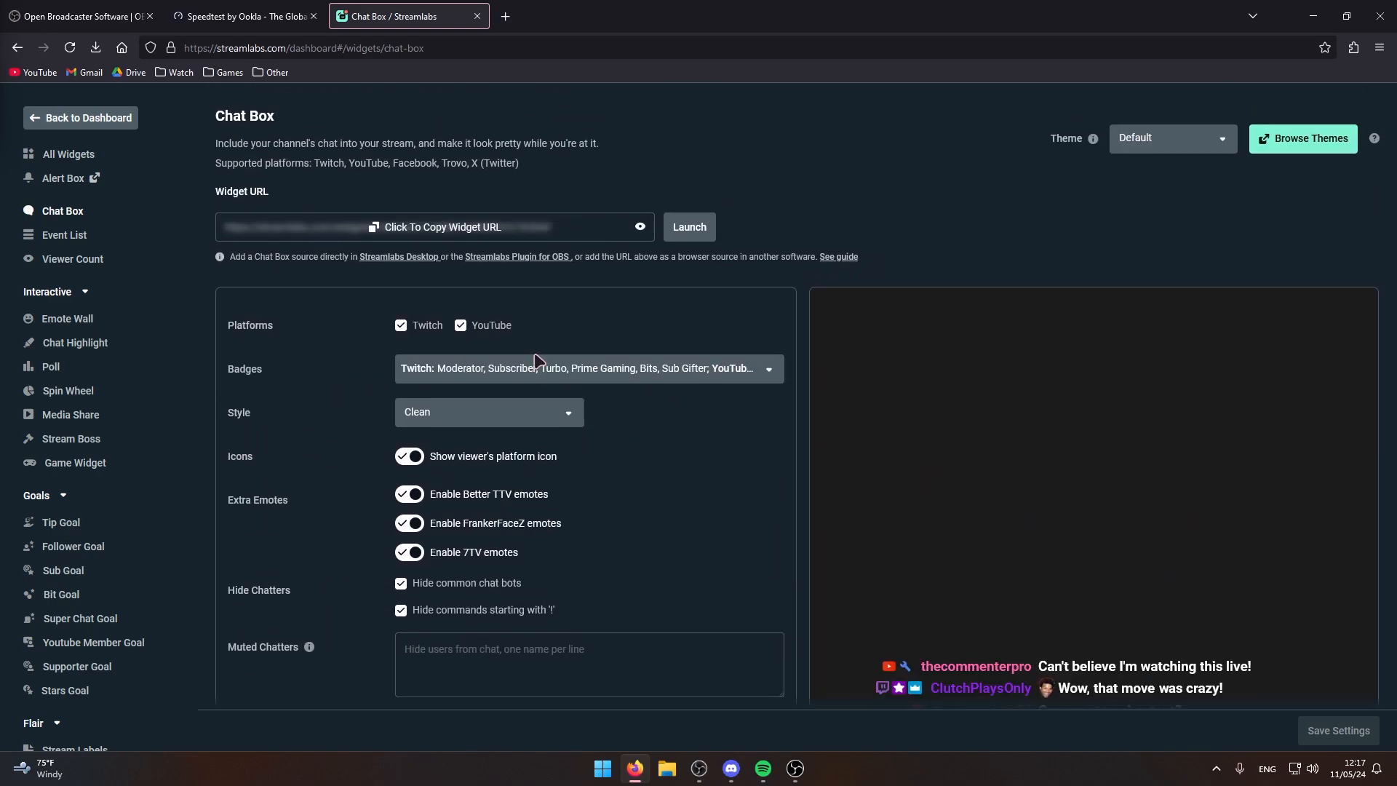
scroll(354, 420, down, 2)
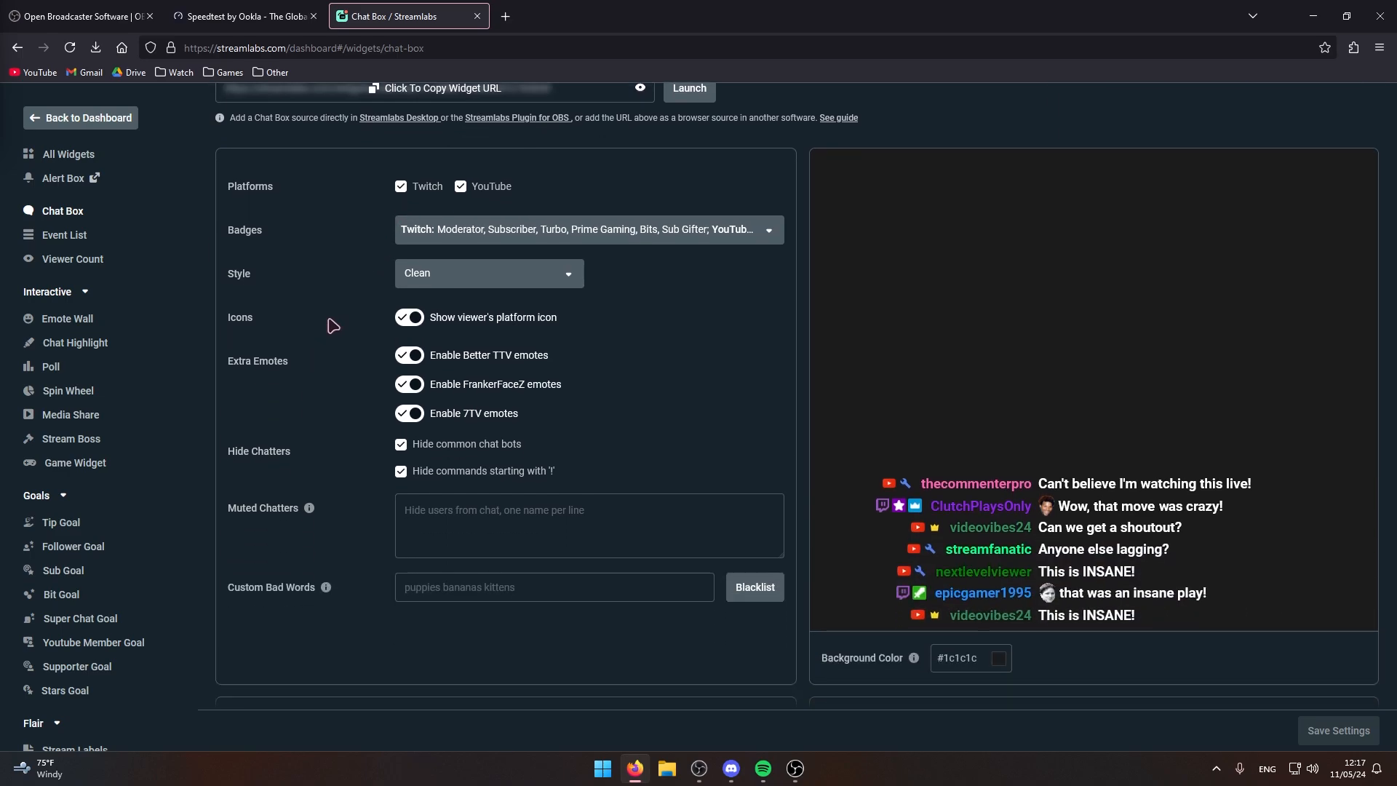
scroll(385, 394, down, 4)
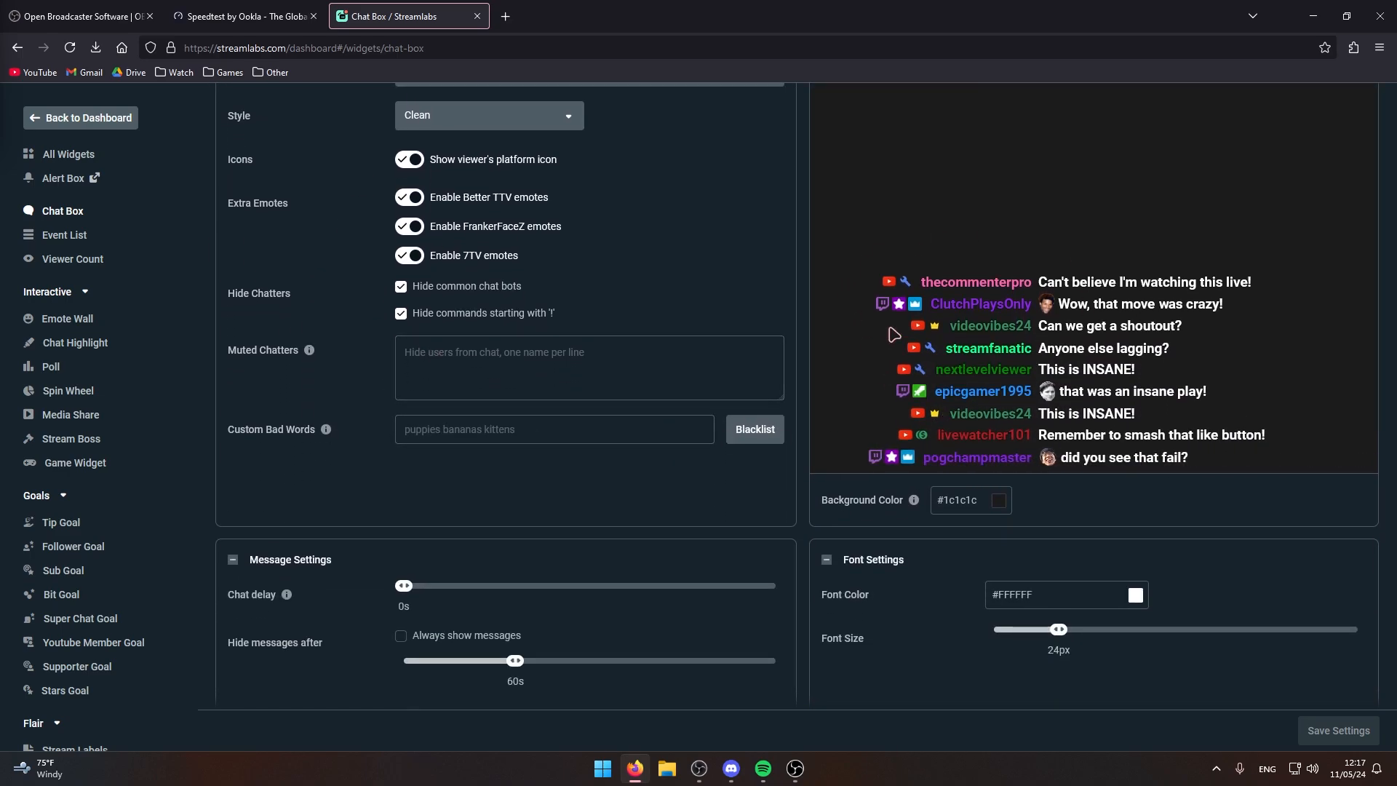
scroll(733, 254, down, 2)
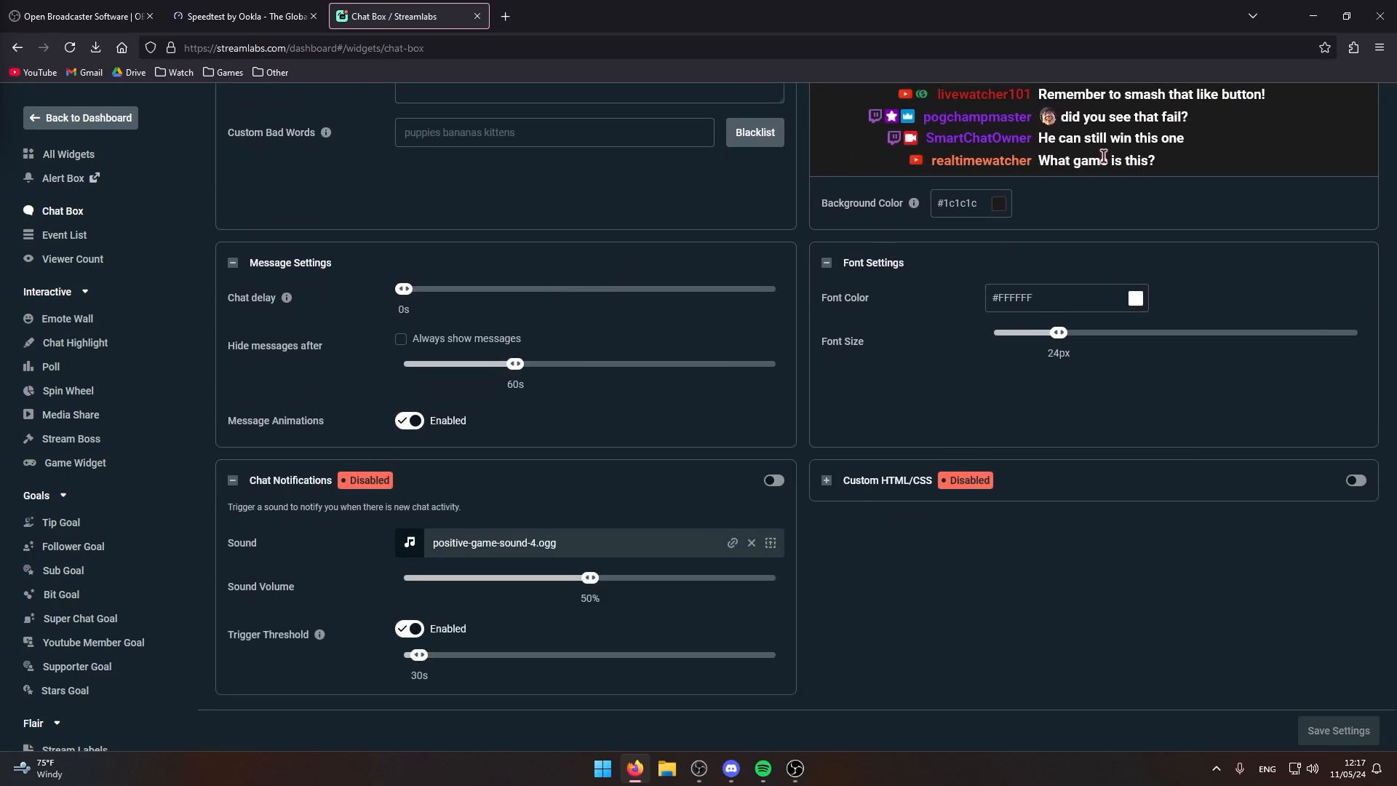
scroll(715, 367, up, 8)
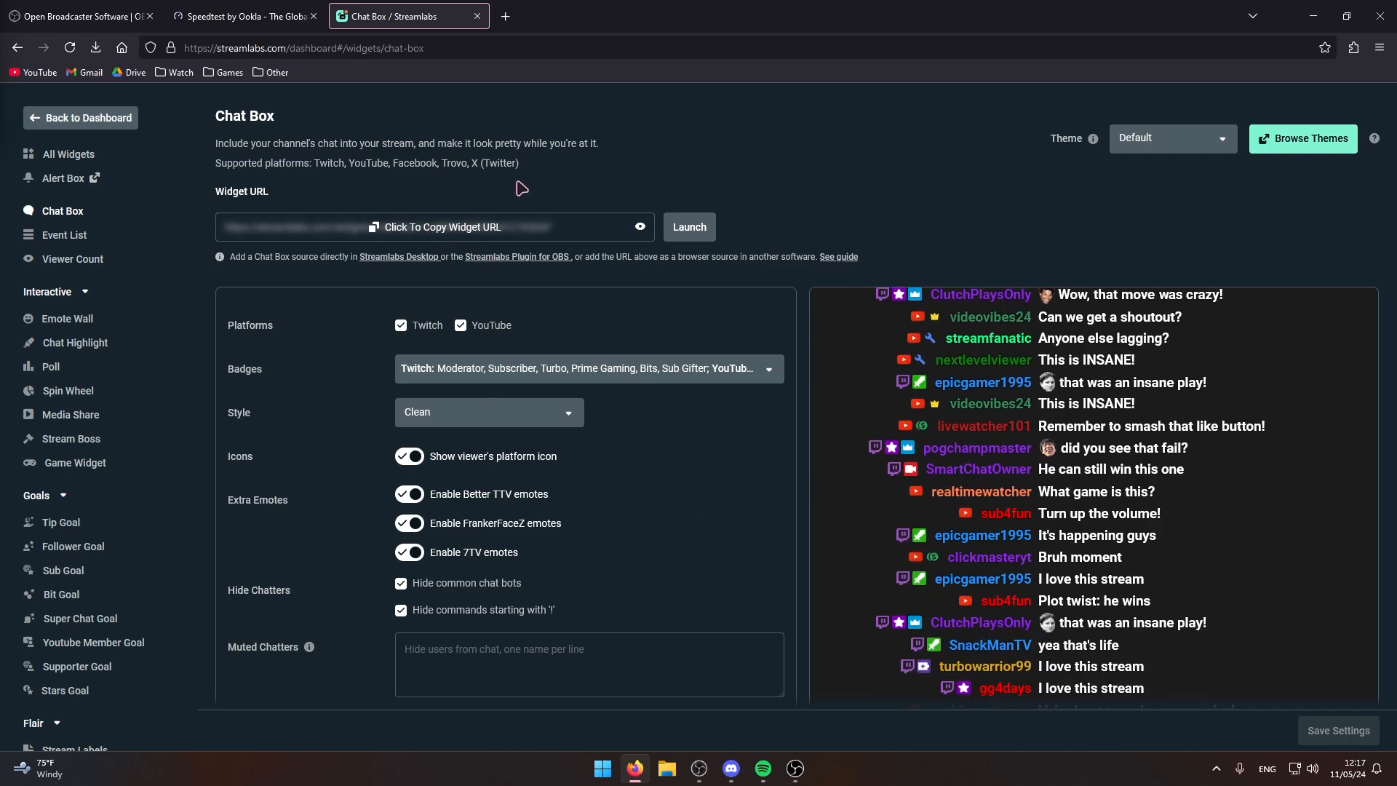
click(417, 231)
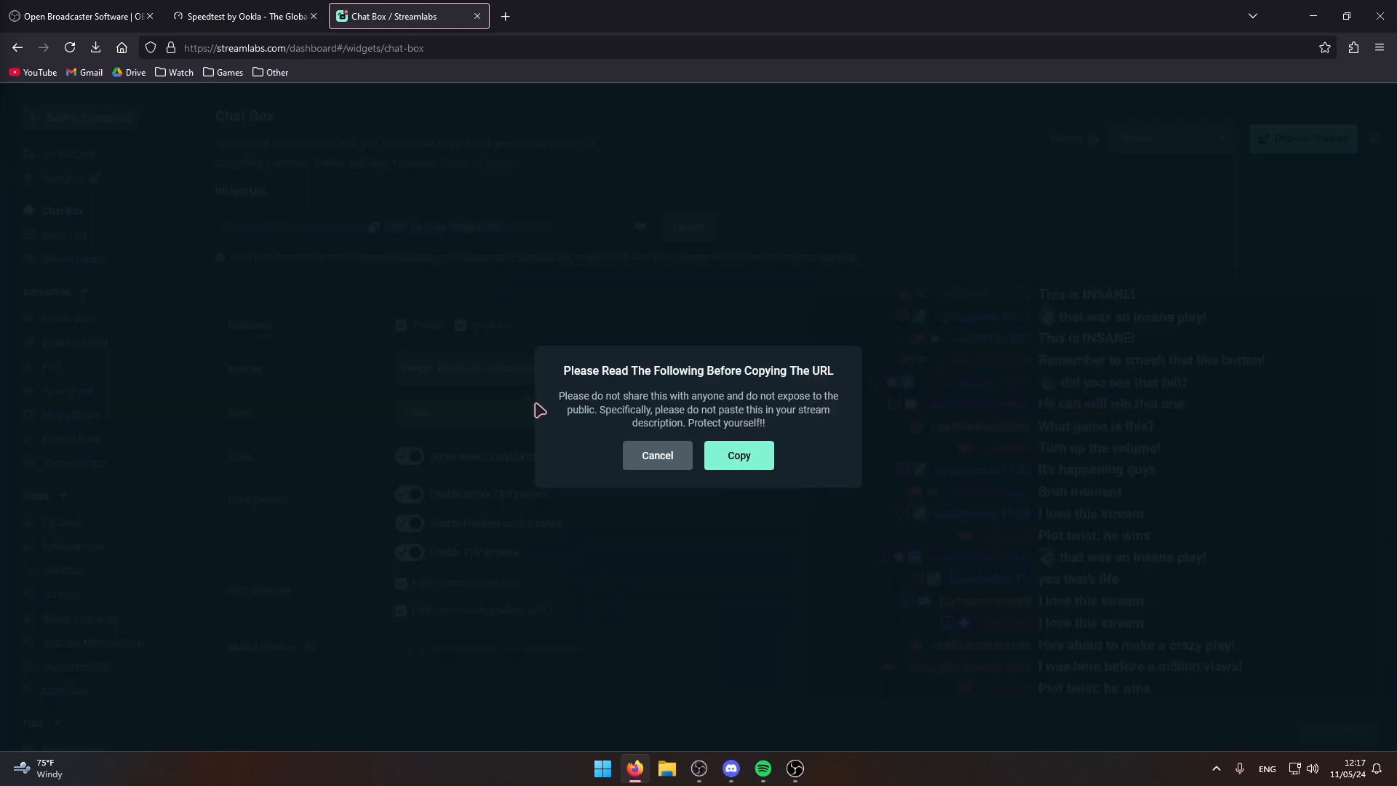
click(742, 457)
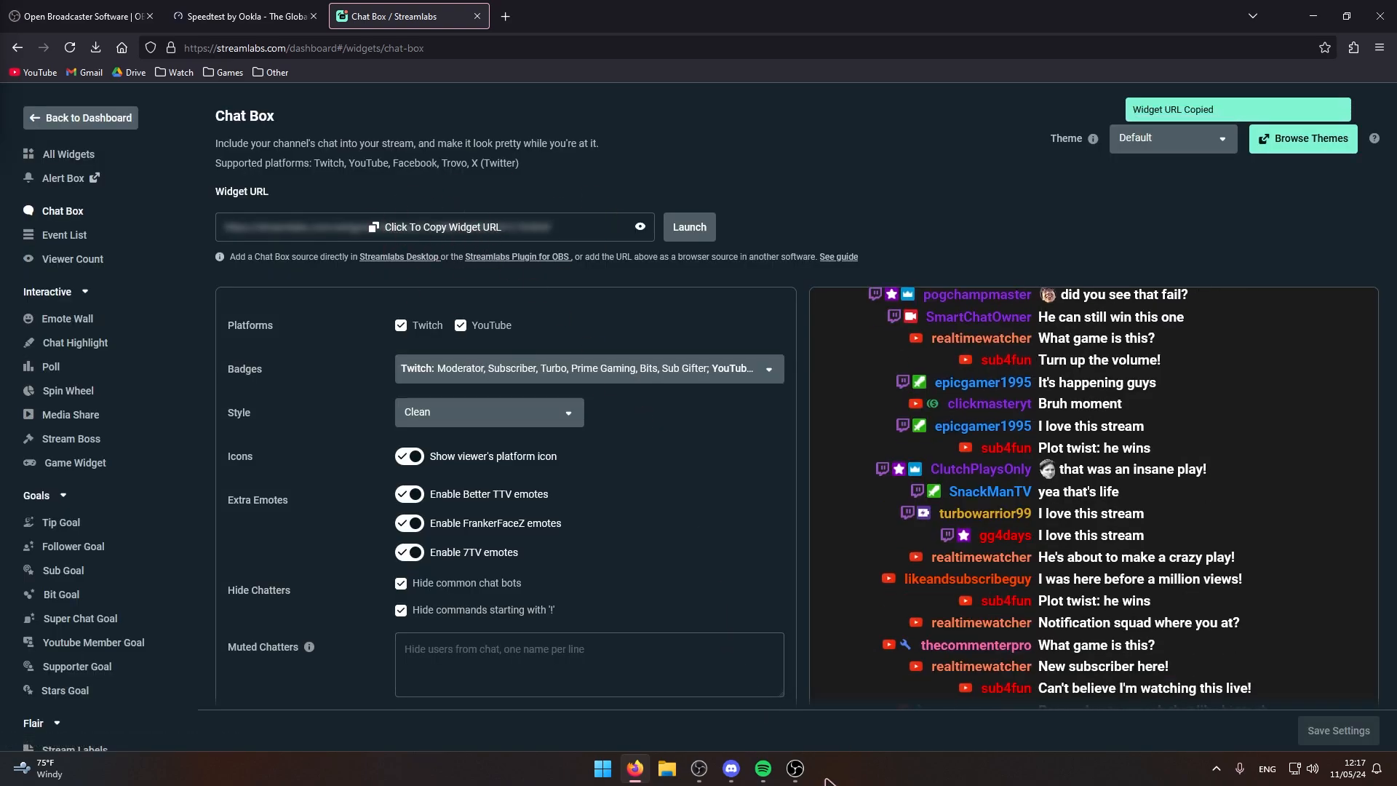
Switch to OBS Studio and add a new Browser source named "Chat" to the Gameplay scene
click(795, 768)
right_click(401, 594)
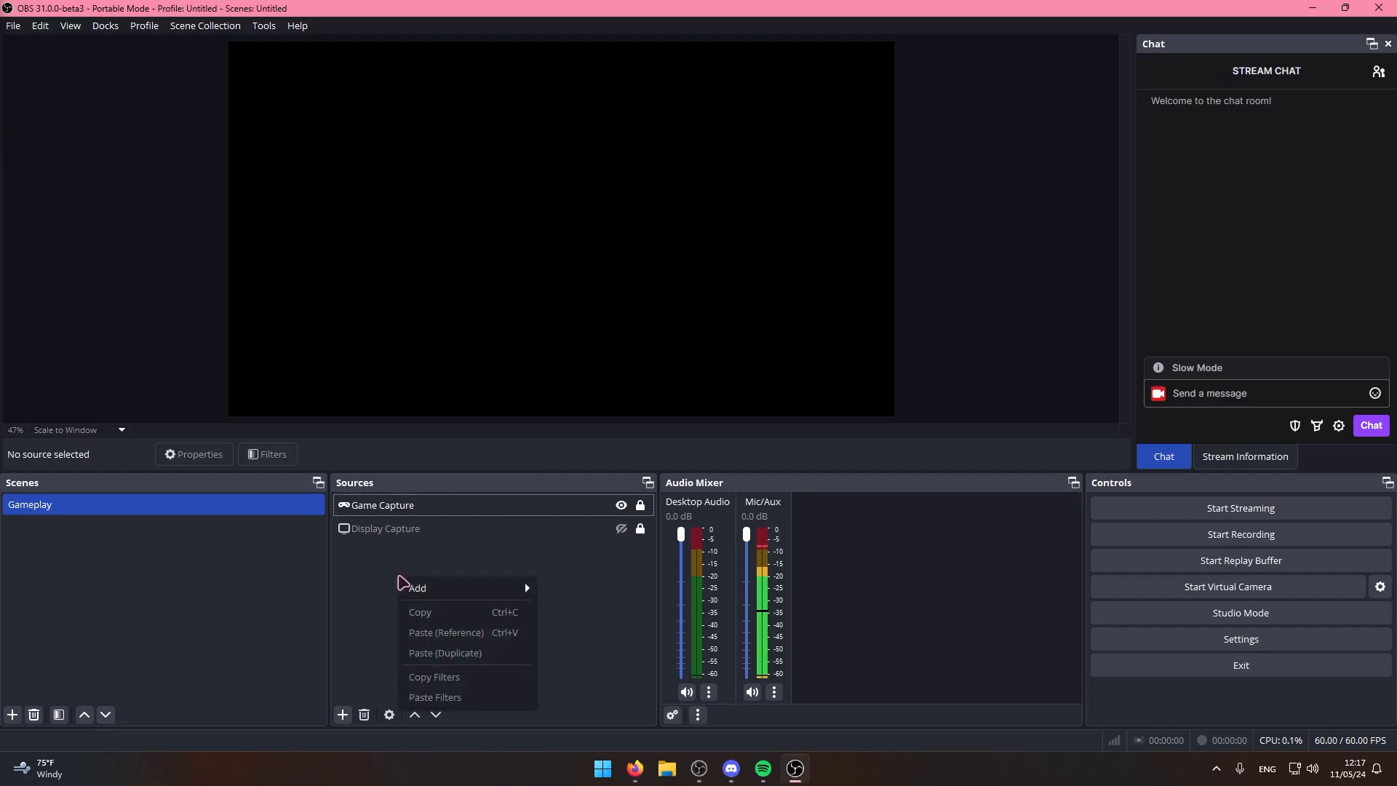
mouse_move(429, 589)
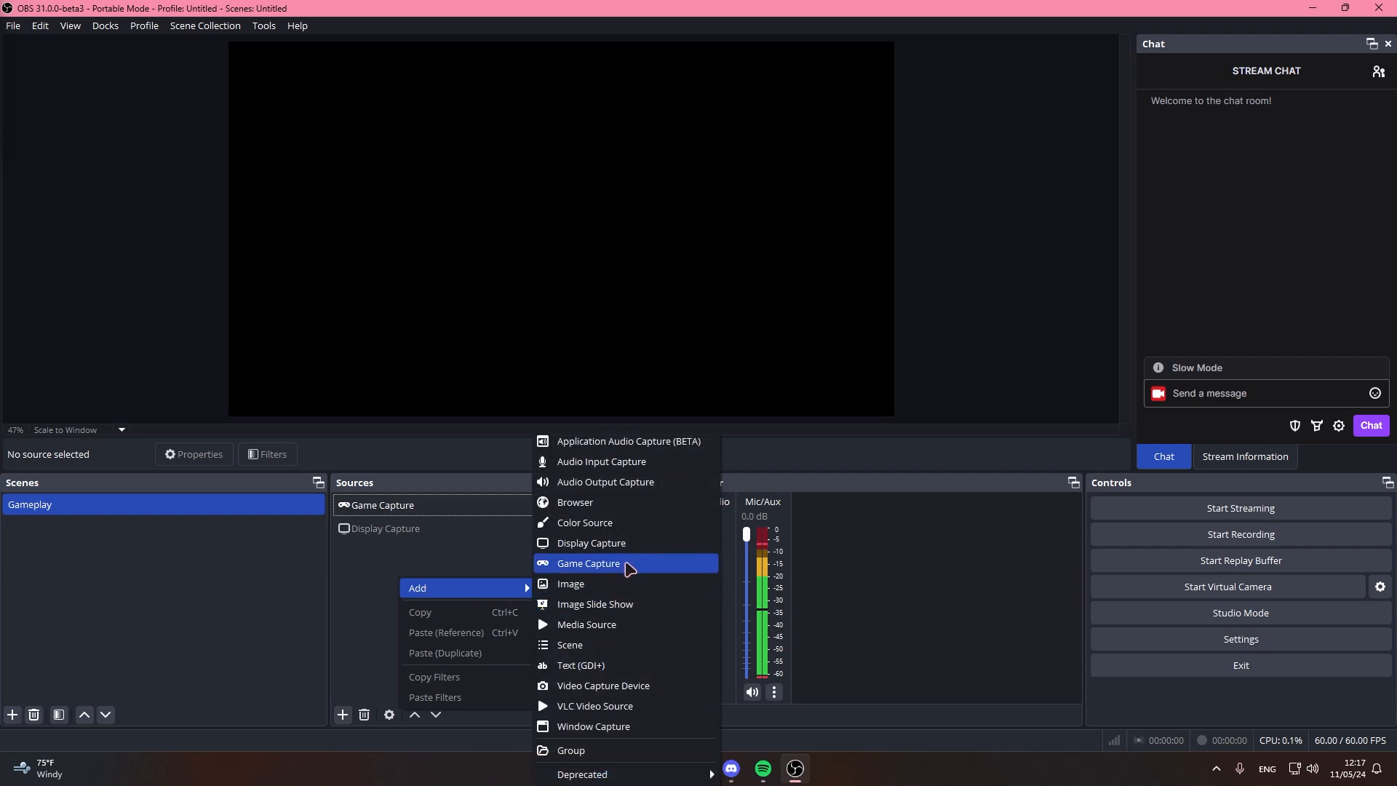
click(589, 503)
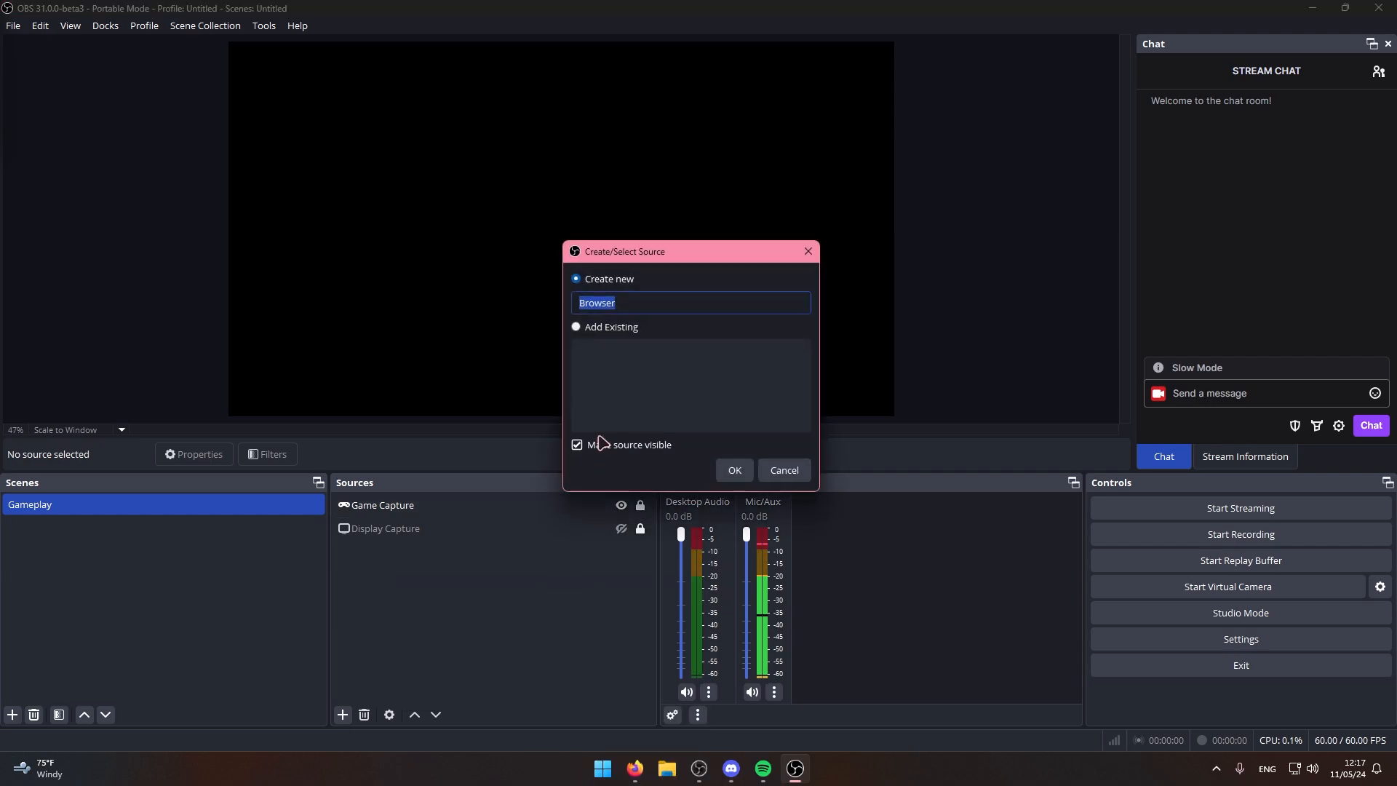
text(Chat)
key(Return)
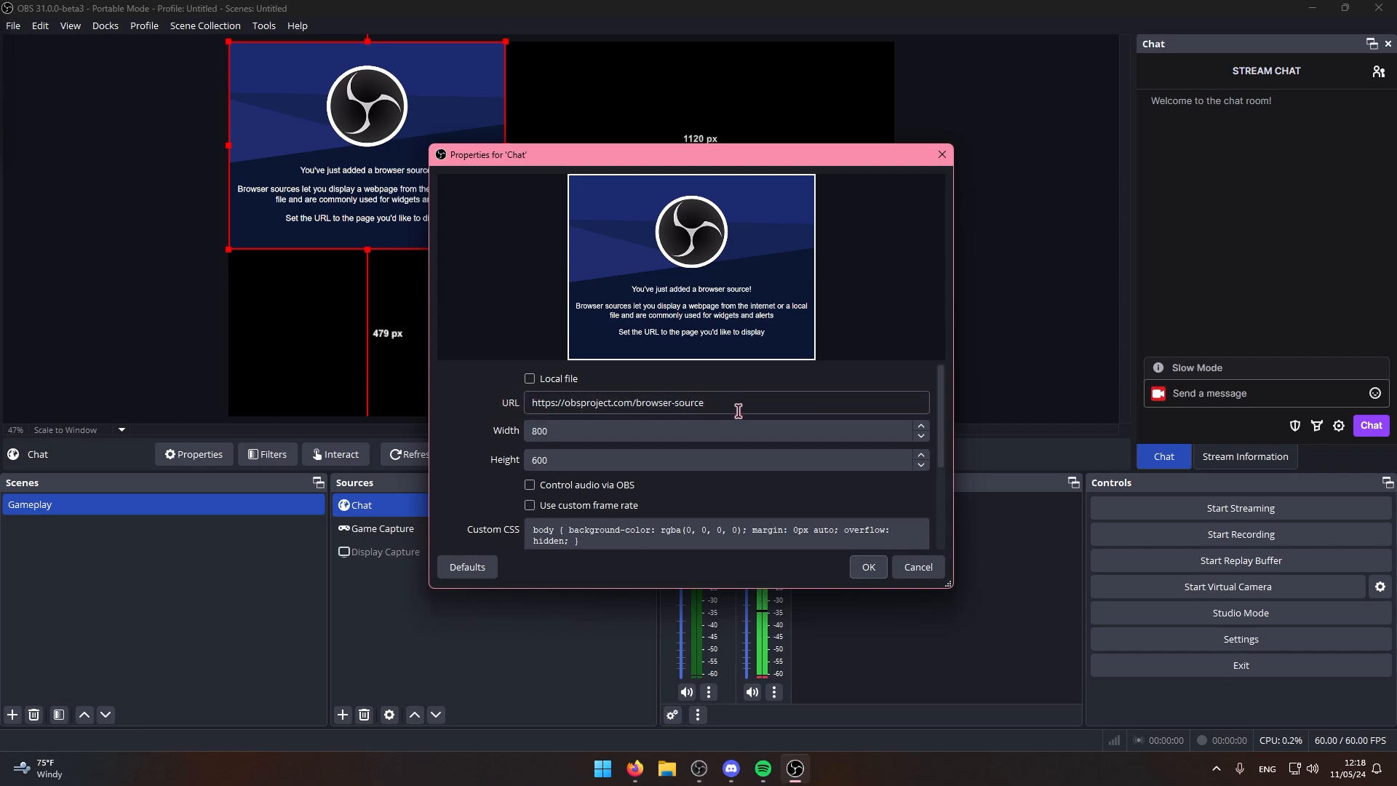
Enable "Shutdown source when not visible" for the Chat browser source and apply its properties
scroll(731, 415, down, 2)
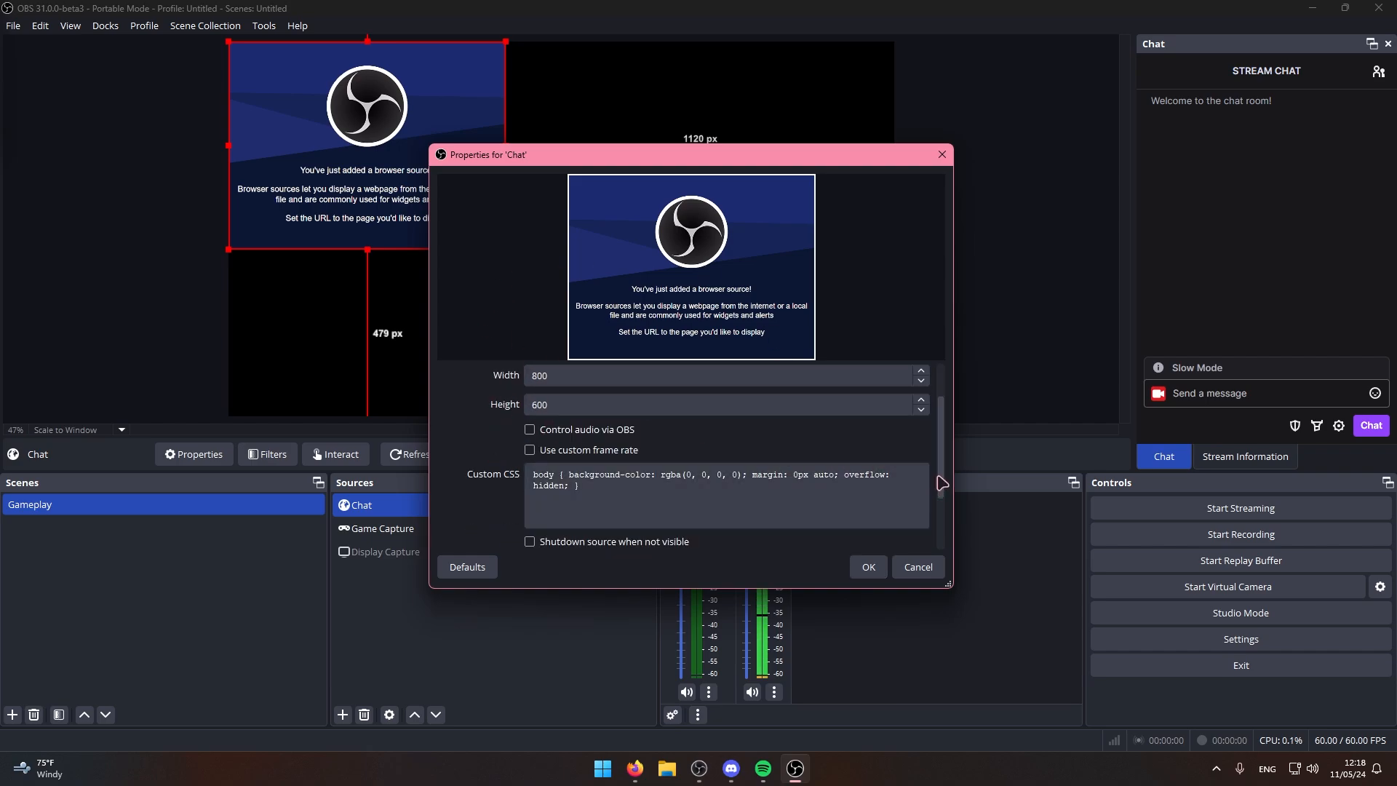
drag(939, 474, 954, 555)
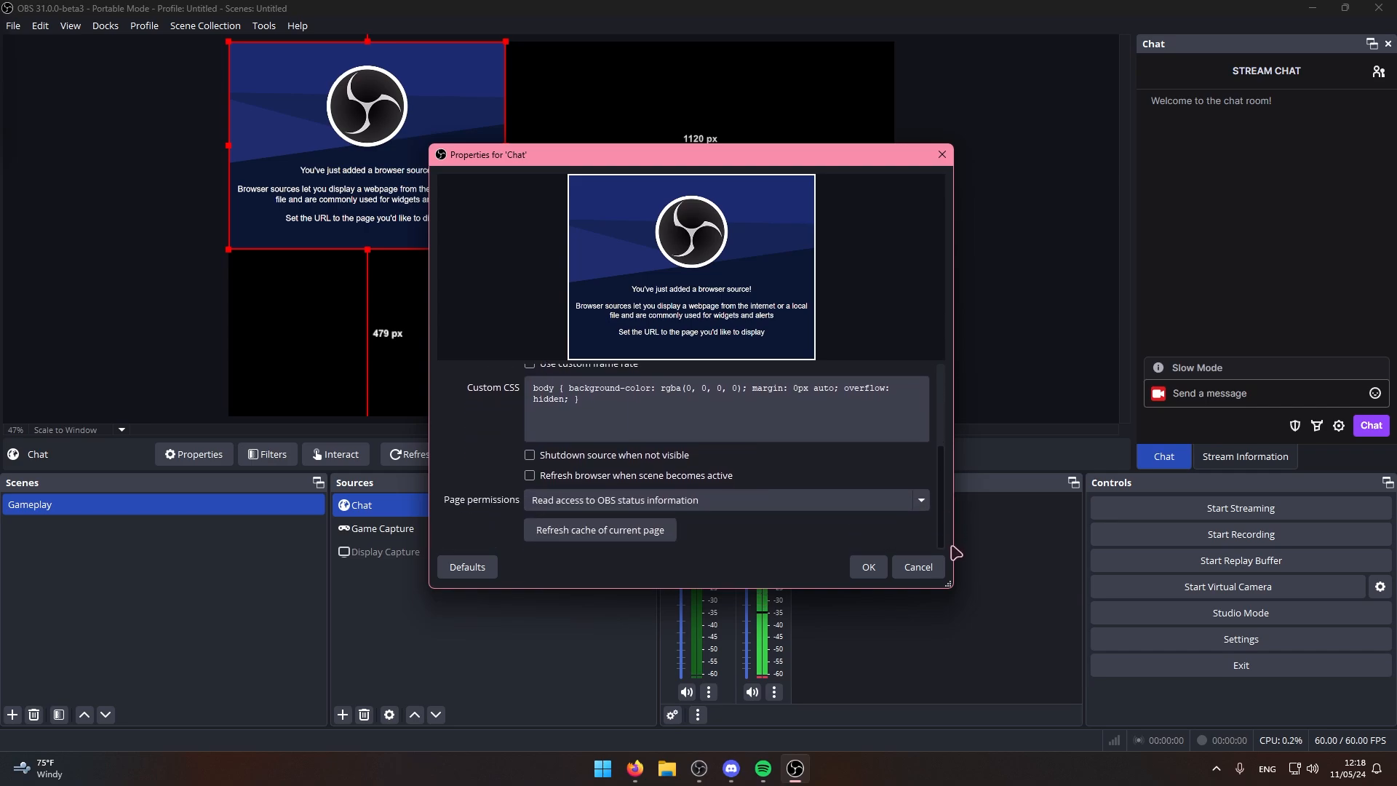
click(531, 455)
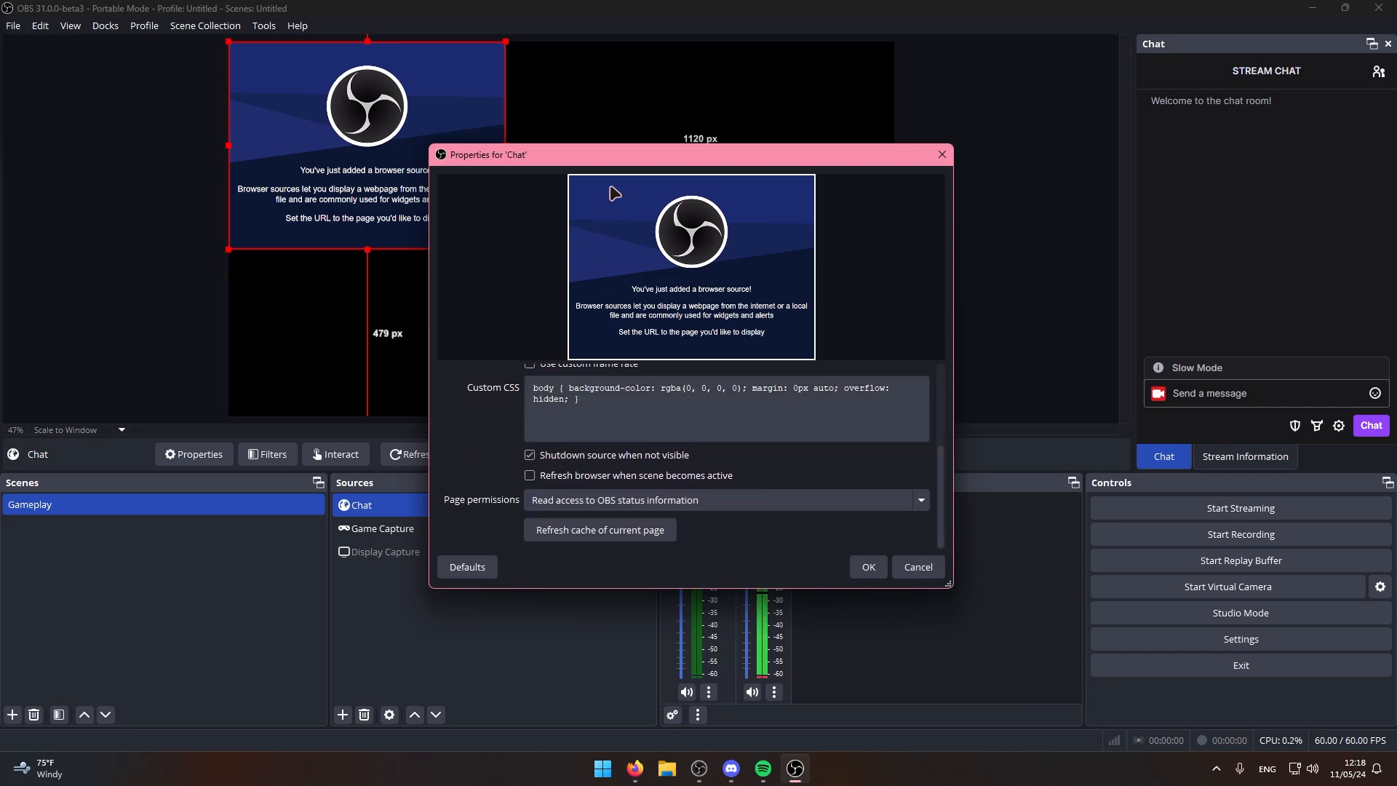
drag(619, 155, 861, 151)
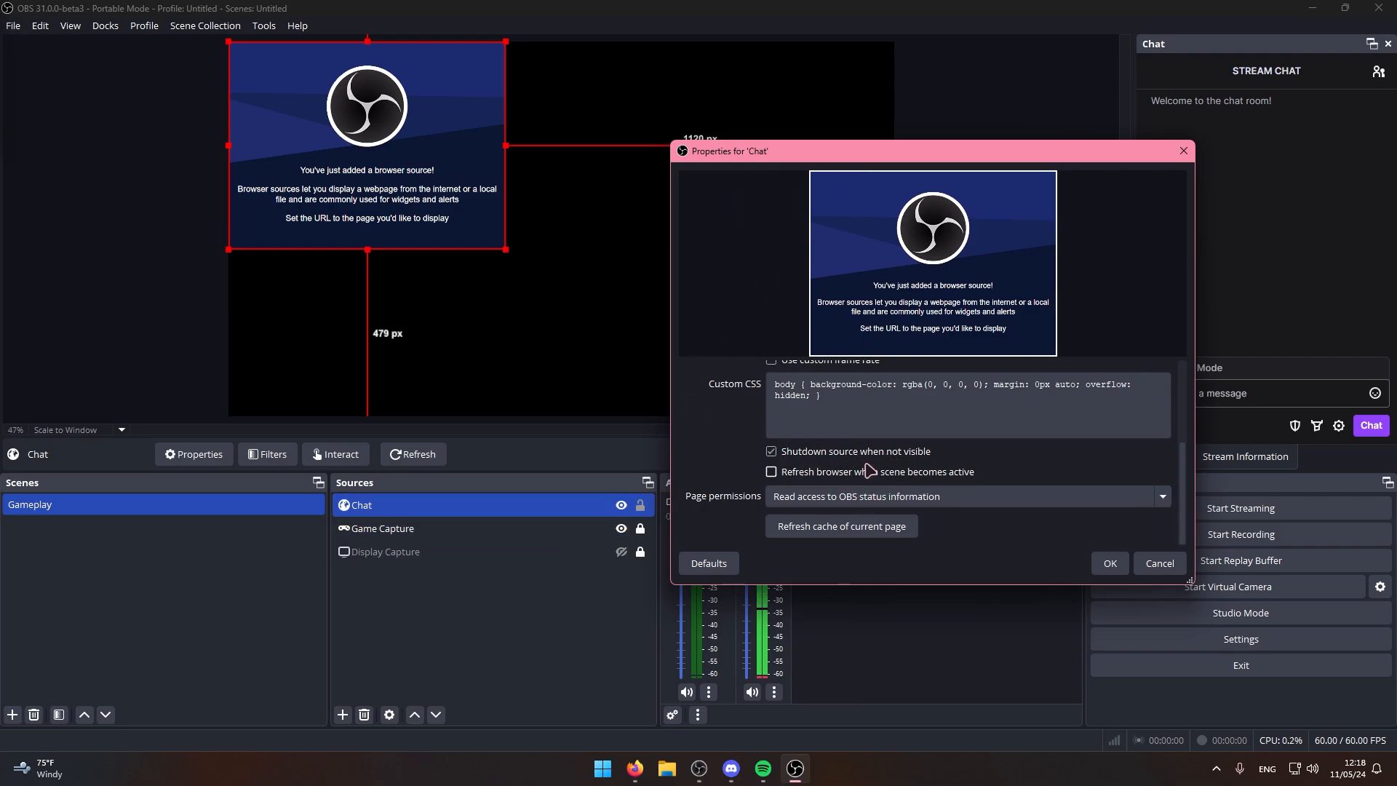
click(1110, 563)
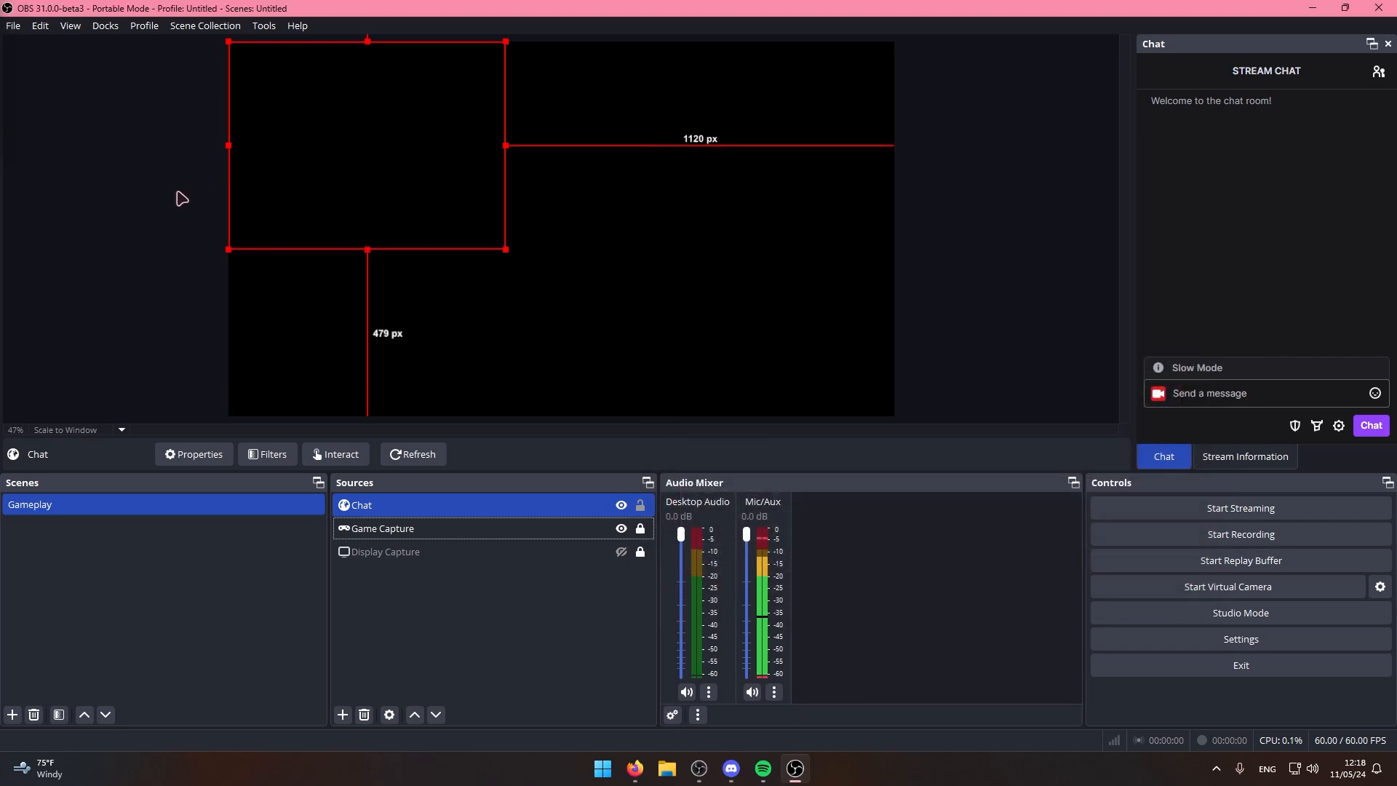
Briefly show the Display Capture source, hide it again and clear the source selection
click(620, 551)
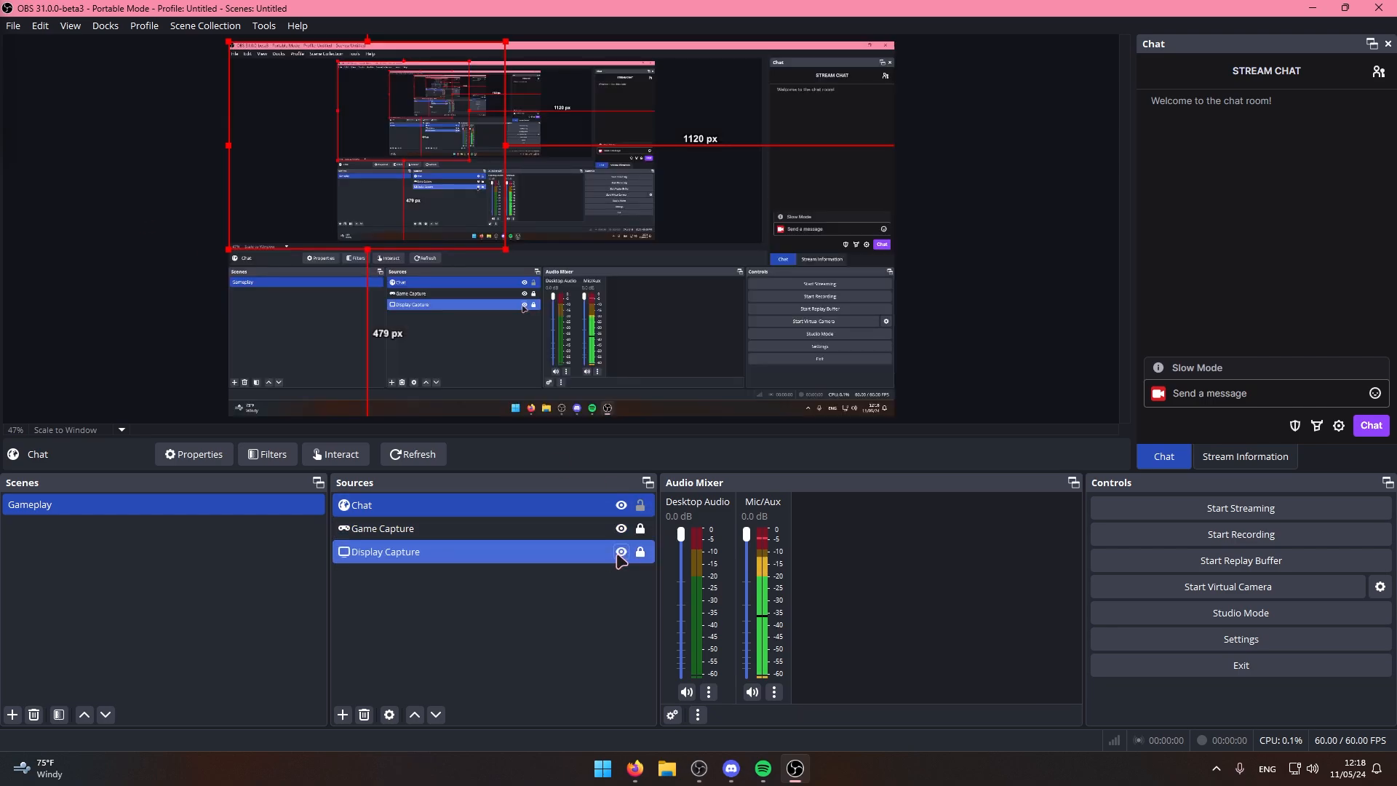
click(621, 551)
click(164, 256)
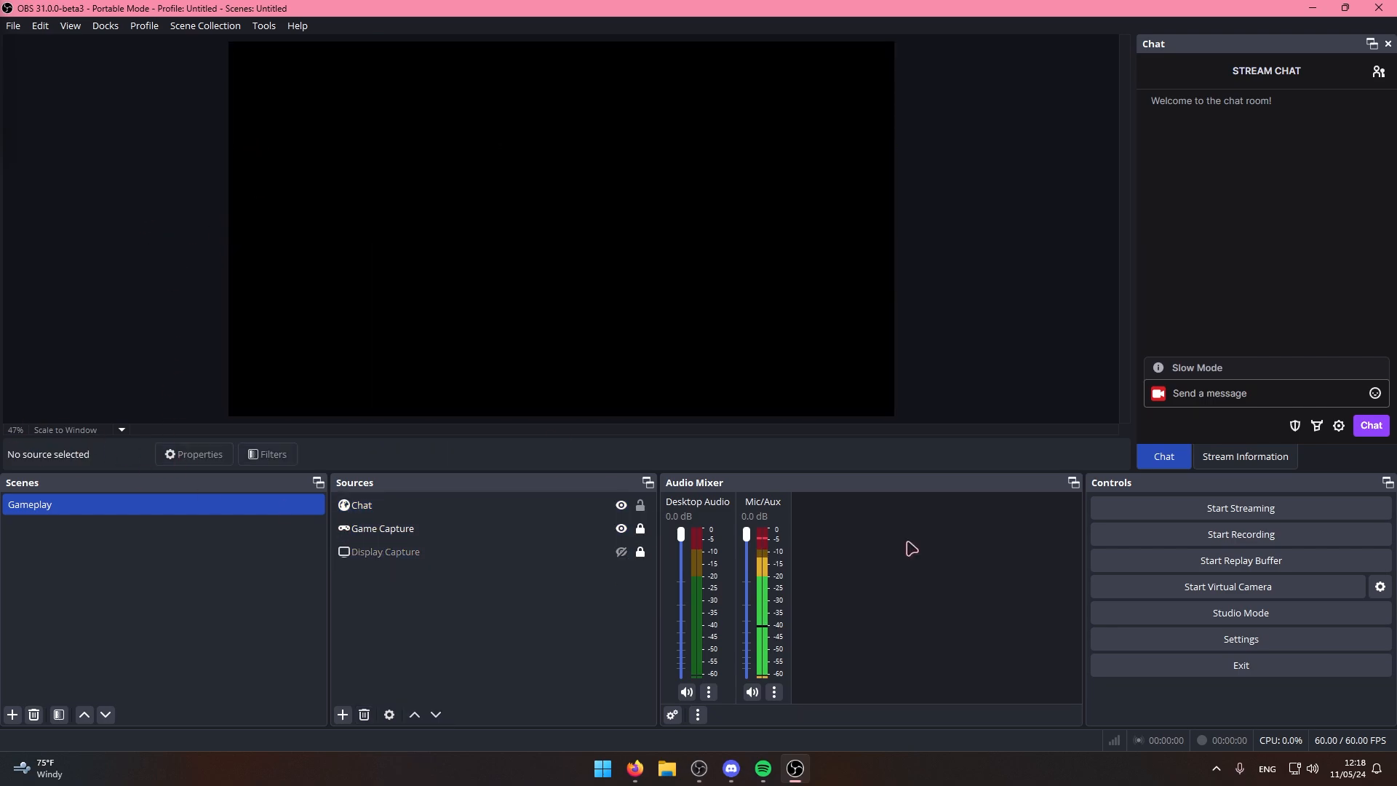
Send the test message "Hi" in the stream chat
click(1203, 393)
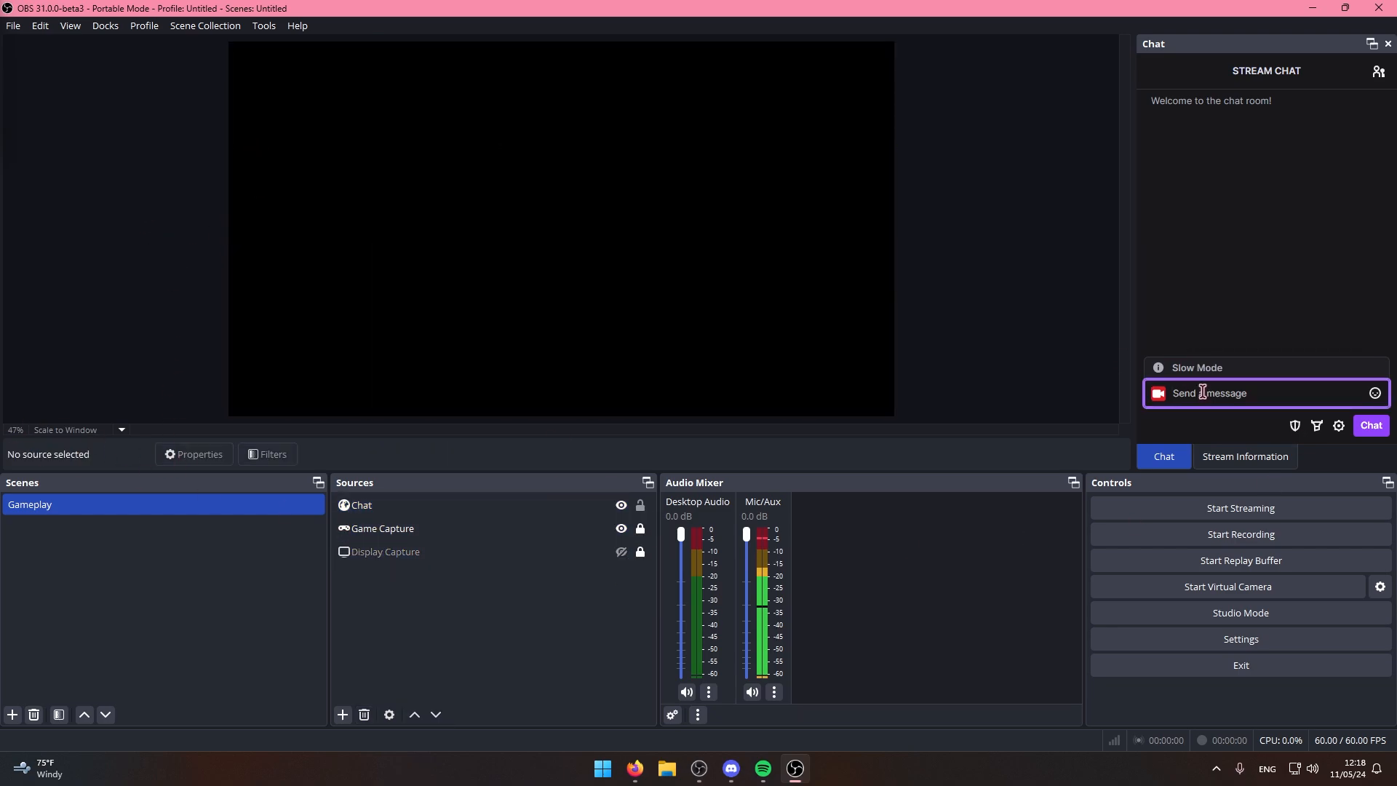
text(Hi)
key(Return)
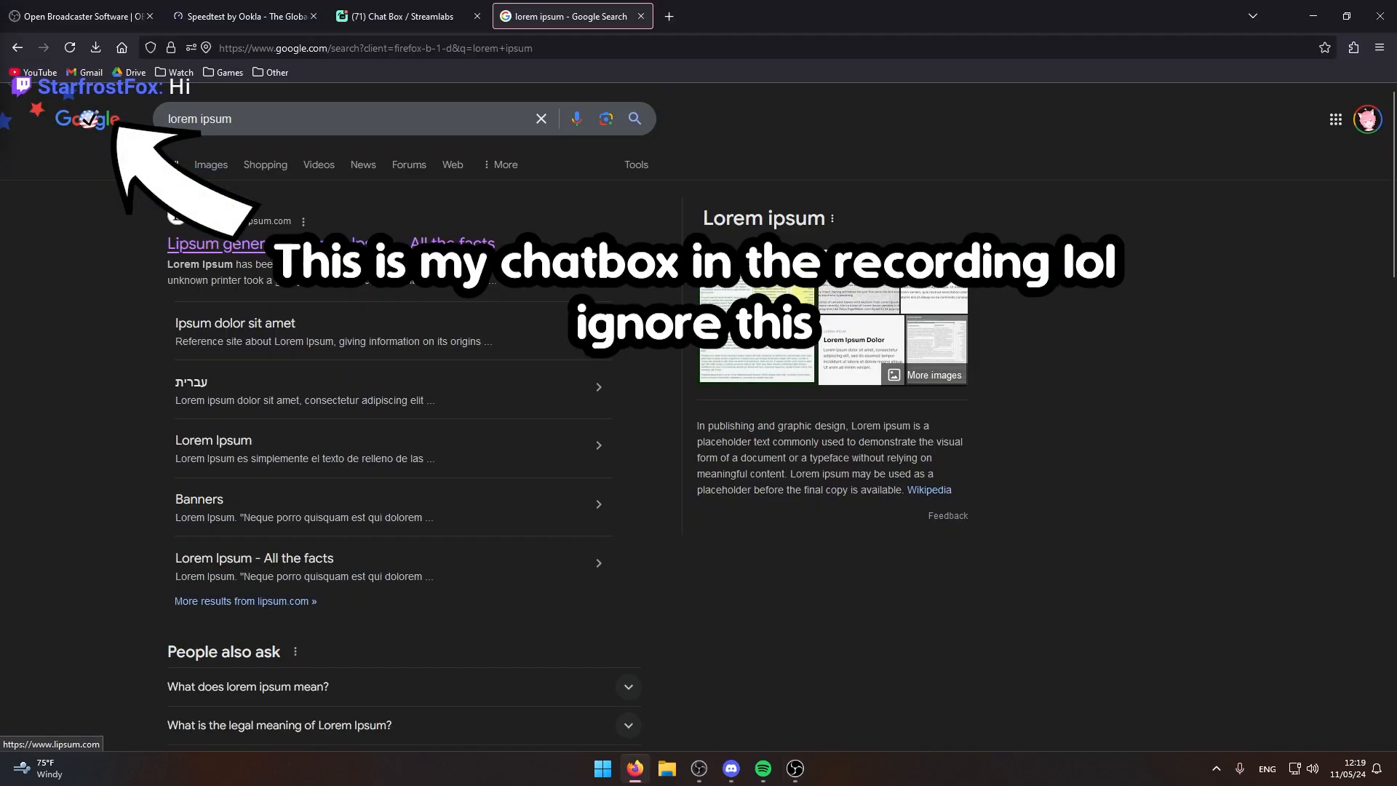
Open the lipsum.com result in Firefox and copy the "What is Lorem Ipsum?" paragraph
click(364, 246)
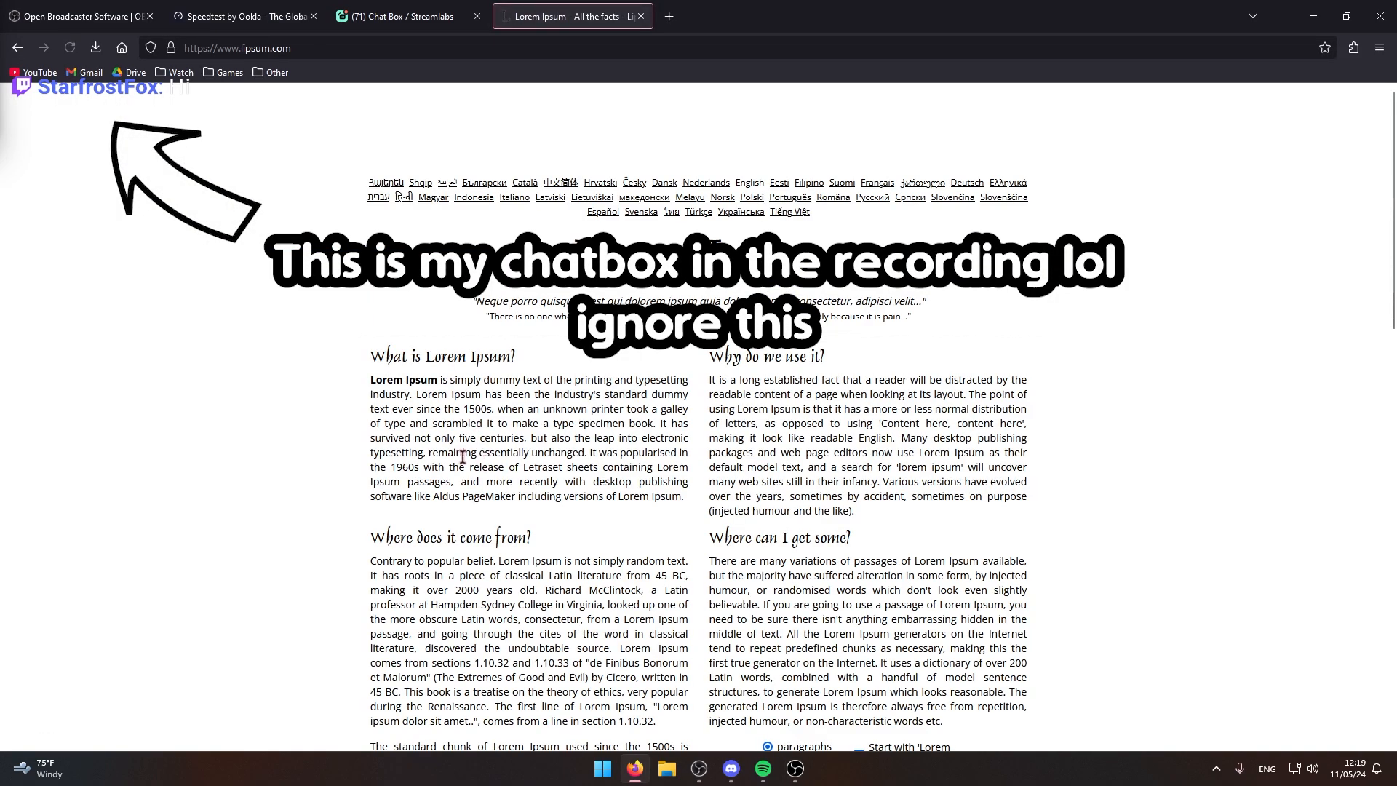
drag(371, 379, 682, 497)
key(ctrl+c)
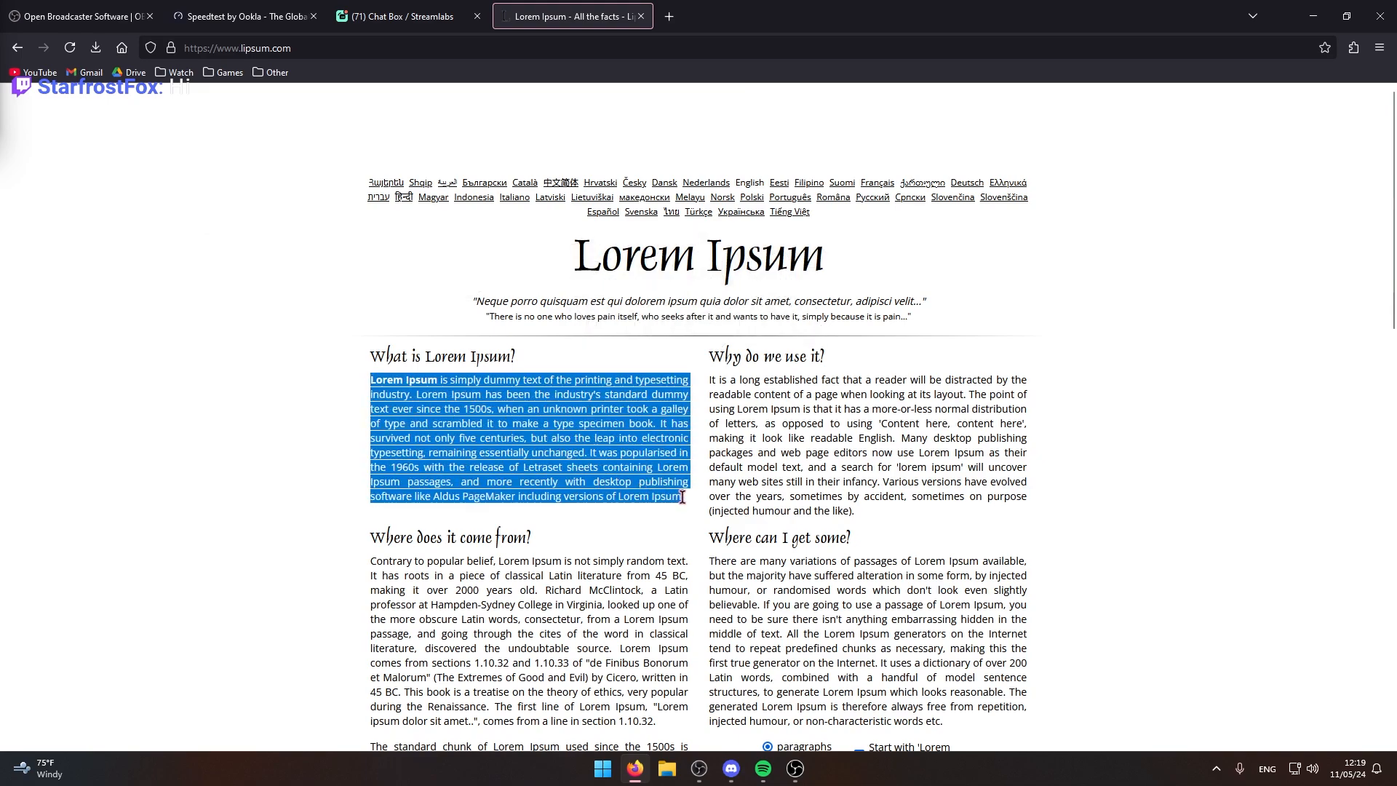
Switch back to OBS Studio and send the copied Lorem Ipsum paragraph twice in the stream chat
click(795, 768)
click(1197, 399)
key(ctrl+v)
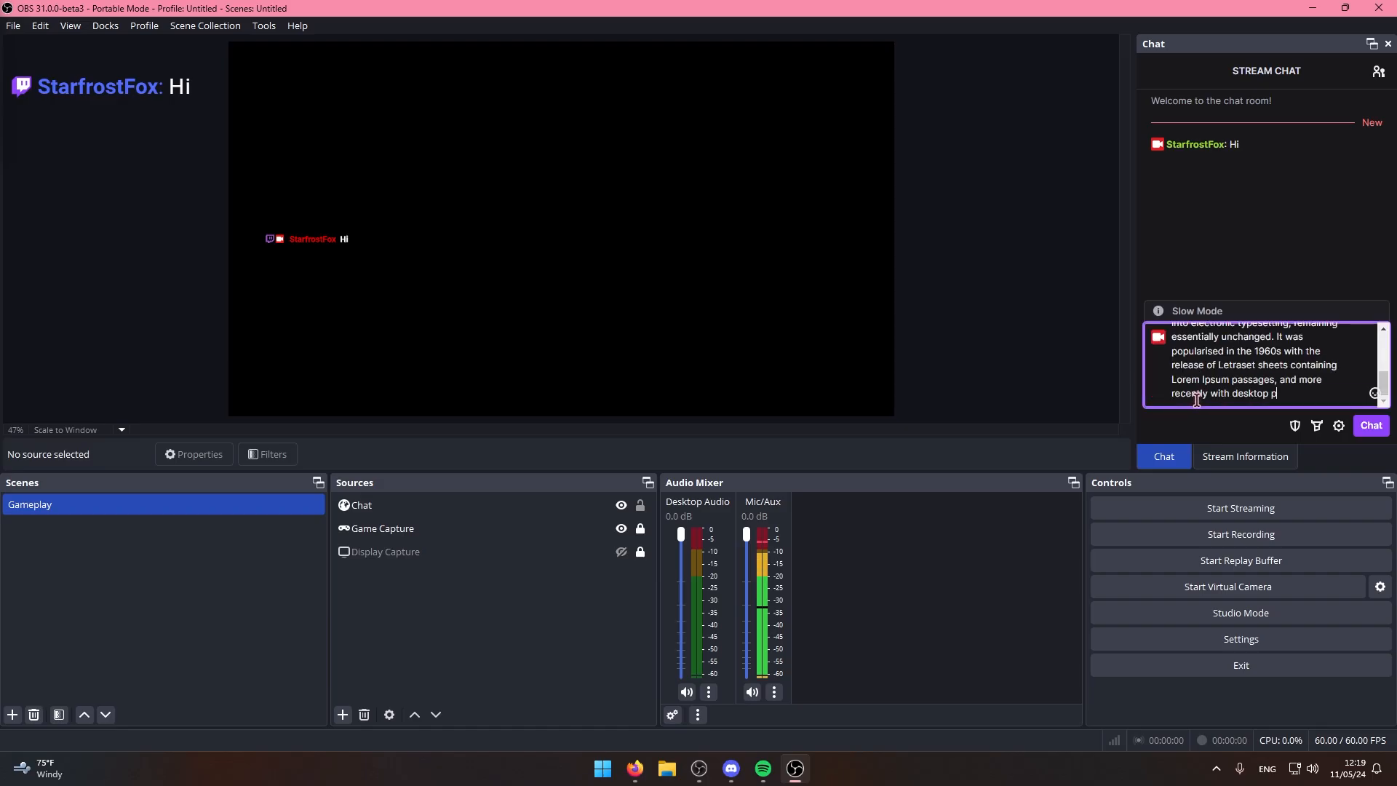
key(Return)
key(ctrl+v)
key(Return)
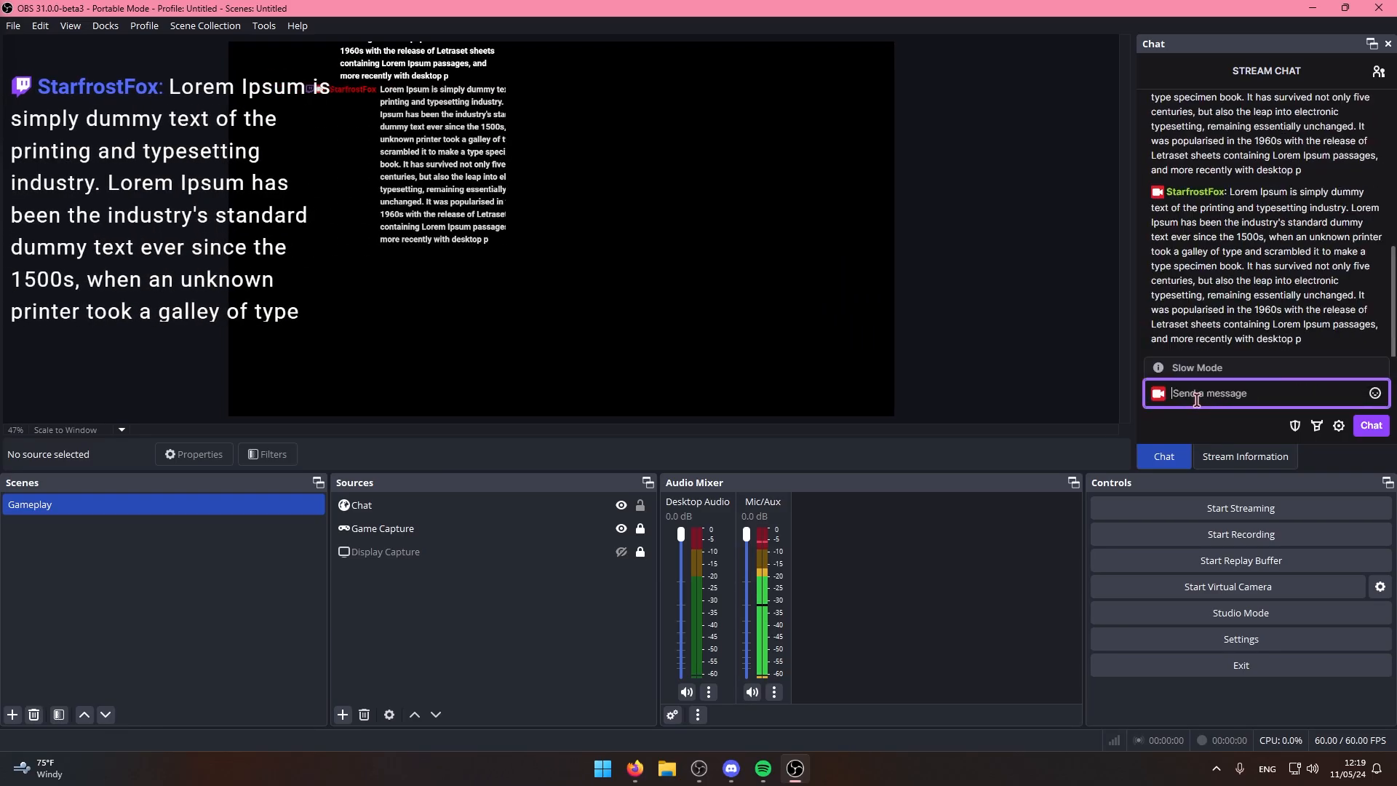
Shrink the Chat source into the canvas's upper-left corner, about 1563 px from the right edge and 780 px from the bottom
click(138, 216)
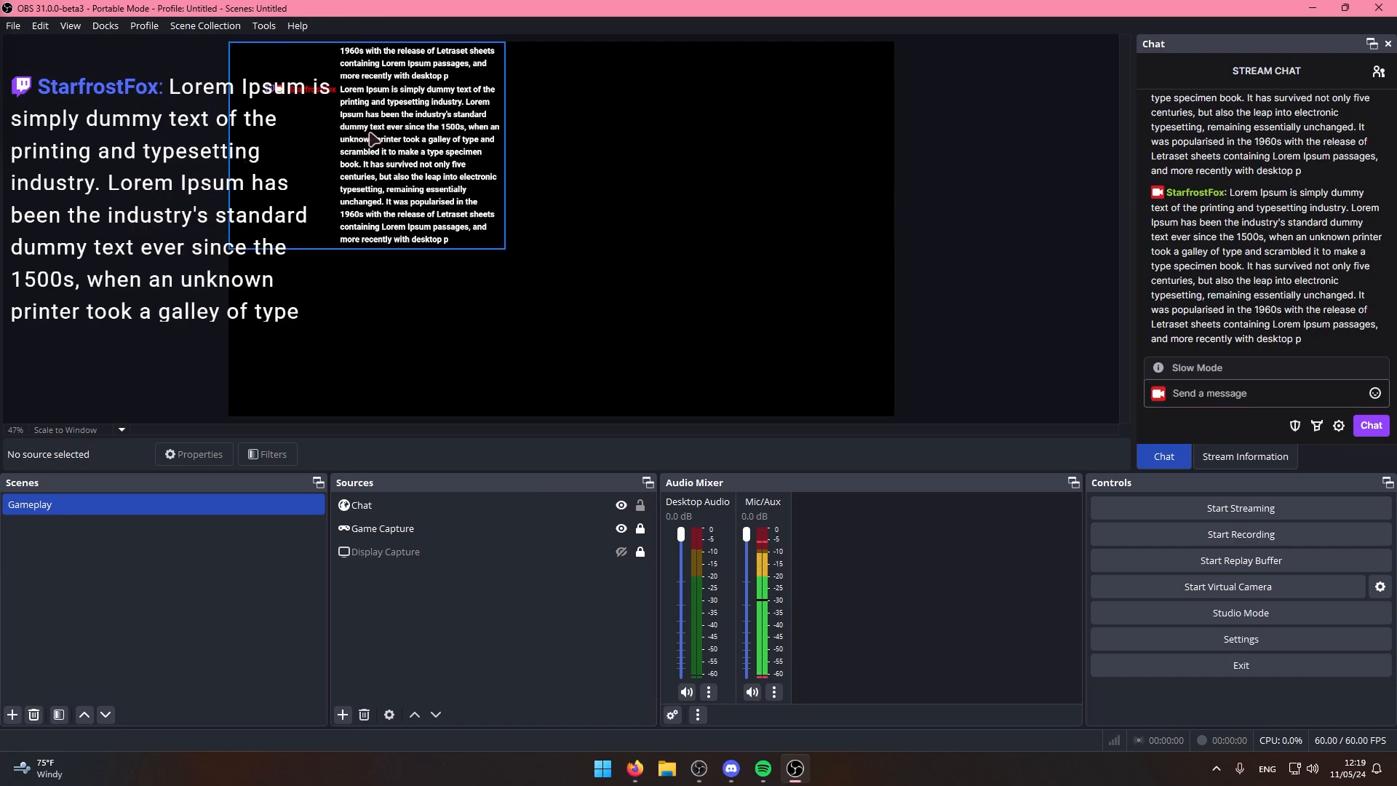
drag(422, 161, 387, 155)
drag(474, 250, 351, 145)
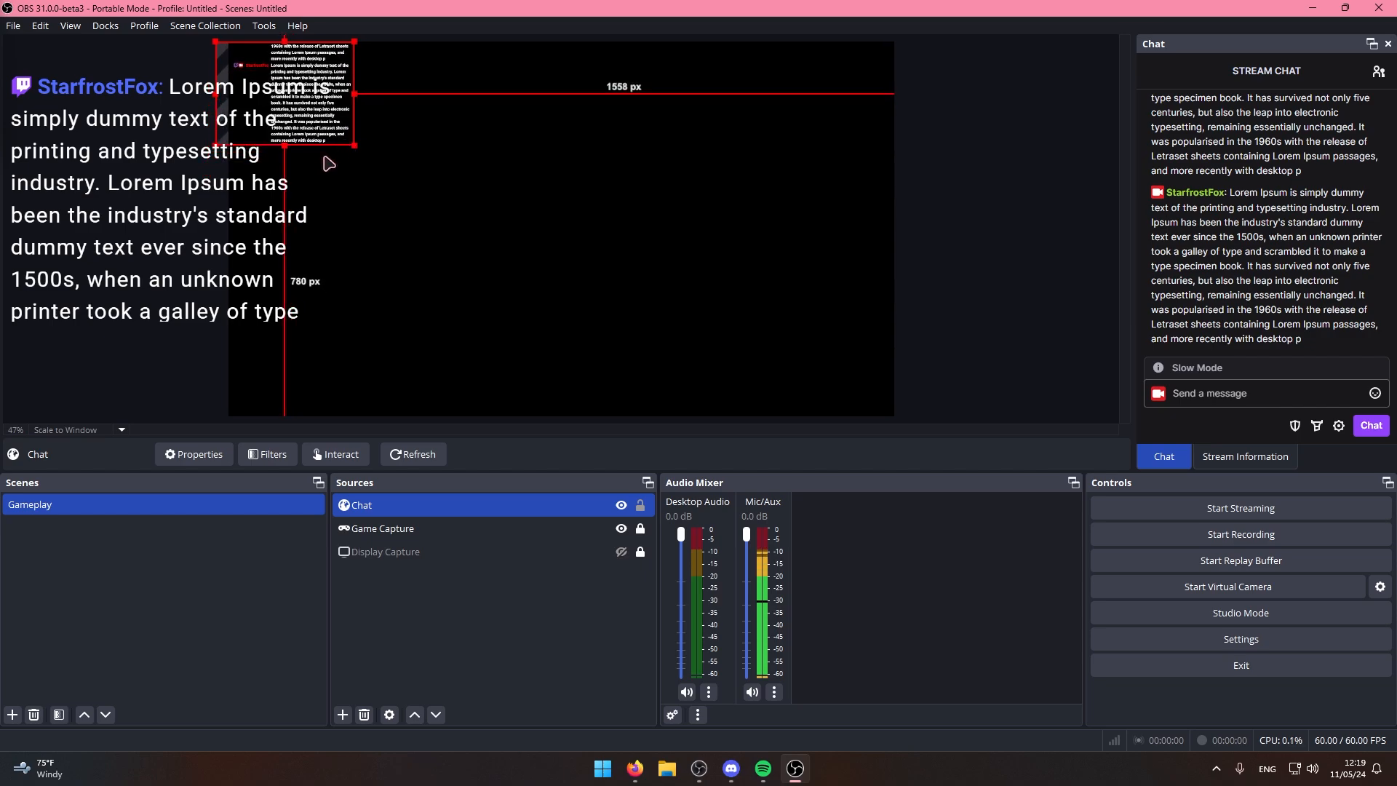
click(128, 255)
drag(286, 108, 284, 107)
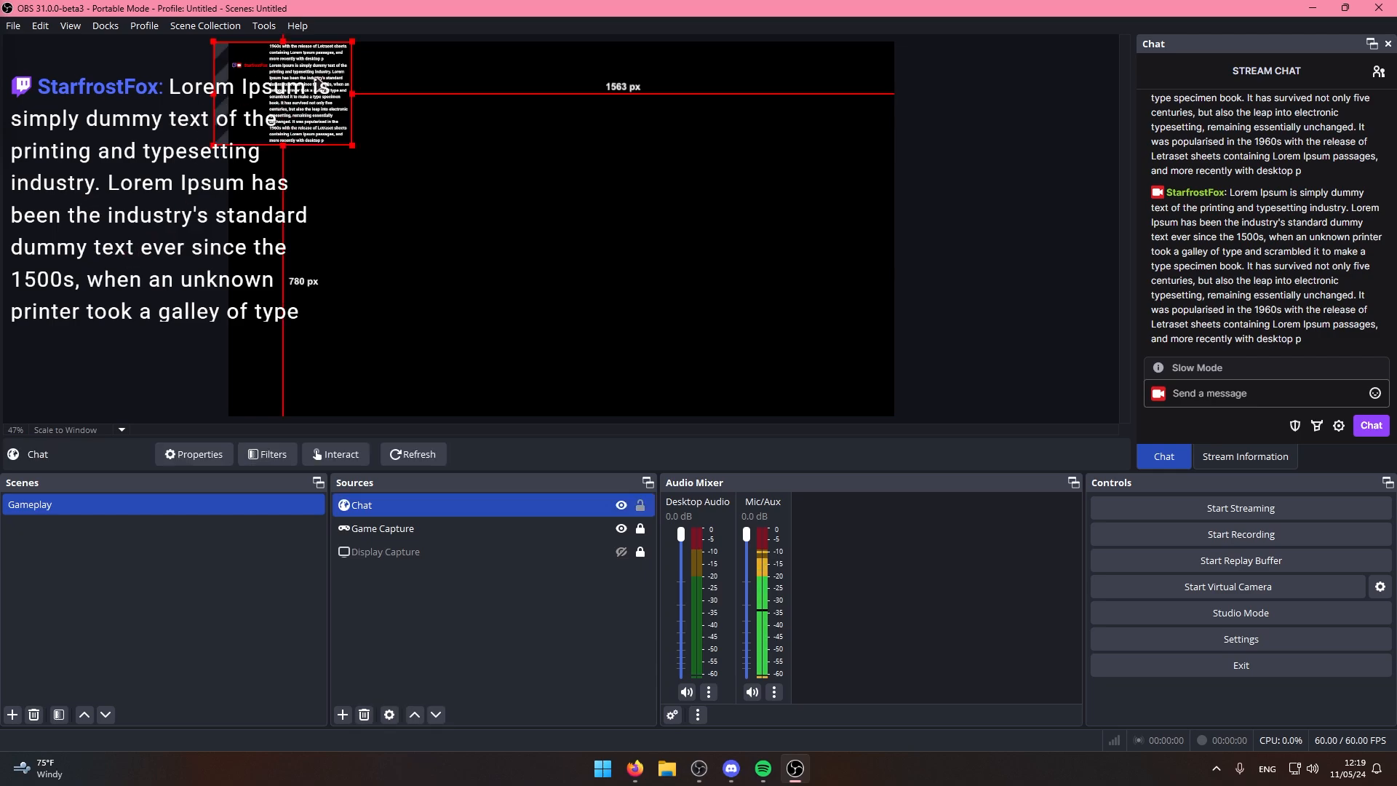
Deselect the Chat source in the preview and lock it in place
click(142, 212)
click(641, 534)
click(643, 510)
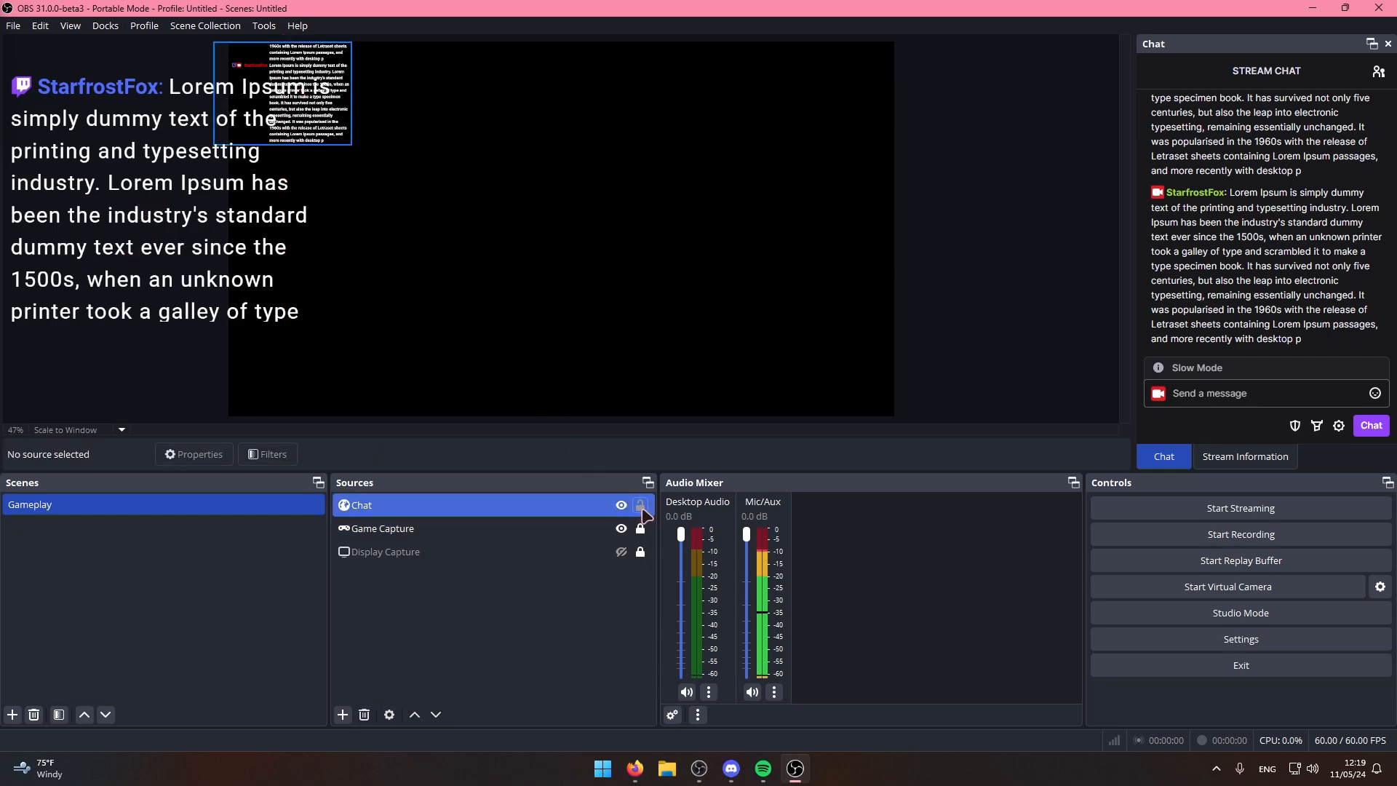
click(640, 507)
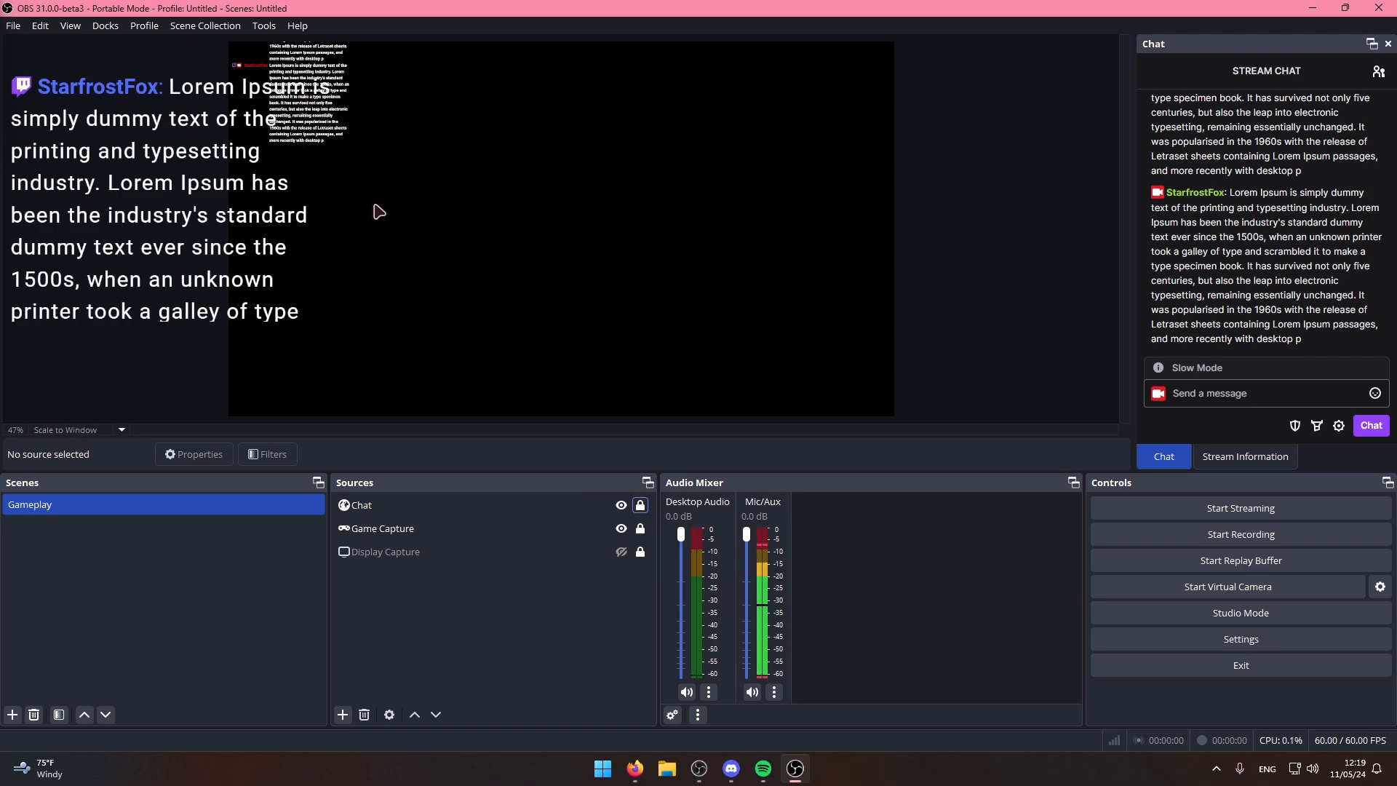
Switch to Firefox, review the Twitch follow settings of the Streamlabs Alert Box widget and copy its widget URL
click(635, 768)
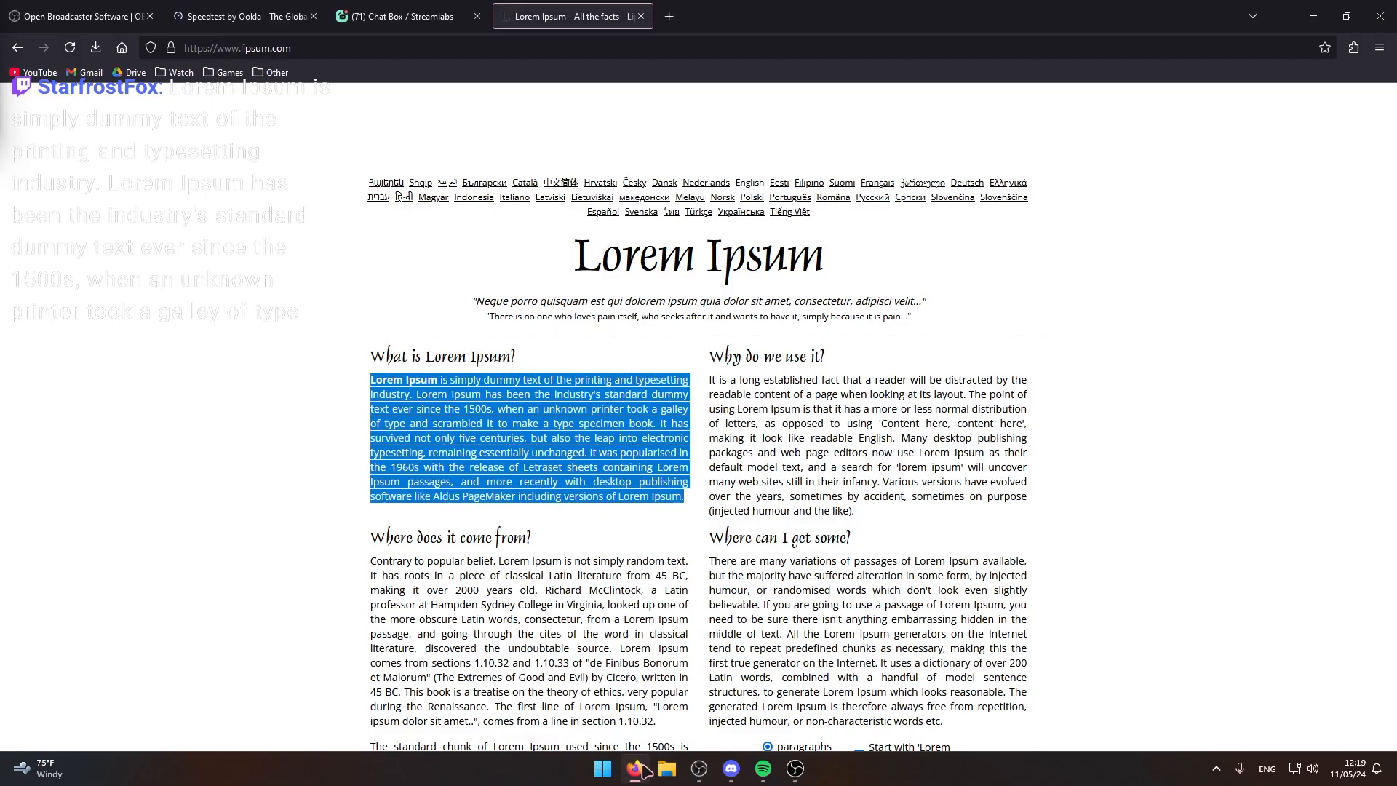
click(397, 16)
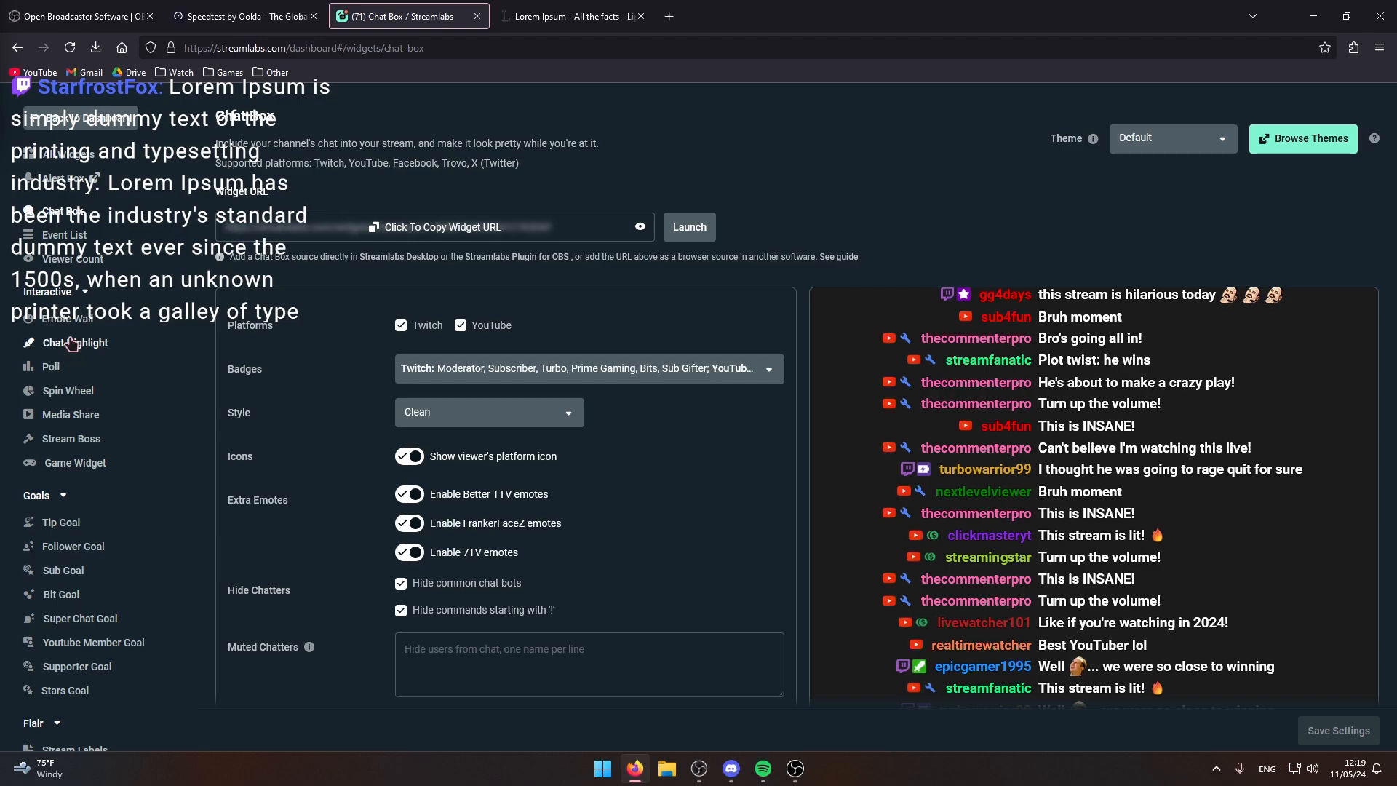
click(65, 187)
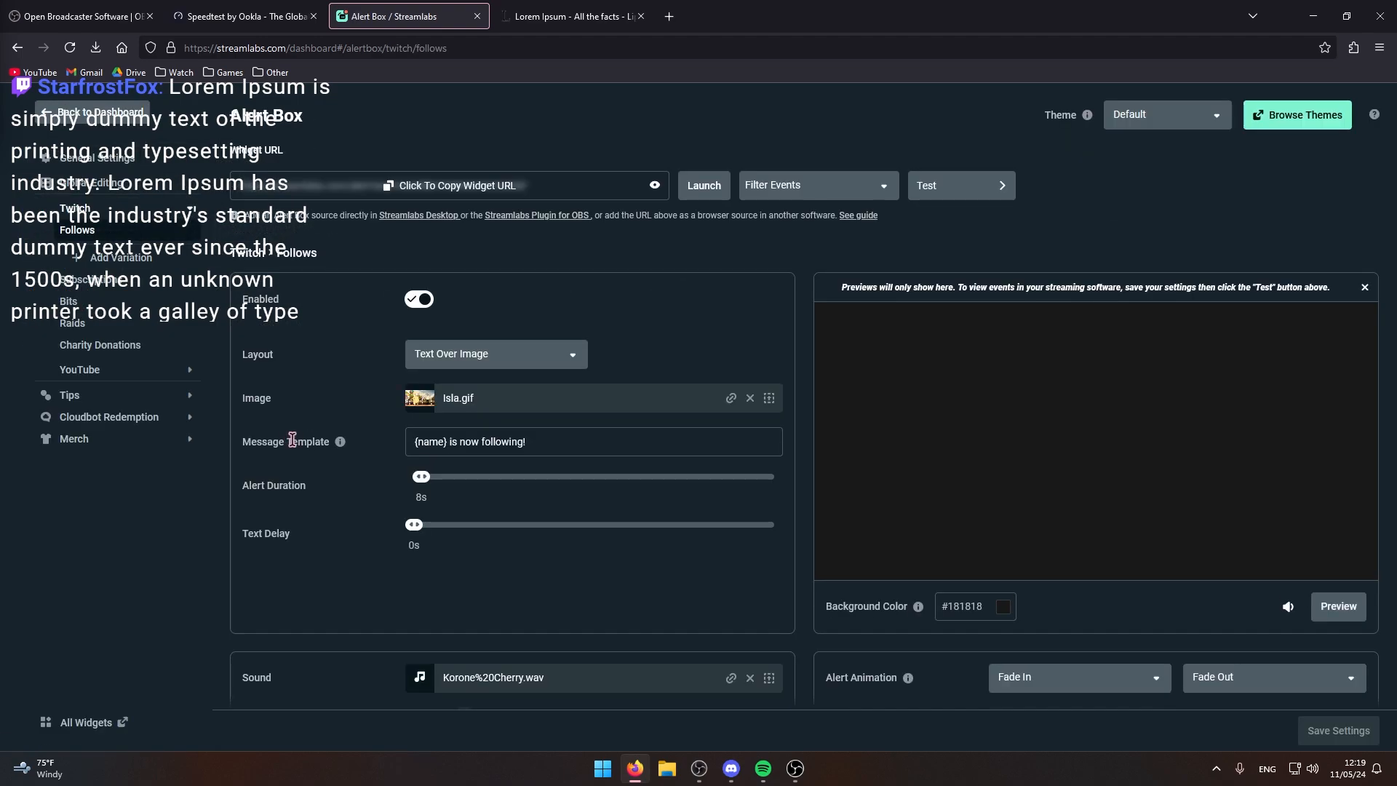
scroll(303, 417, down, 2)
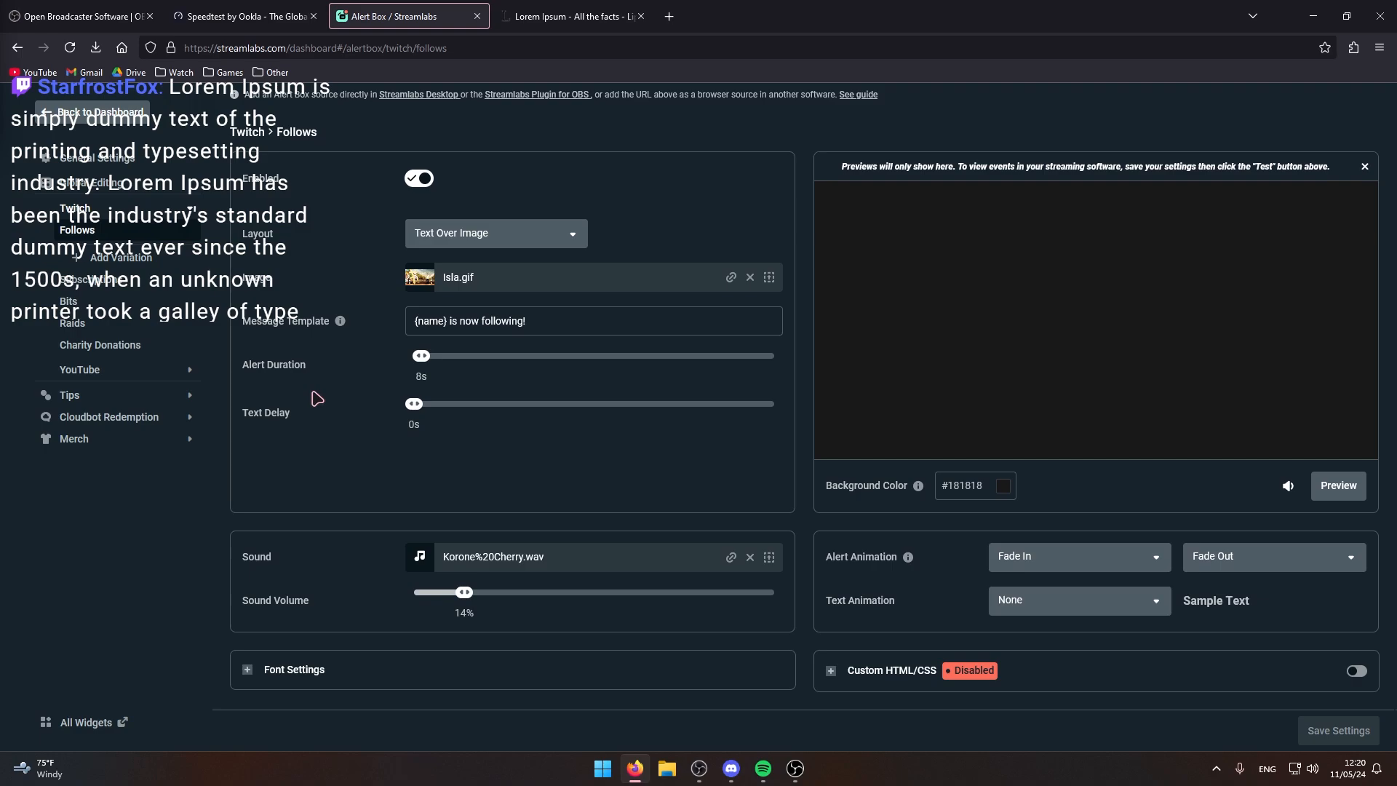
scroll(306, 471, up, 2)
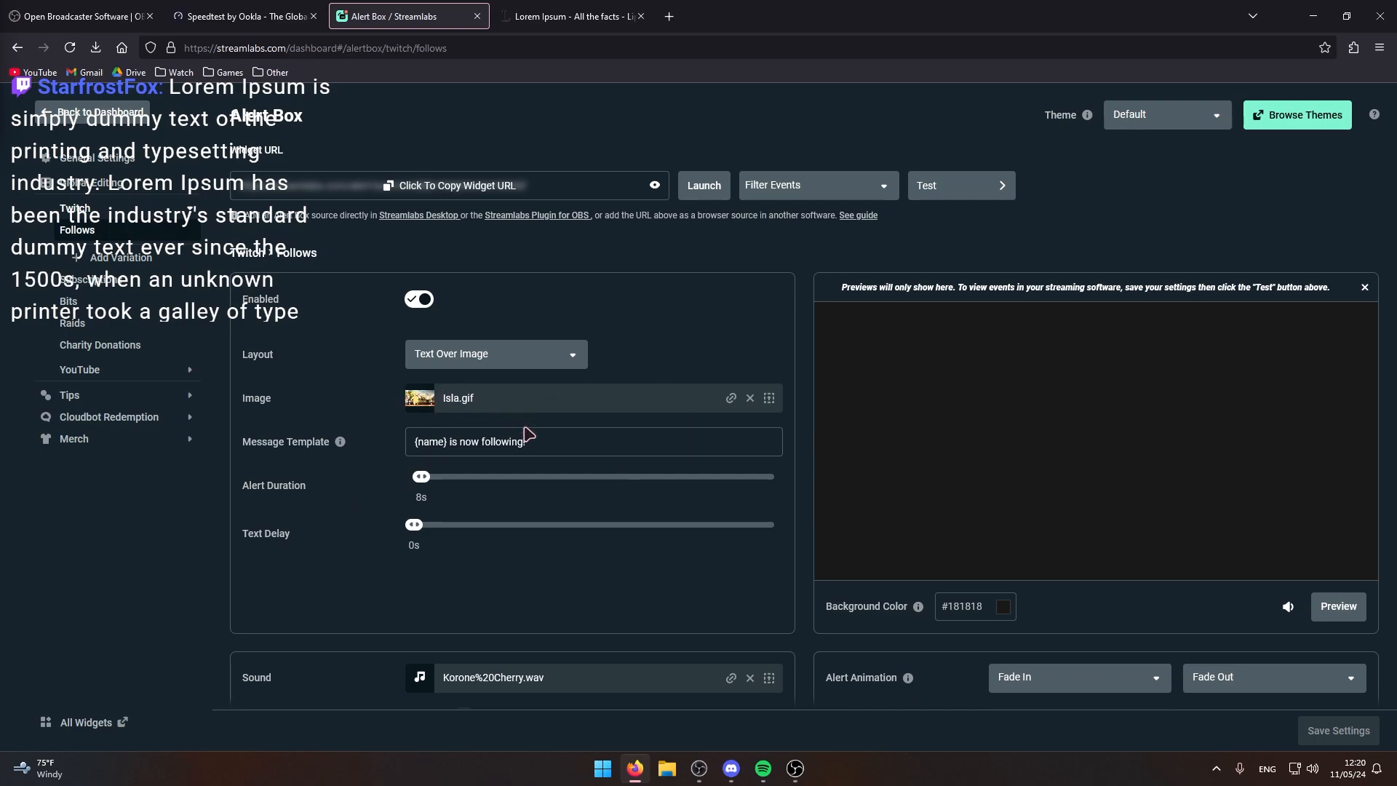
scroll(367, 522, down, 2)
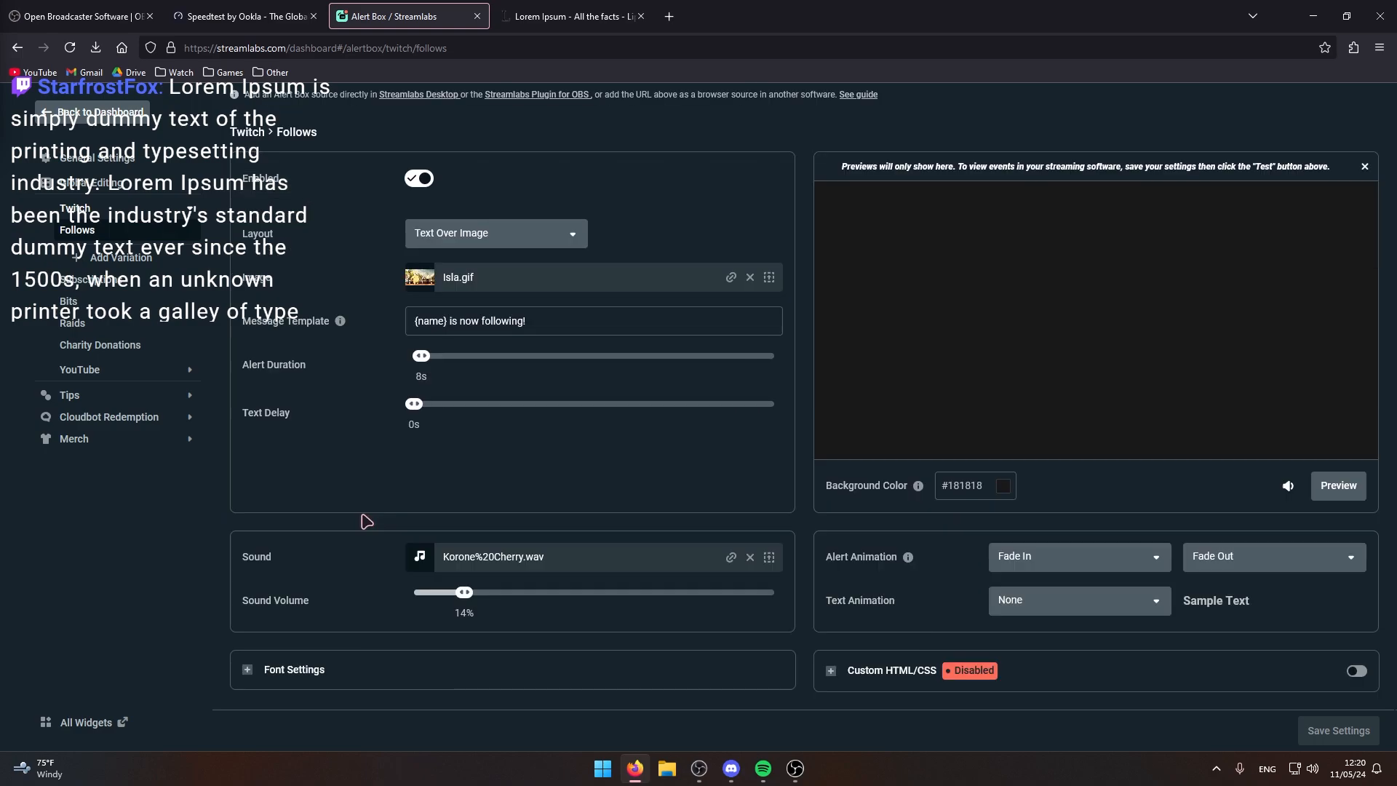
scroll(367, 521, up, 2)
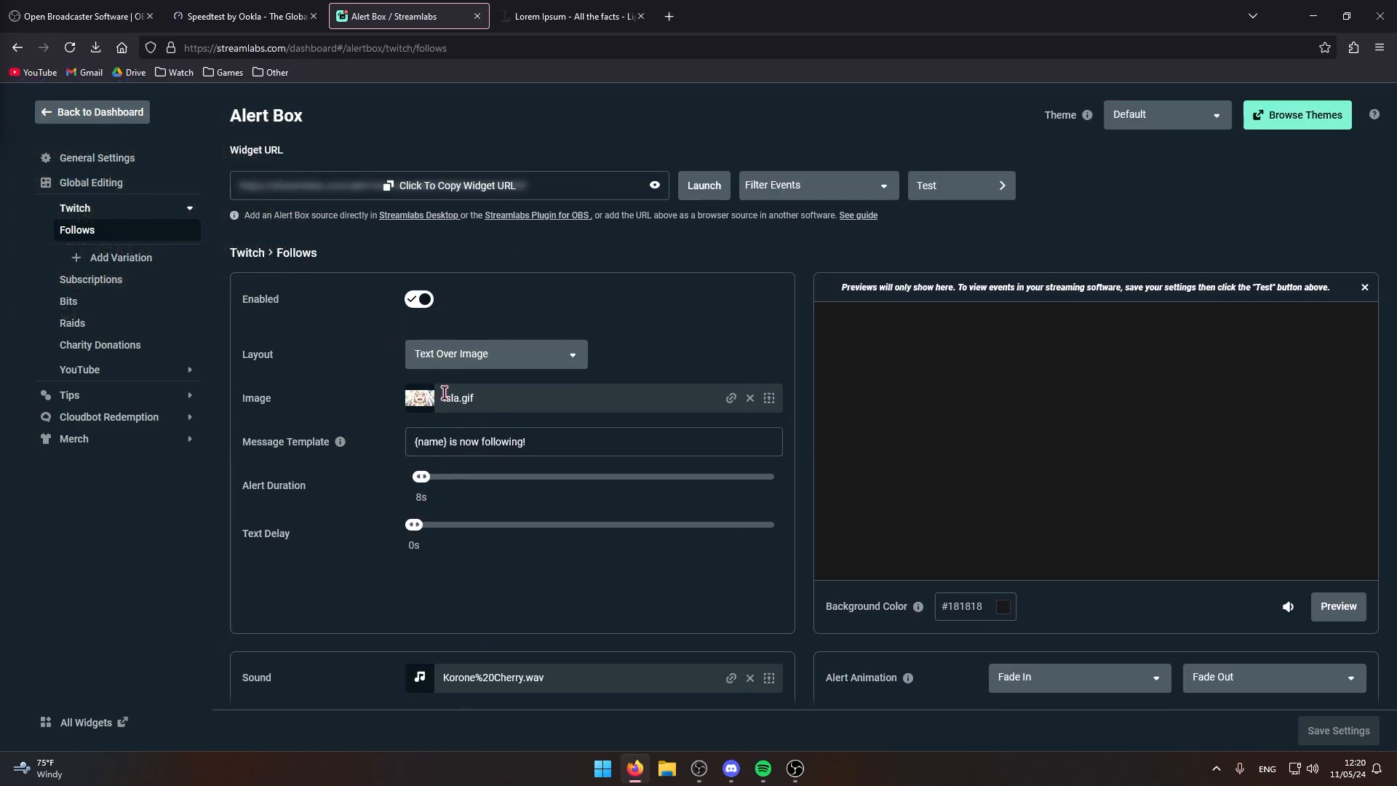
click(455, 190)
click(743, 457)
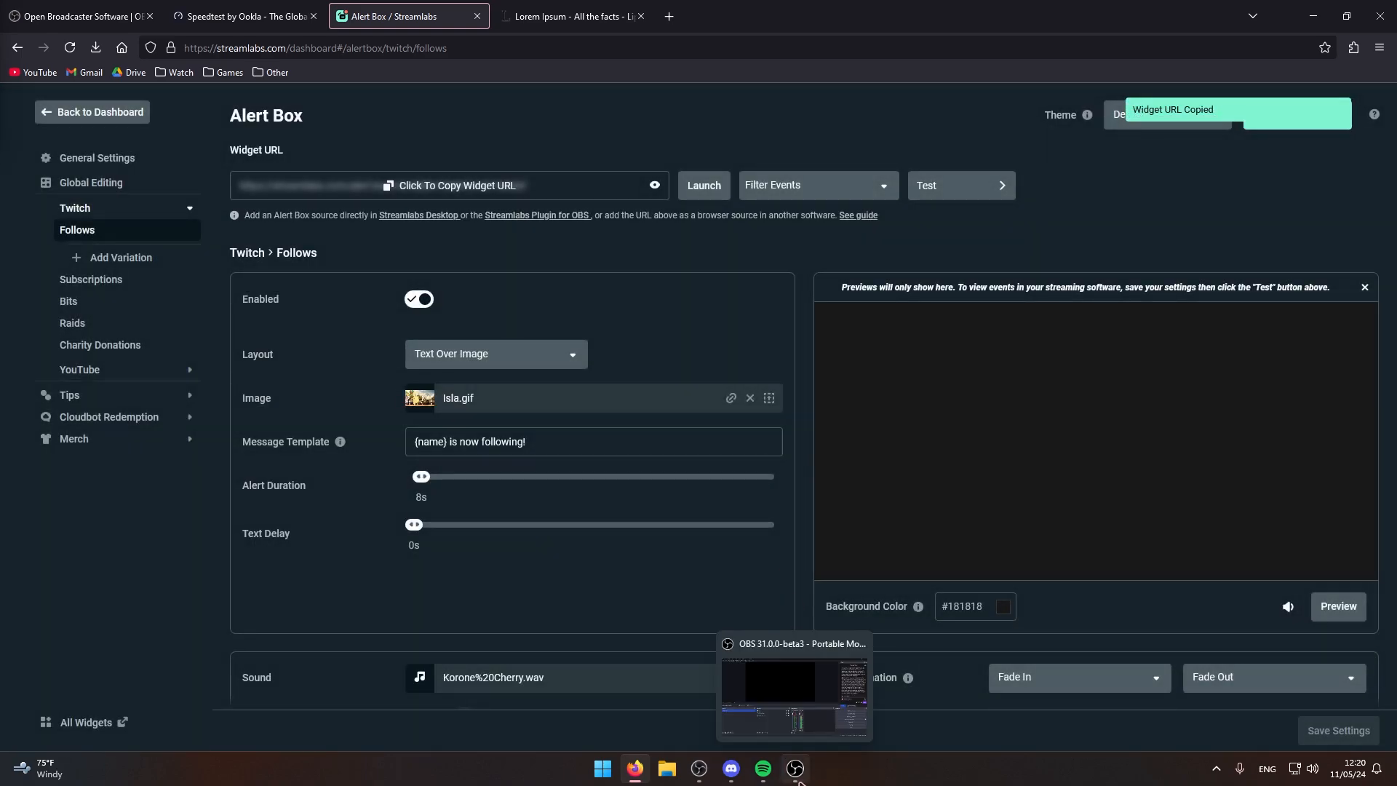
Switch to OBS Studio and add a new Browser source named "Alerts" to the Gameplay scene
click(799, 779)
right_click(426, 626)
mouse_move(473, 642)
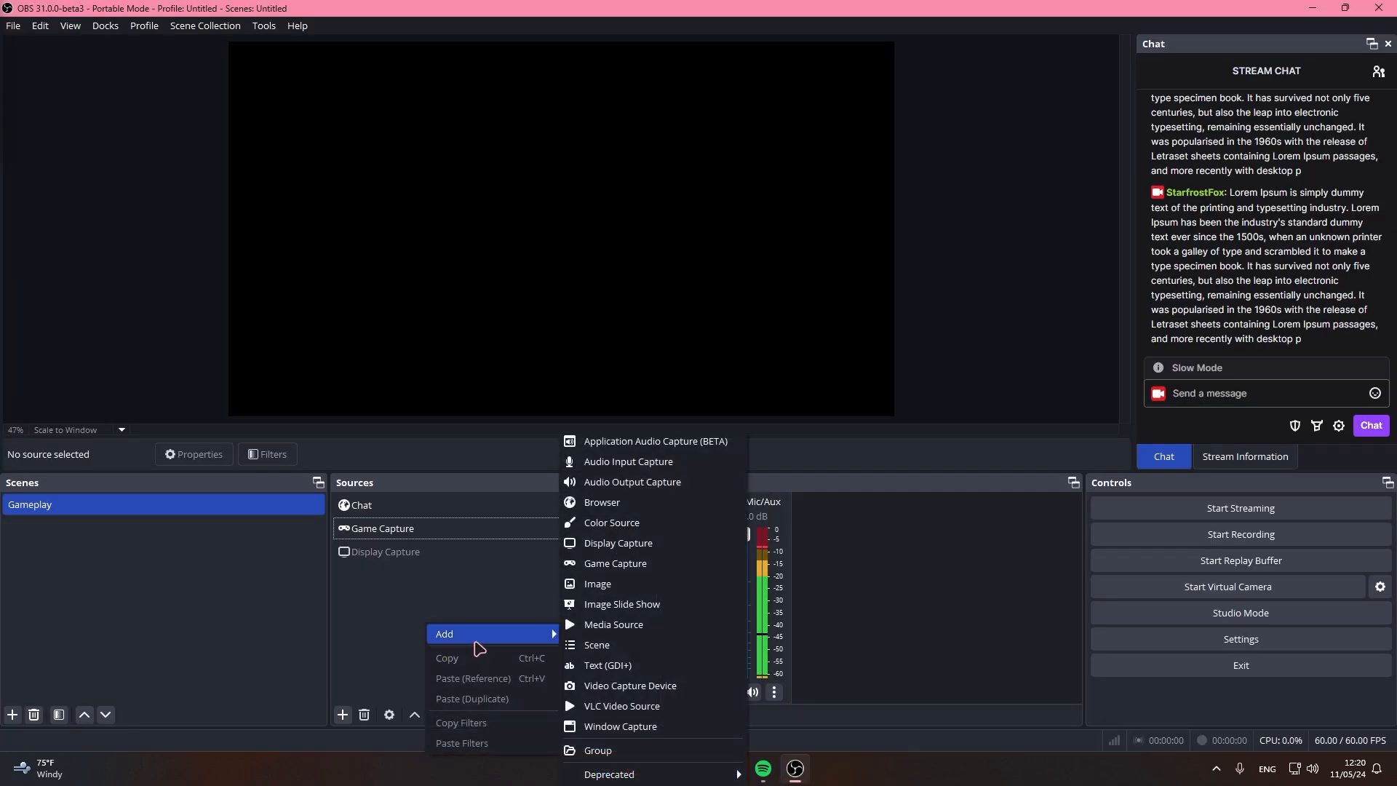
click(611, 504)
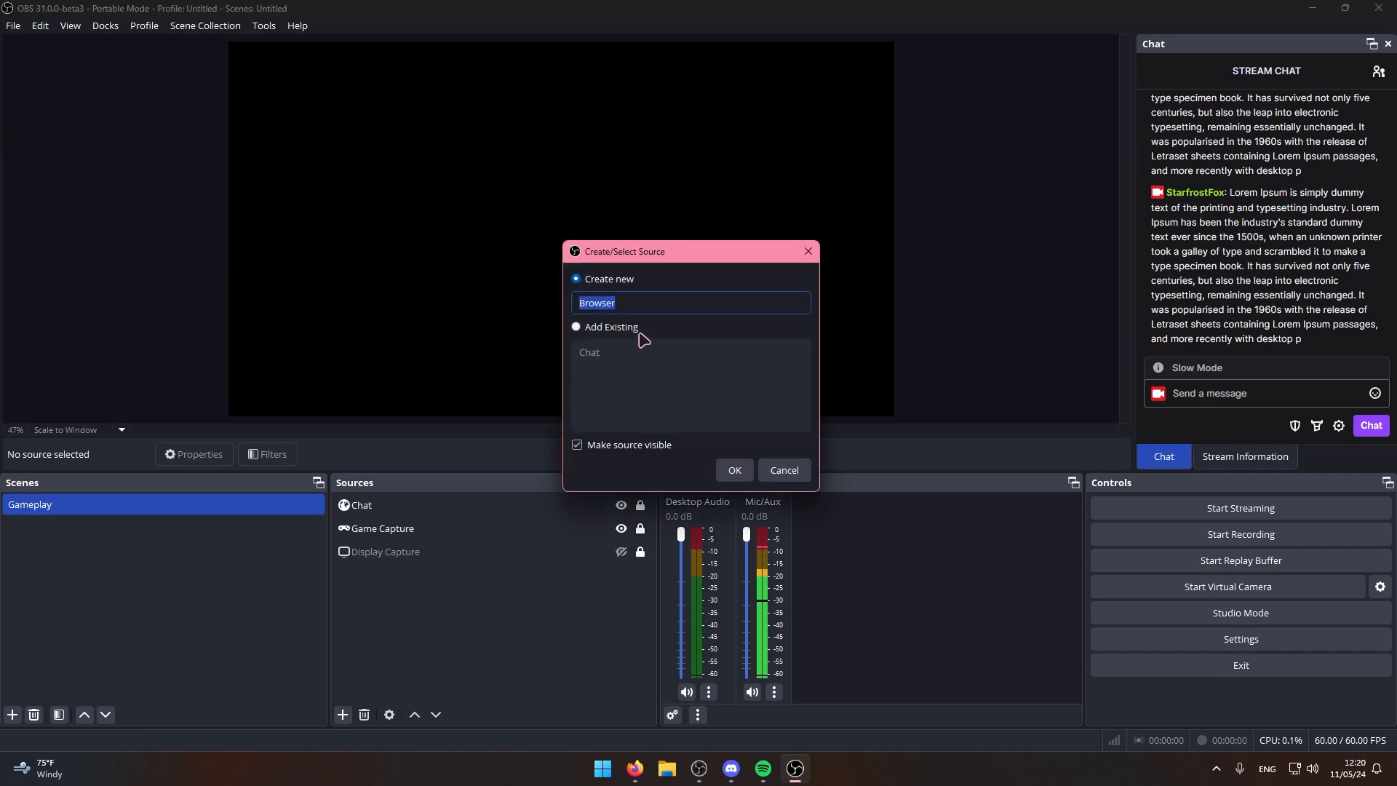
text(Alerts)
click(734, 470)
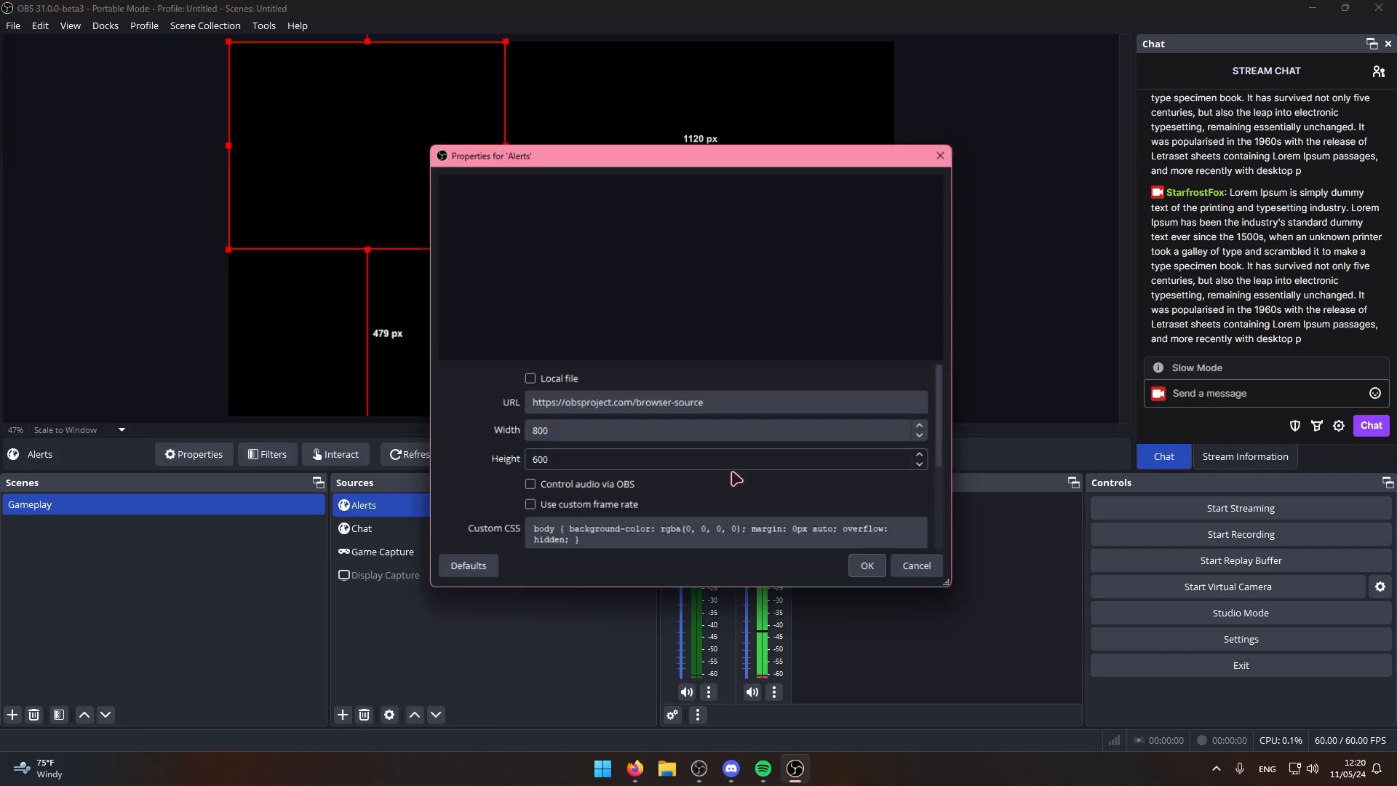
Paste the copied Alert Box widget URL into the Alerts source, enable shutdown when not visible and audio control via OBS, confirm and deselect it
click(705, 400)
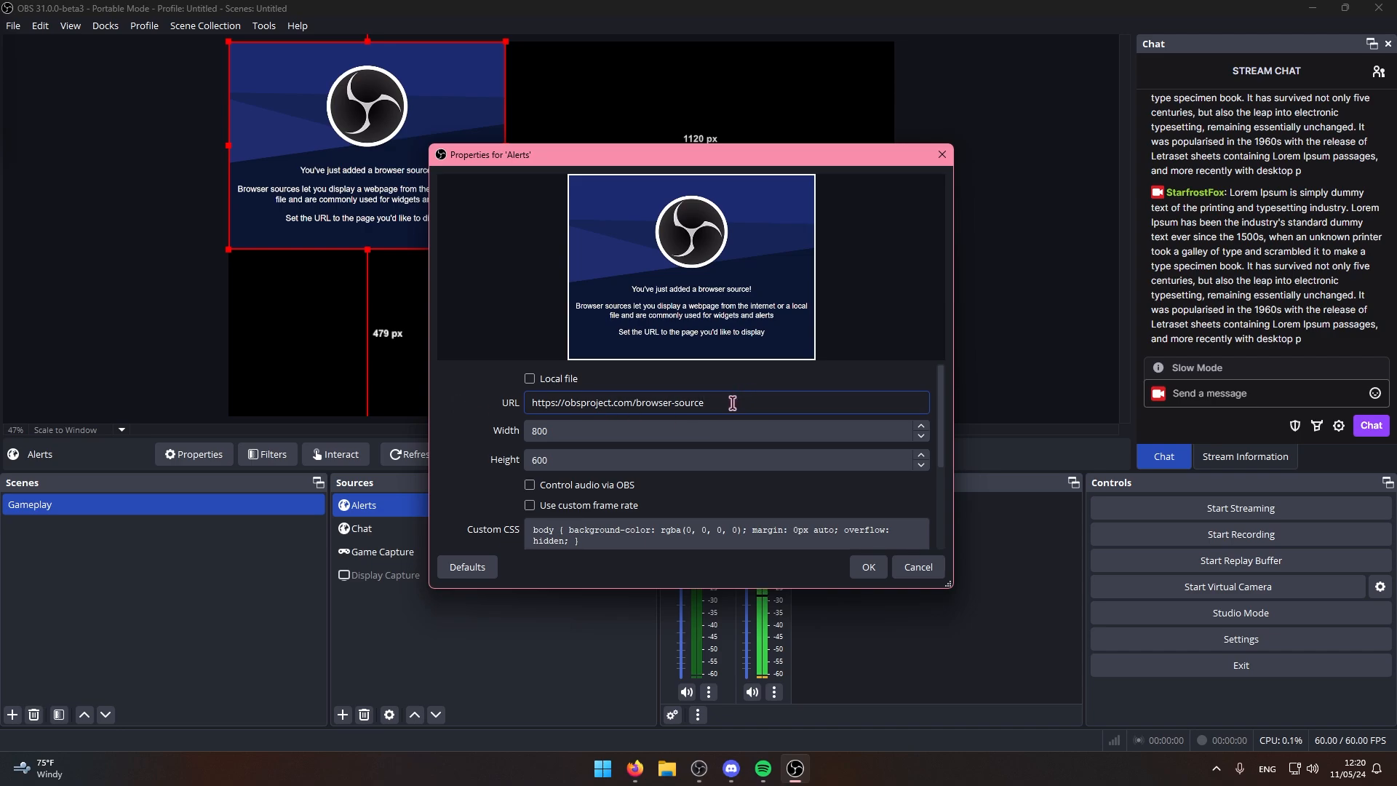
scroll(534, 463, down, 3)
click(531, 455)
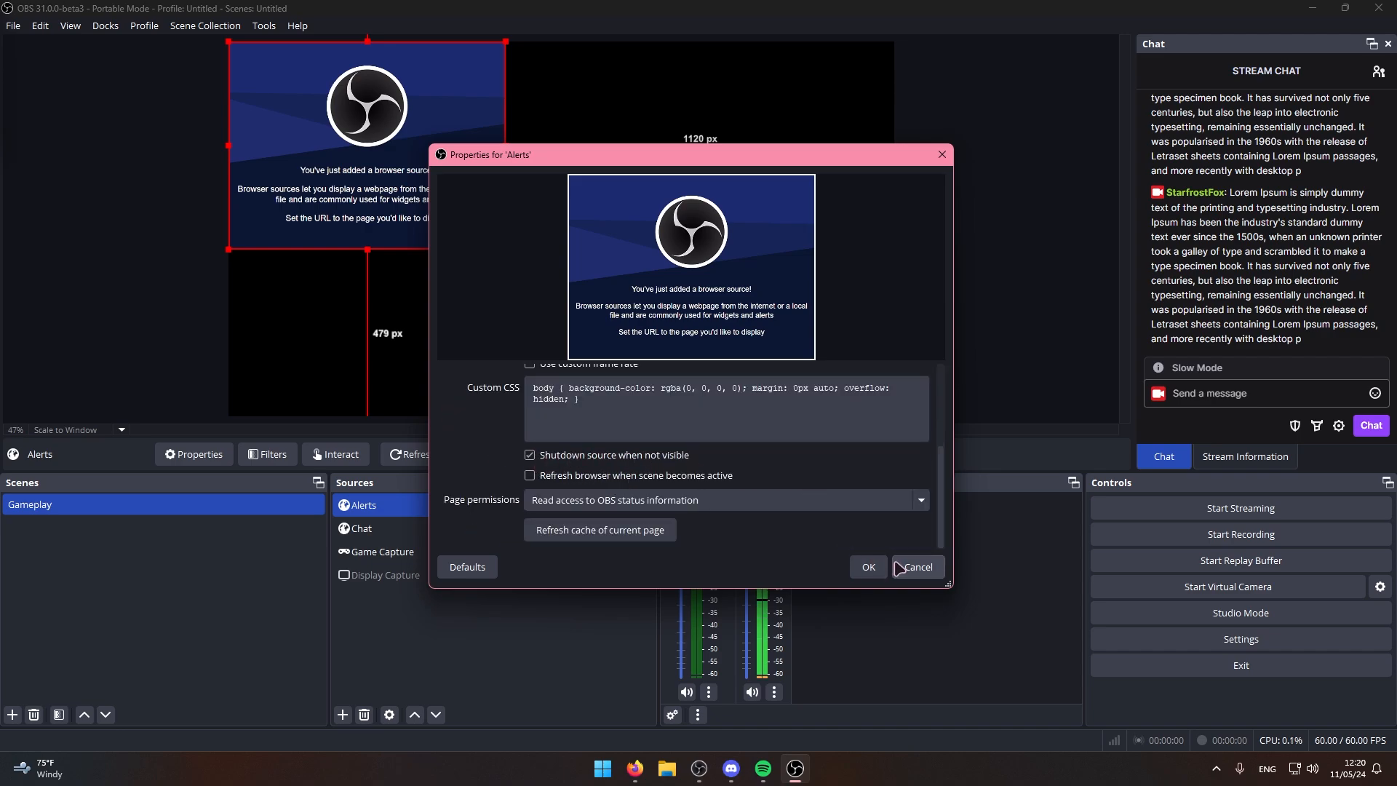
scroll(549, 423, up, 2)
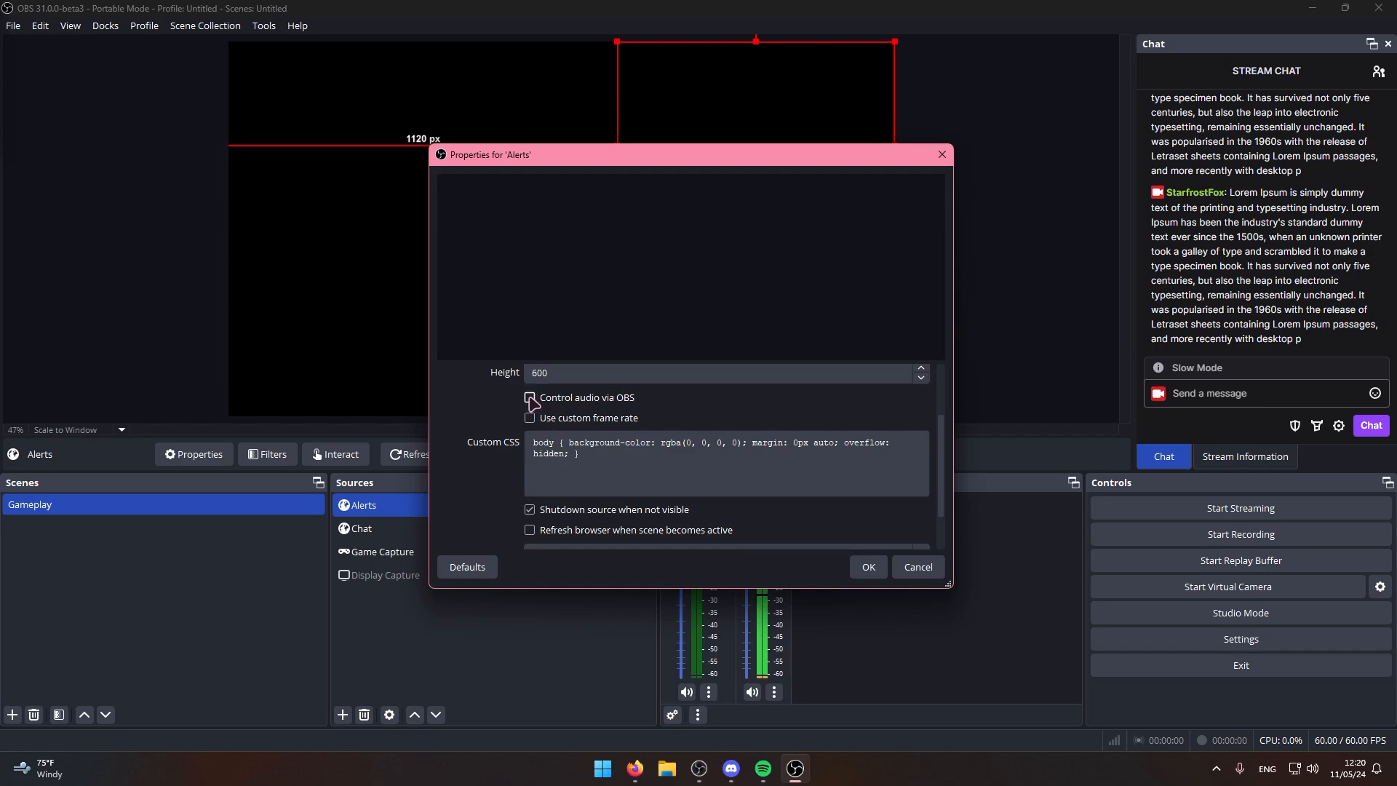
click(530, 397)
click(868, 567)
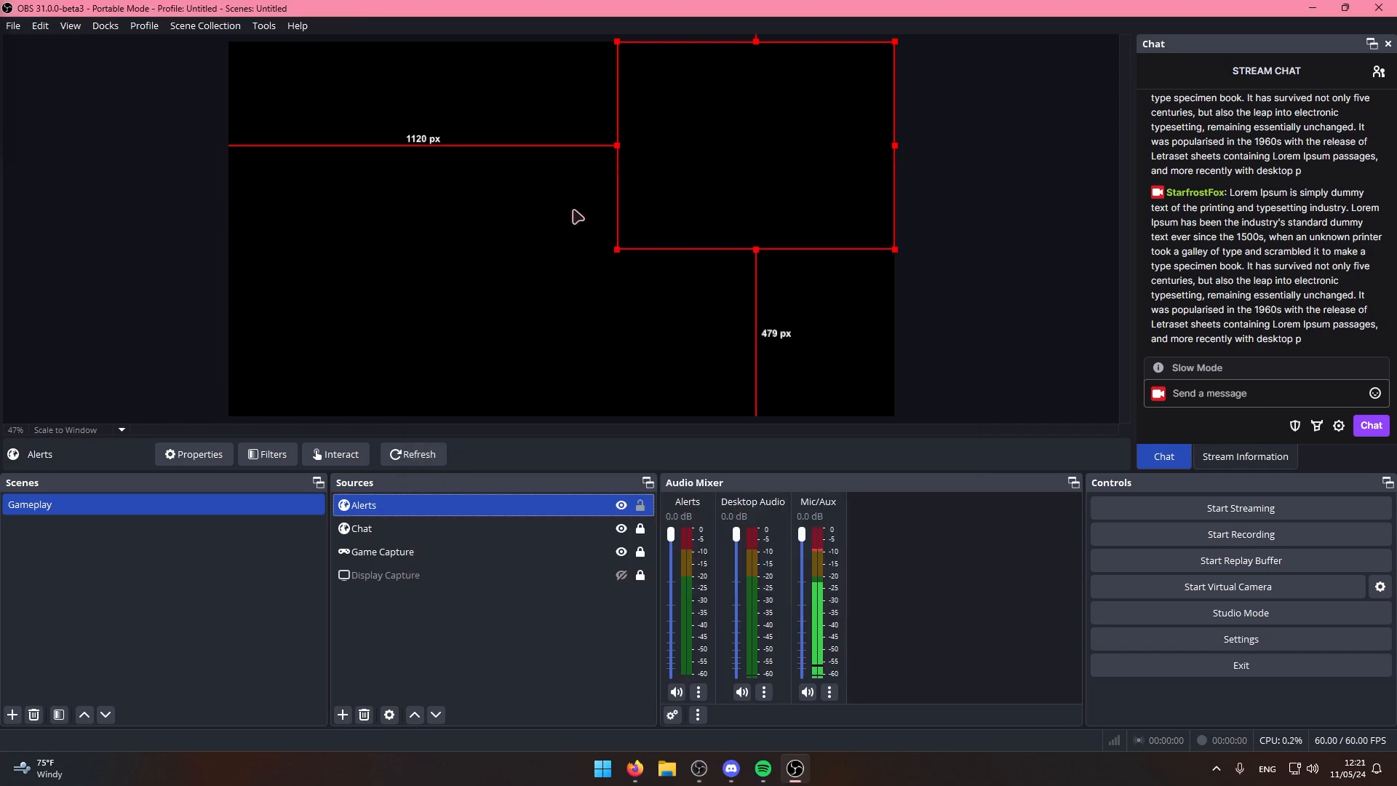
click(986, 227)
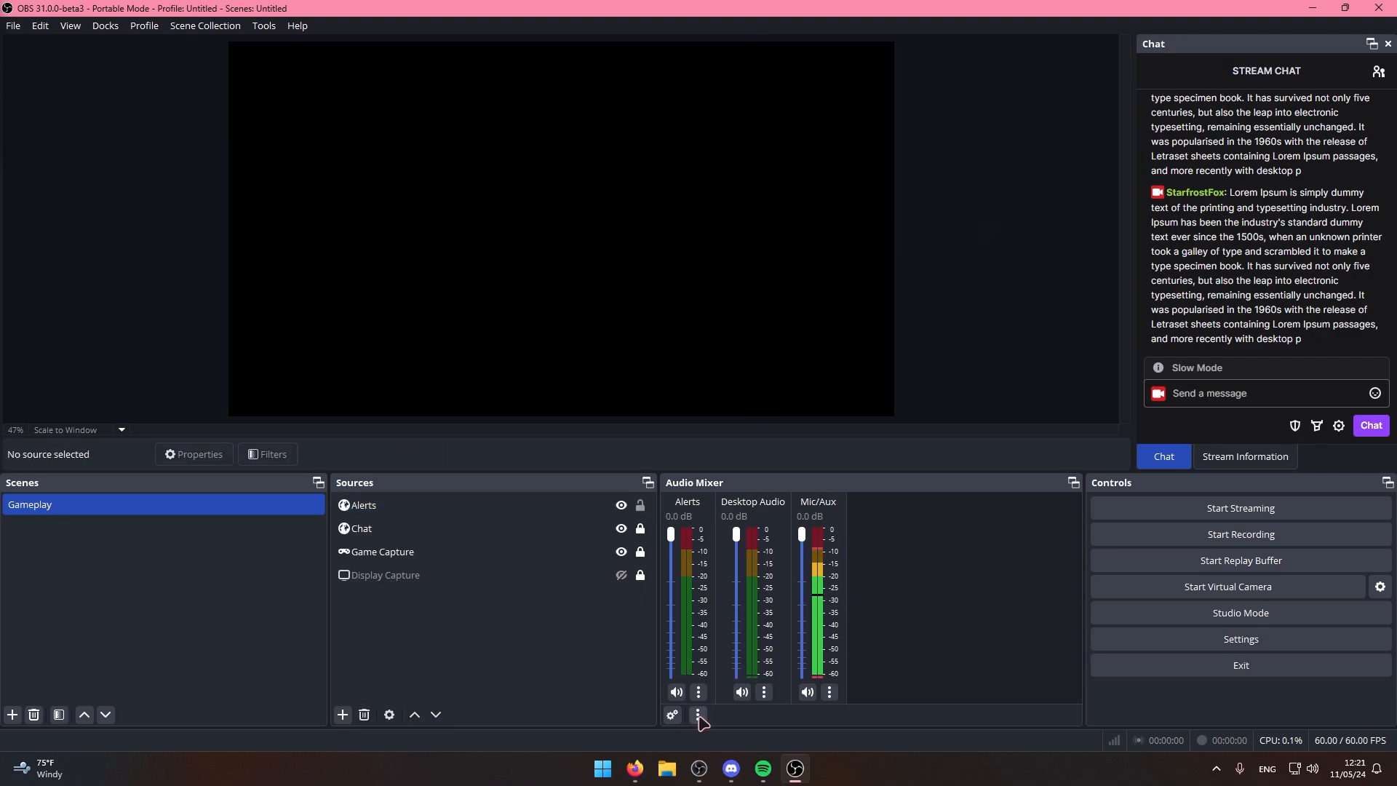
Switch to Firefox, send a Twitch Subscriptions test alert from the Streamlabs Alert Box and return to OBS Studio to view it
click(635, 769)
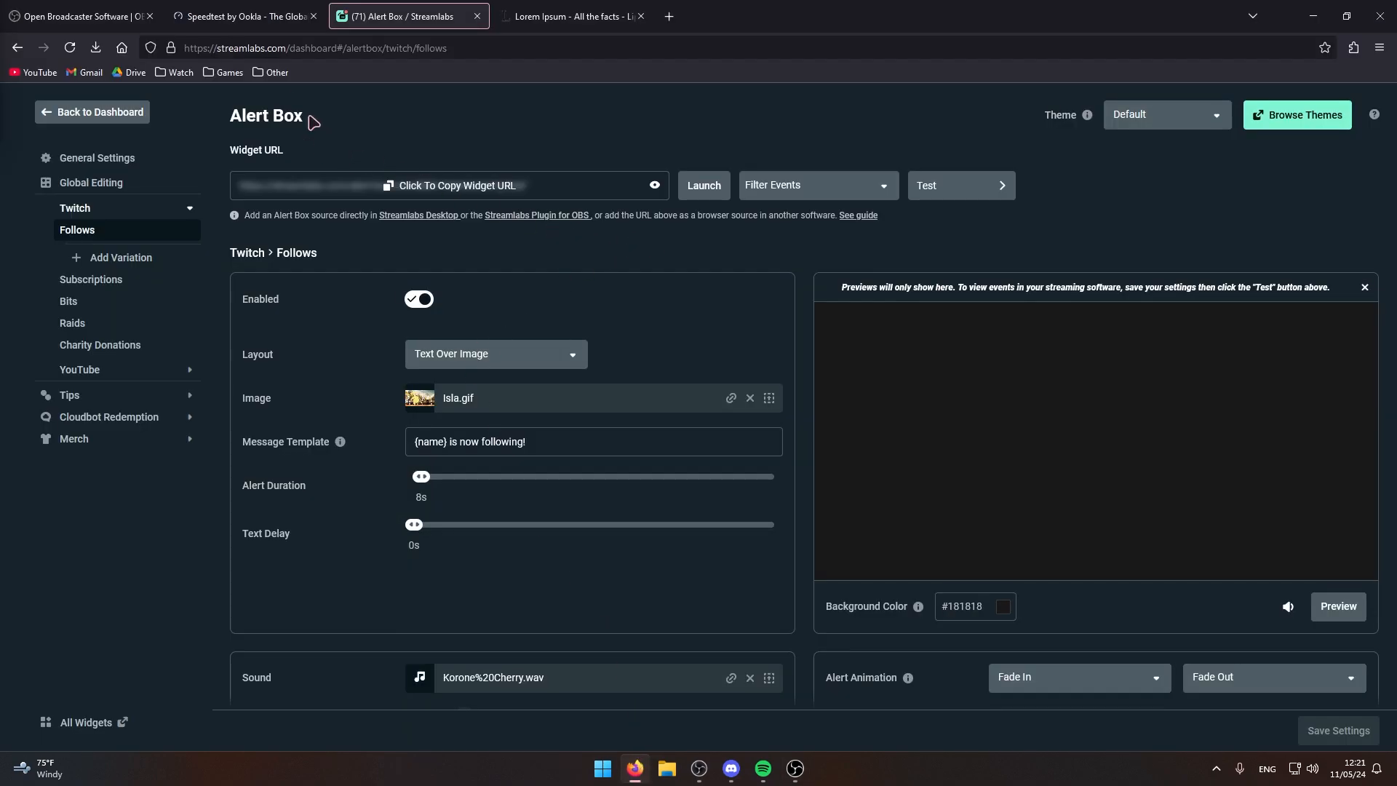
click(988, 195)
mouse_move(970, 223)
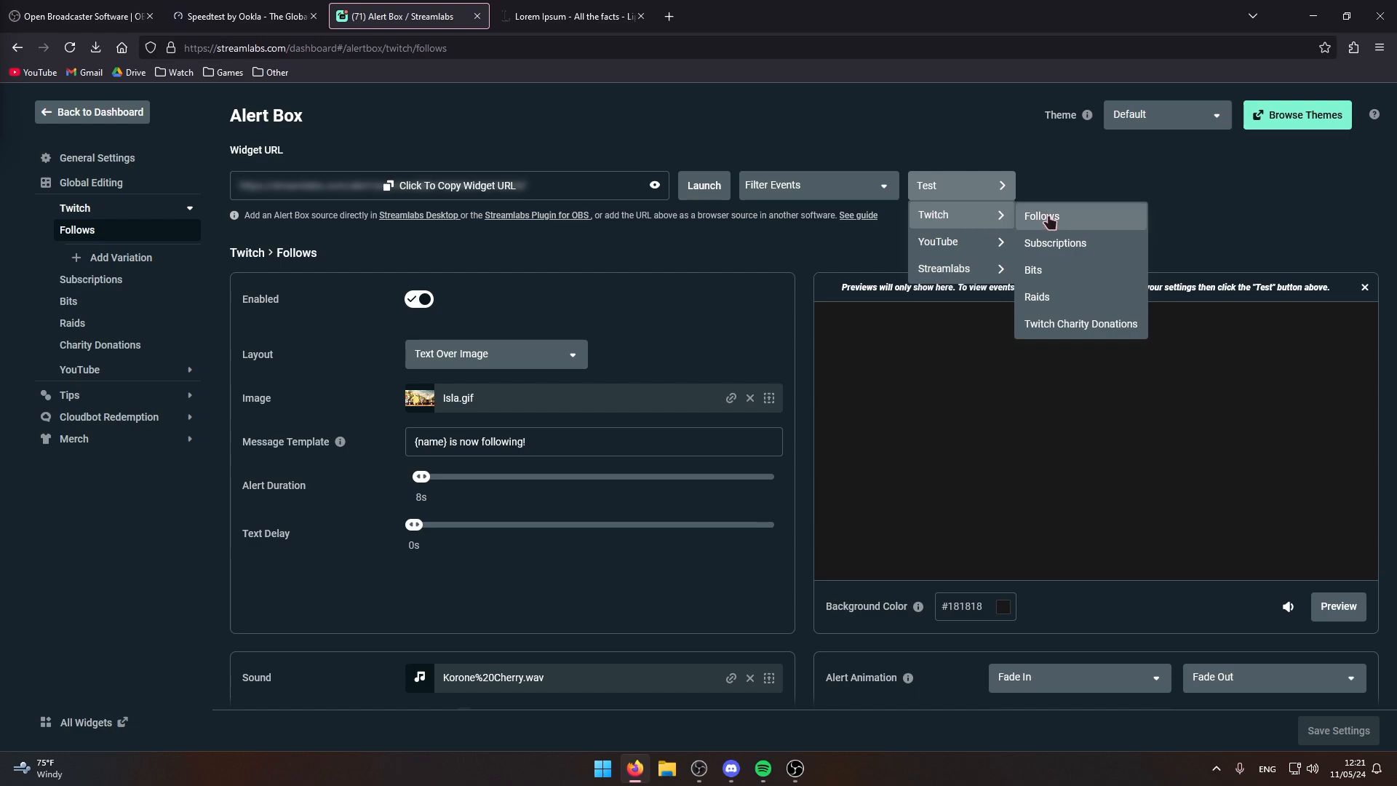
click(1055, 243)
click(795, 769)
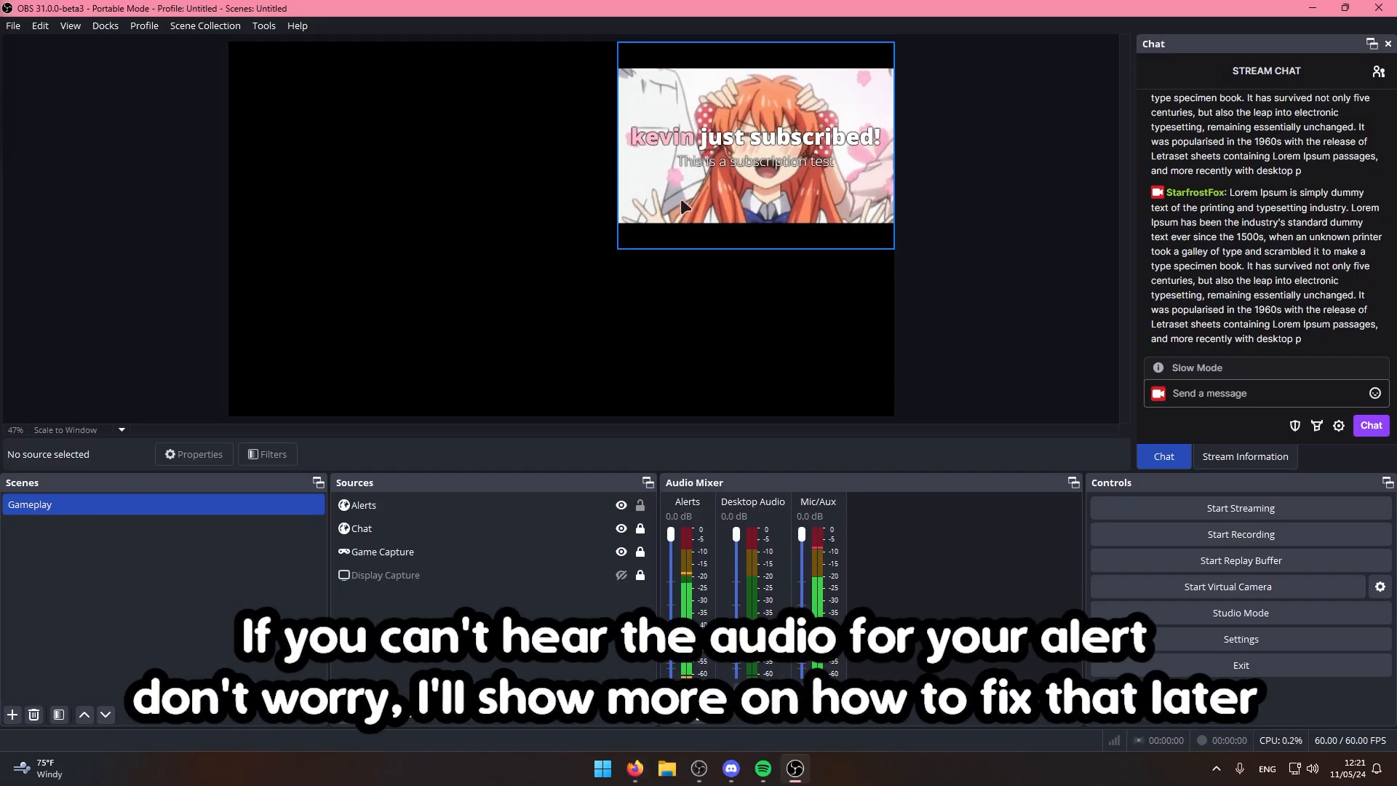
Shrink the Alerts source to roughly half size, place it just inside the canvas's upper-right corner and deselect it
click(677, 201)
drag(618, 249, 747, 134)
drag(828, 103, 814, 95)
click(958, 168)
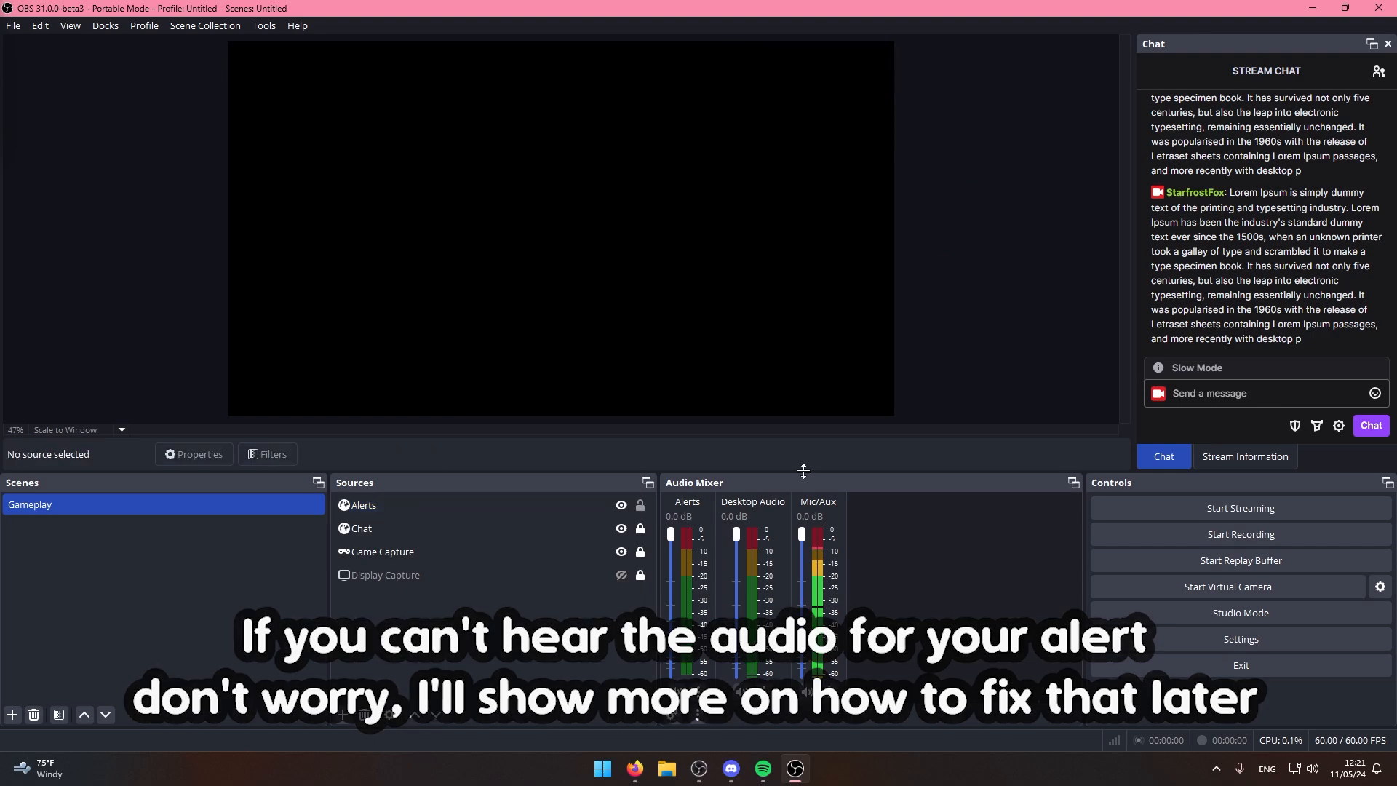
Switch to Firefox and send a YouTube Subscribers test alert from the Streamlabs Alert Box
click(640, 770)
click(960, 185)
mouse_move(945, 240)
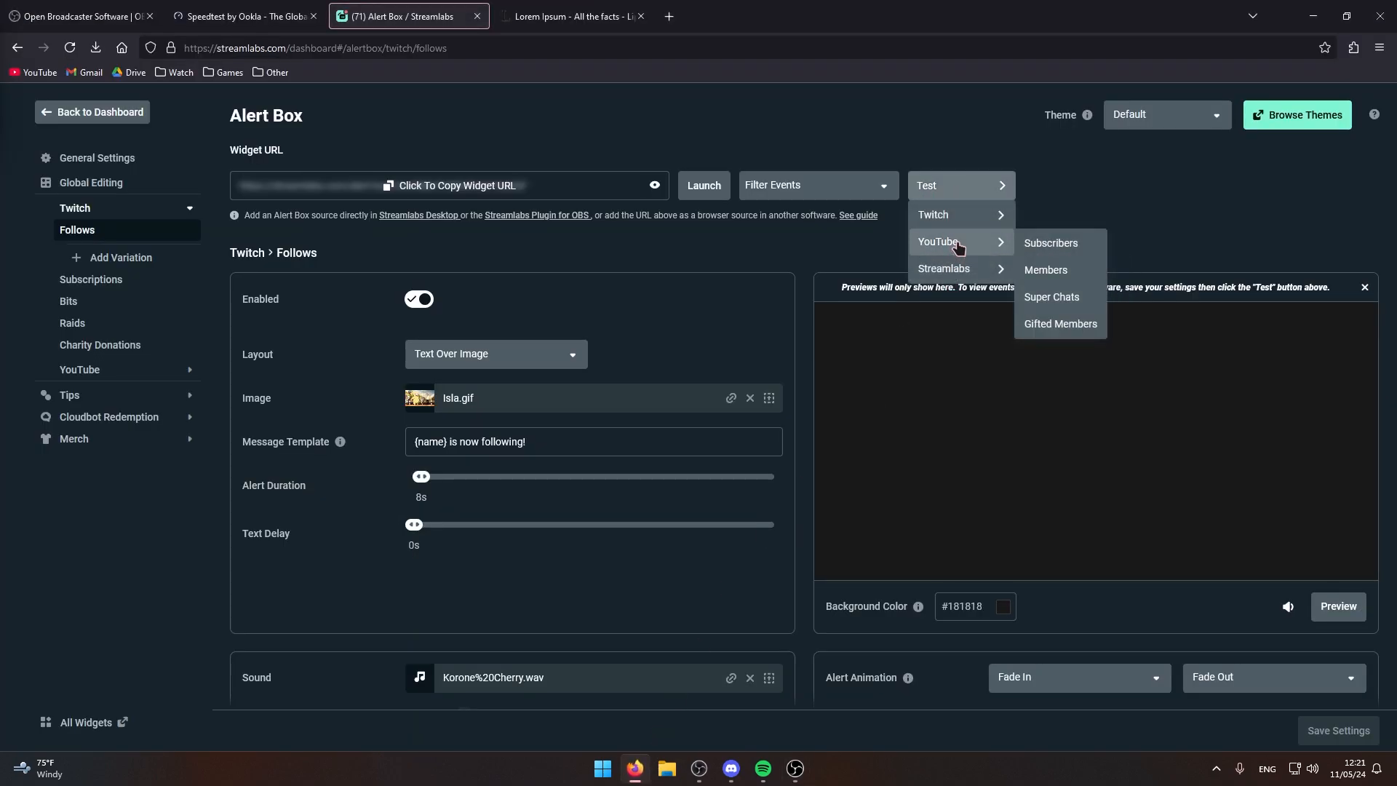
click(1053, 237)
Switch to OBS Studio, check the test alert in the preview and lock the Alerts source in place
click(795, 769)
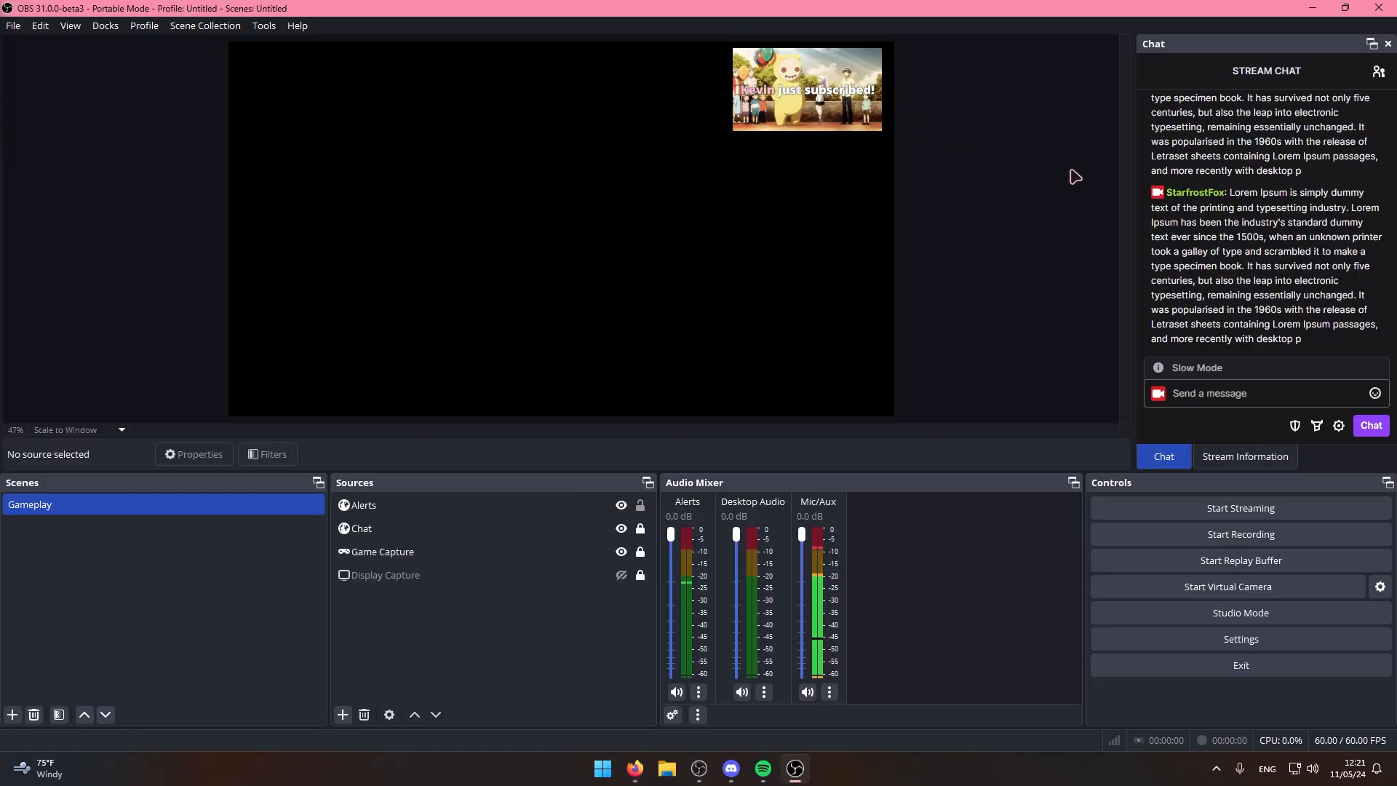
click(639, 507)
click(640, 507)
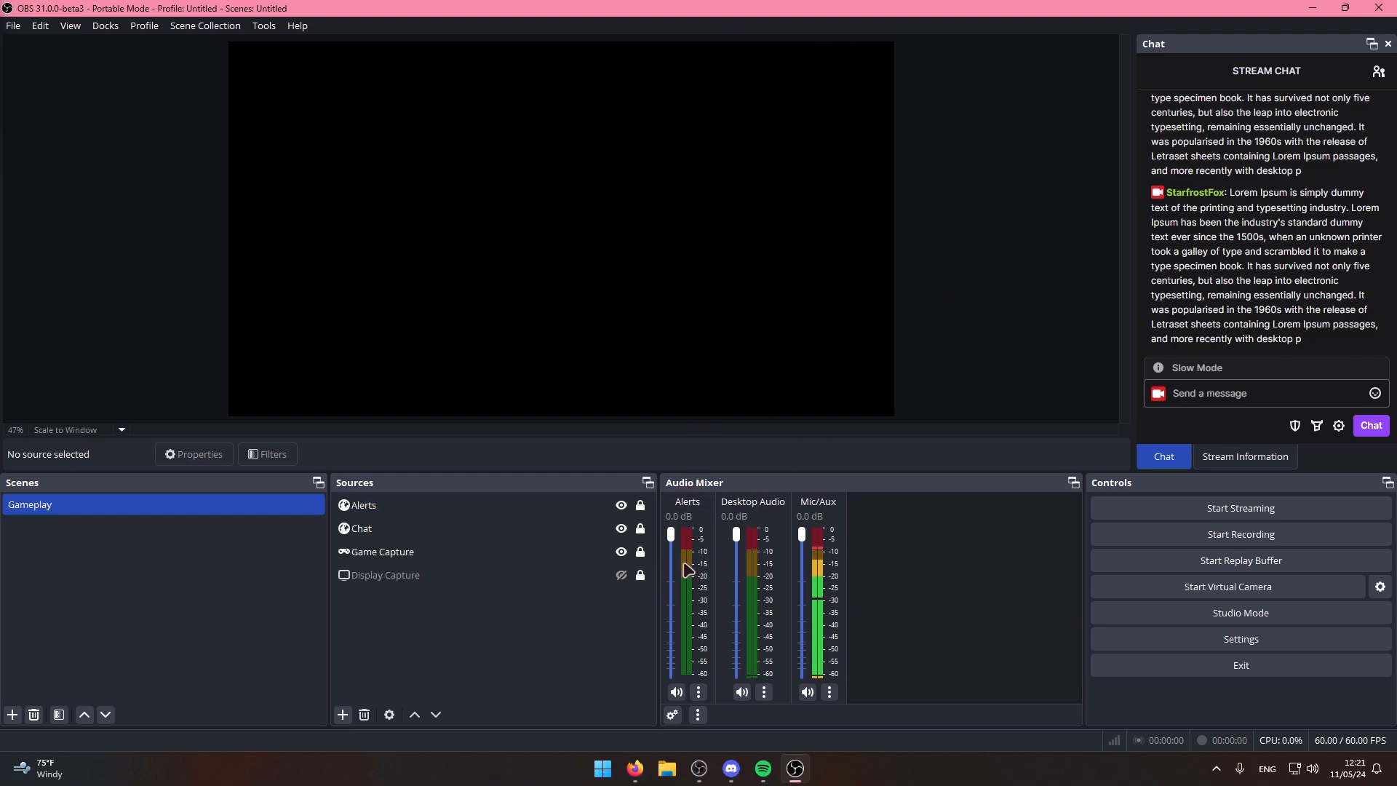
Switch to Firefox, send another YouTube Subscribers test alert and watch the Alerts audio level in OBS Studio
click(635, 768)
click(947, 185)
mouse_move(1000, 248)
click(1050, 243)
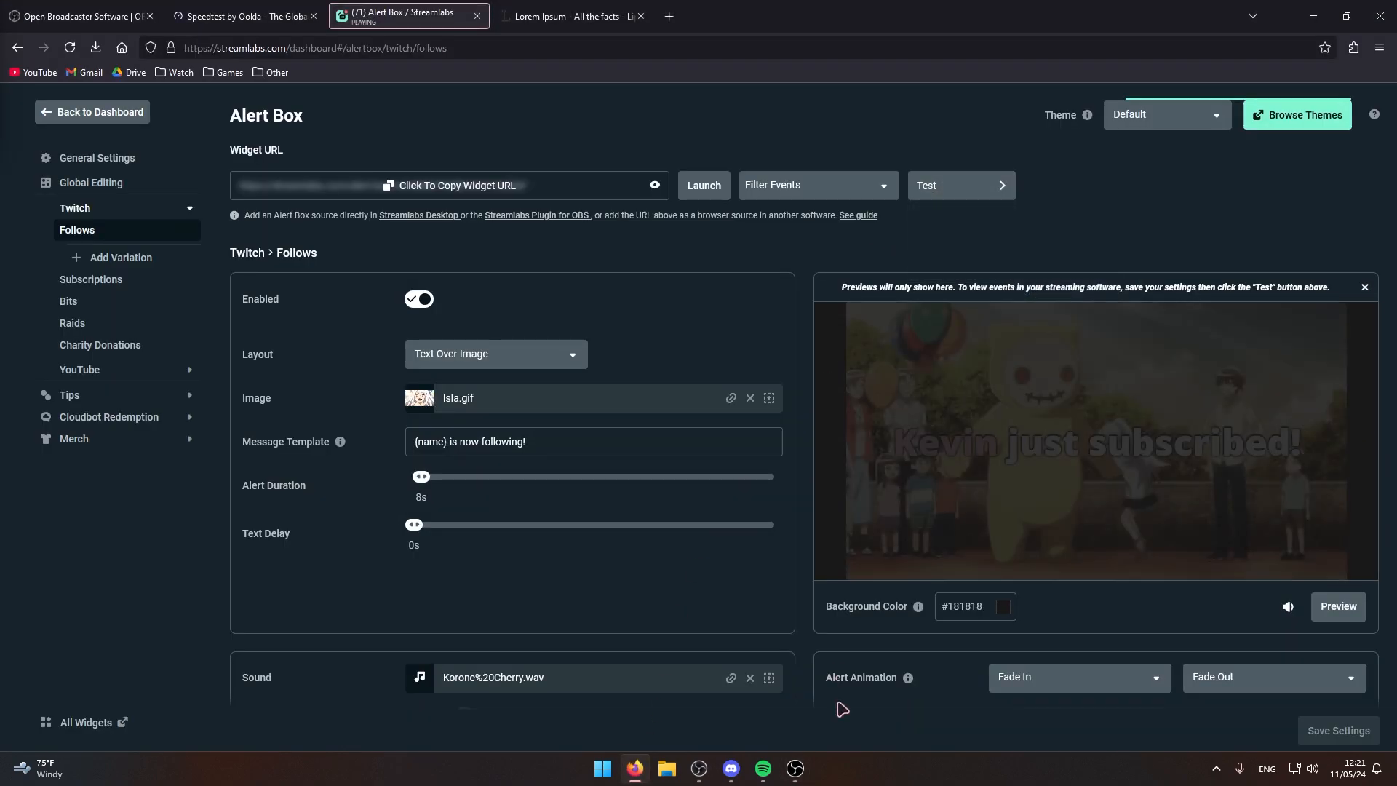
click(795, 768)
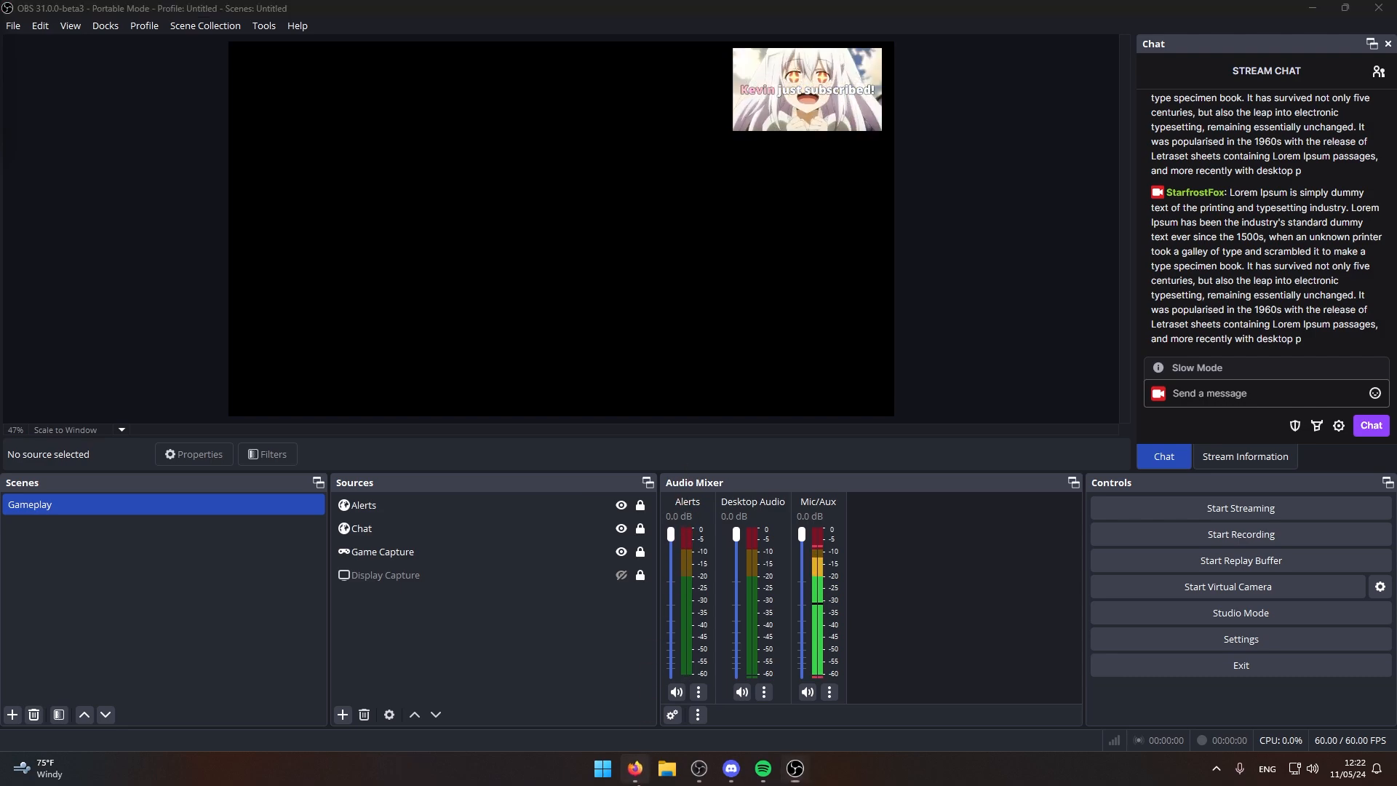
Switch to Firefox, check the sound volume setting of the Twitch follow alert and return to OBS Studio
click(635, 768)
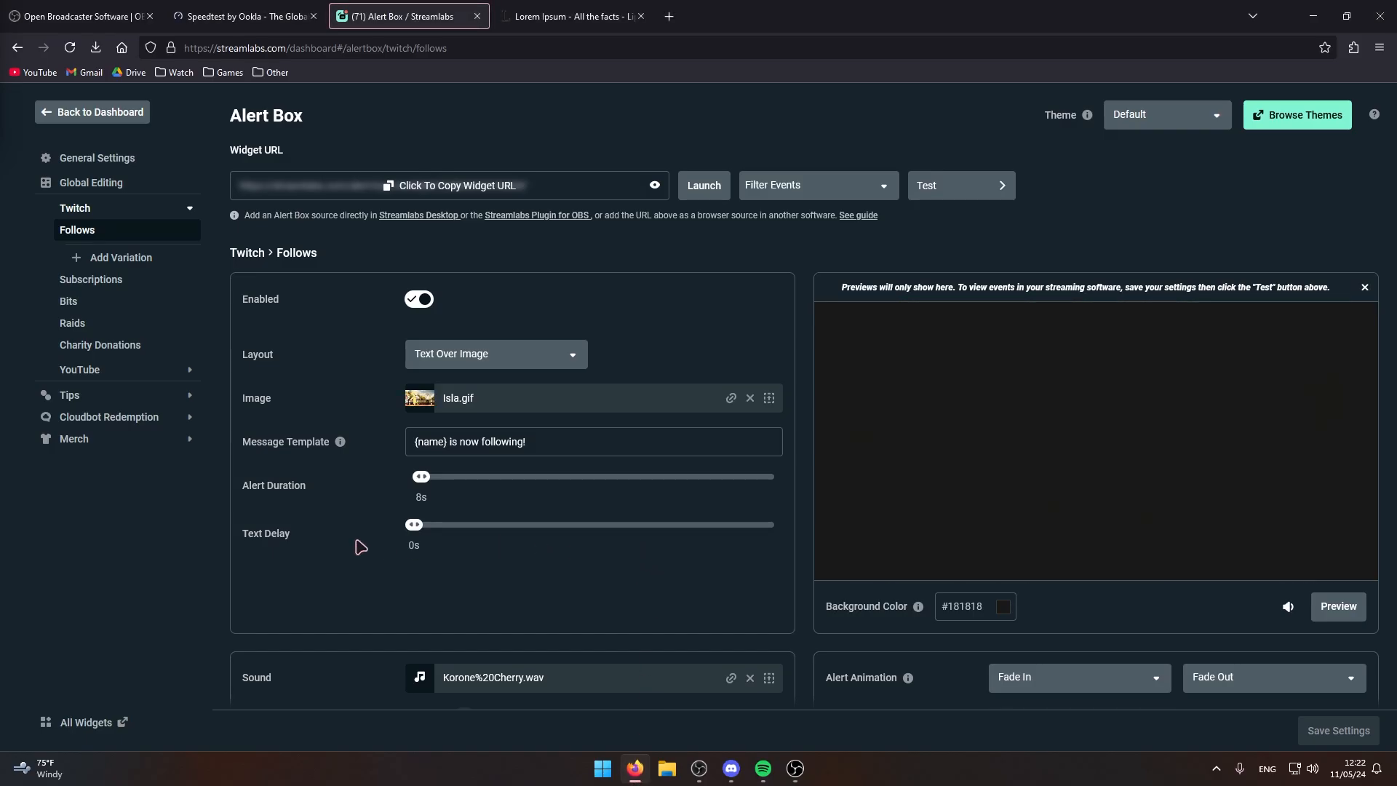
scroll(356, 538, down, 2)
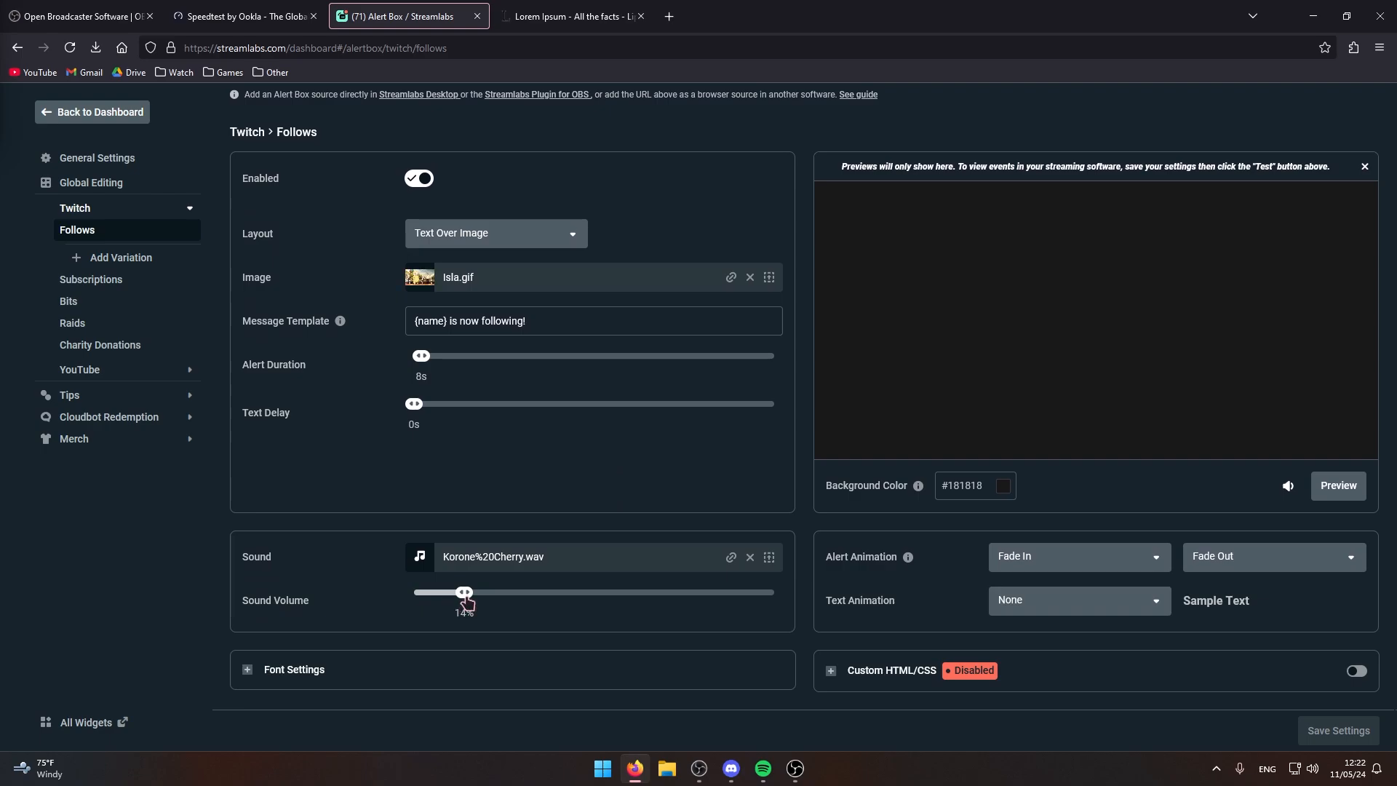
click(795, 768)
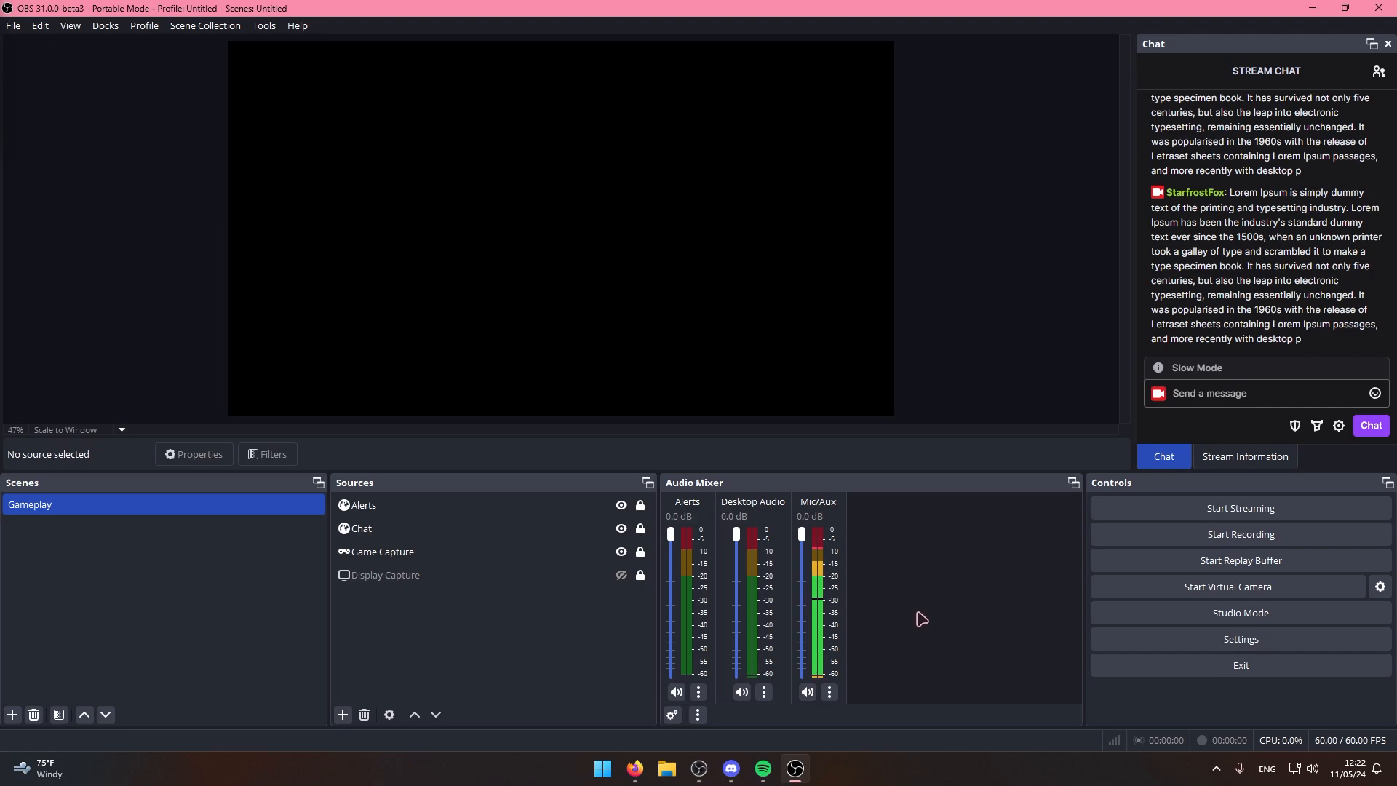
Open the Hotkeys settings and look through the available streaming, recording and replay buffer actions
click(1128, 640)
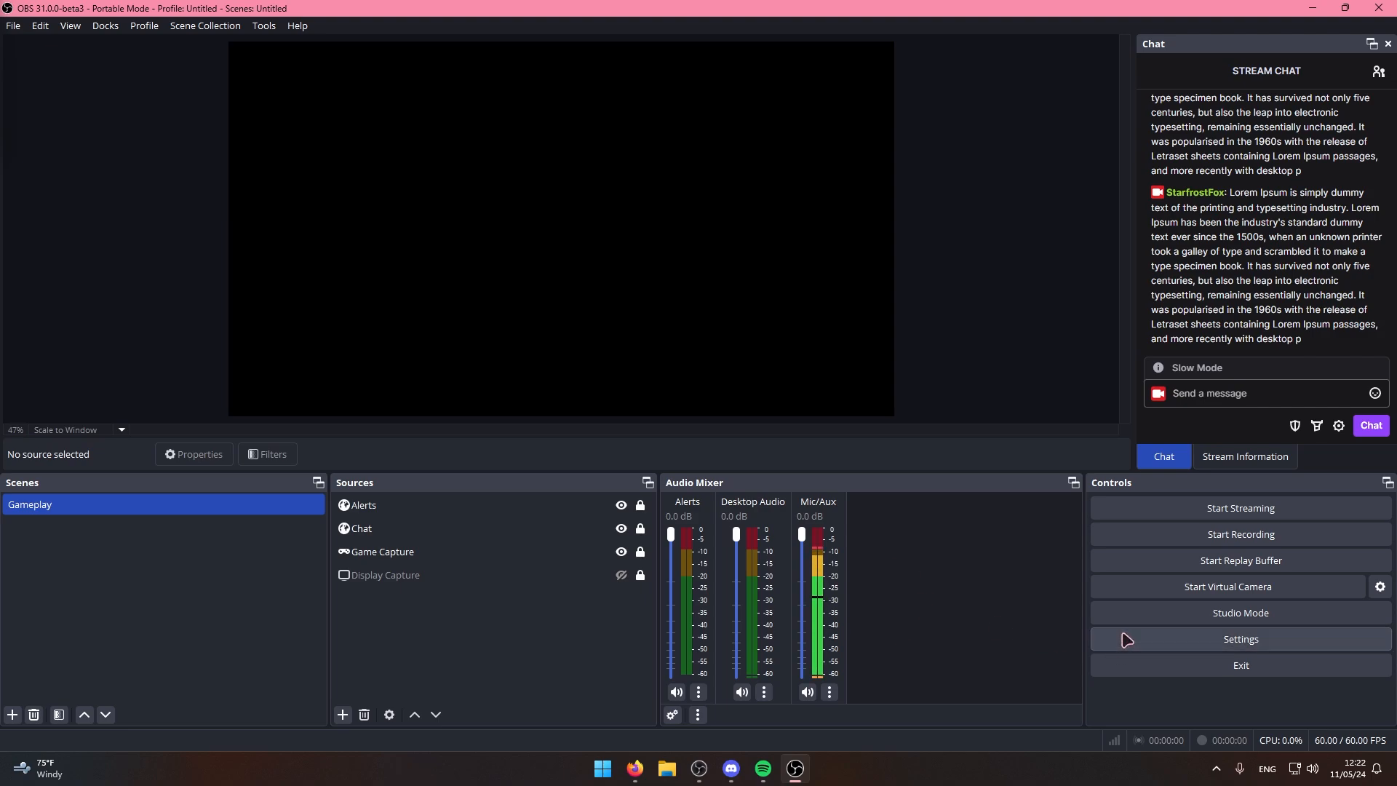
click(436, 285)
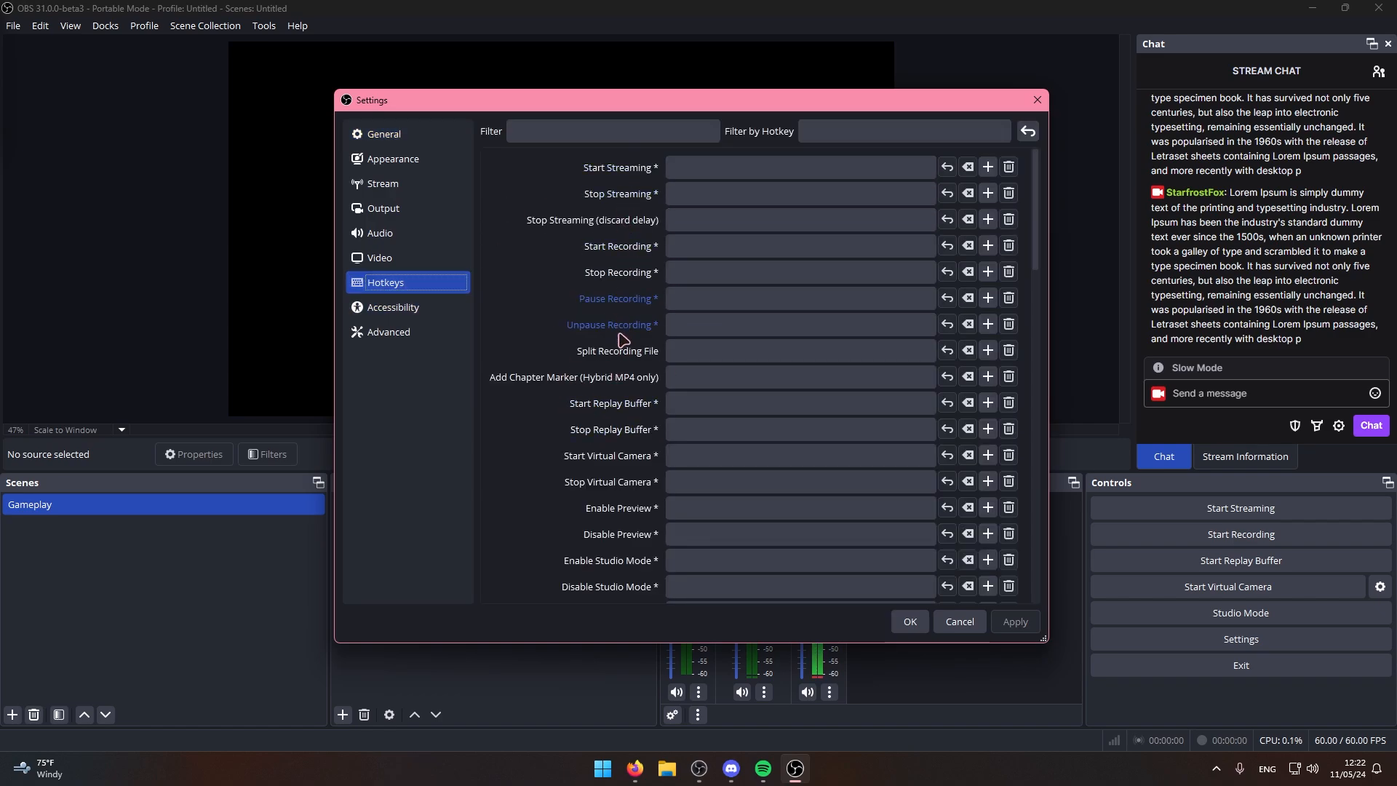
scroll(499, 432, down, 5)
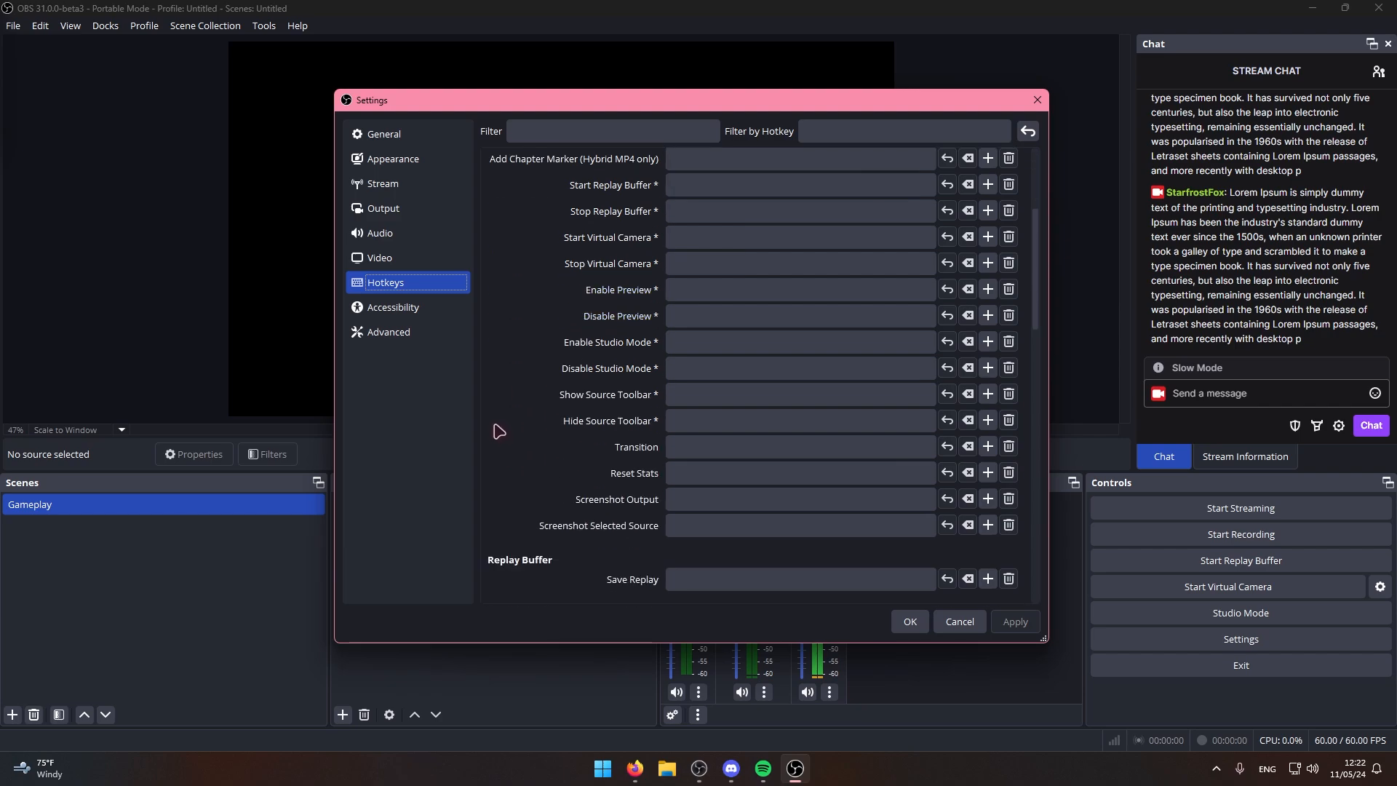
scroll(499, 432, up, 5)
Open the Stream Deck app, inspect the configuration of its Record key and close the app
key(super)
click(508, 542)
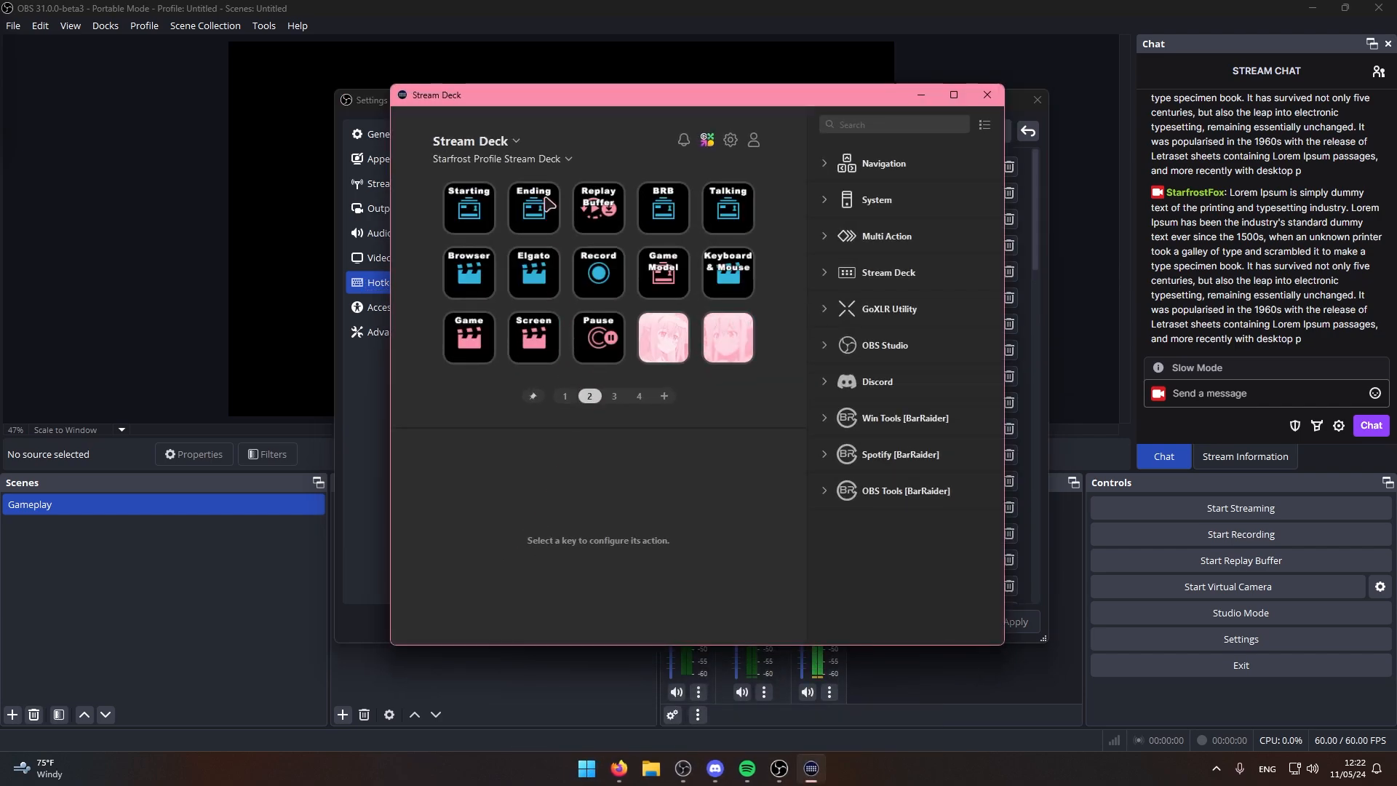
click(582, 287)
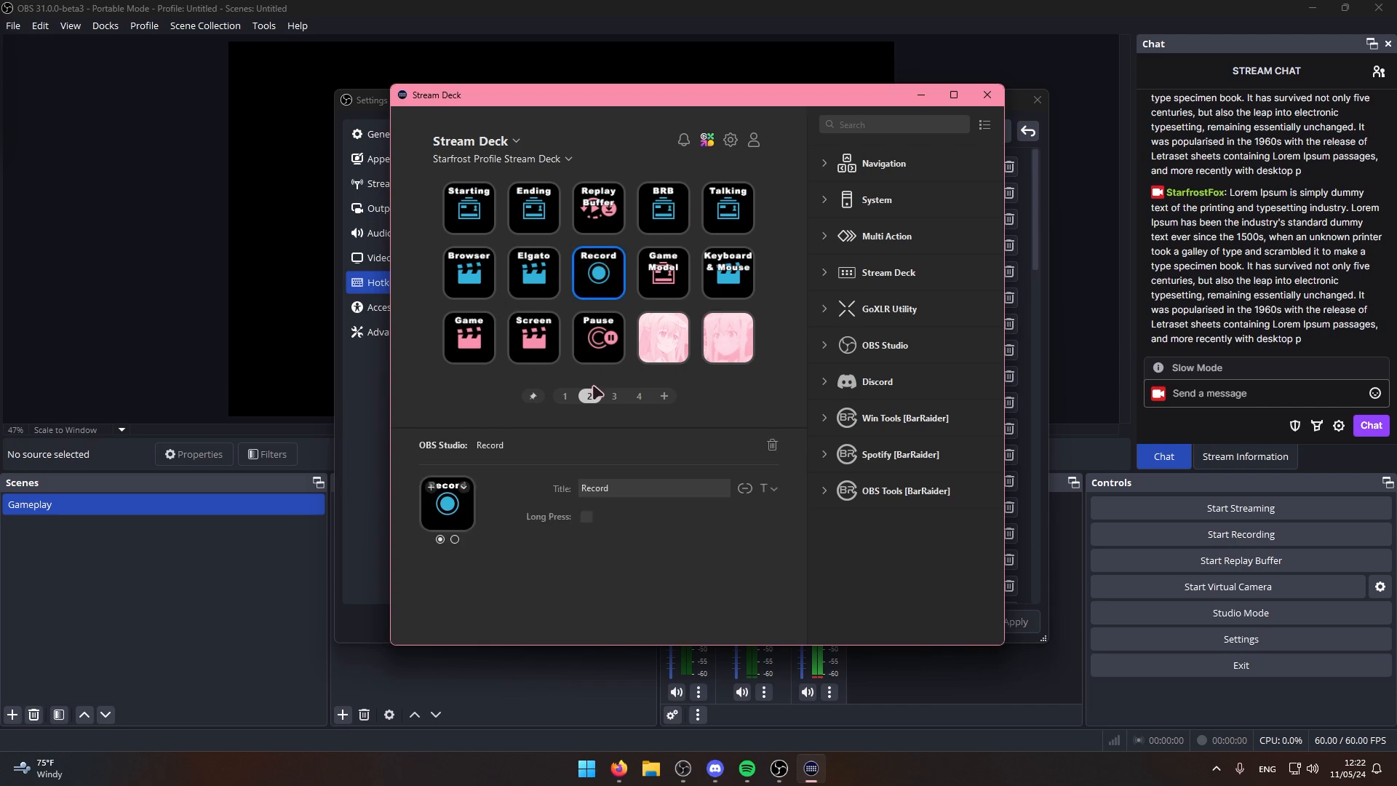
click(984, 95)
Assign Ctrl + F as the hotkey for Start Streaming
scroll(608, 352, down, 5)
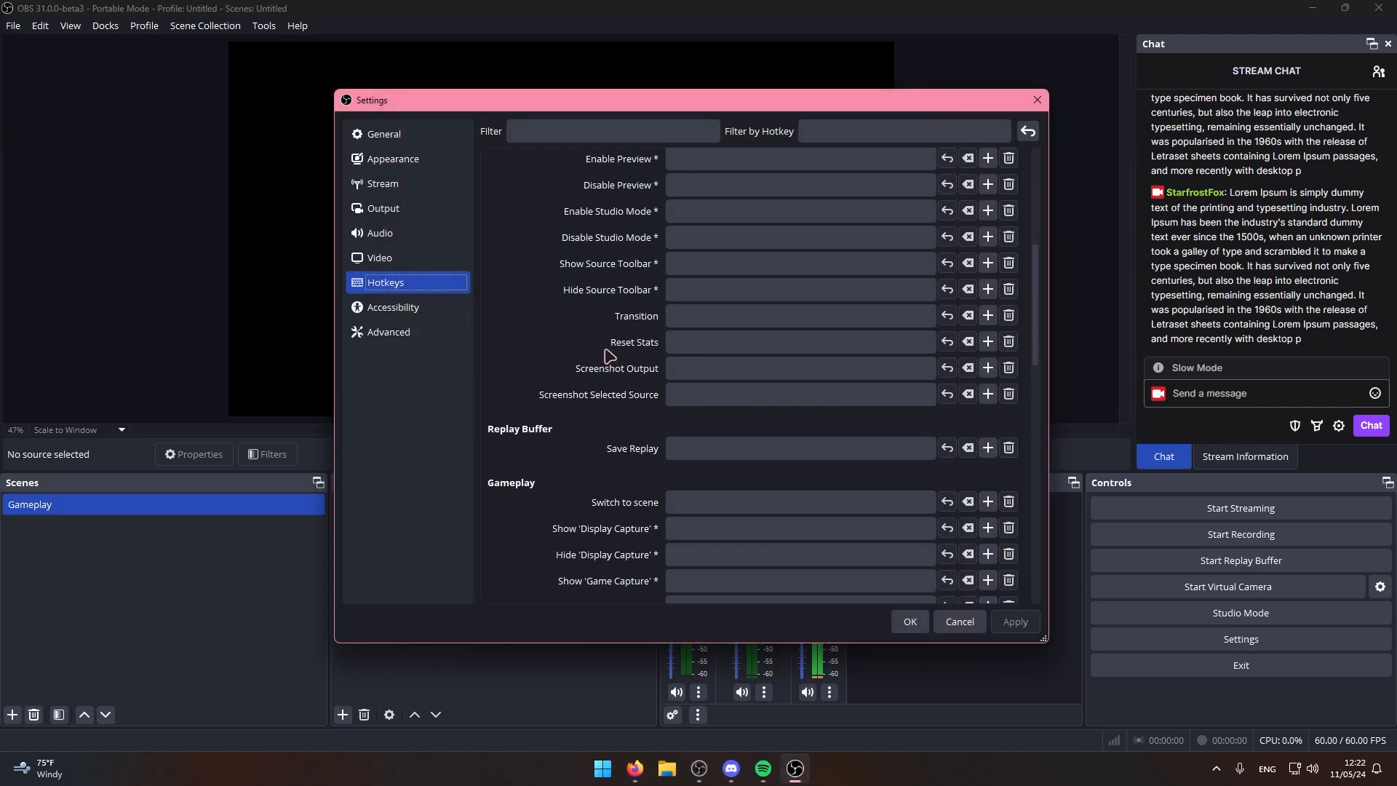
scroll(607, 339, up, 5)
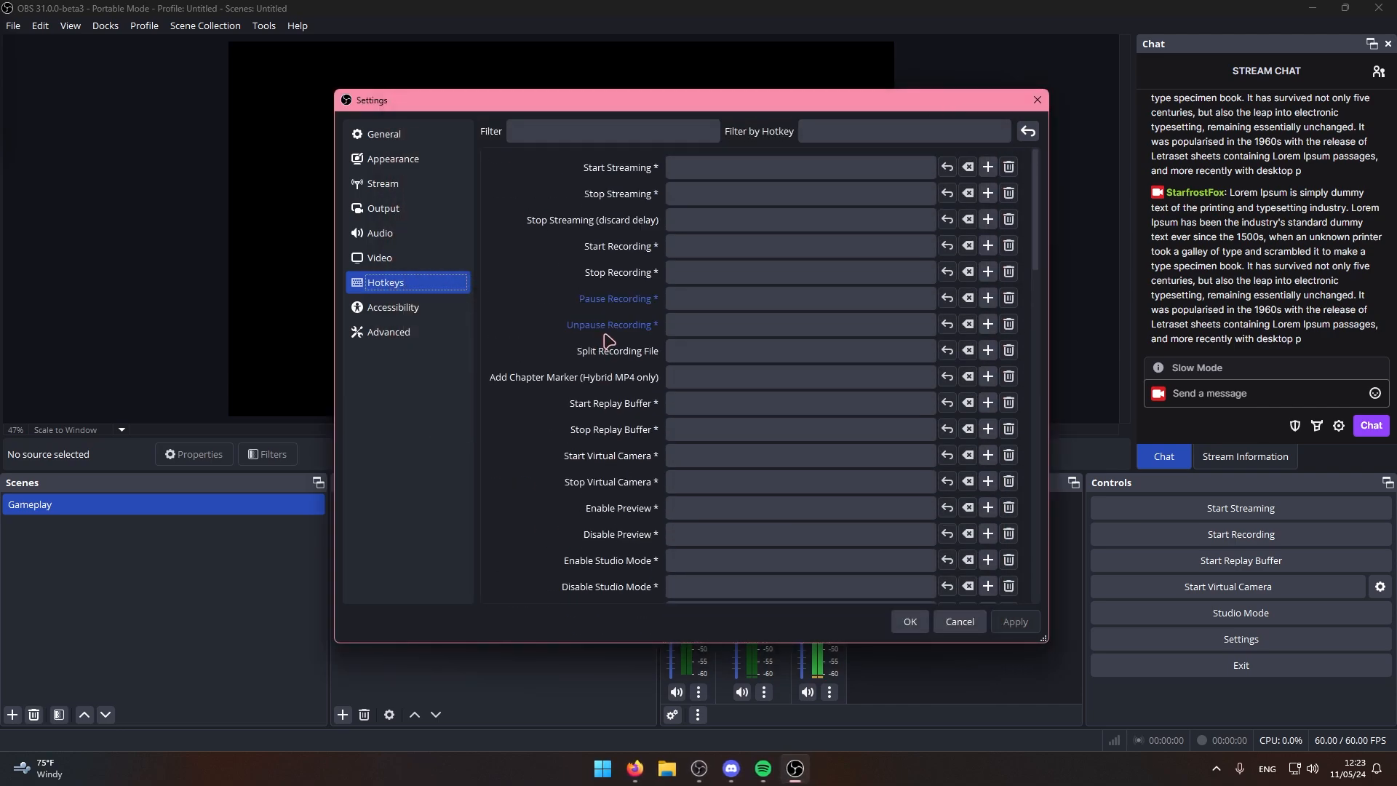
click(688, 166)
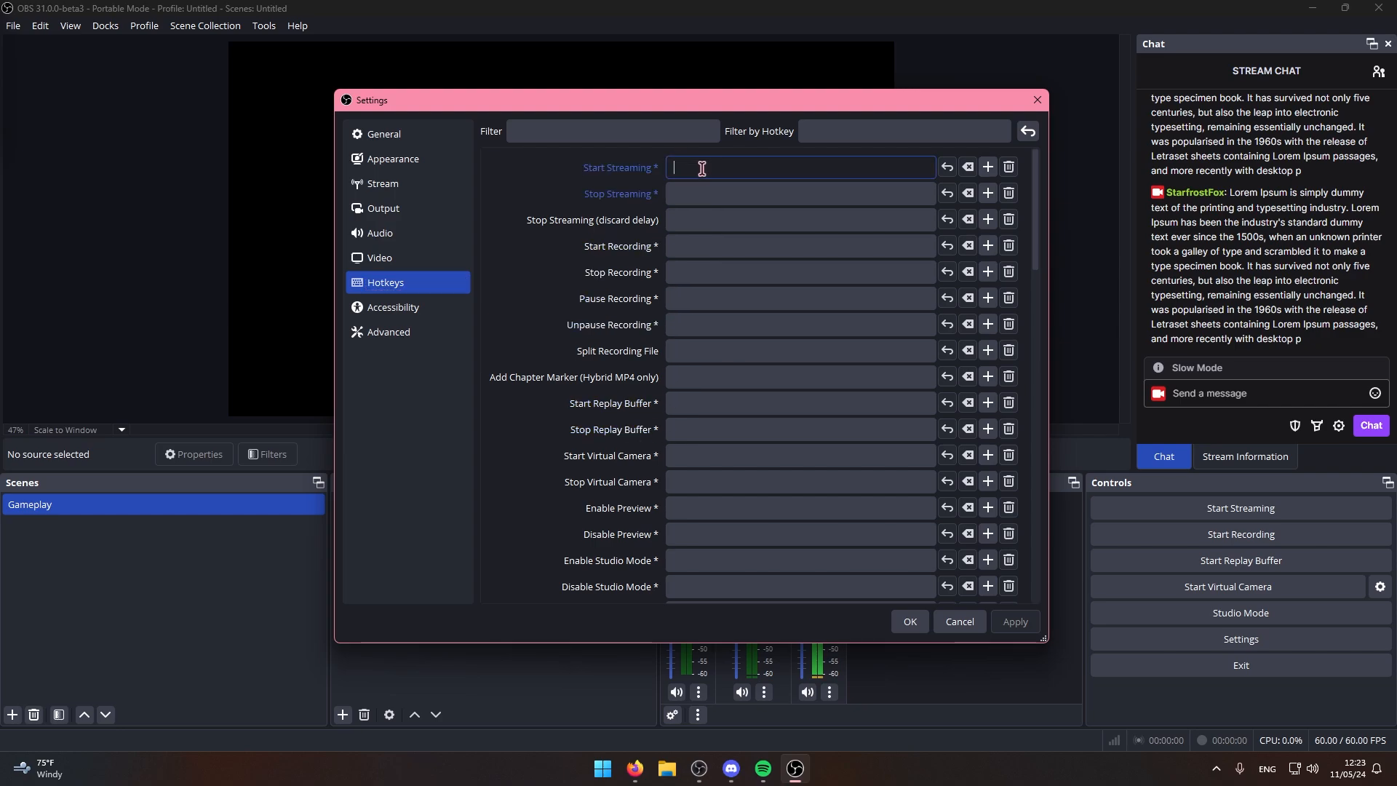
key(ctrl+f)
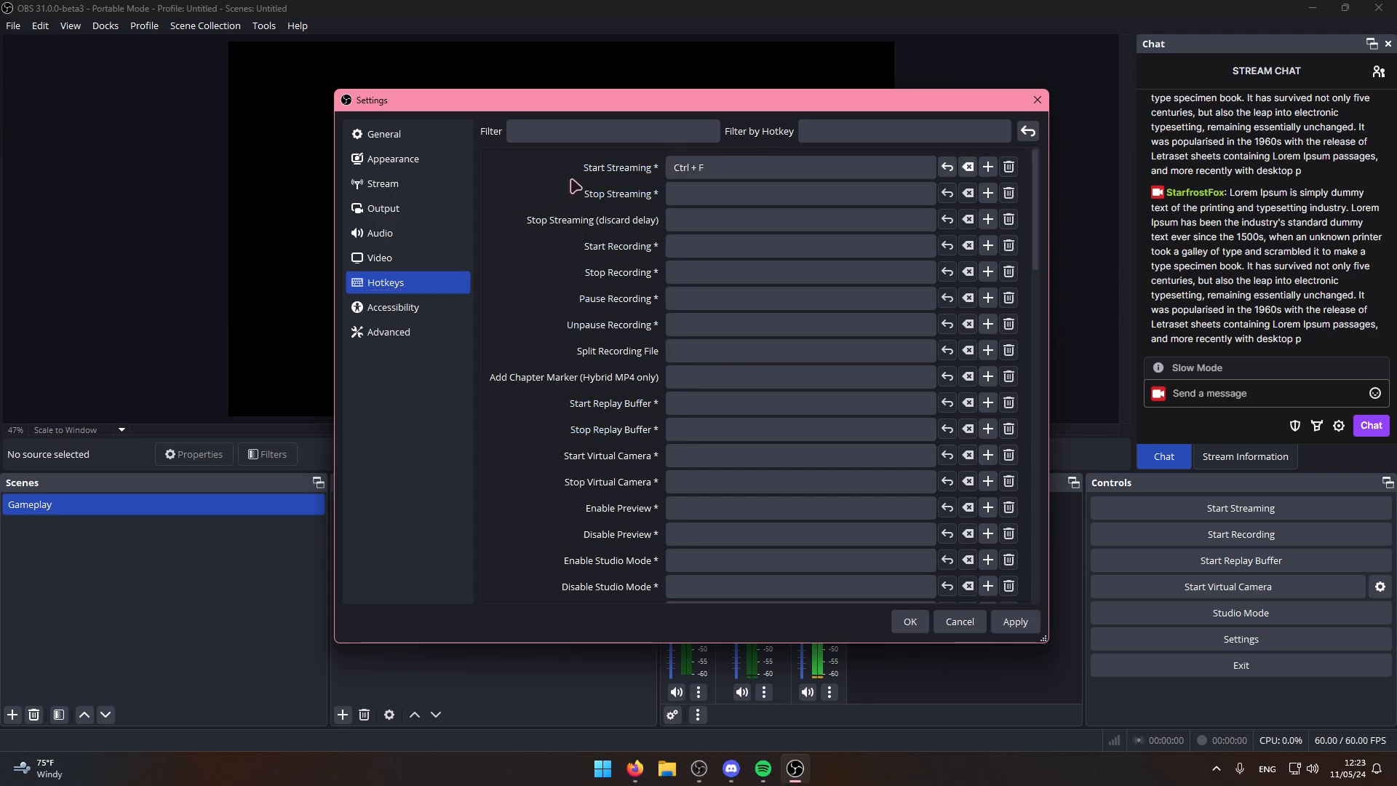
Assign Scroll Lock as the Save Replay hotkey under Replay Buffer and save the settings
scroll(619, 381, down, 2)
scroll(622, 384, down, 4)
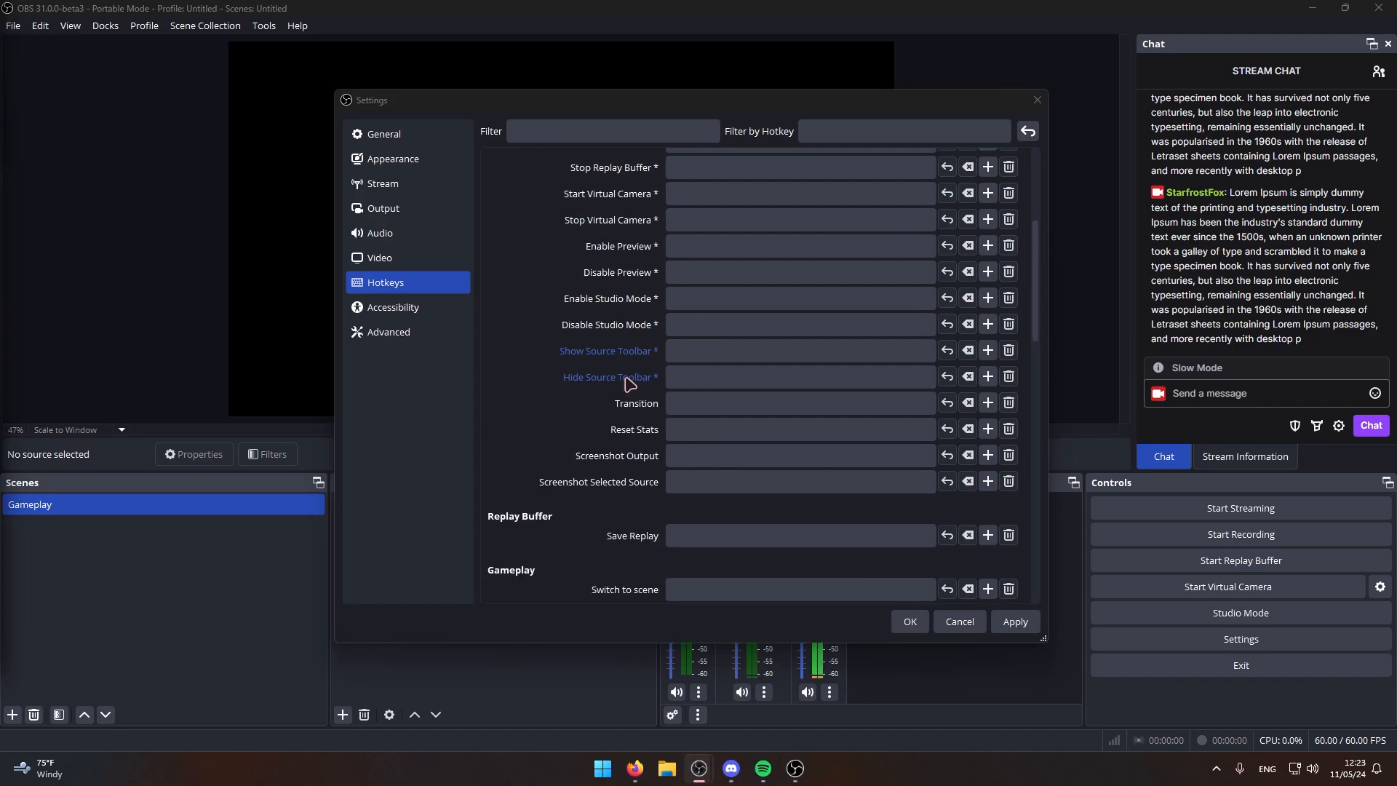
scroll(604, 396, down, 4)
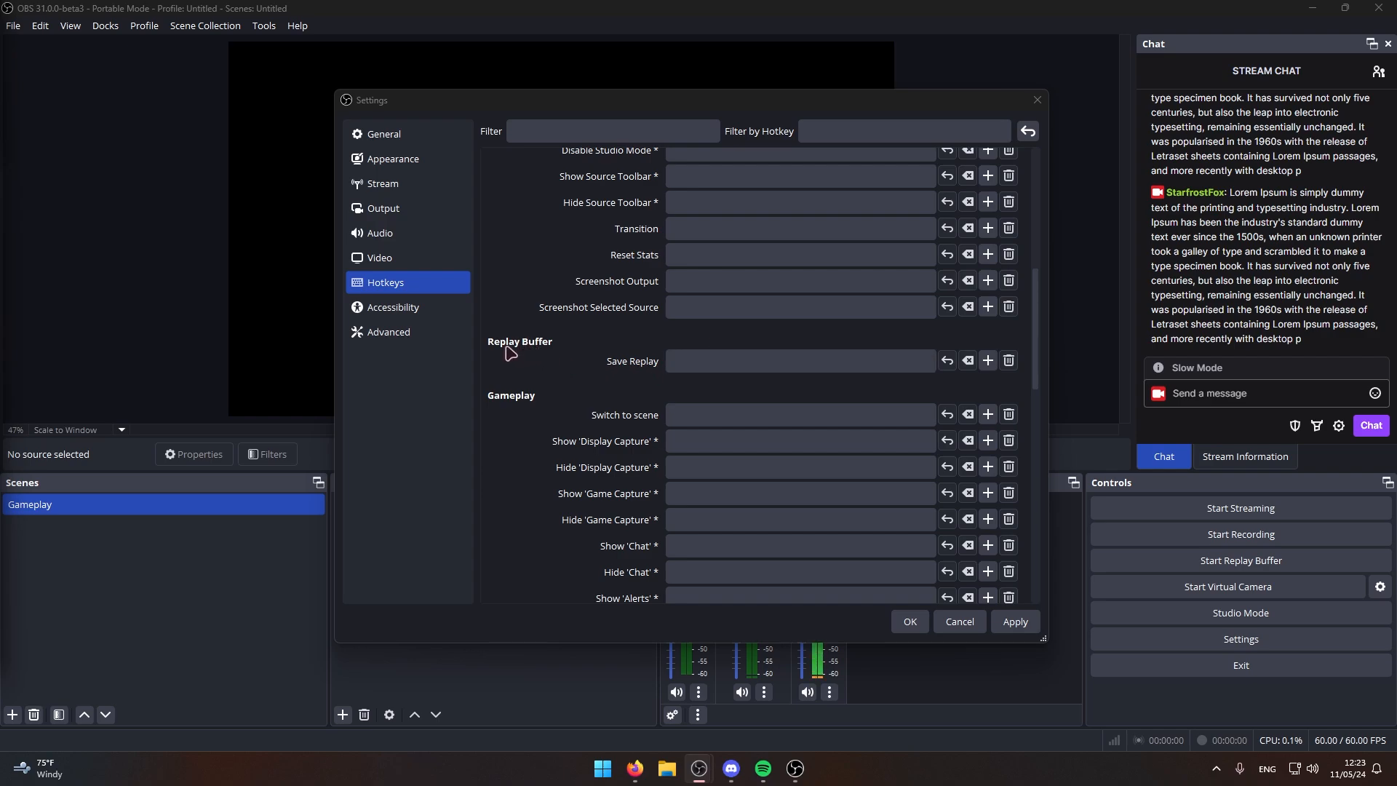
click(709, 361)
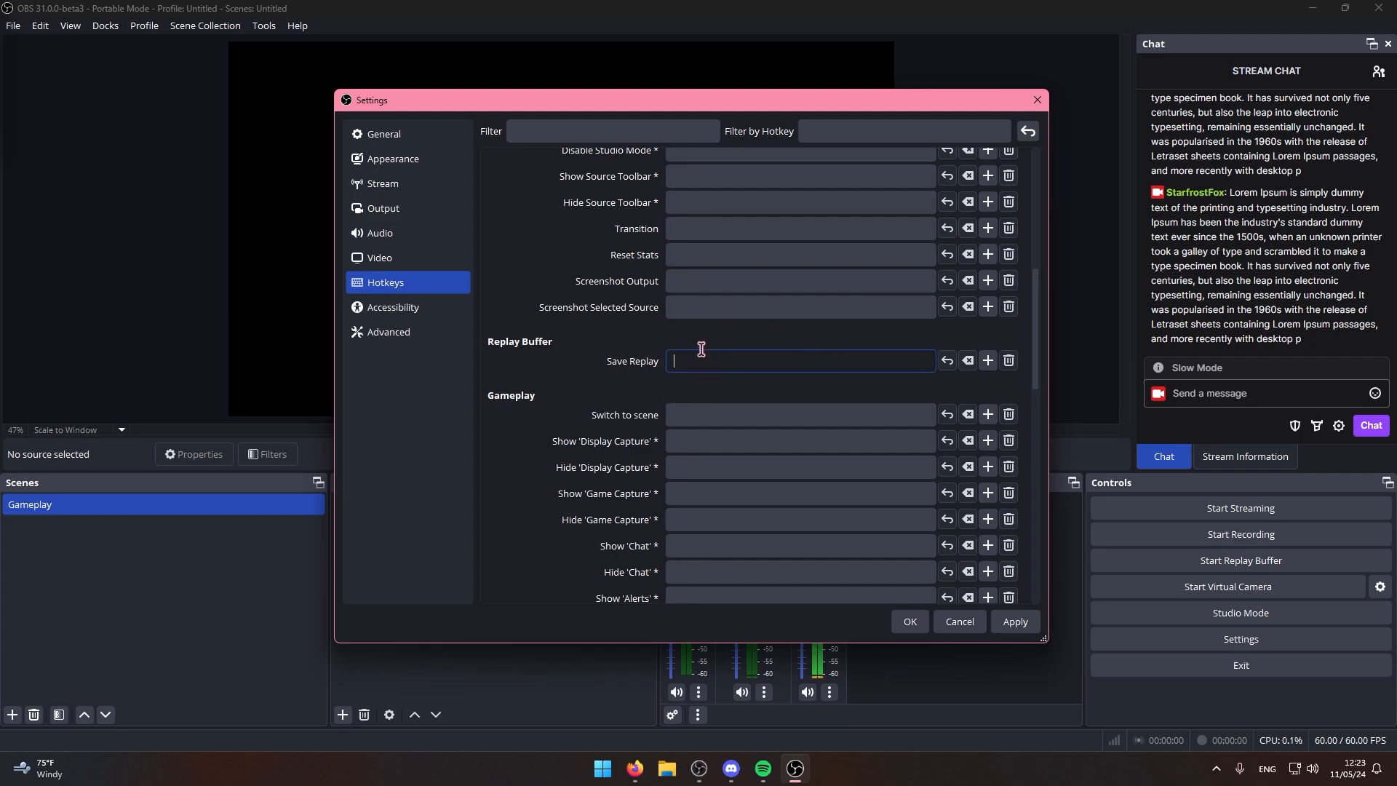
key(Scroll_Lock)
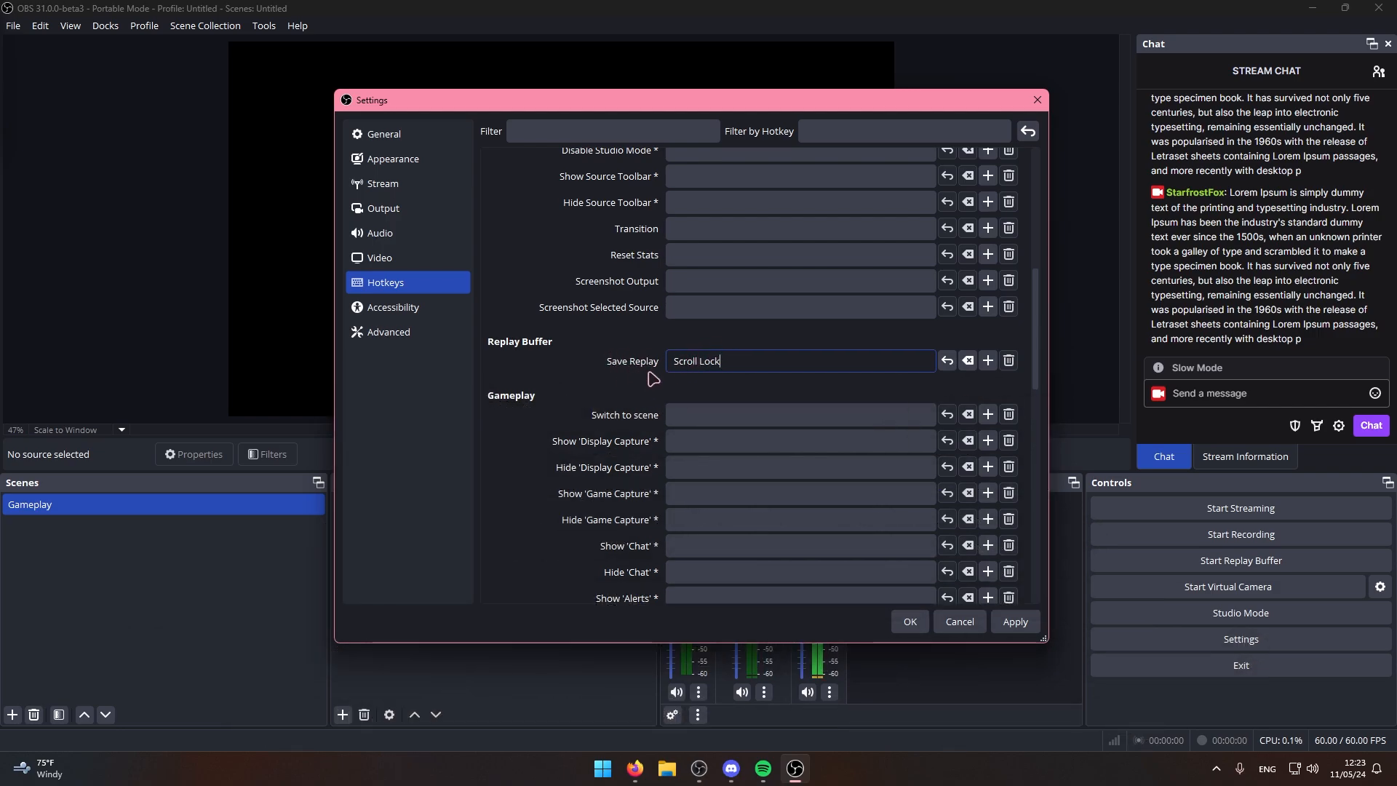
click(910, 621)
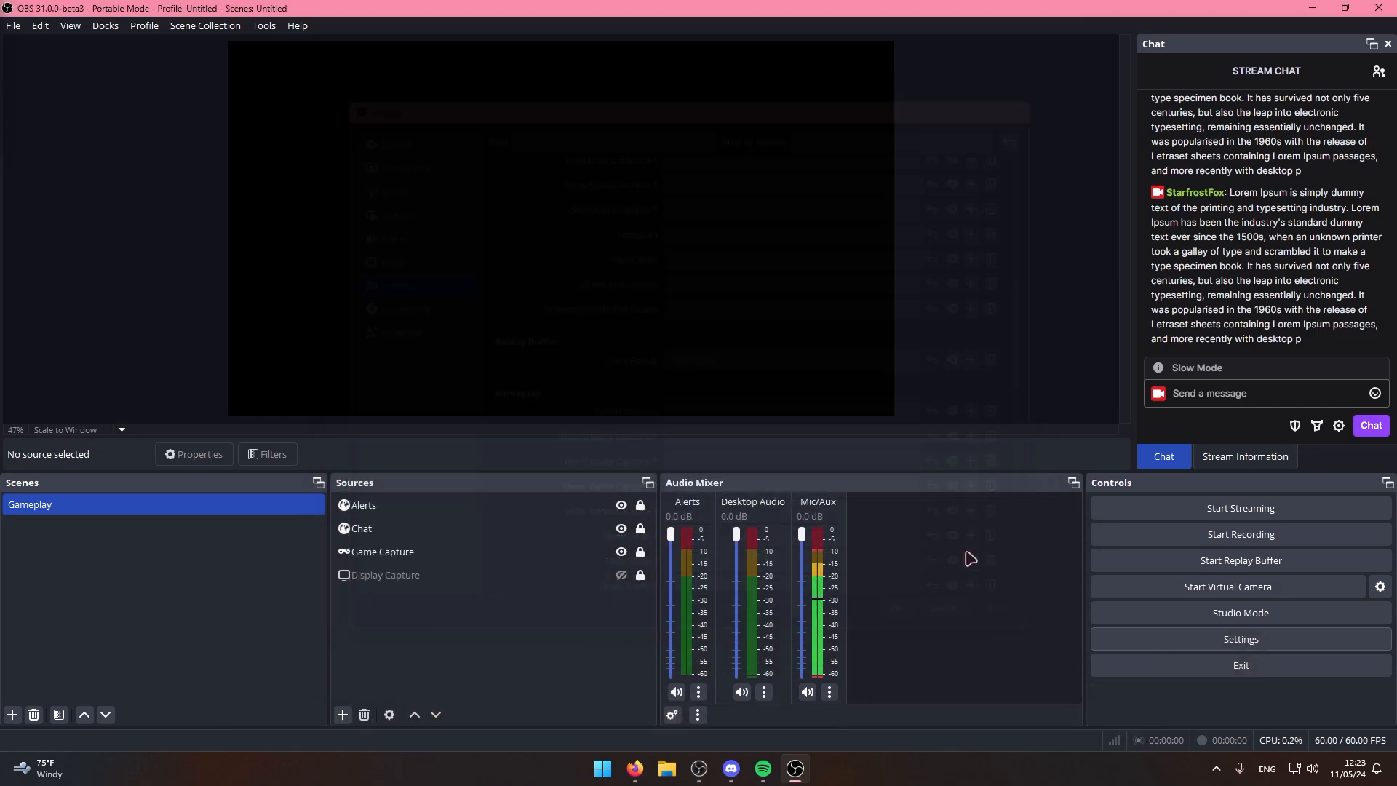
Start the replay buffer and open the saved replay video from the Videos (V:) drive in File Explorer
click(1209, 561)
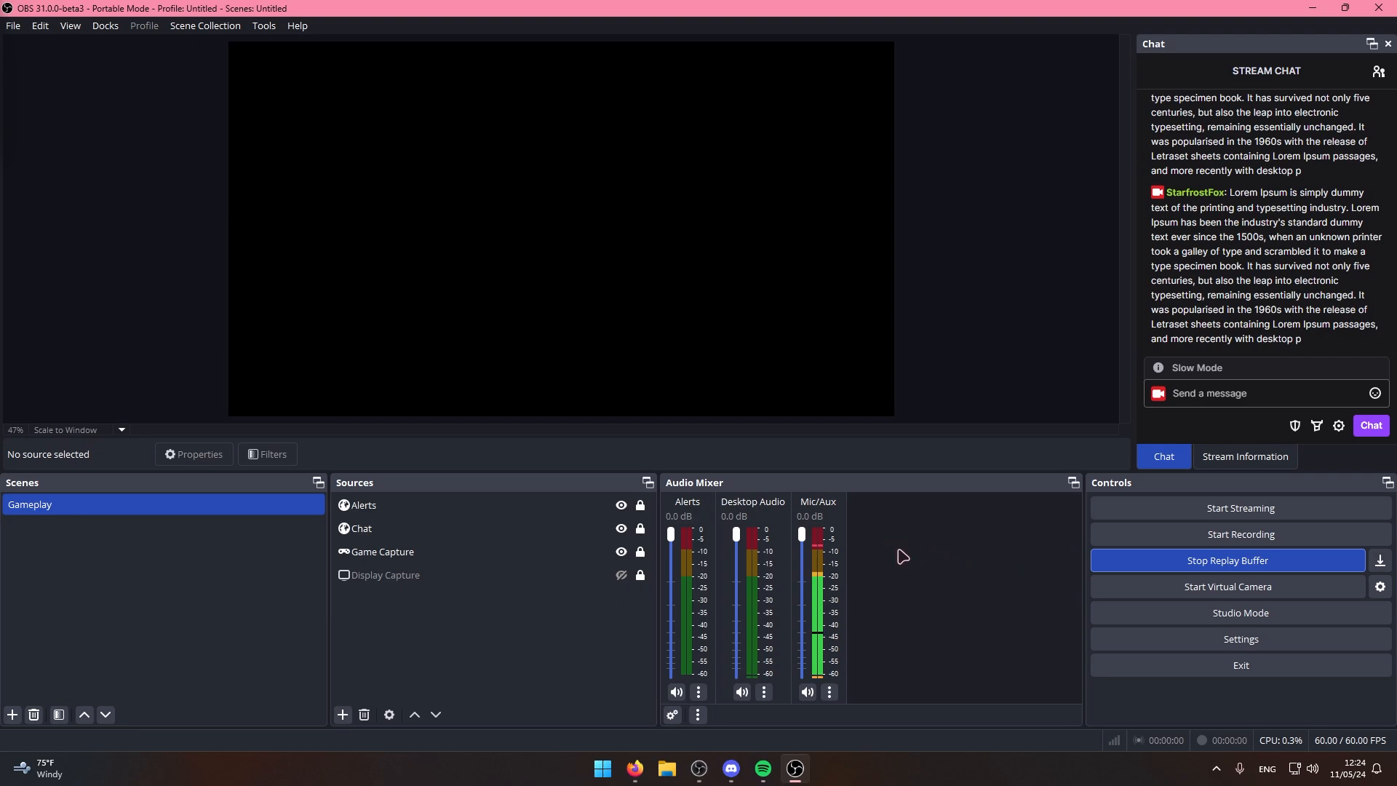
key(super+e)
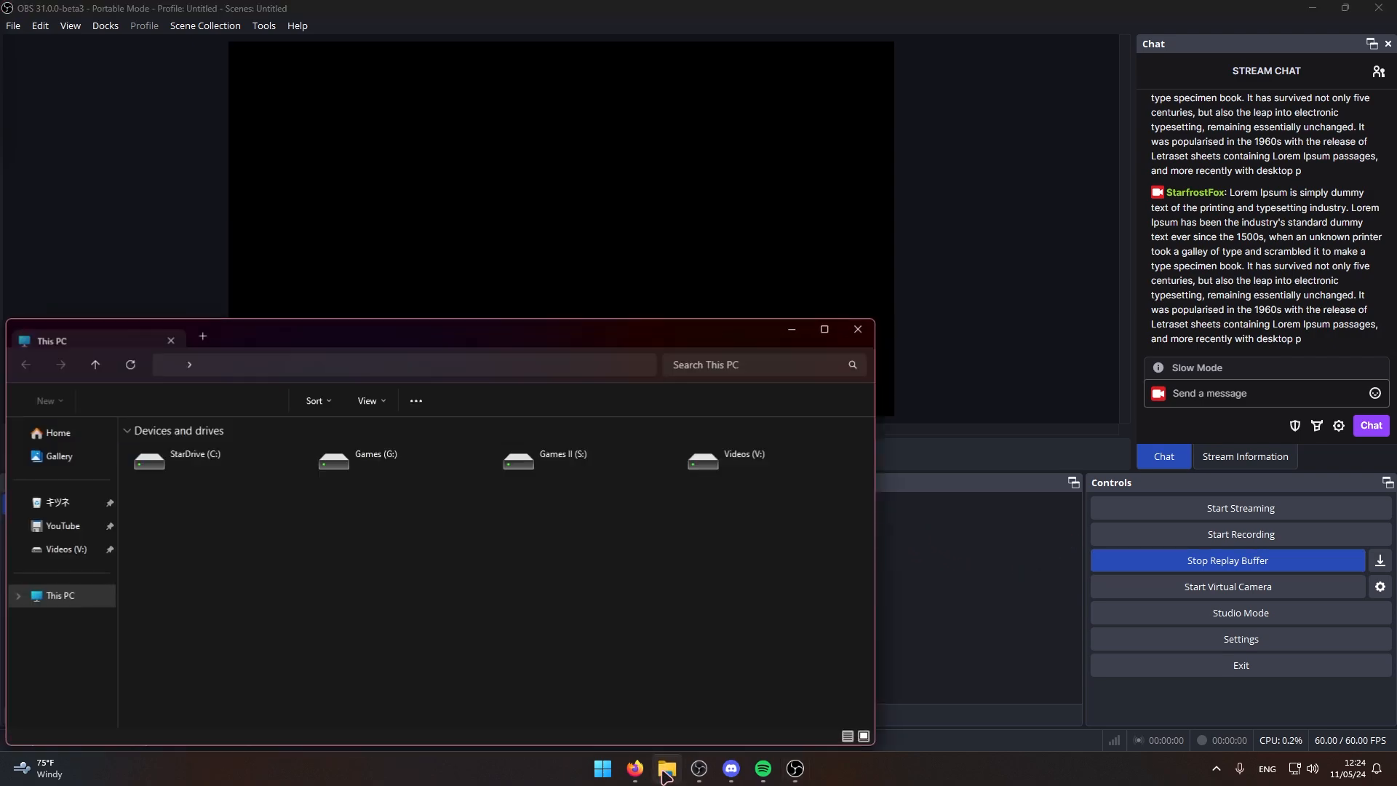
click(76, 553)
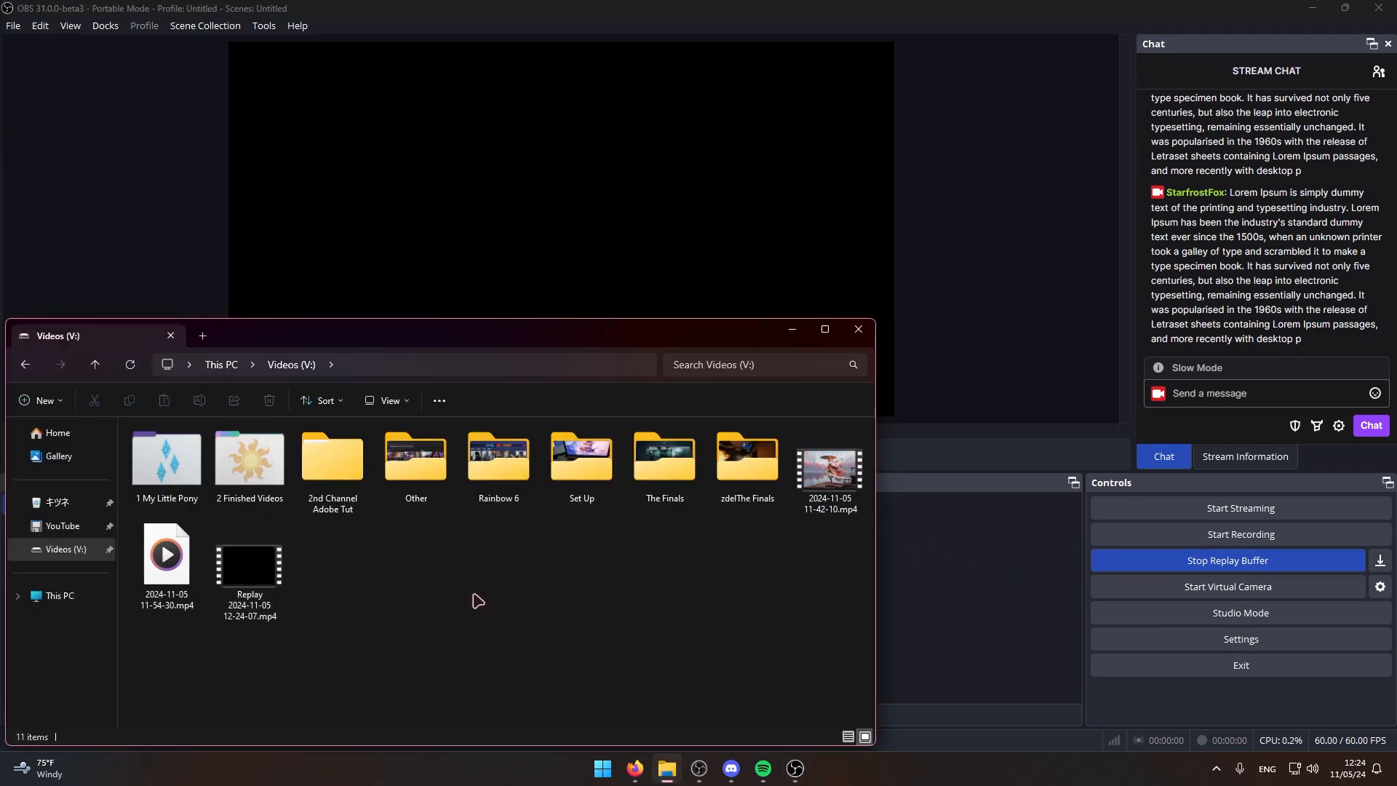
double_click(243, 581)
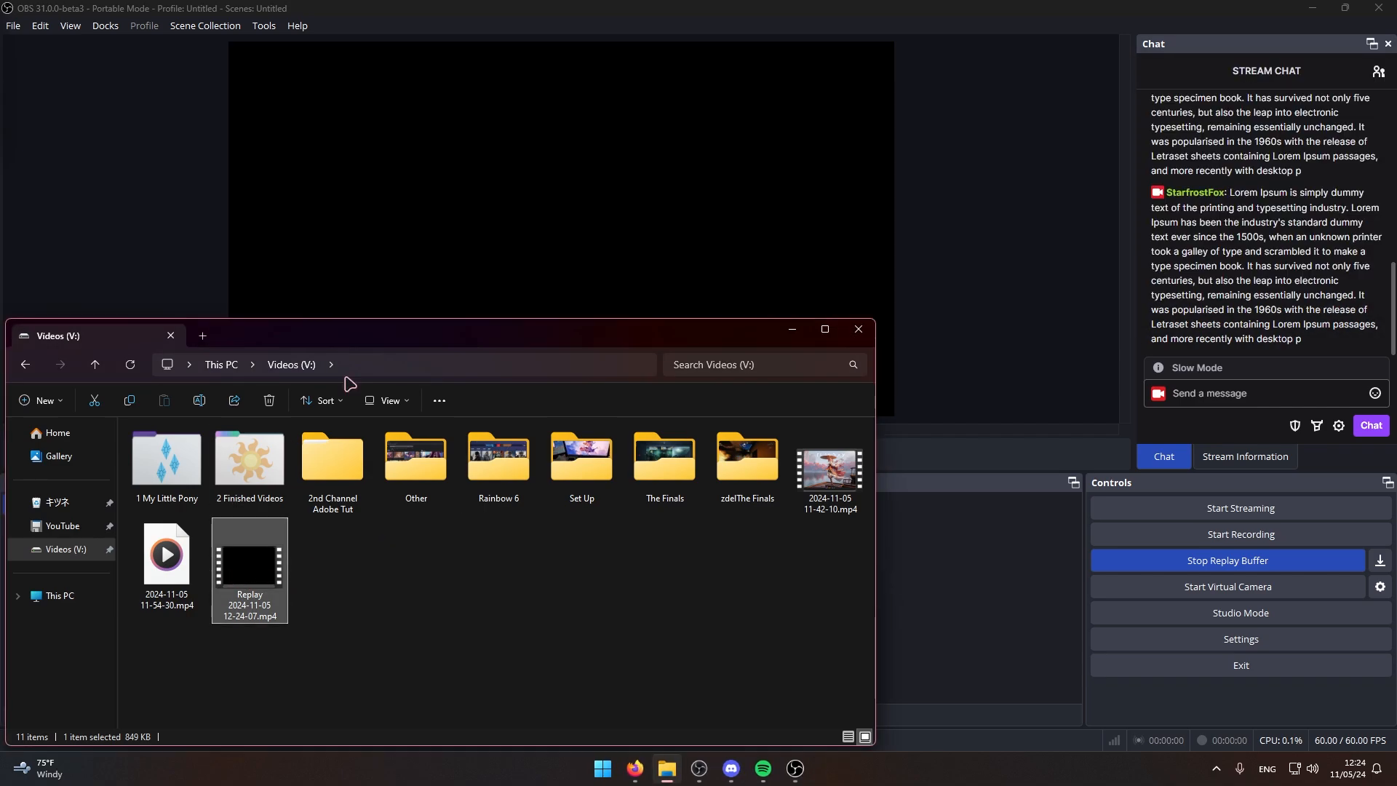
Return to the hotkey settings and inspect the Screenshot Output hotkey field
right_click(280, 569)
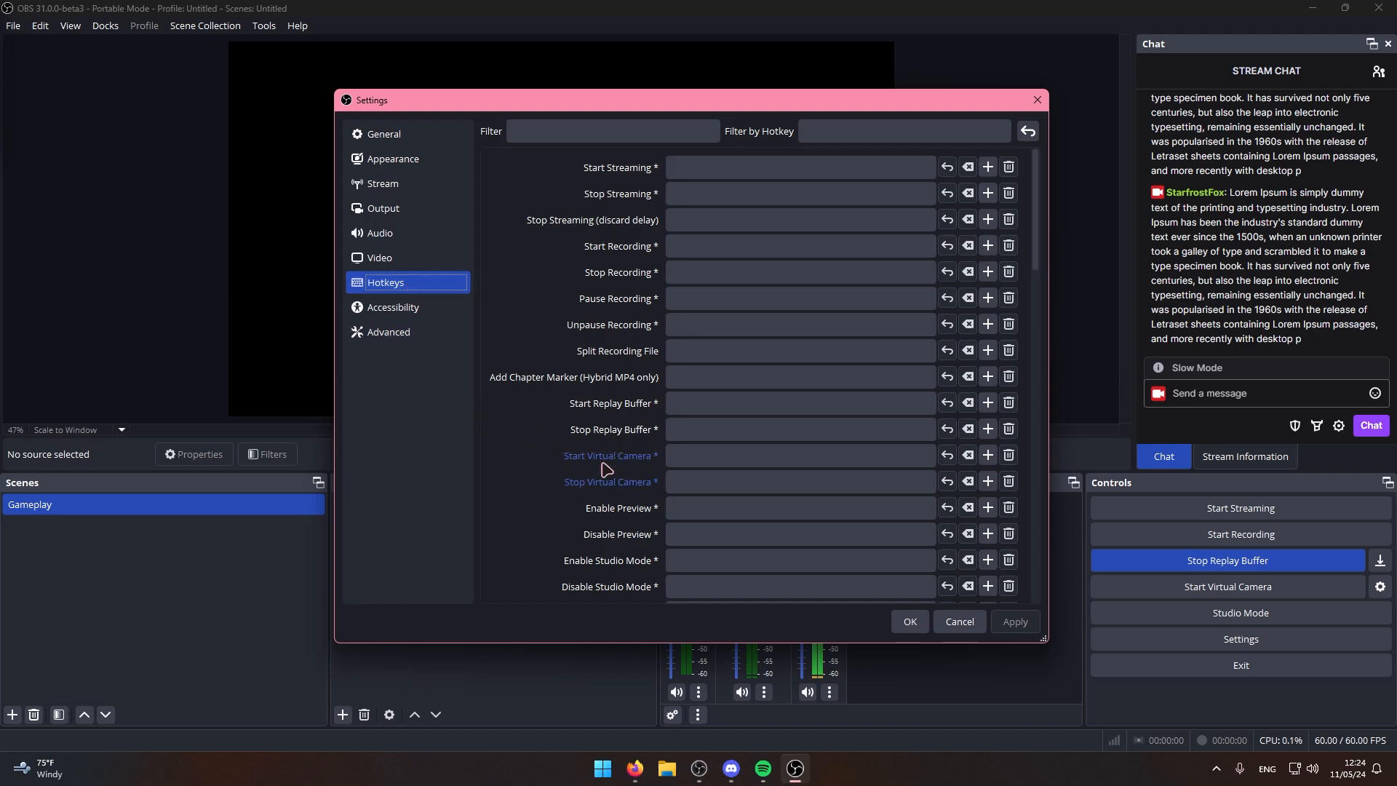
scroll(606, 469, down, 5)
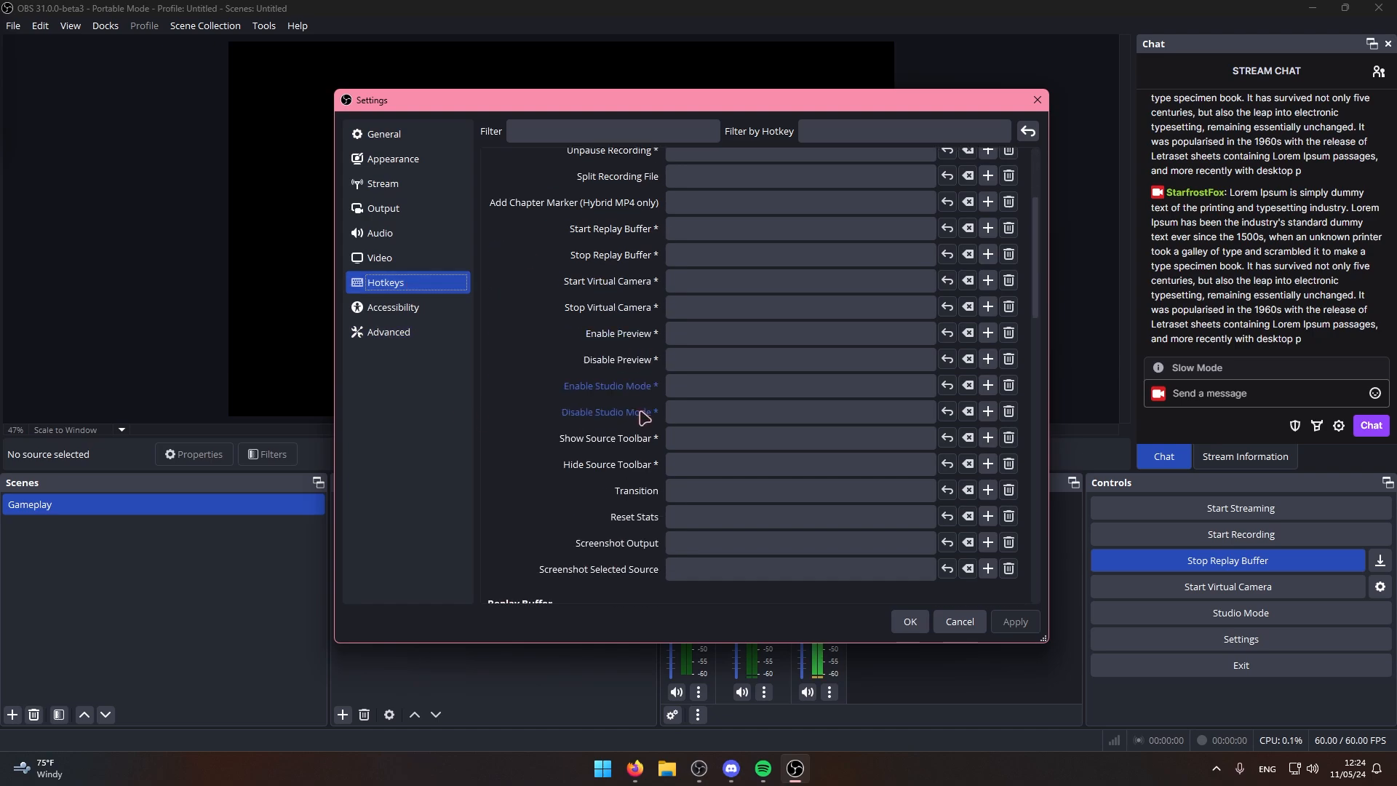
click(713, 463)
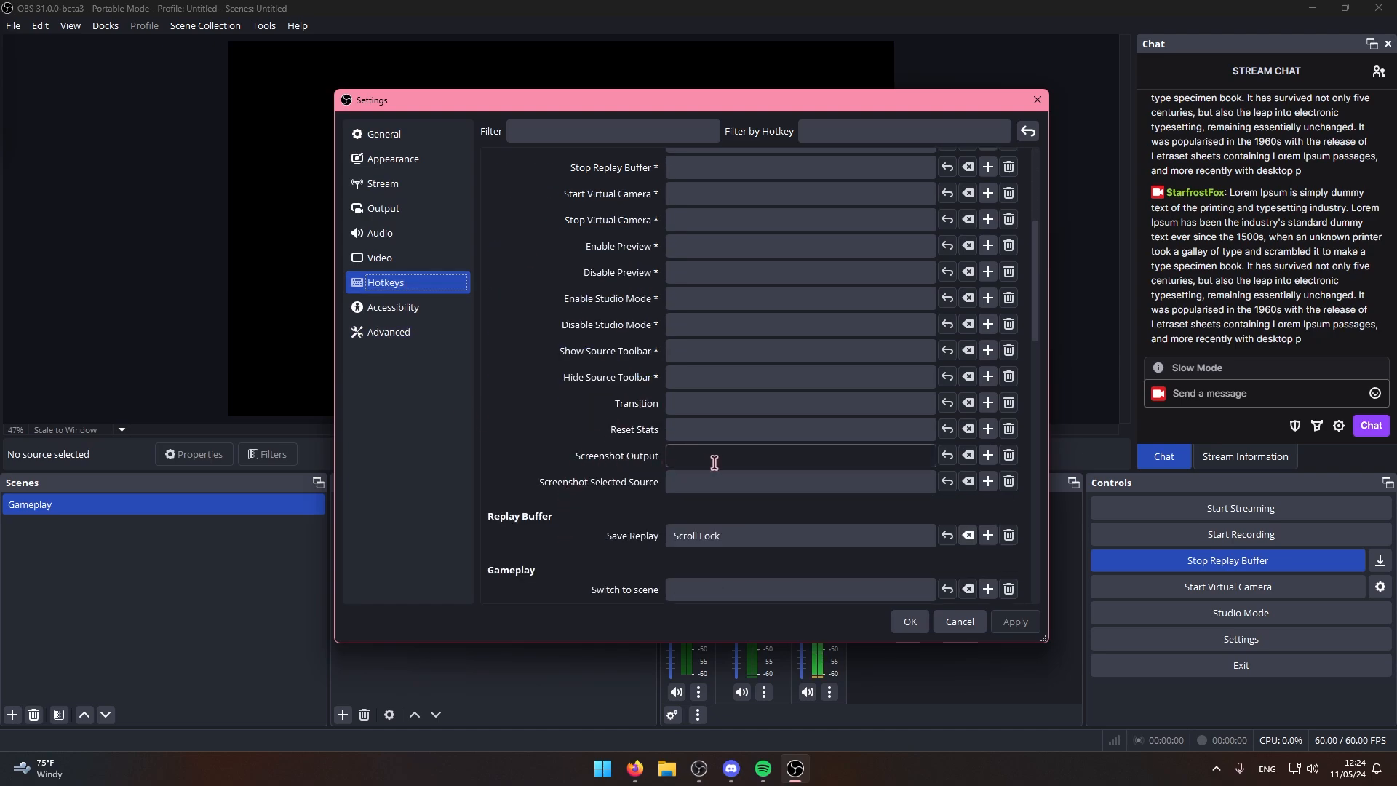
click(698, 457)
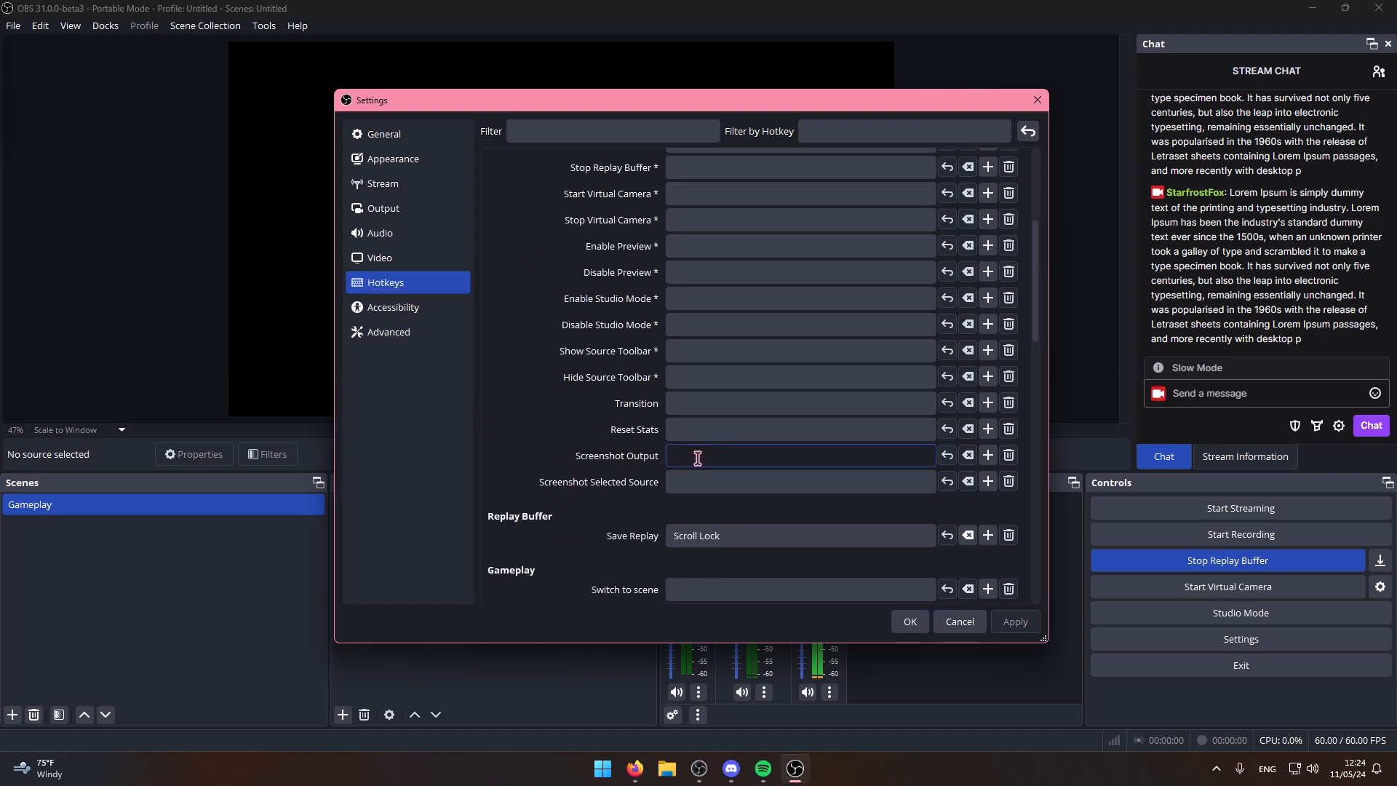
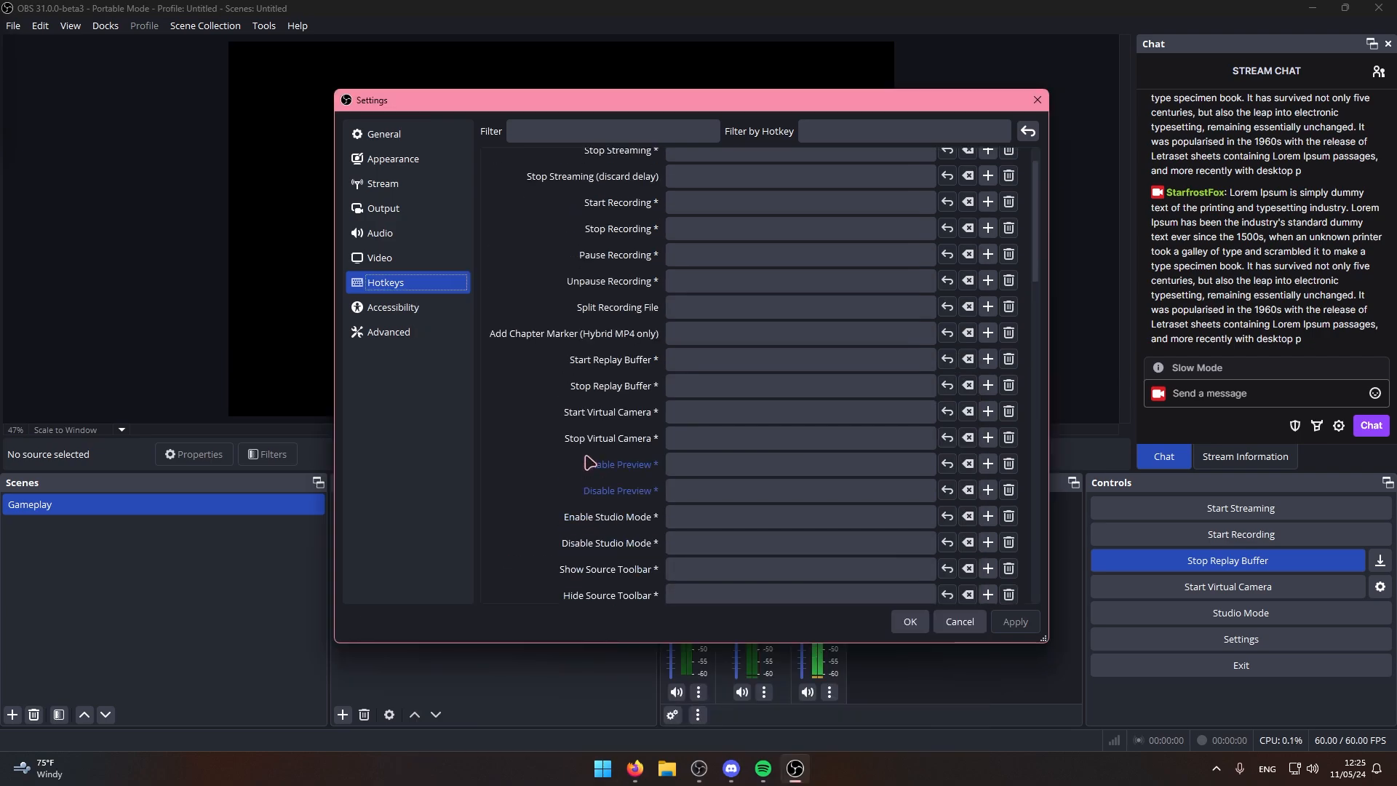
Try assigning Scroll Lock as the hotkey for both Start Recording and Stop Recording
scroll(589, 463, up, 2)
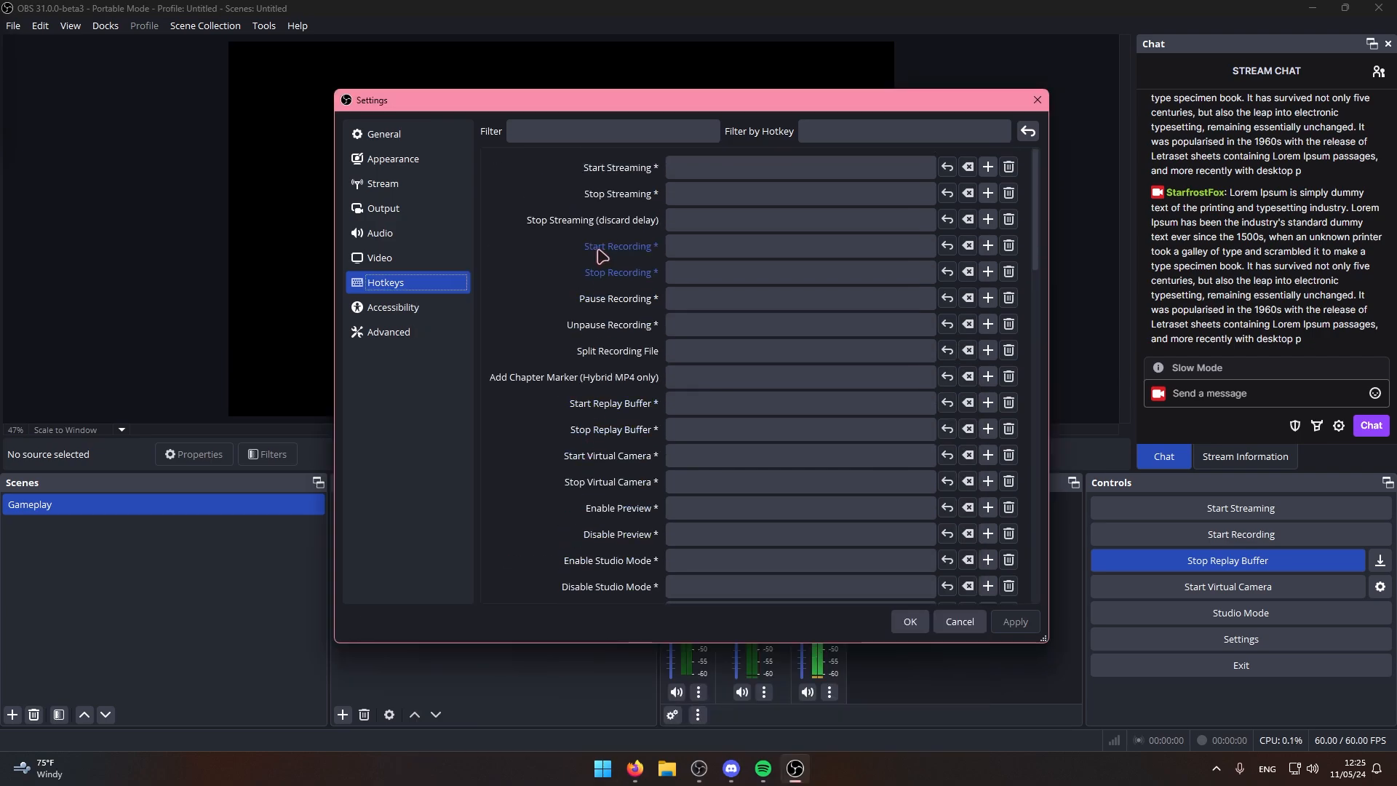
click(680, 246)
key(Scroll_Lock)
click(749, 271)
key(Scroll_Lock)
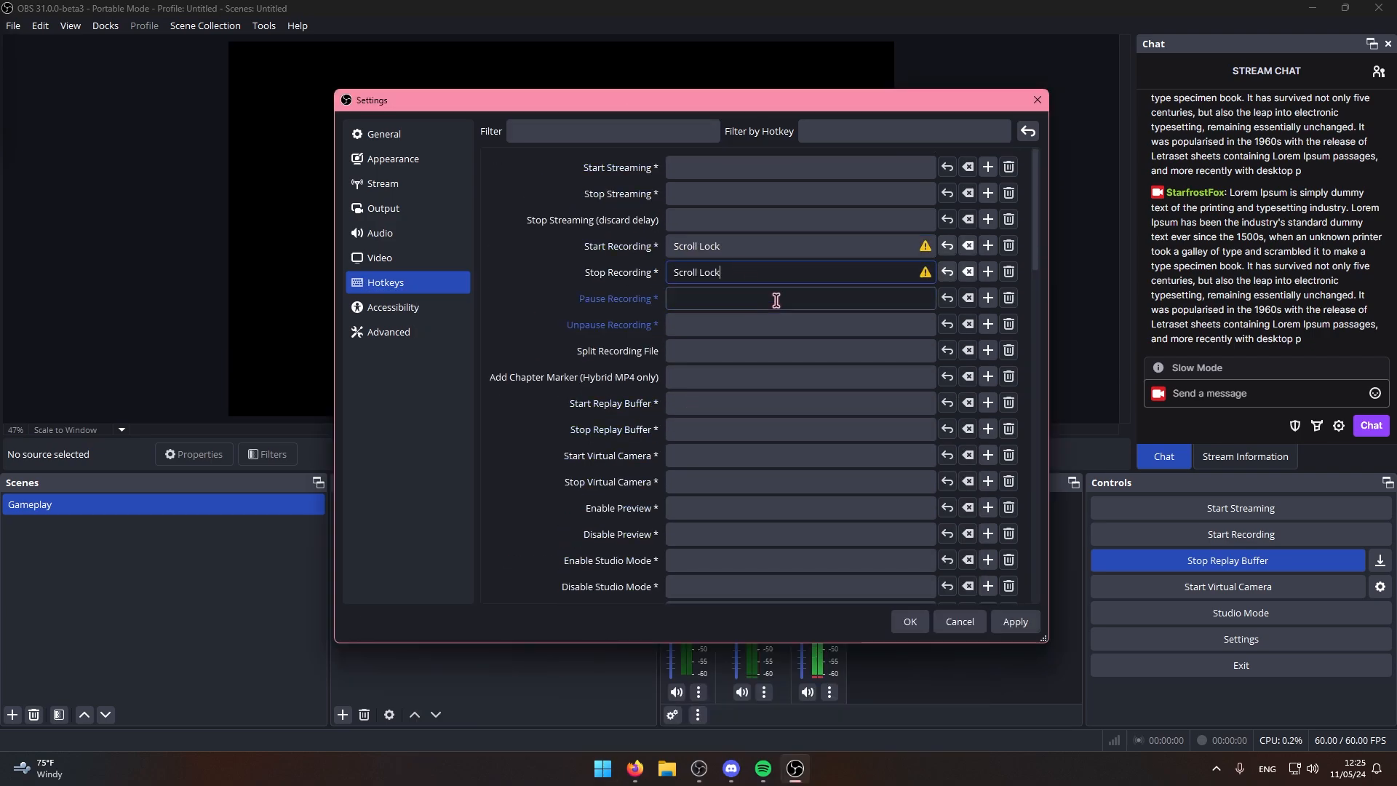
Try Ctrl + F10 as the shared hotkey for Start Recording and Stop Recording
click(780, 247)
key(ctrl+F10)
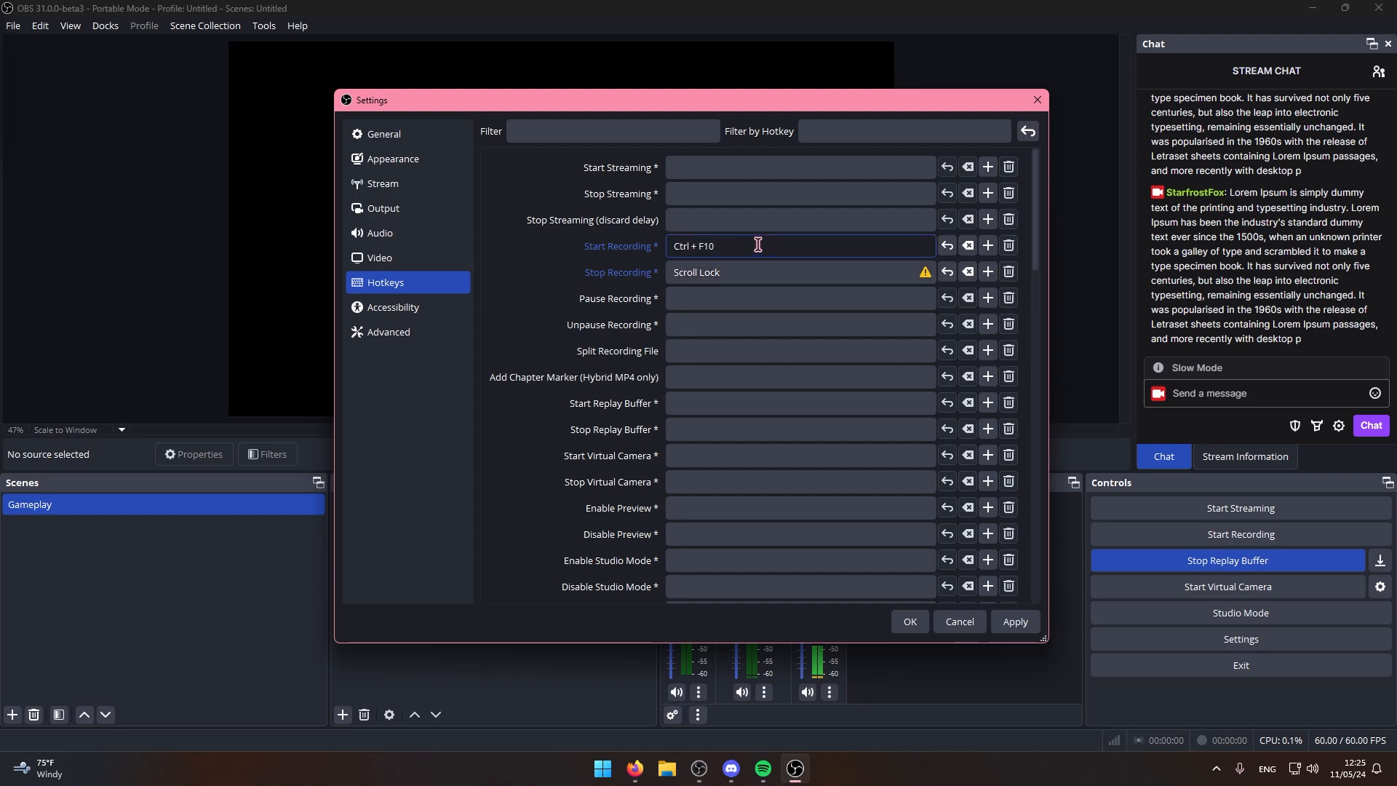
click(969, 272)
click(720, 269)
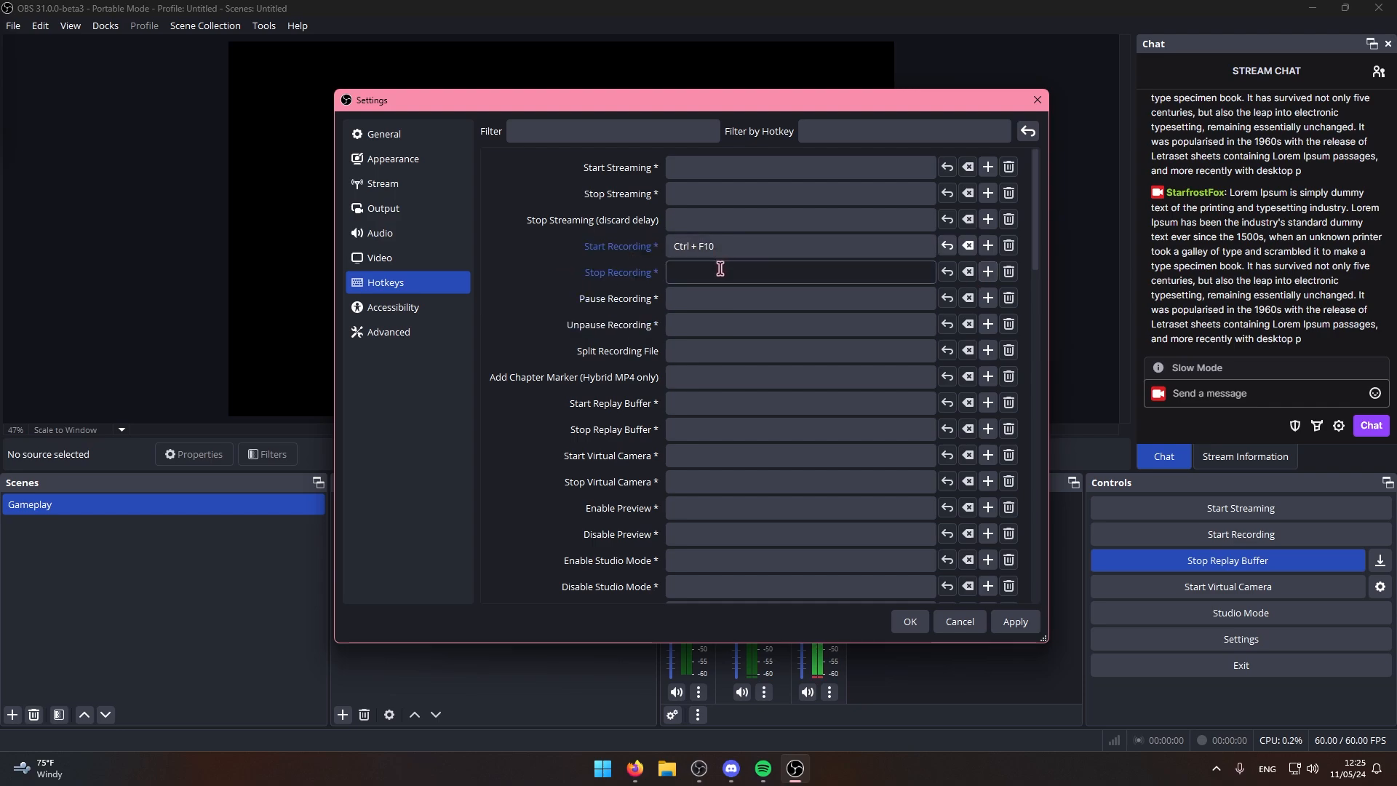
key(ctrl+F10)
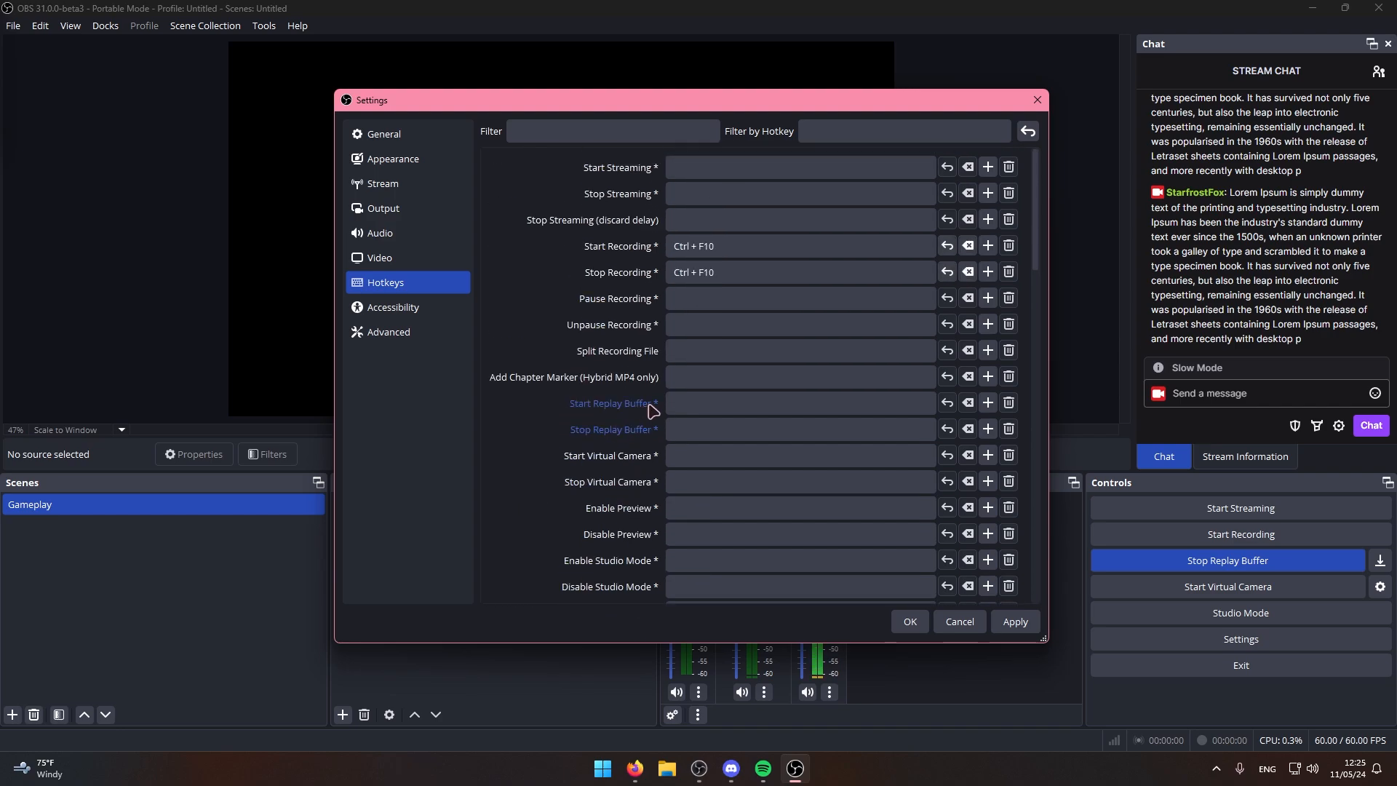
Review the hotkey list down to the Replay Buffer and Gameplay sections and close the settings
scroll(647, 476, down, 2)
scroll(615, 357, up, 2)
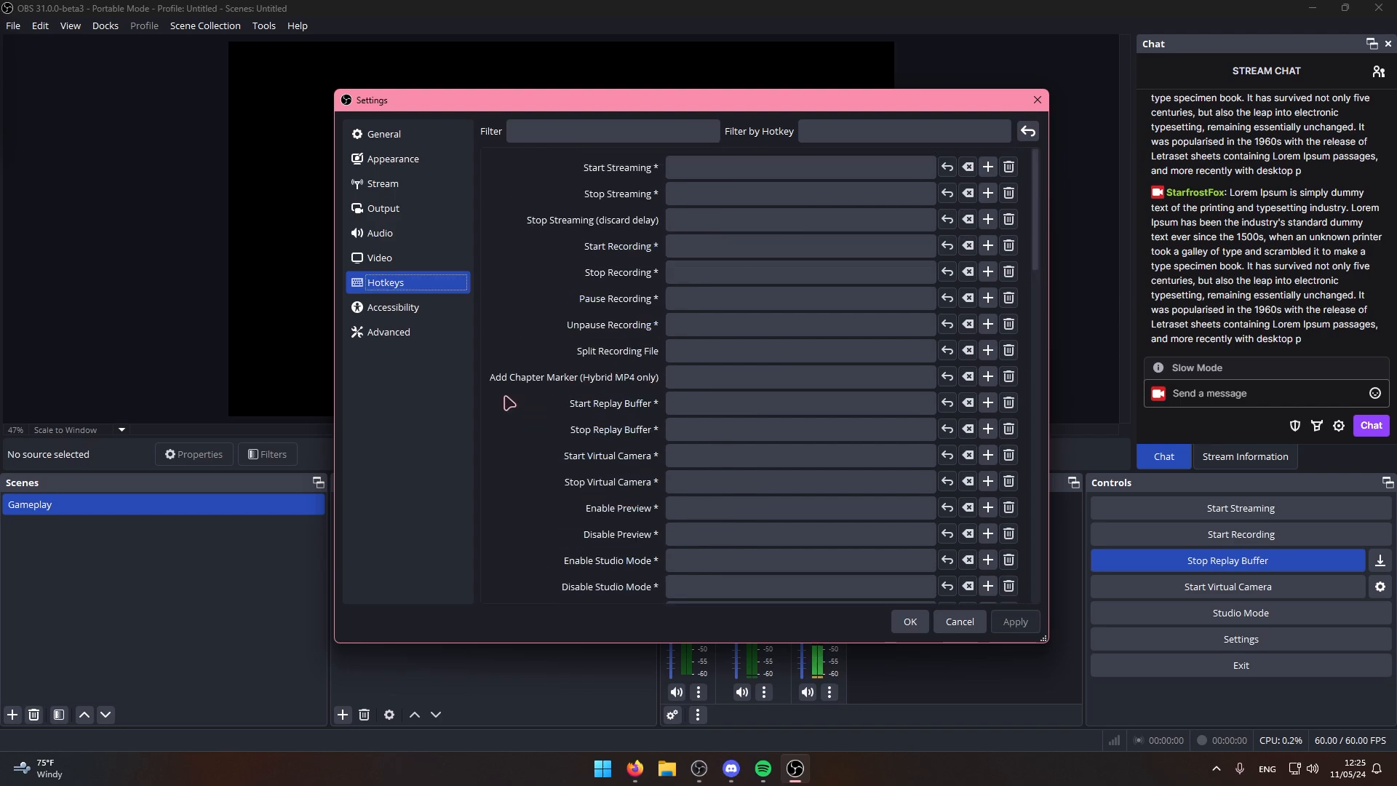
scroll(627, 424, down, 2)
scroll(627, 424, down, 3)
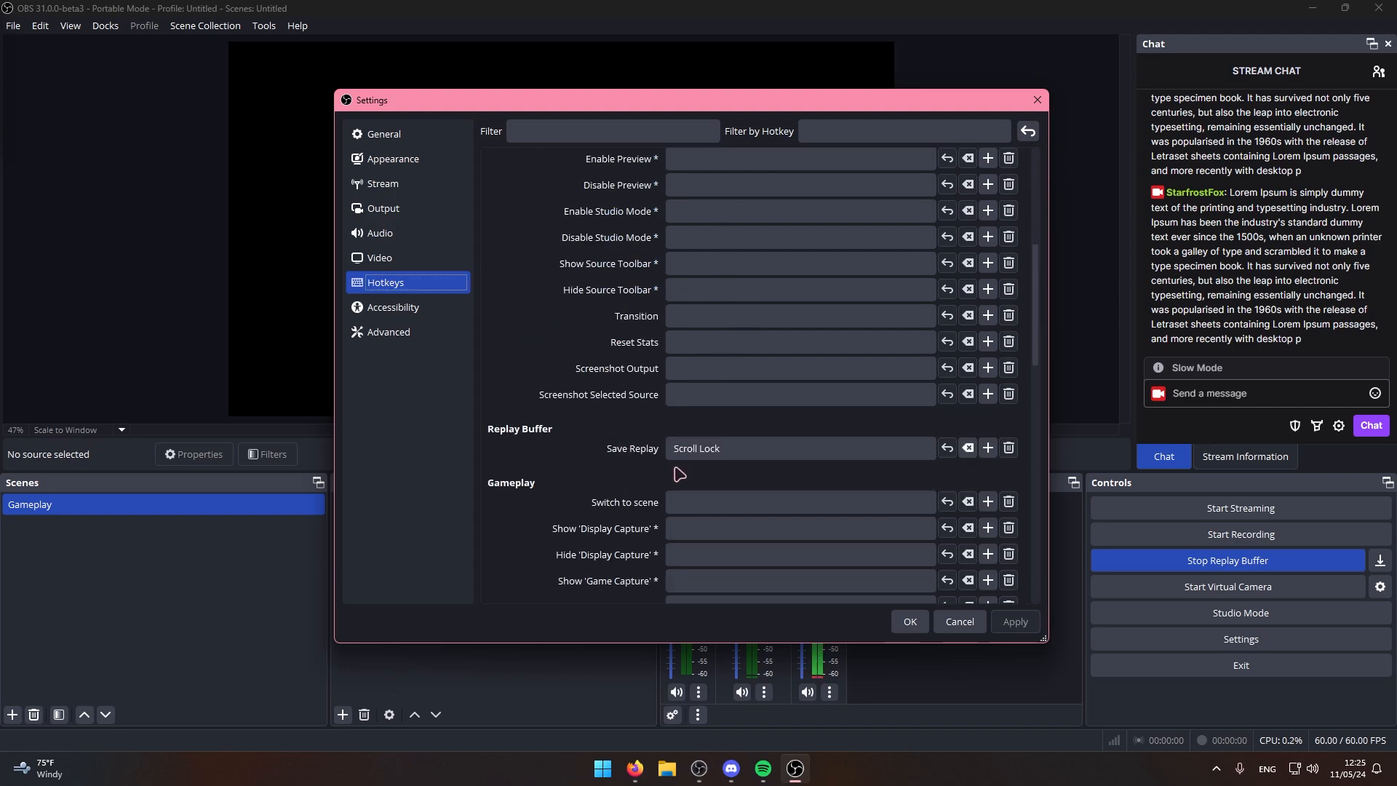
click(910, 621)
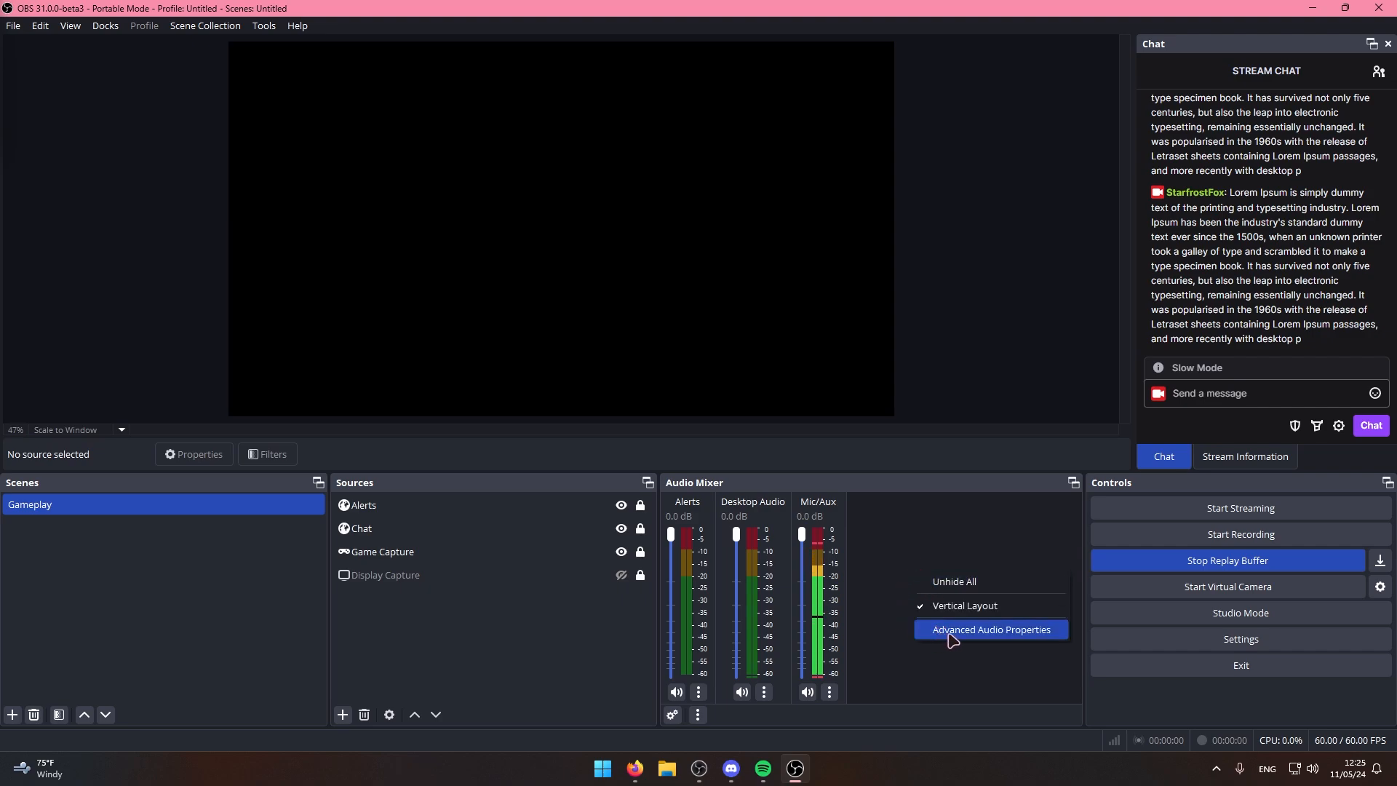
Open the Advanced Audio Properties and check the recording audio tracks in the Output settings
click(919, 671)
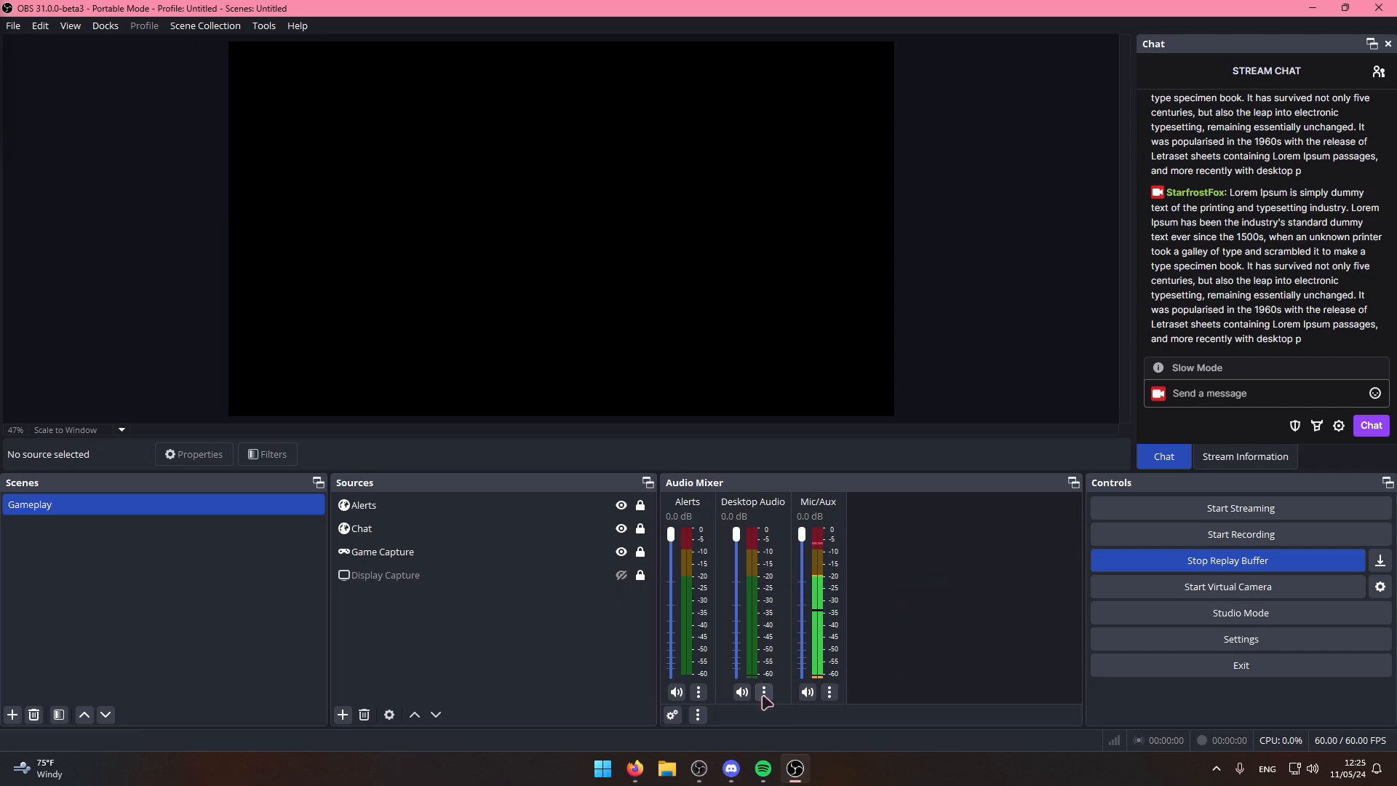
click(673, 715)
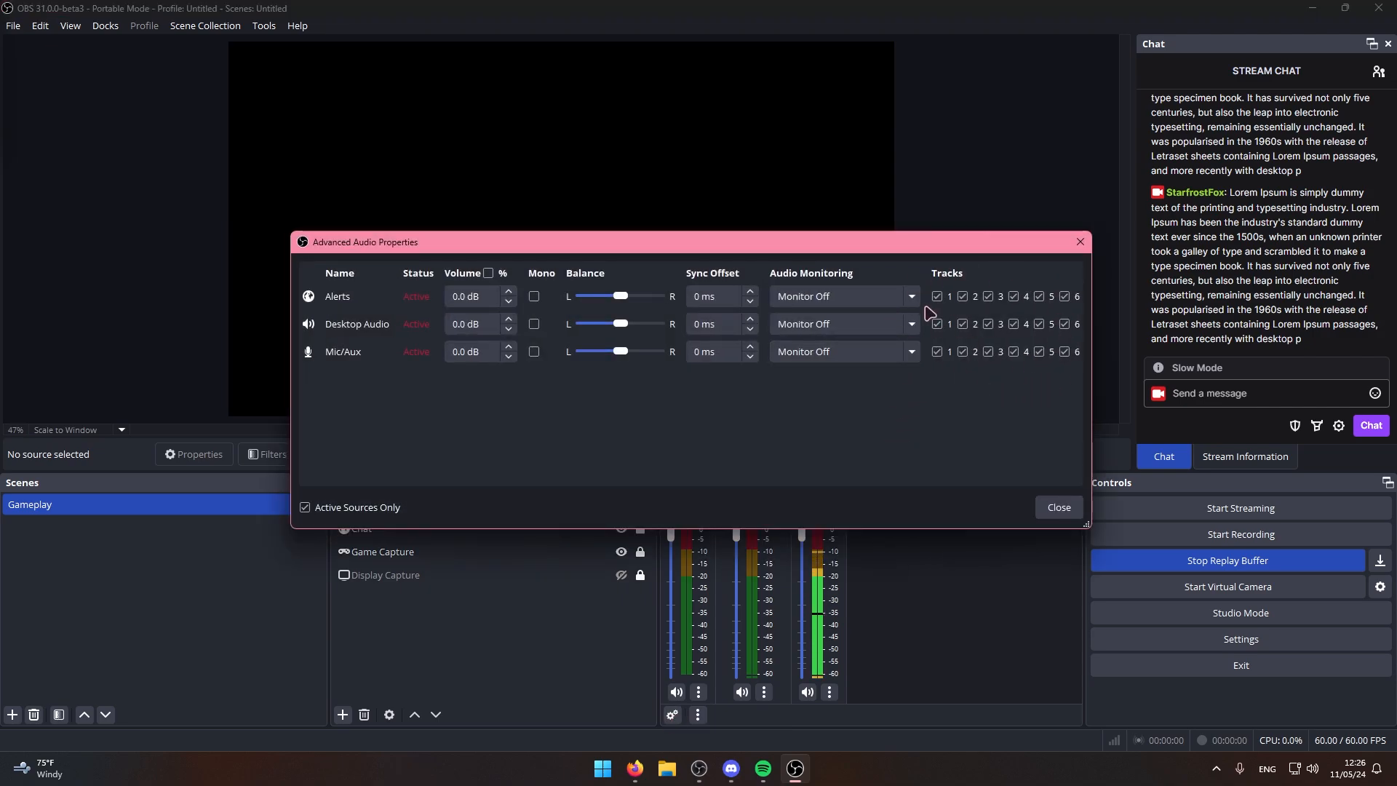
click(1240, 639)
click(383, 208)
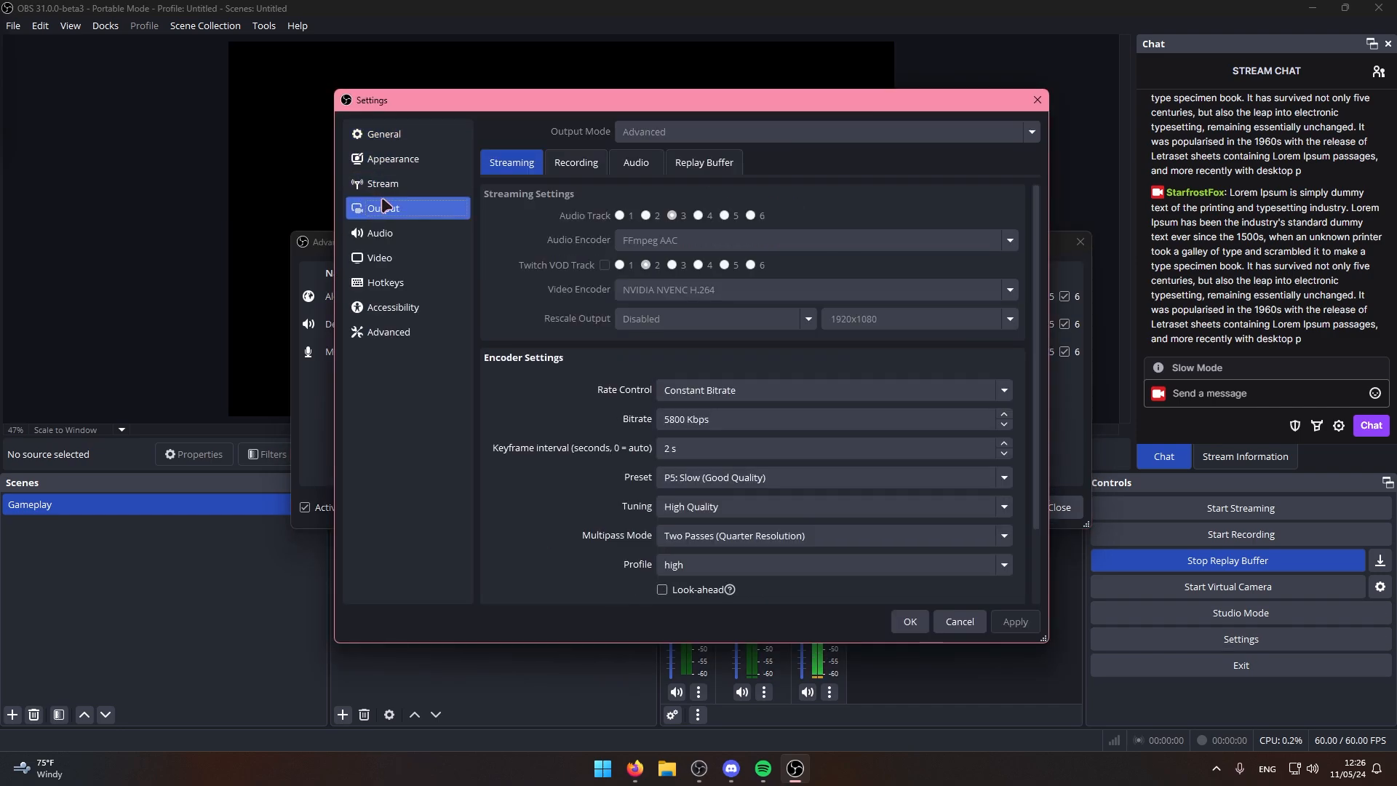
click(575, 166)
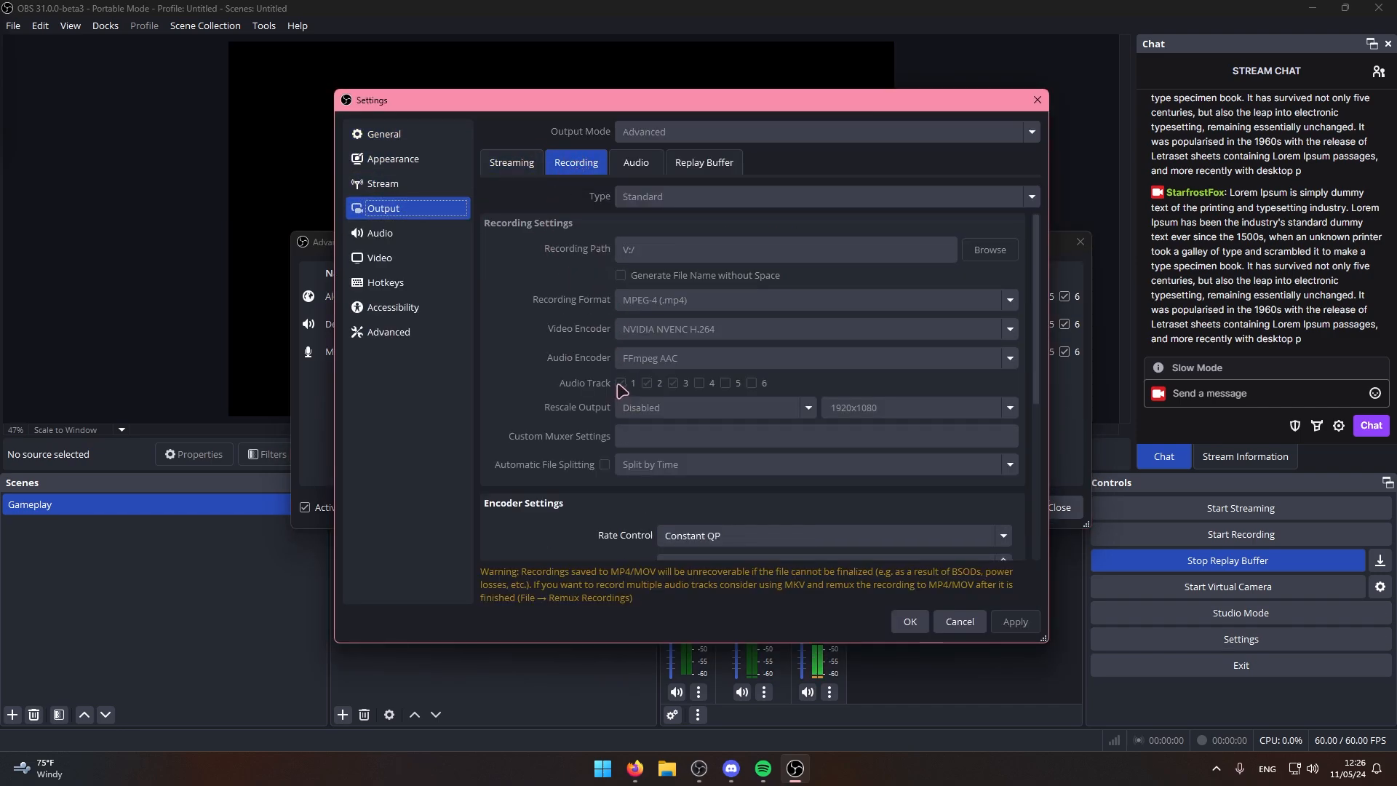
click(910, 621)
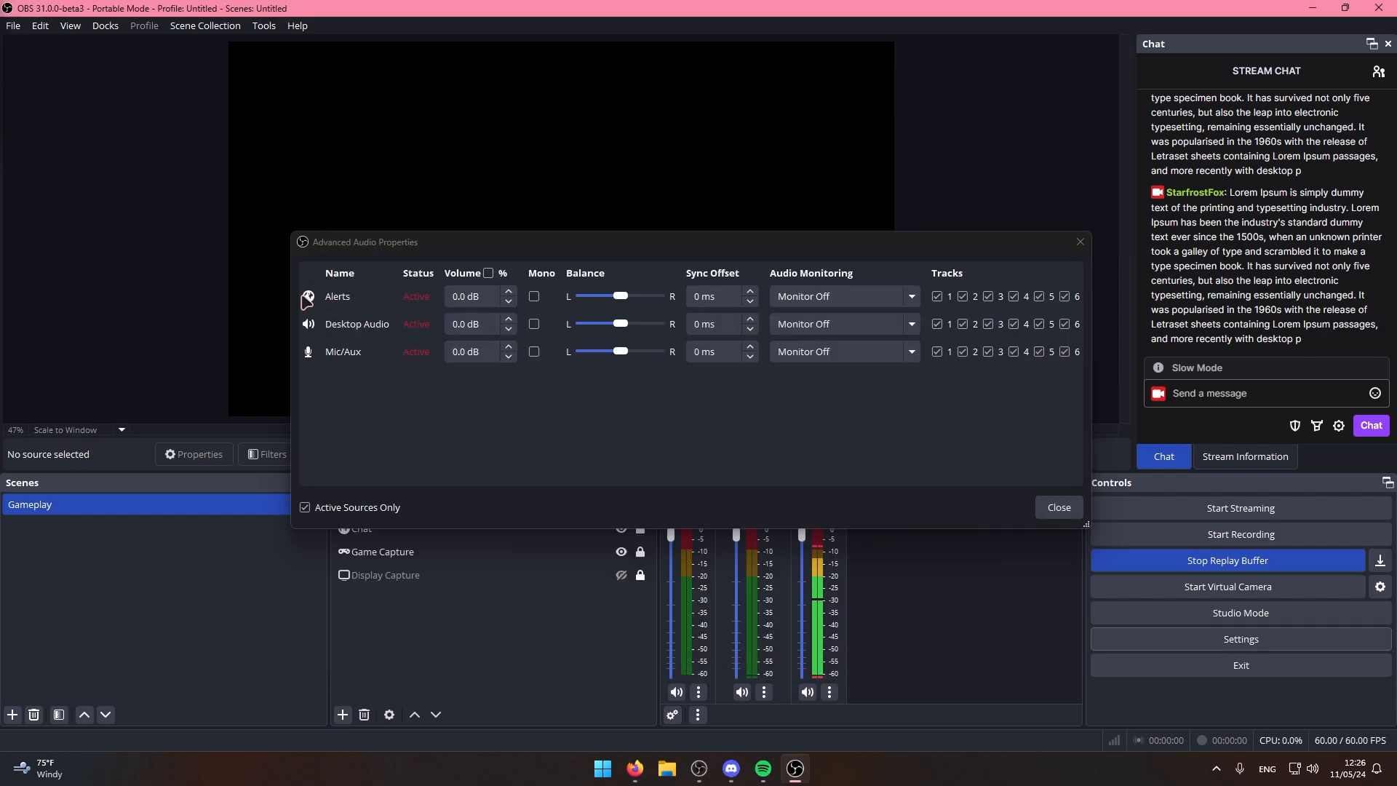
Set the Alerts audio monitoring to Monitor Only (mute output) and remove Alerts from all six audio tracks
click(829, 296)
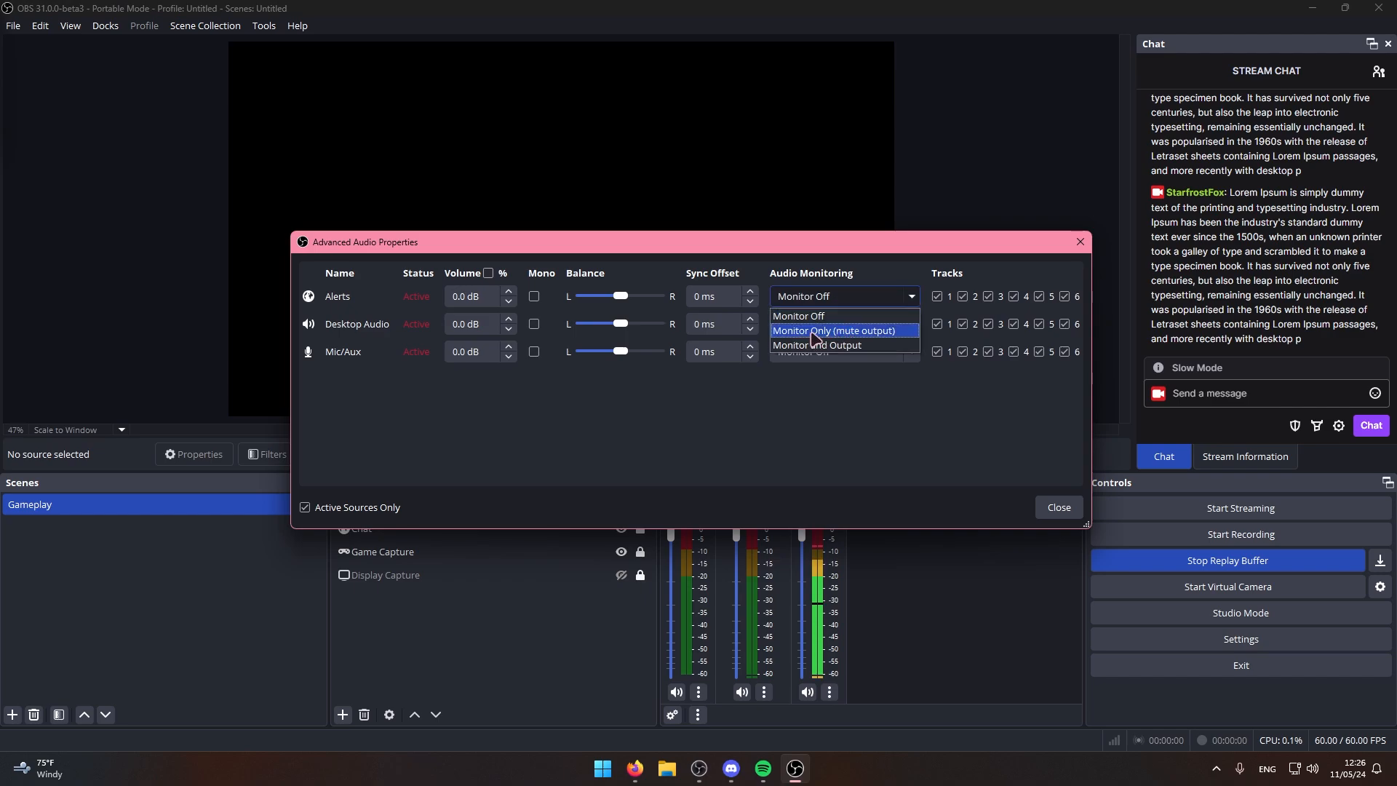
click(839, 331)
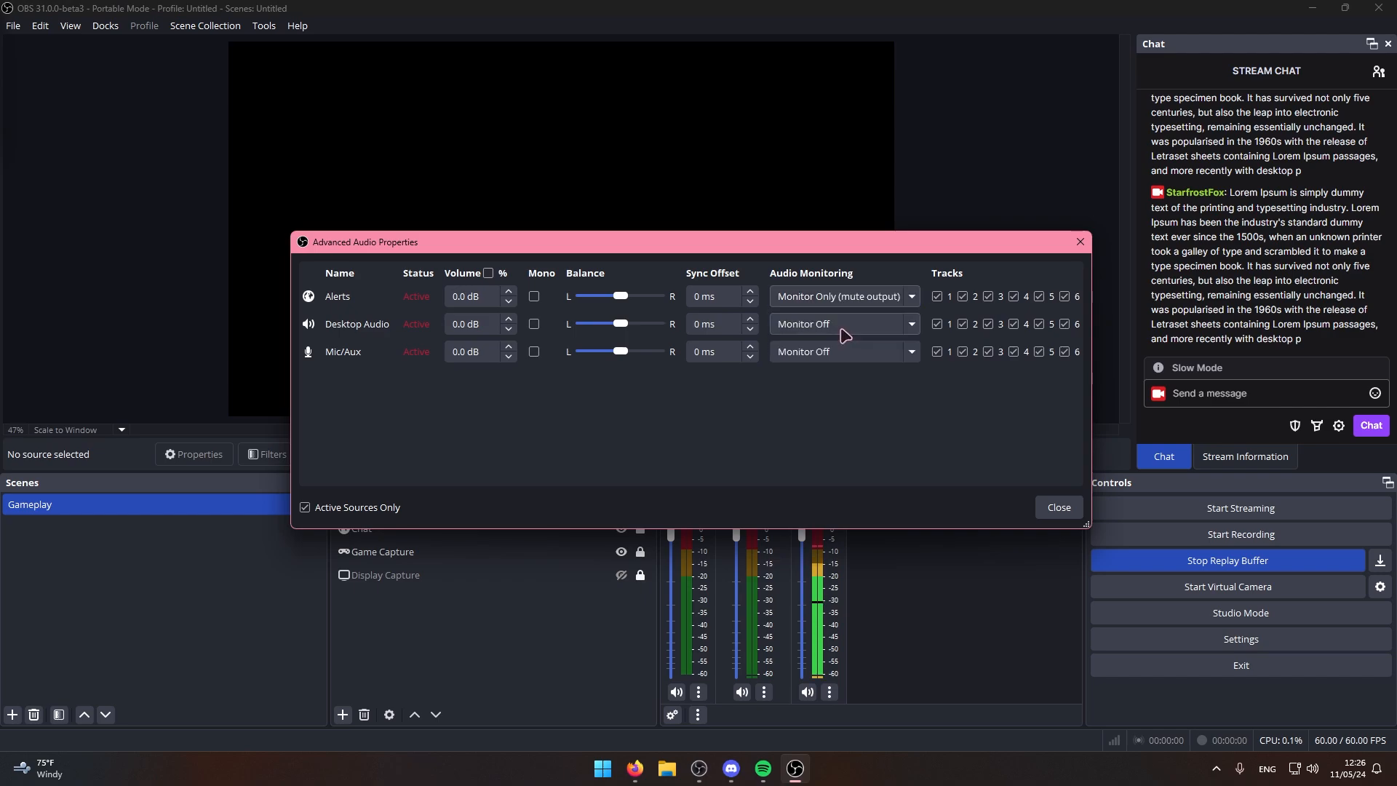
click(937, 296)
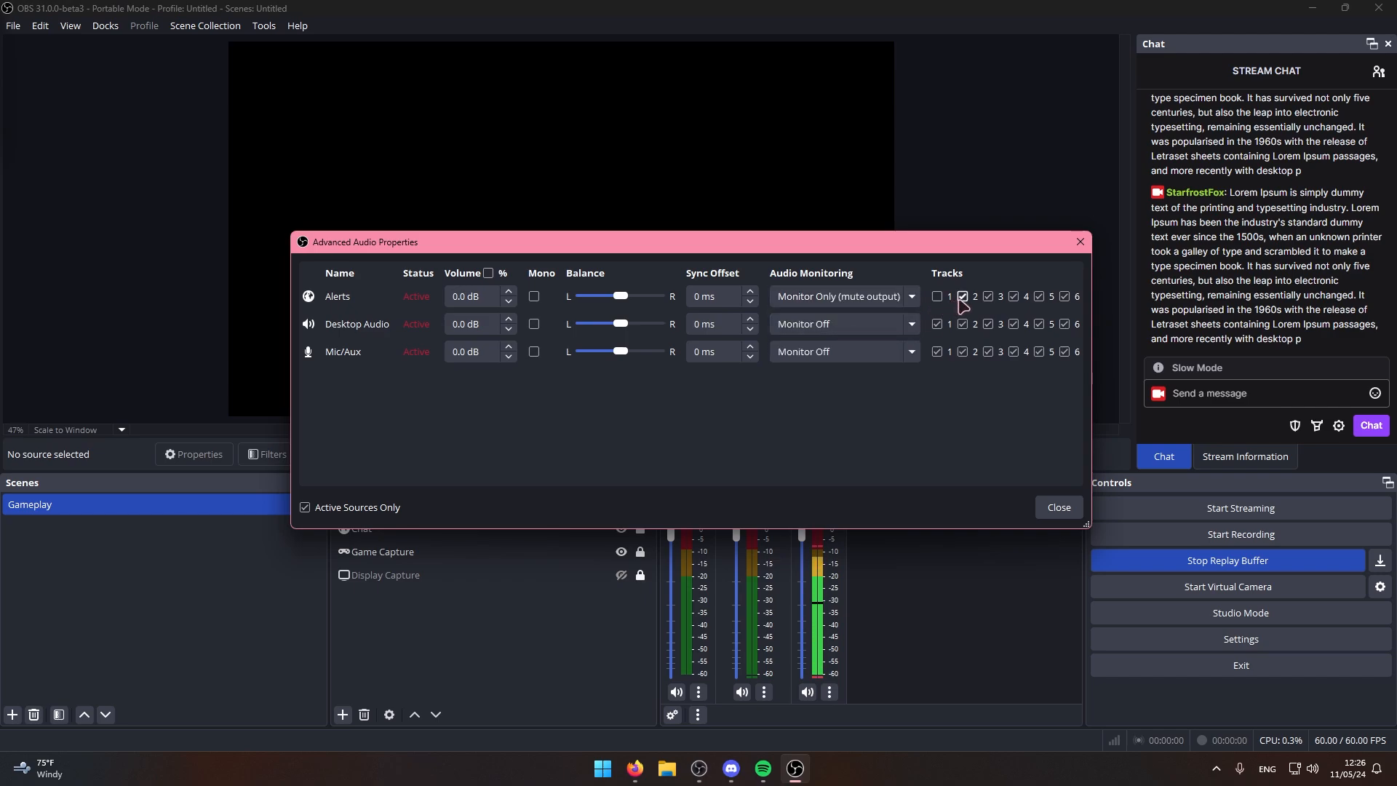
click(963, 296)
click(988, 296)
click(1015, 297)
click(1064, 296)
Check which audio tracks the Streaming and Recording outputs use, and close the settings without changes
click(1240, 639)
click(393, 209)
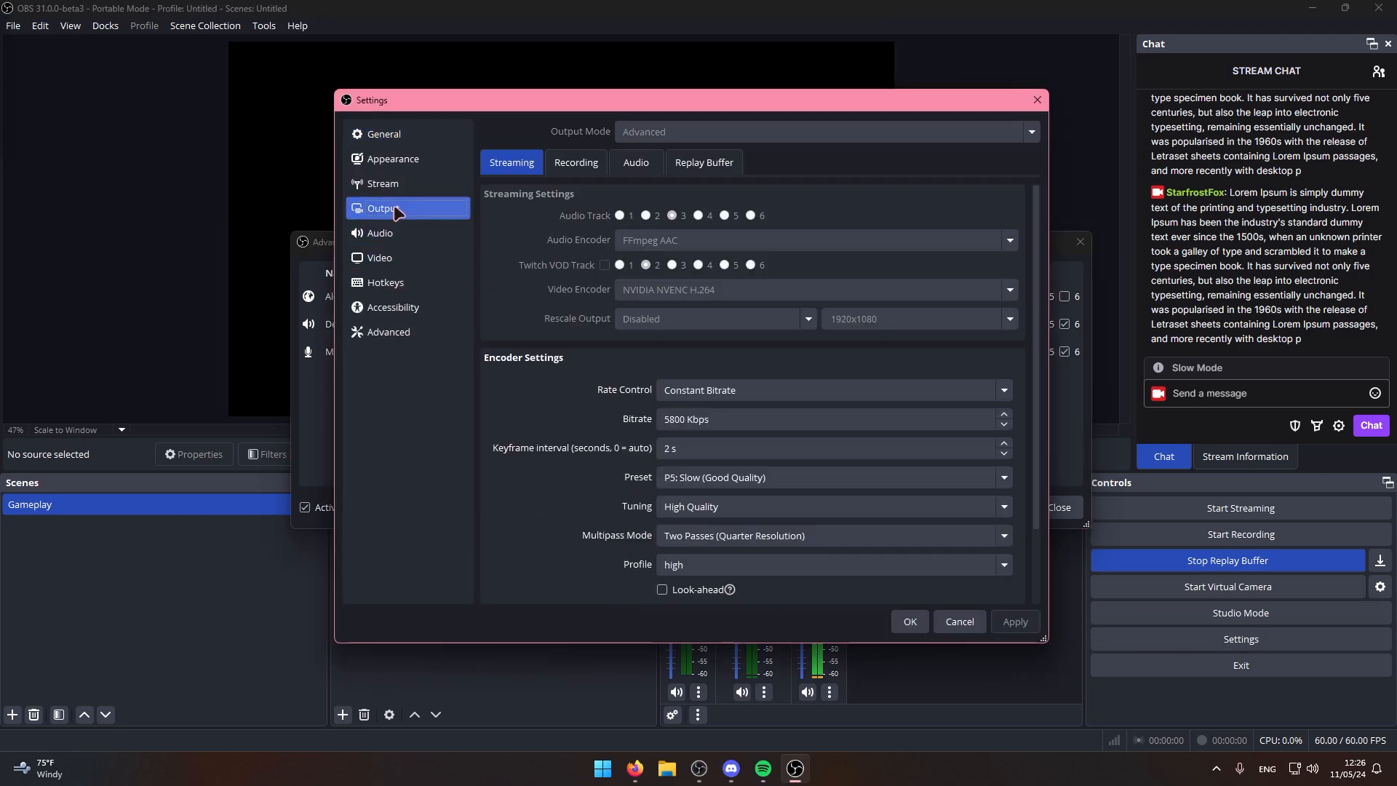
click(586, 166)
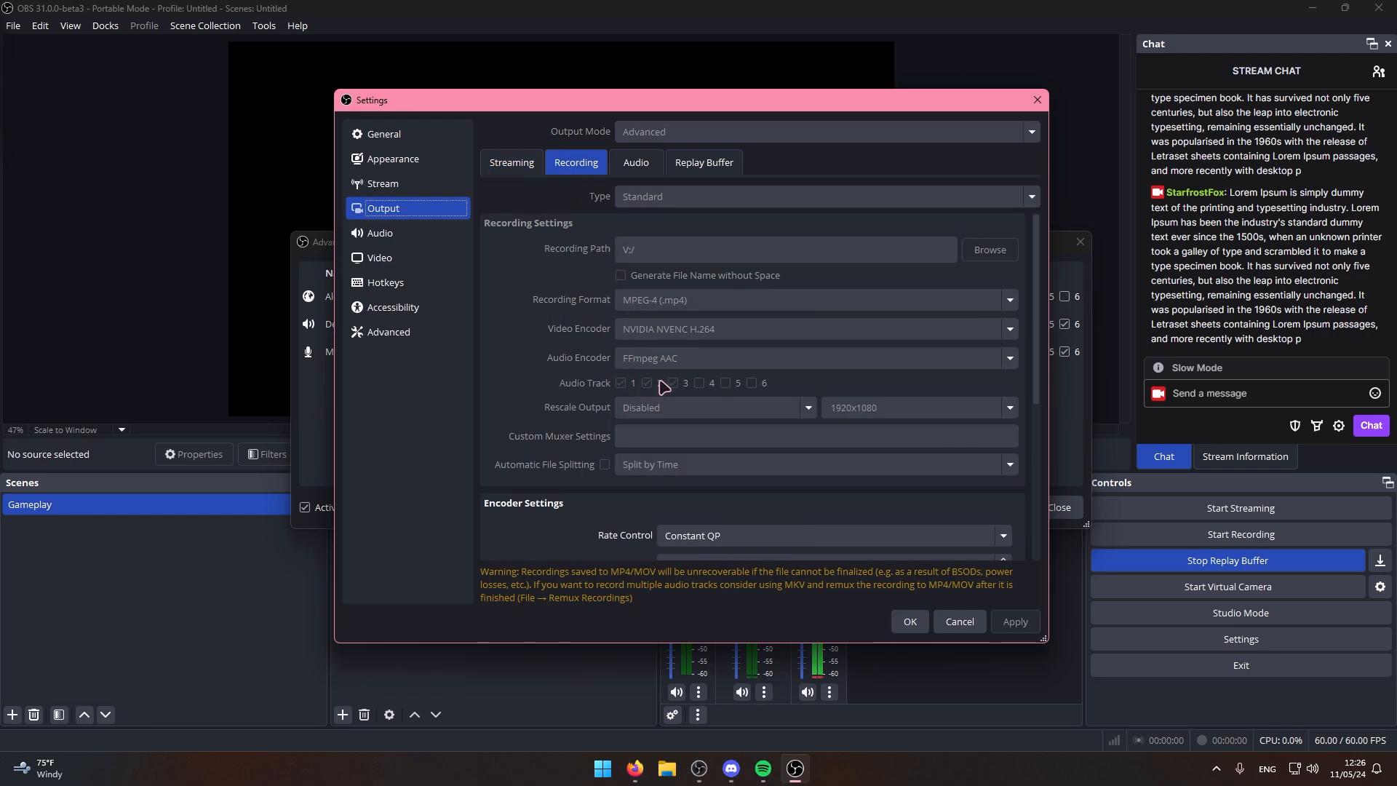
click(941, 616)
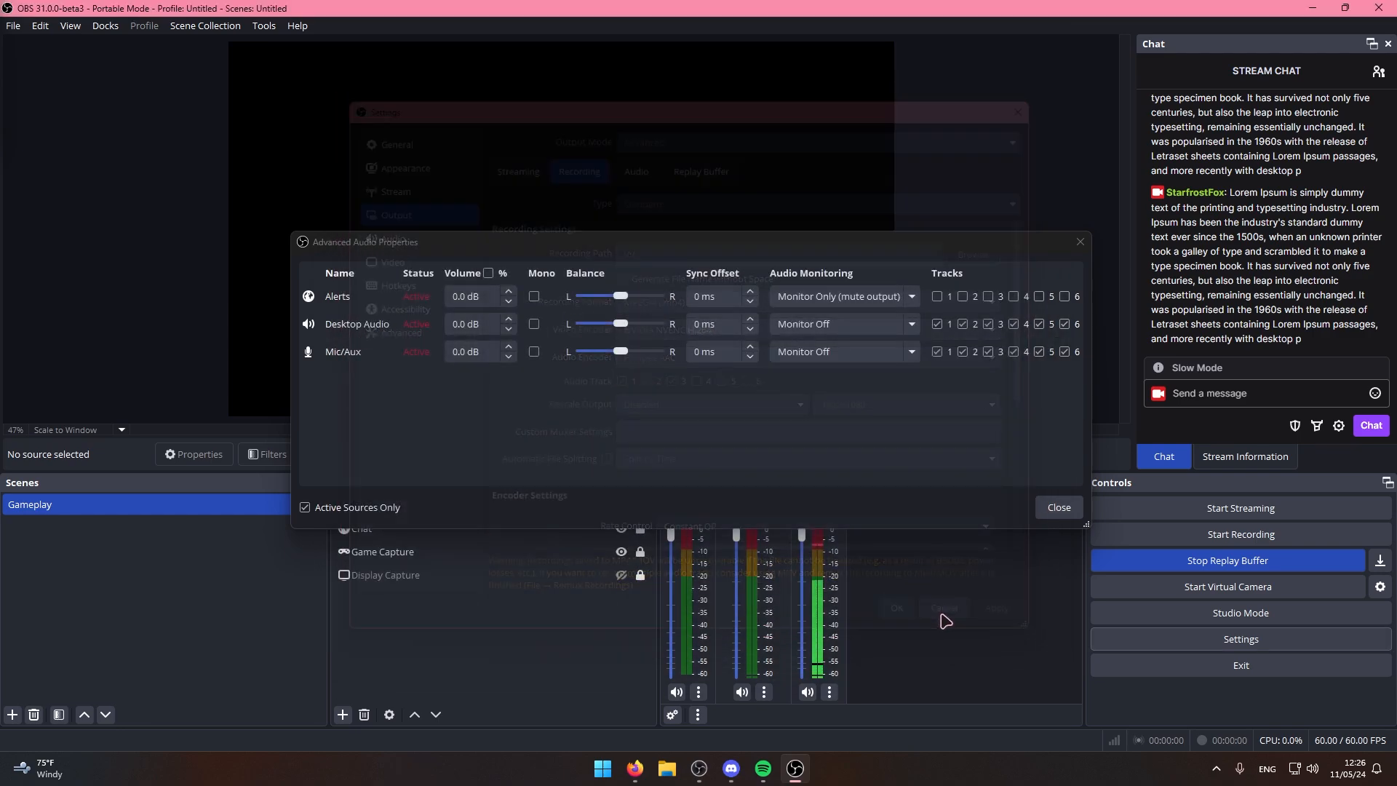
Remove Desktop Audio from tracks 1, 3, 4, 5 and 6 so it uses only track 2
click(938, 324)
click(988, 323)
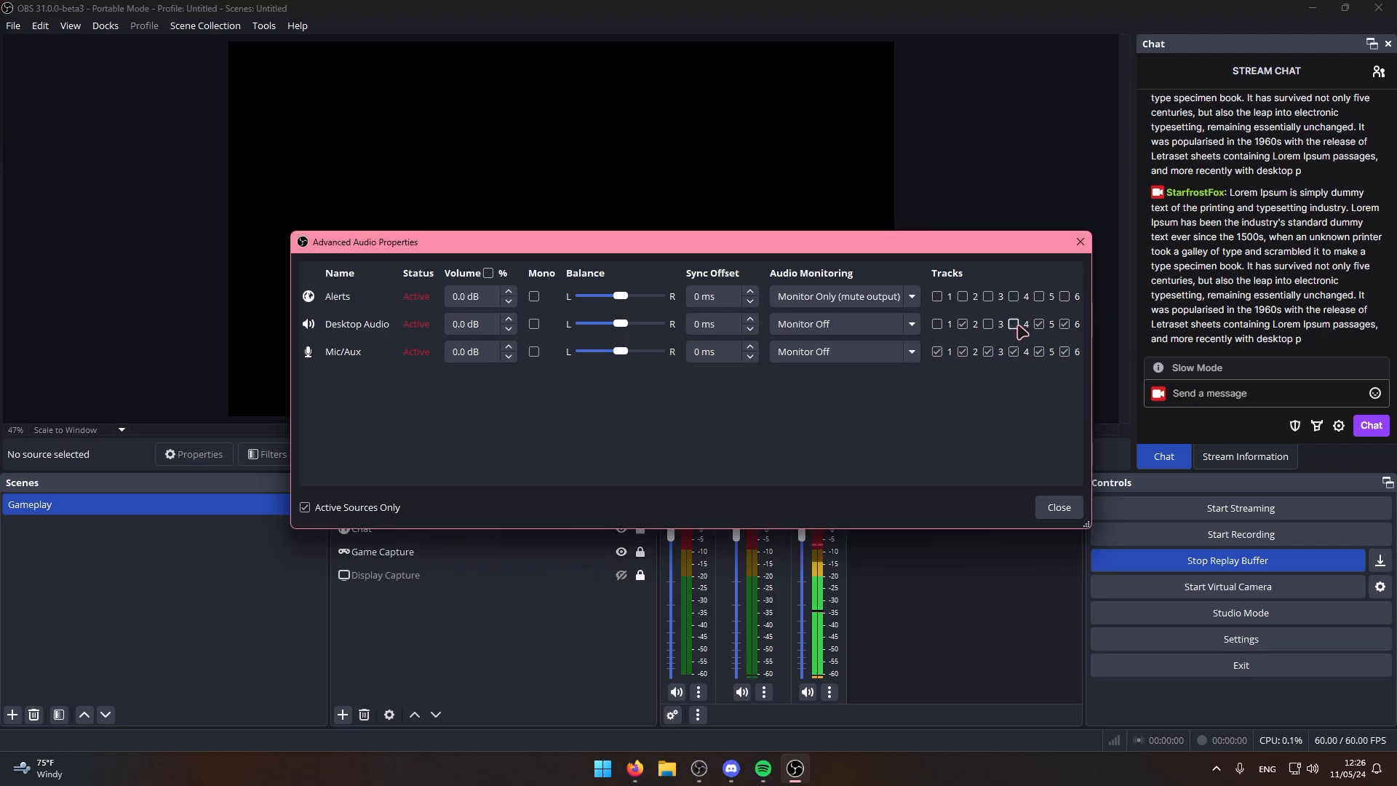
click(1013, 323)
click(1039, 323)
click(1068, 325)
Remove Mic/Aux from tracks 2 through 6 so it uses only track 1
click(963, 353)
click(988, 352)
click(1013, 353)
click(1064, 352)
click(1039, 352)
Look through the Stream and Output settings for the streaming audio track and cancel out of the settings
click(1175, 643)
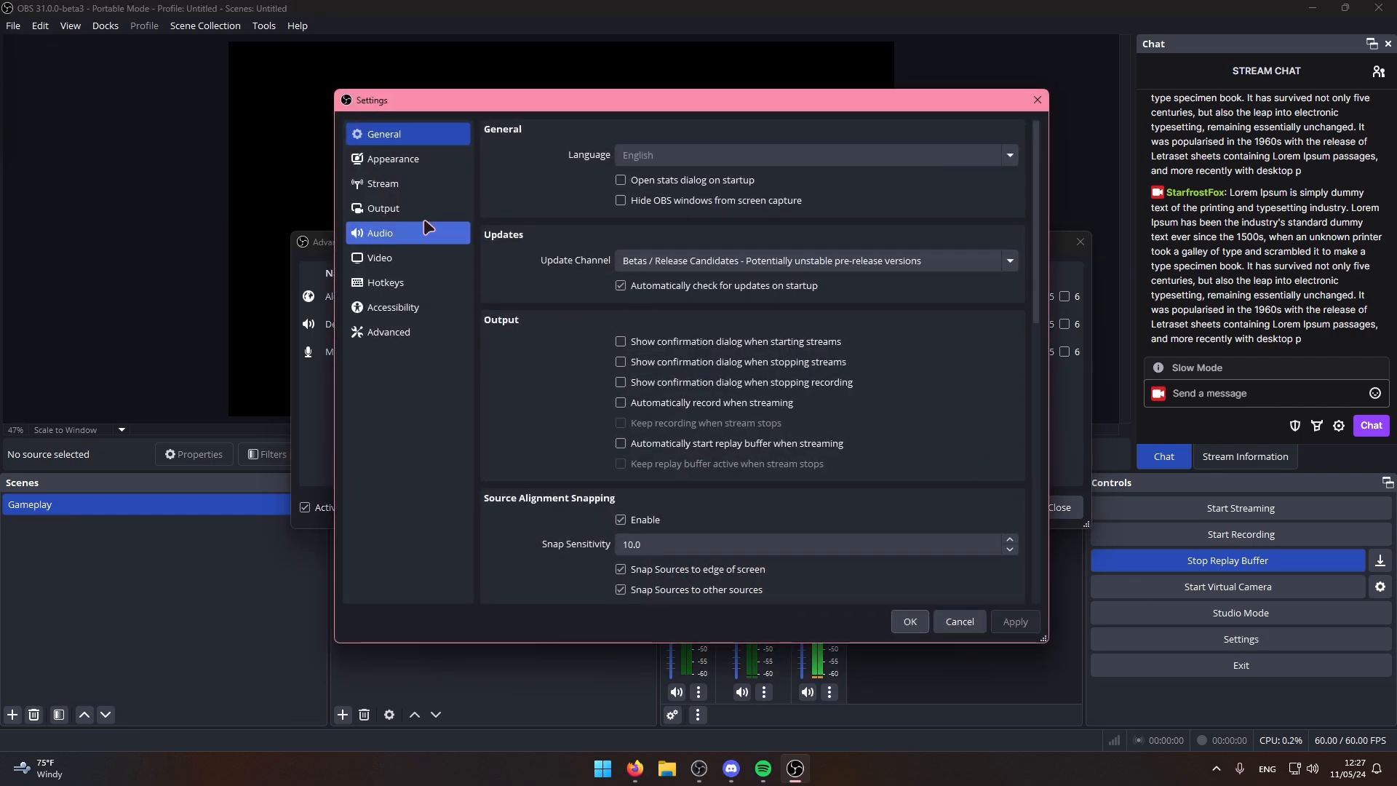
click(405, 184)
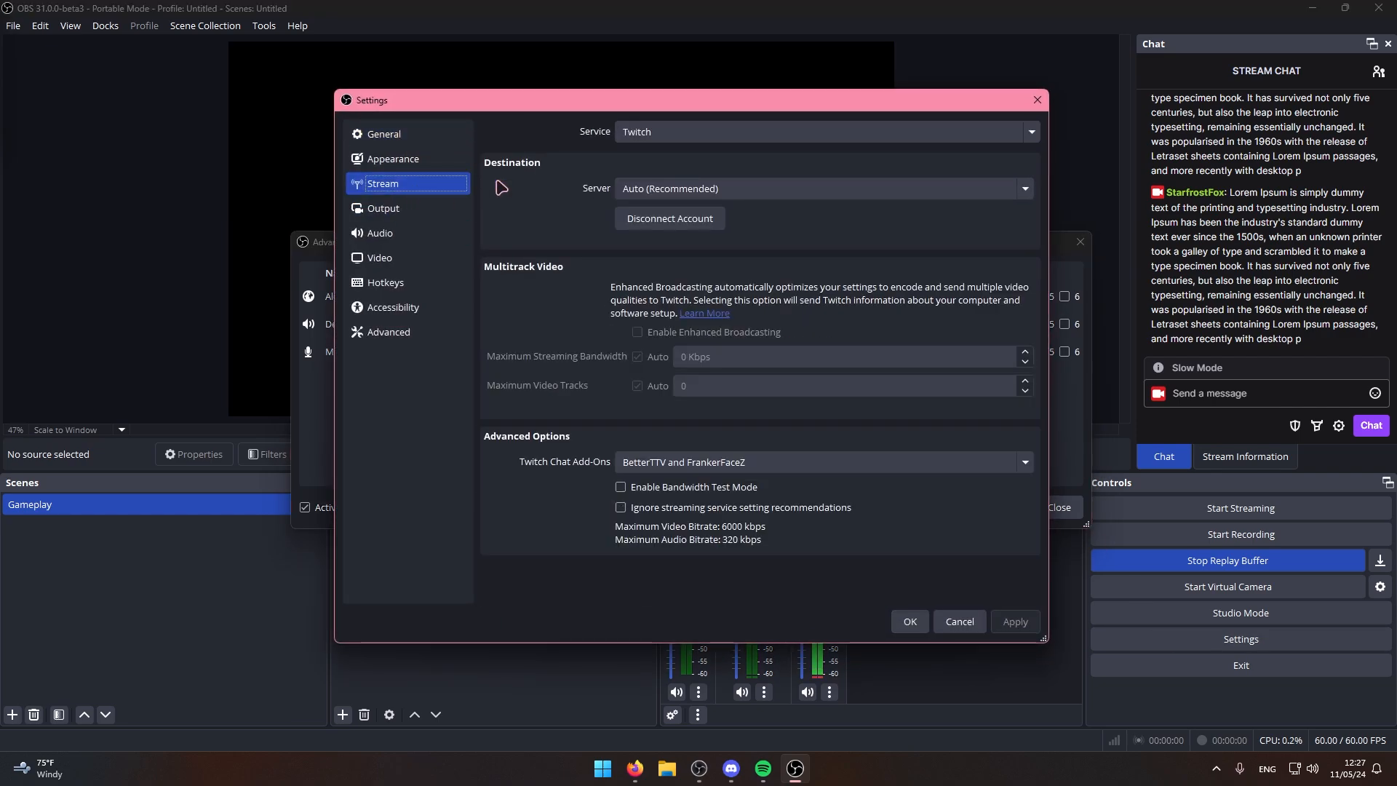
click(384, 209)
click(947, 619)
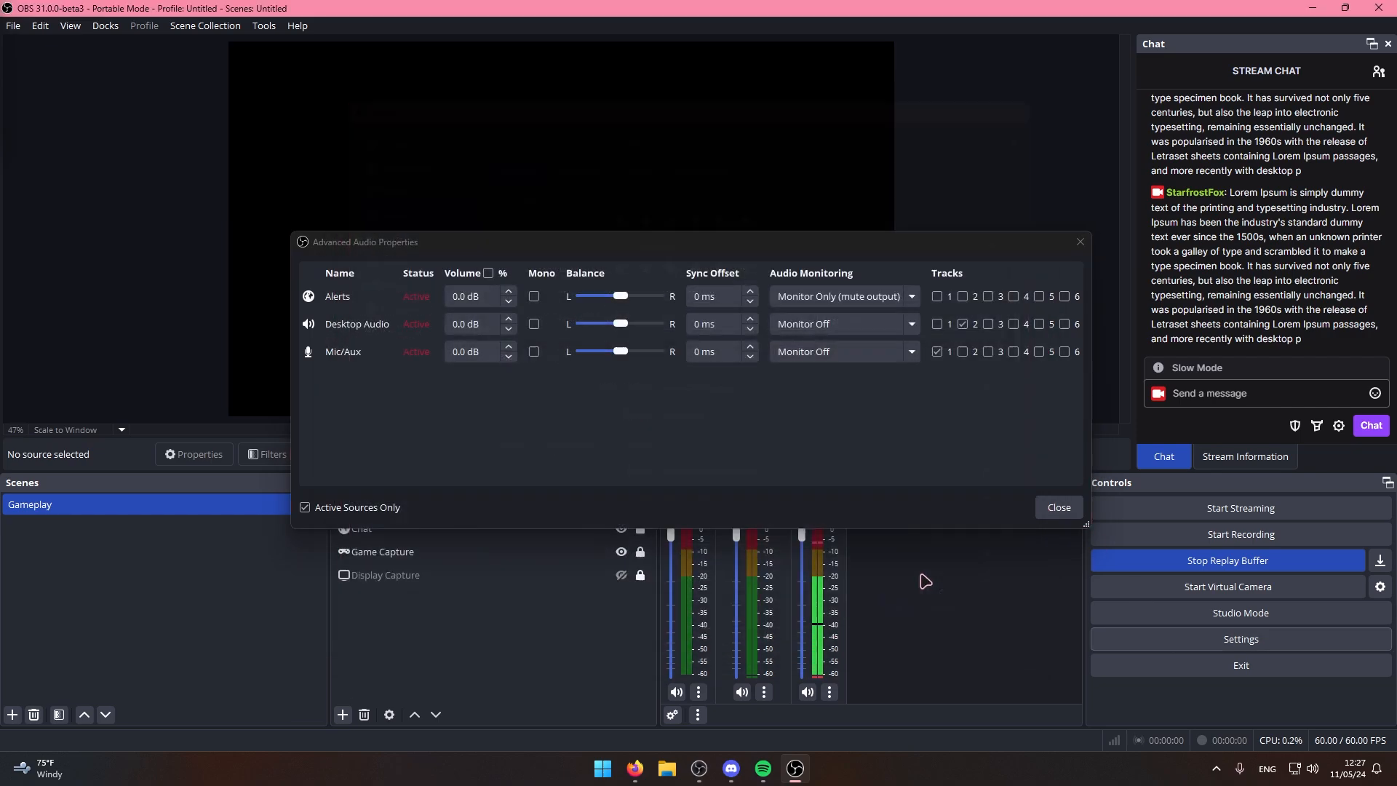
Enable track 3 for both Desktop Audio and Mic/Aux and close the Advanced Audio Properties
click(988, 324)
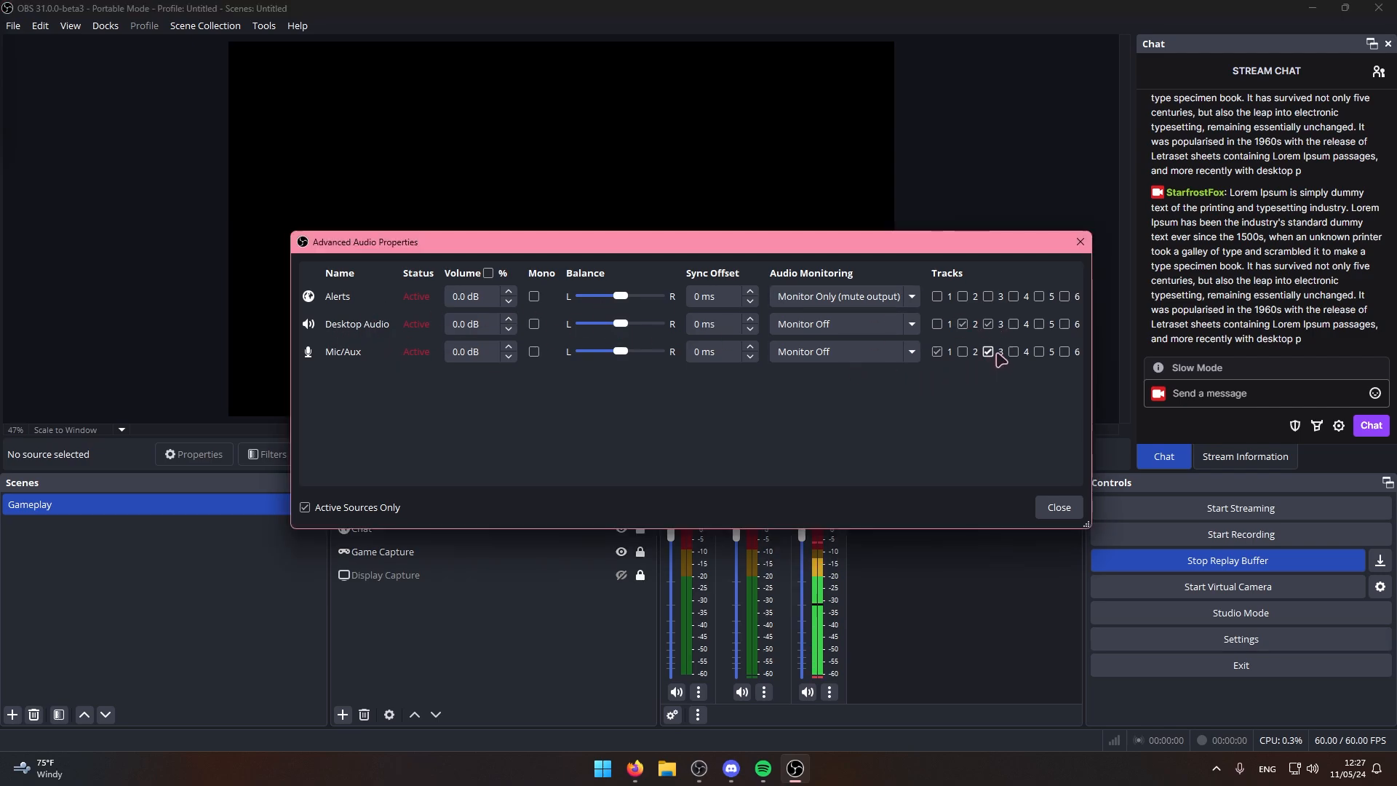
click(988, 351)
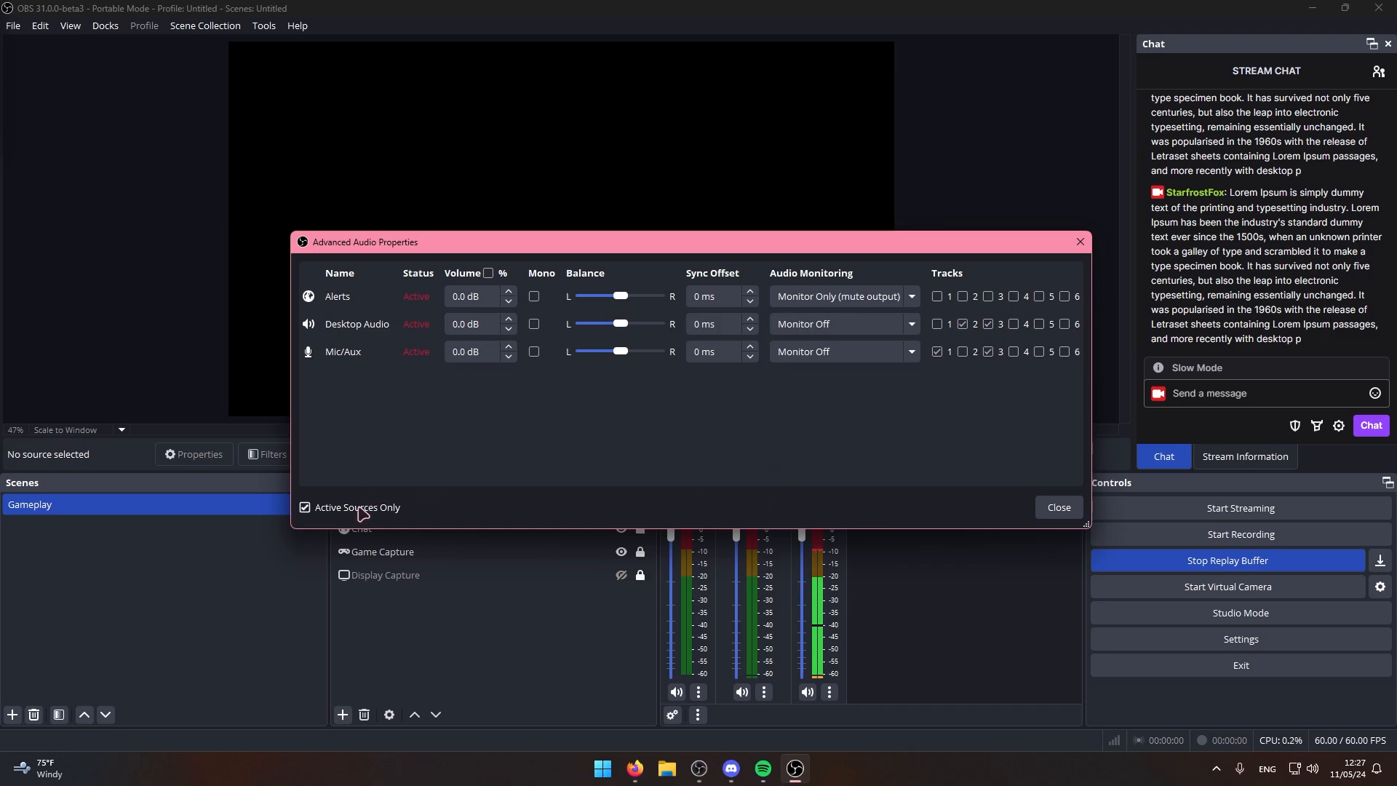
key(Escape)
Show the Display Capture source in the Gameplay scene and stop the replay buffer
click(620, 574)
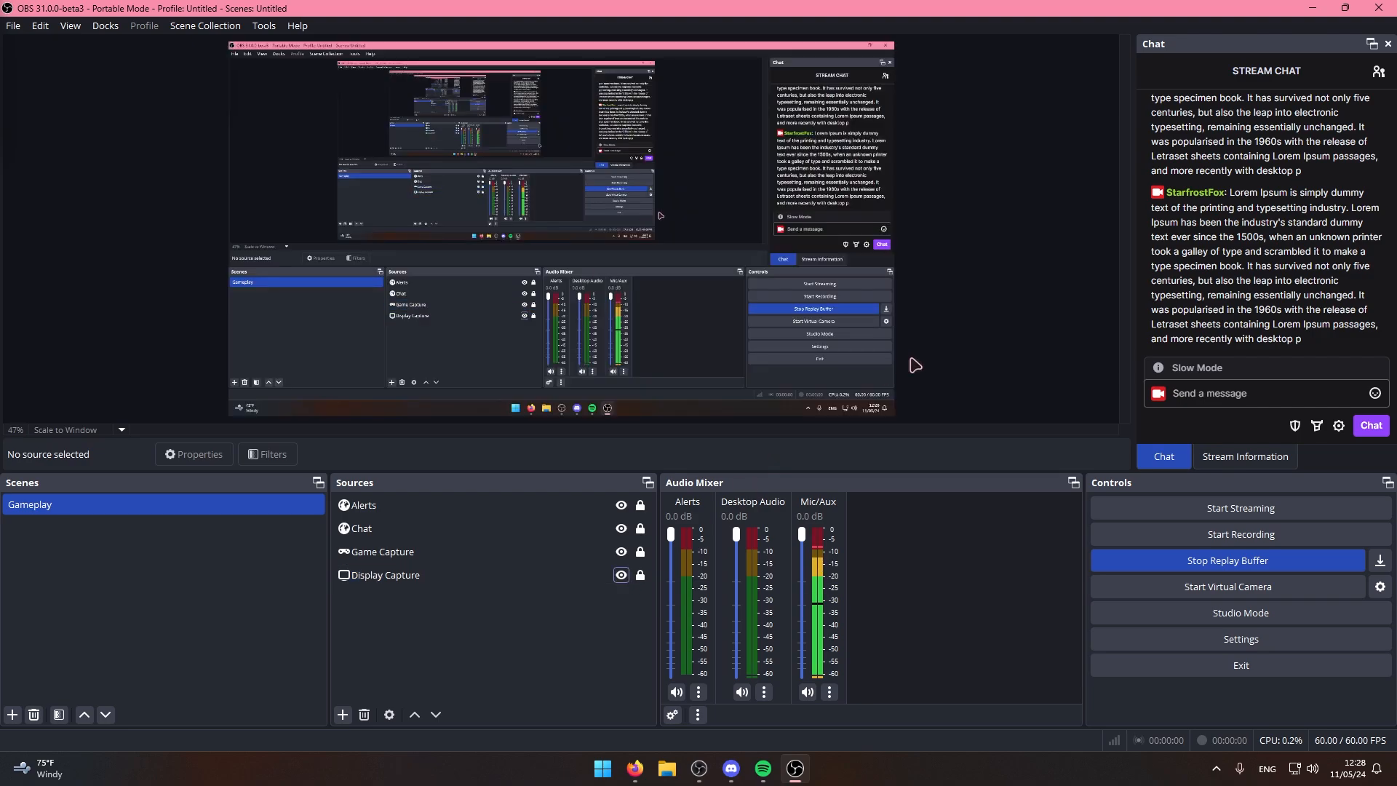
click(1186, 560)
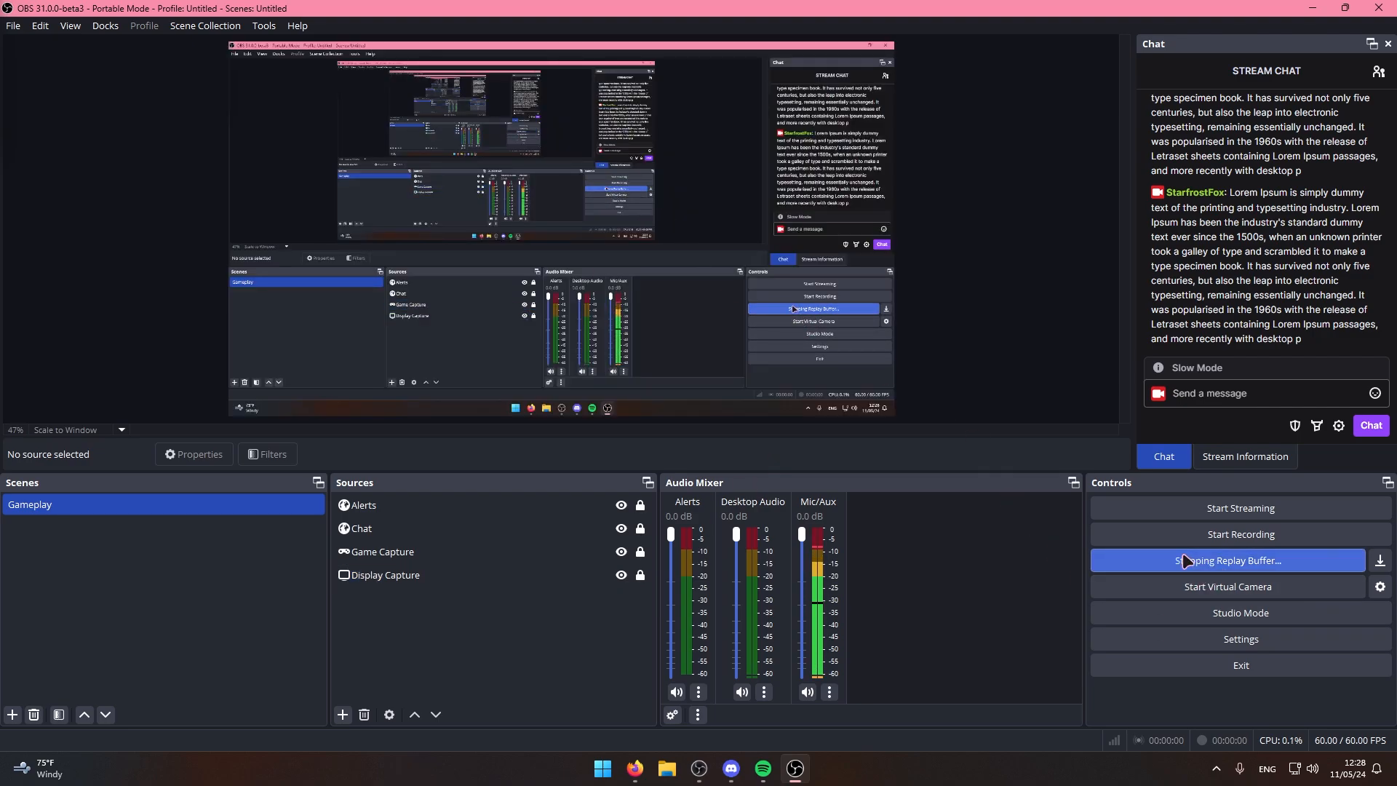
click(621, 575)
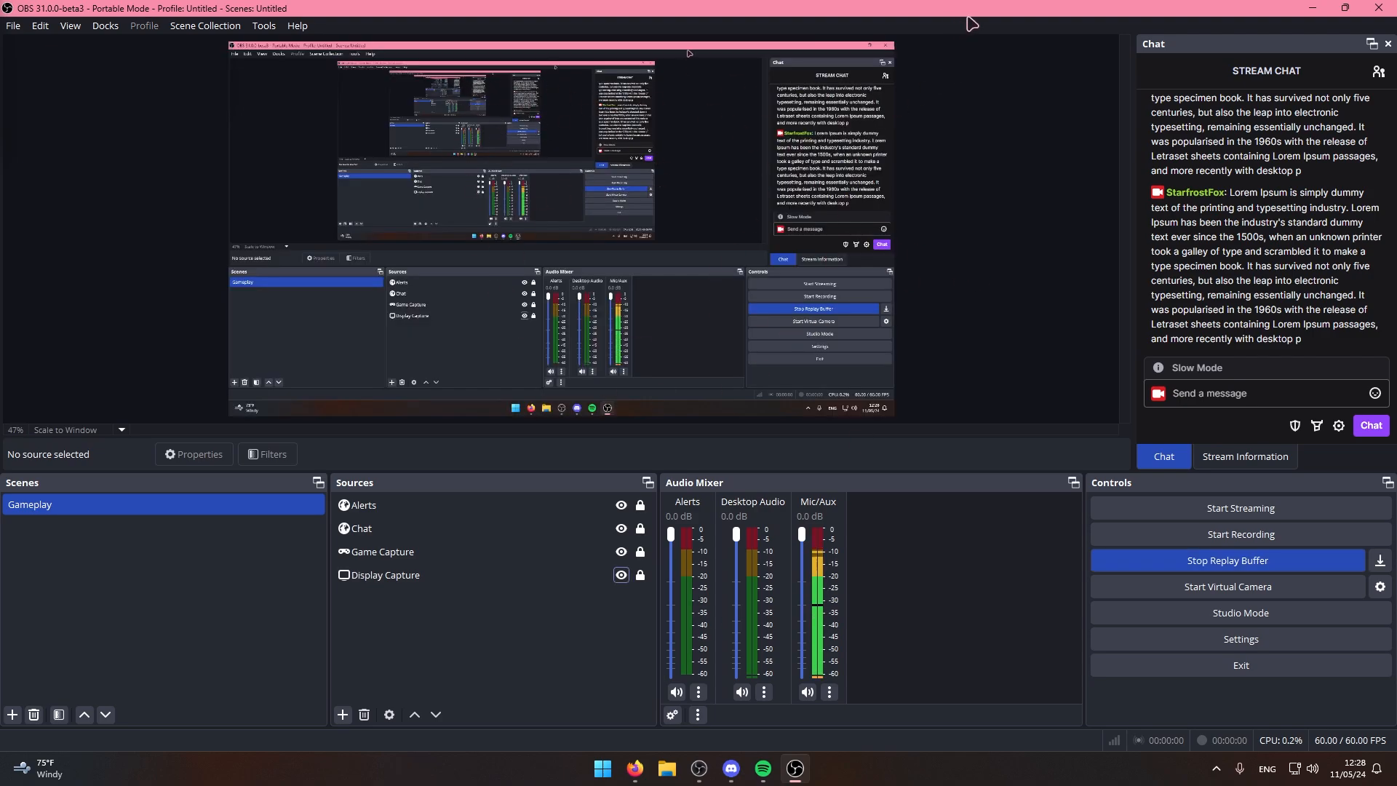
Minimize the OBS windows to reveal the desktop, and restore the OBS window
click(1312, 8)
click(1312, 8)
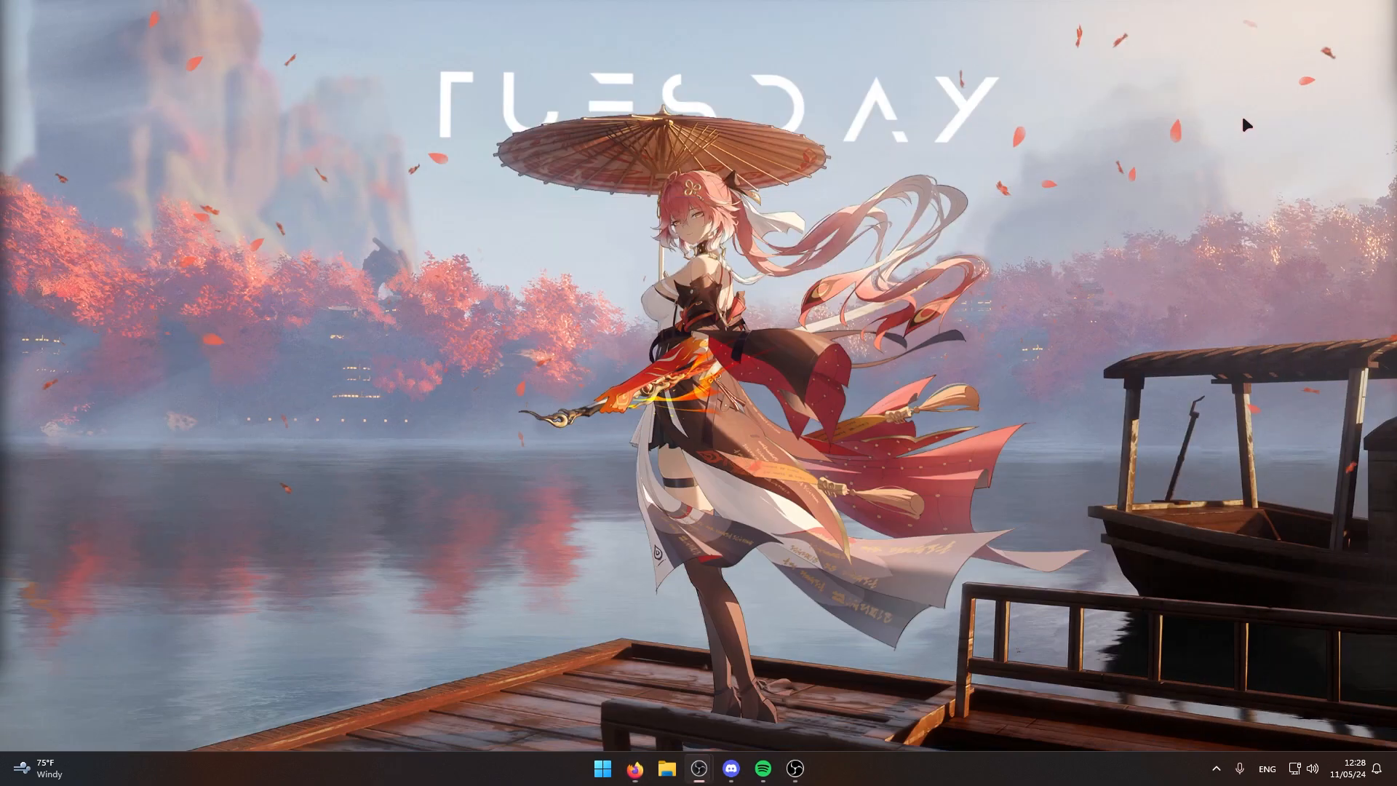
drag(922, 136, 520, 411)
click(795, 768)
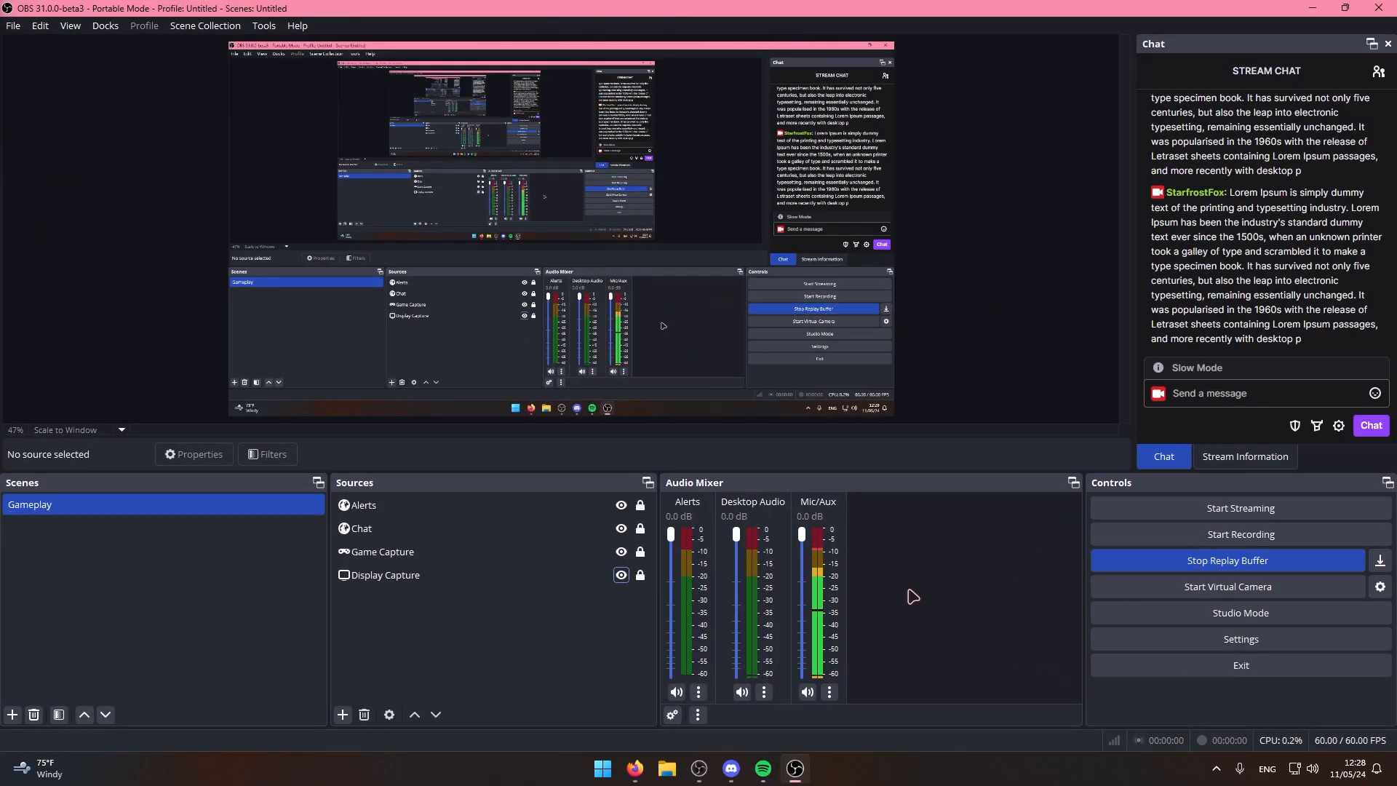
click(666, 769)
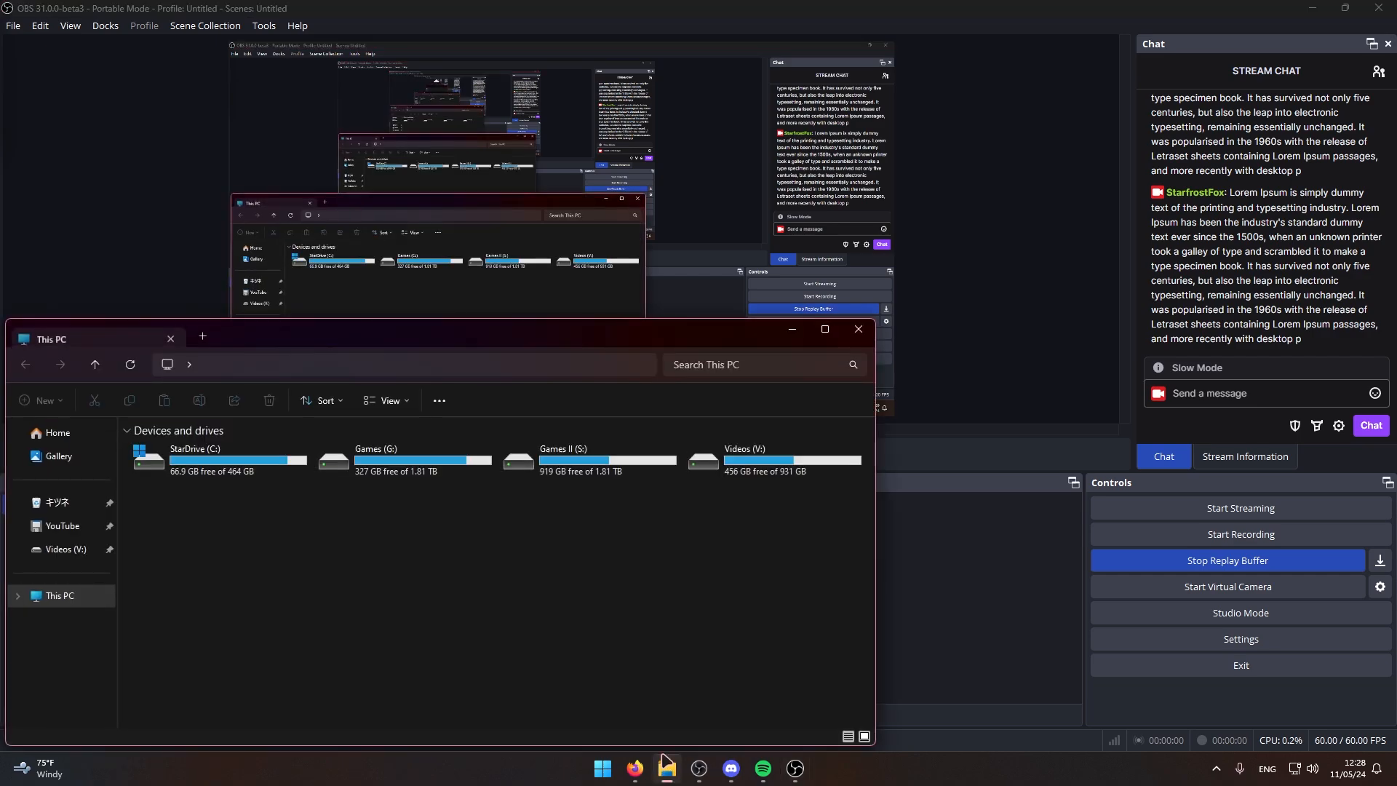
click(793, 335)
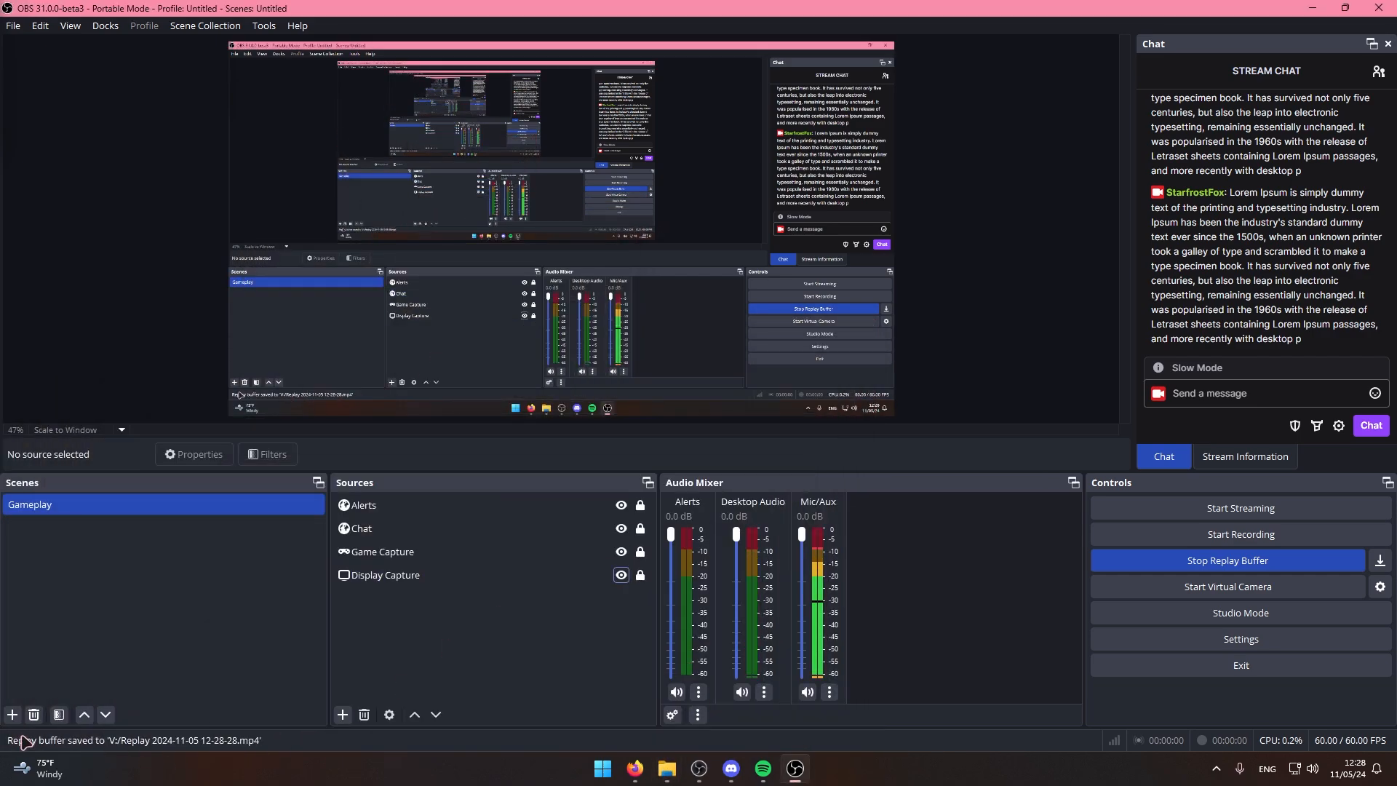
click(666, 768)
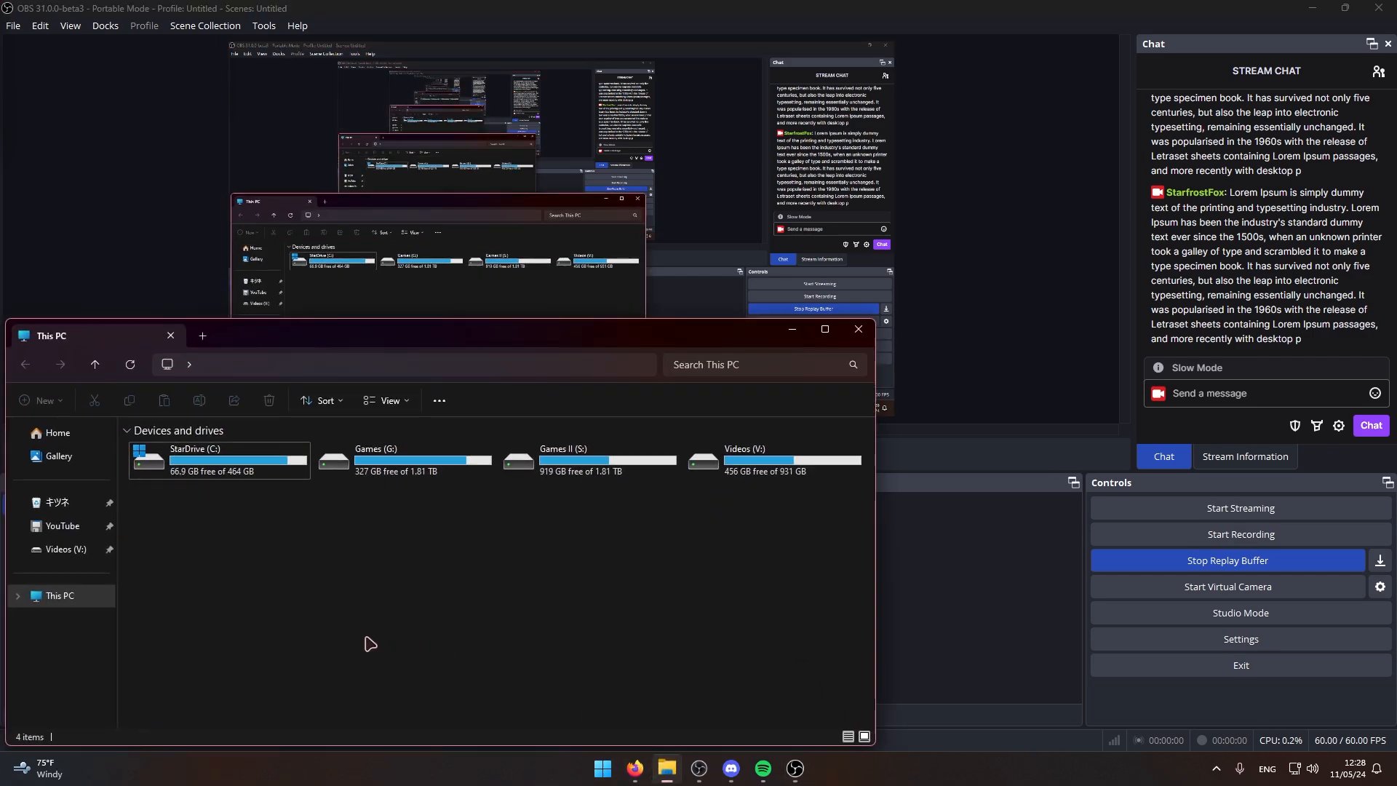
click(65, 548)
double_click(250, 564)
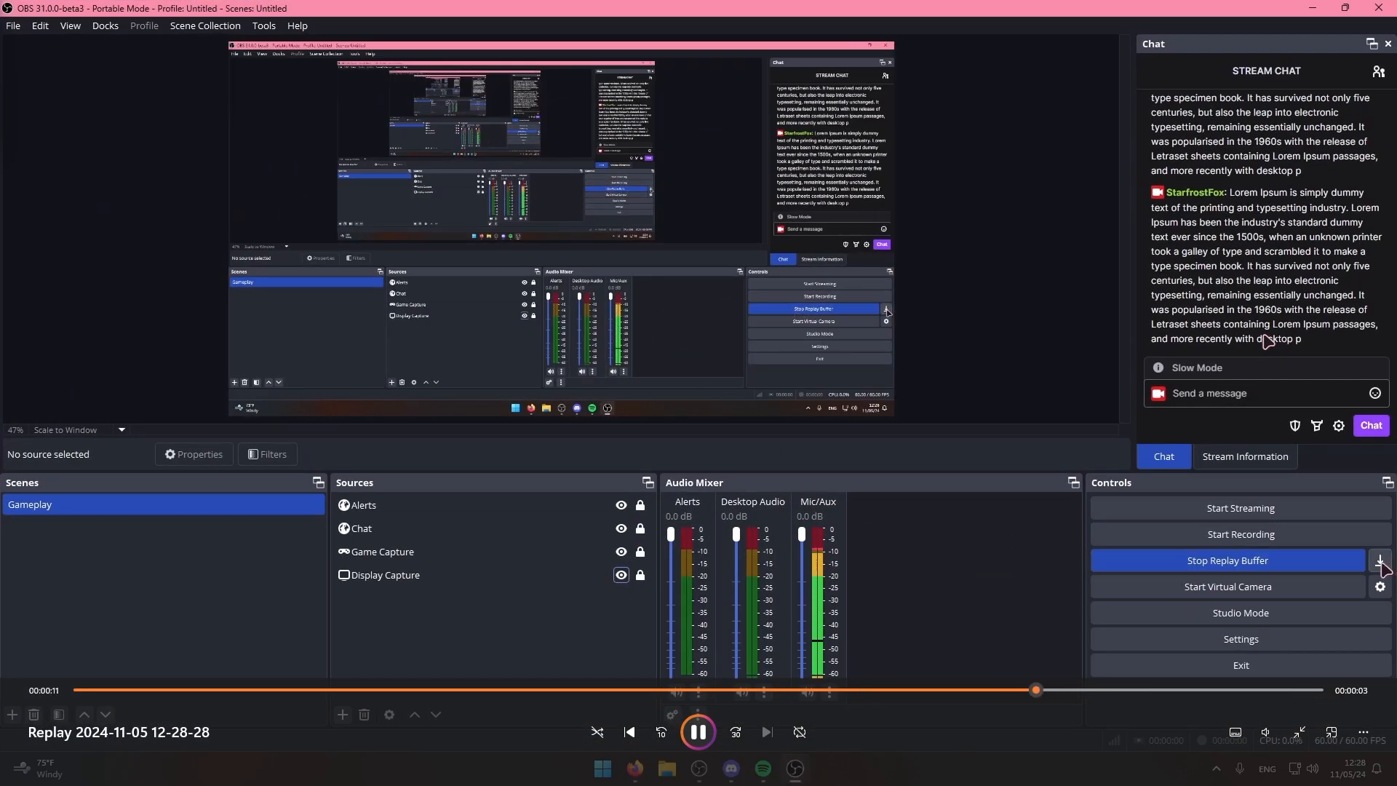
key(space)
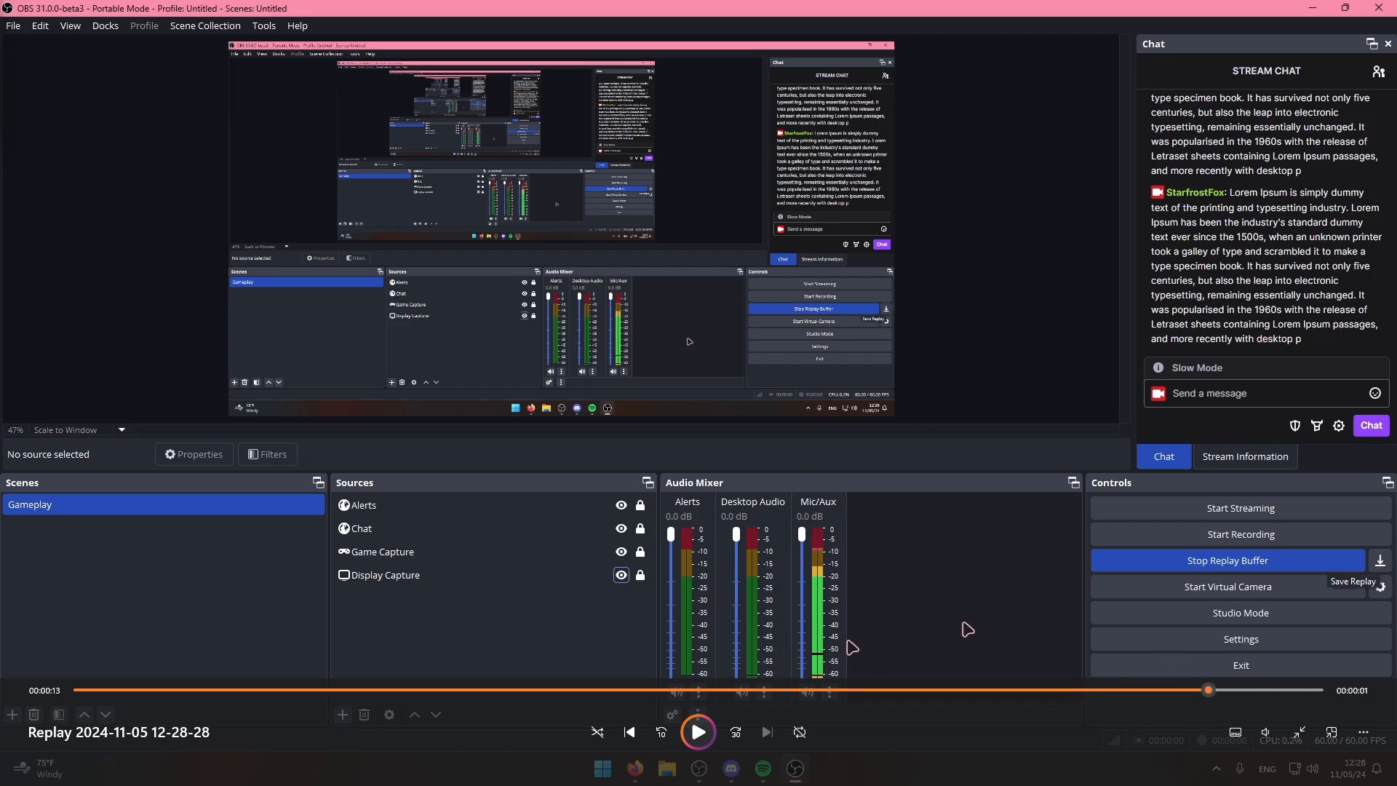
Switch the replay's audio to Desktop/Discord Audio, then to Stream Audio, review the audio track list and close the video player
click(1236, 734)
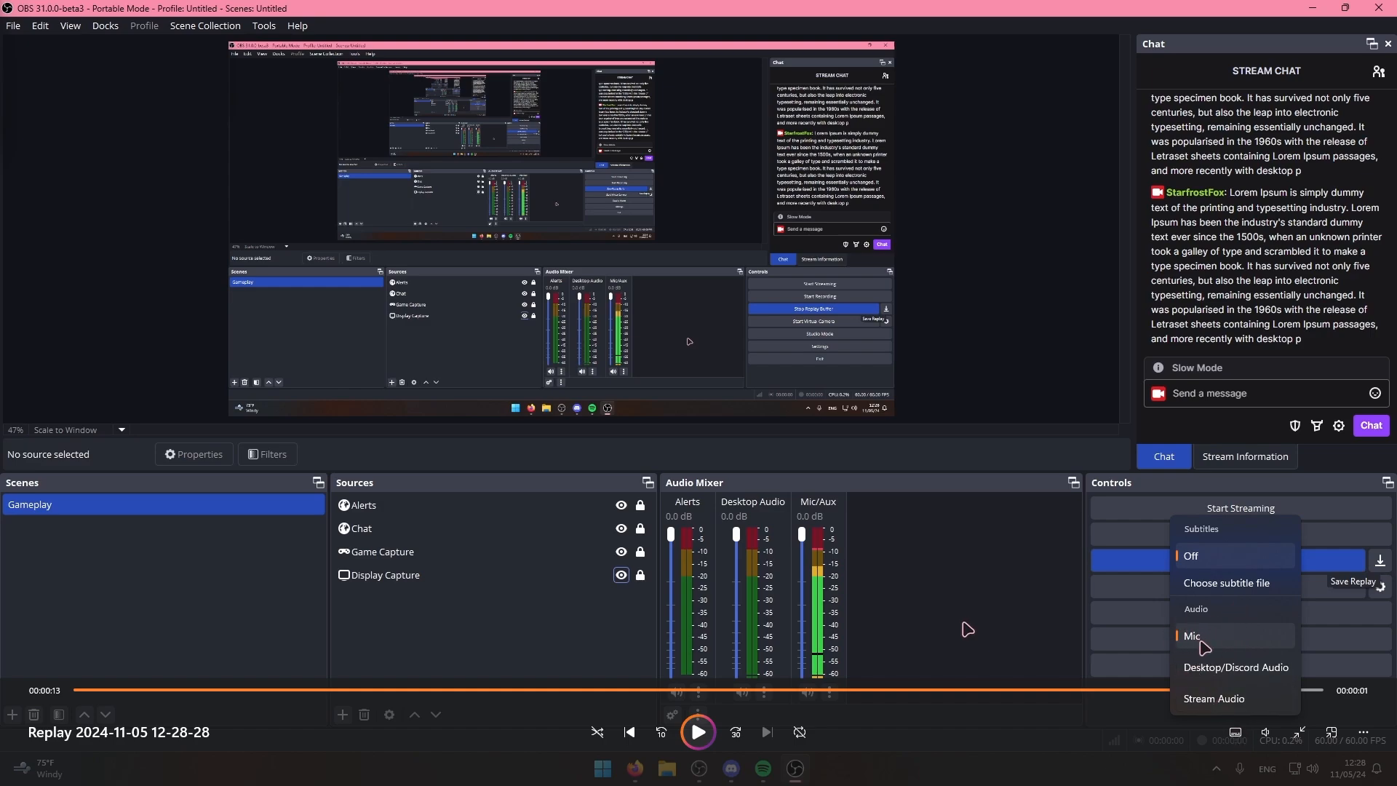
click(1211, 667)
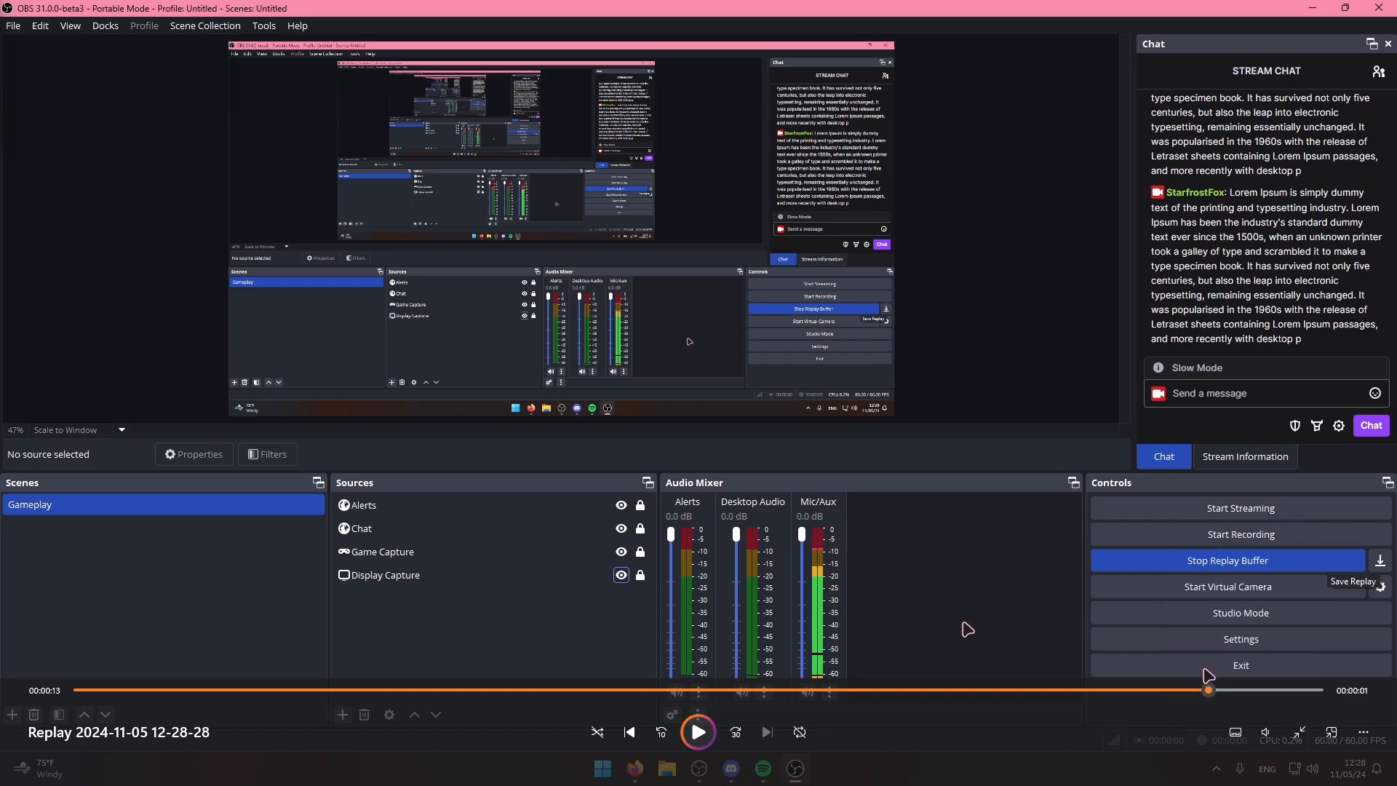
click(1235, 732)
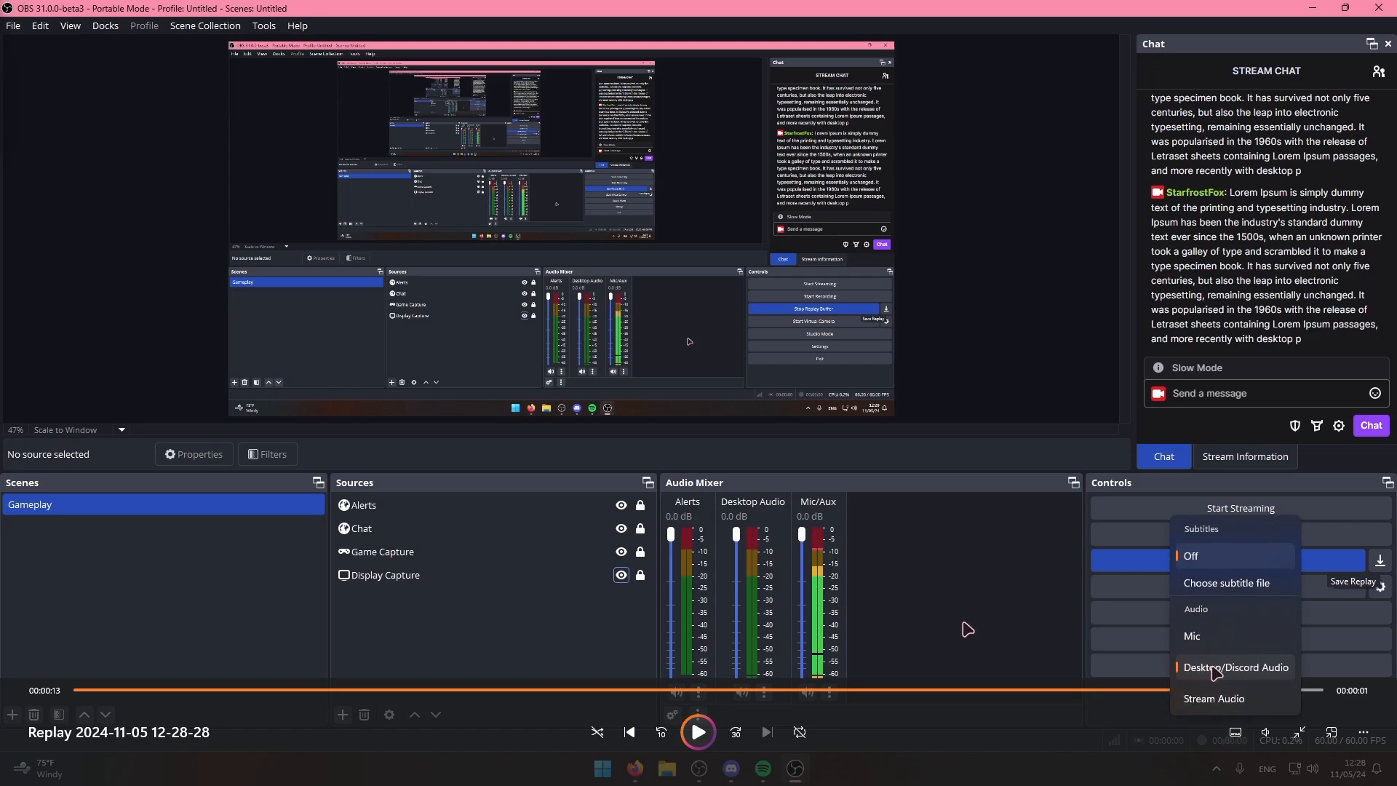
click(1214, 704)
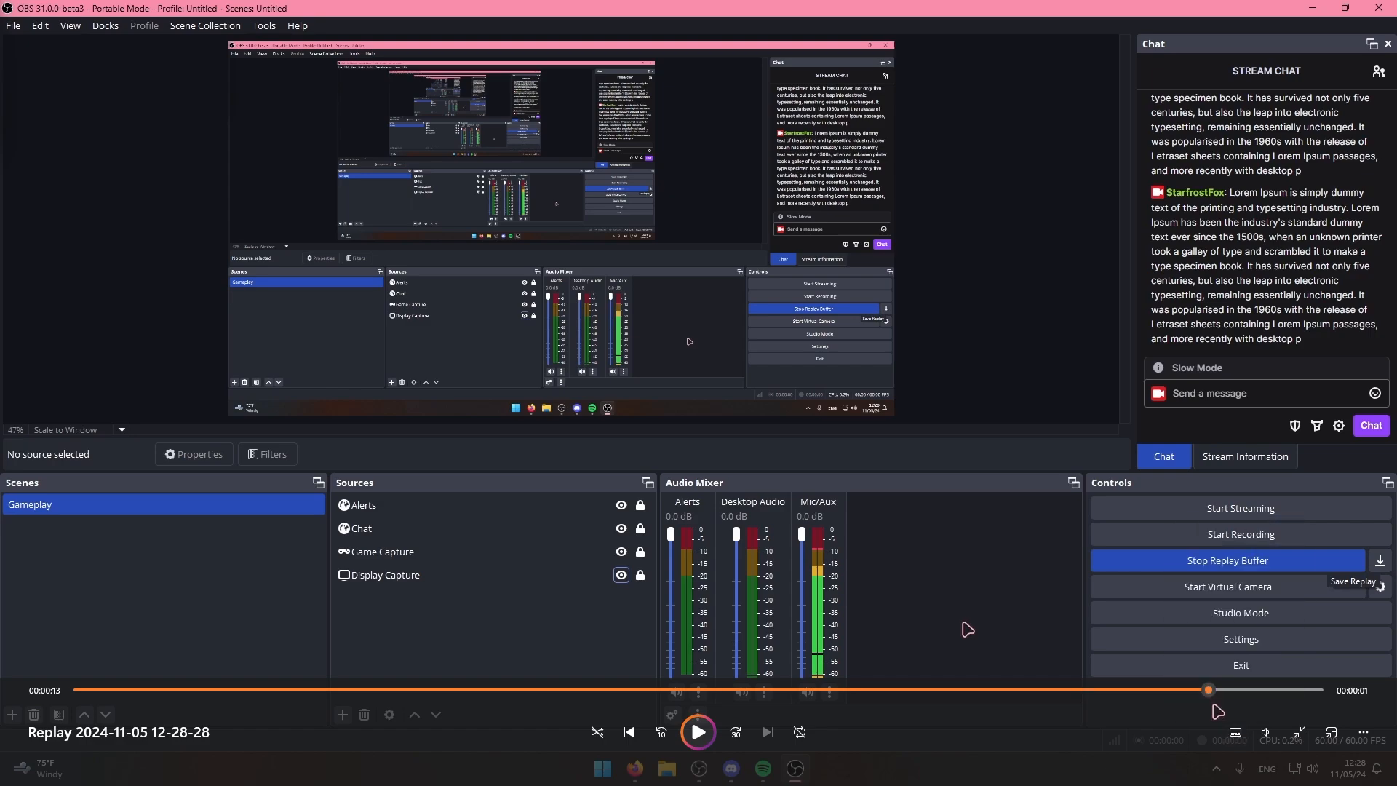
click(921, 690)
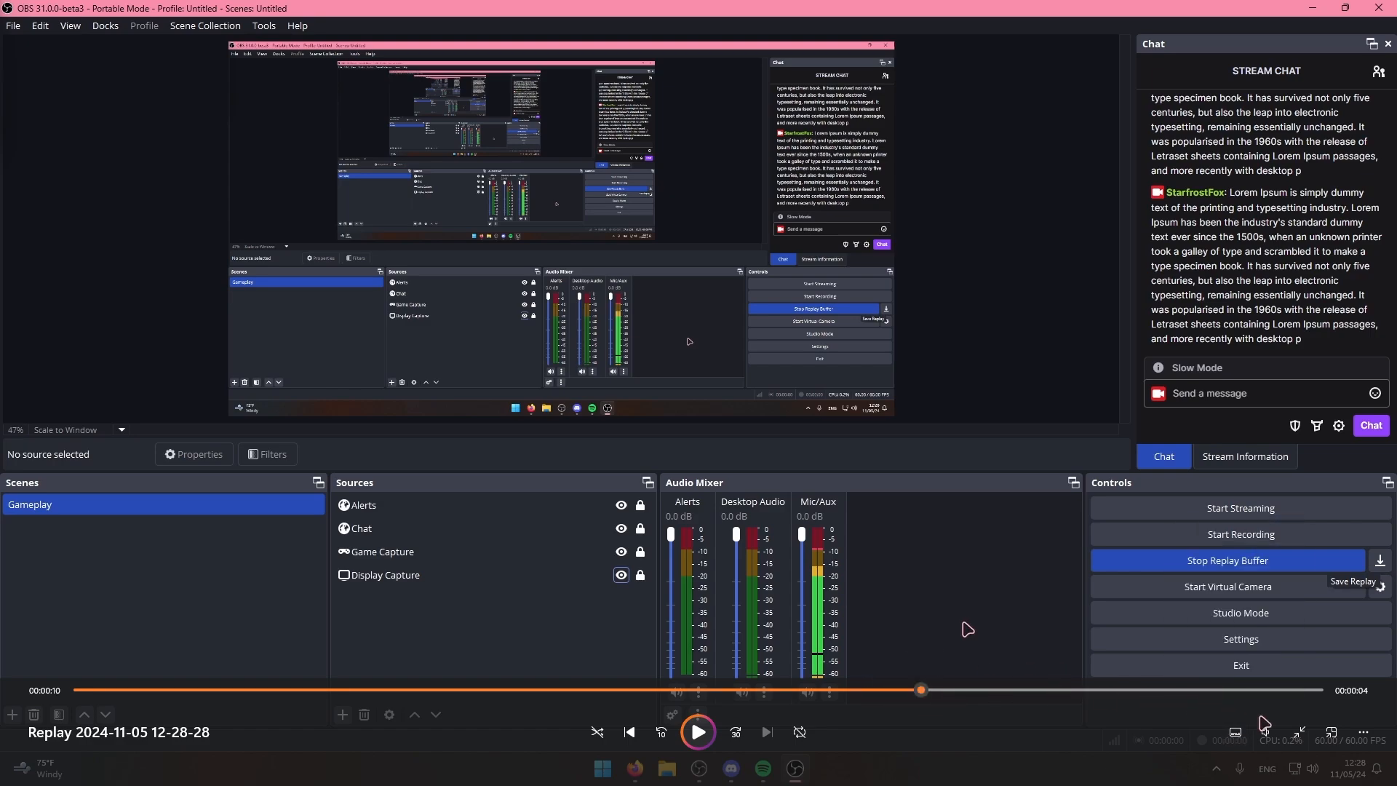
click(1231, 731)
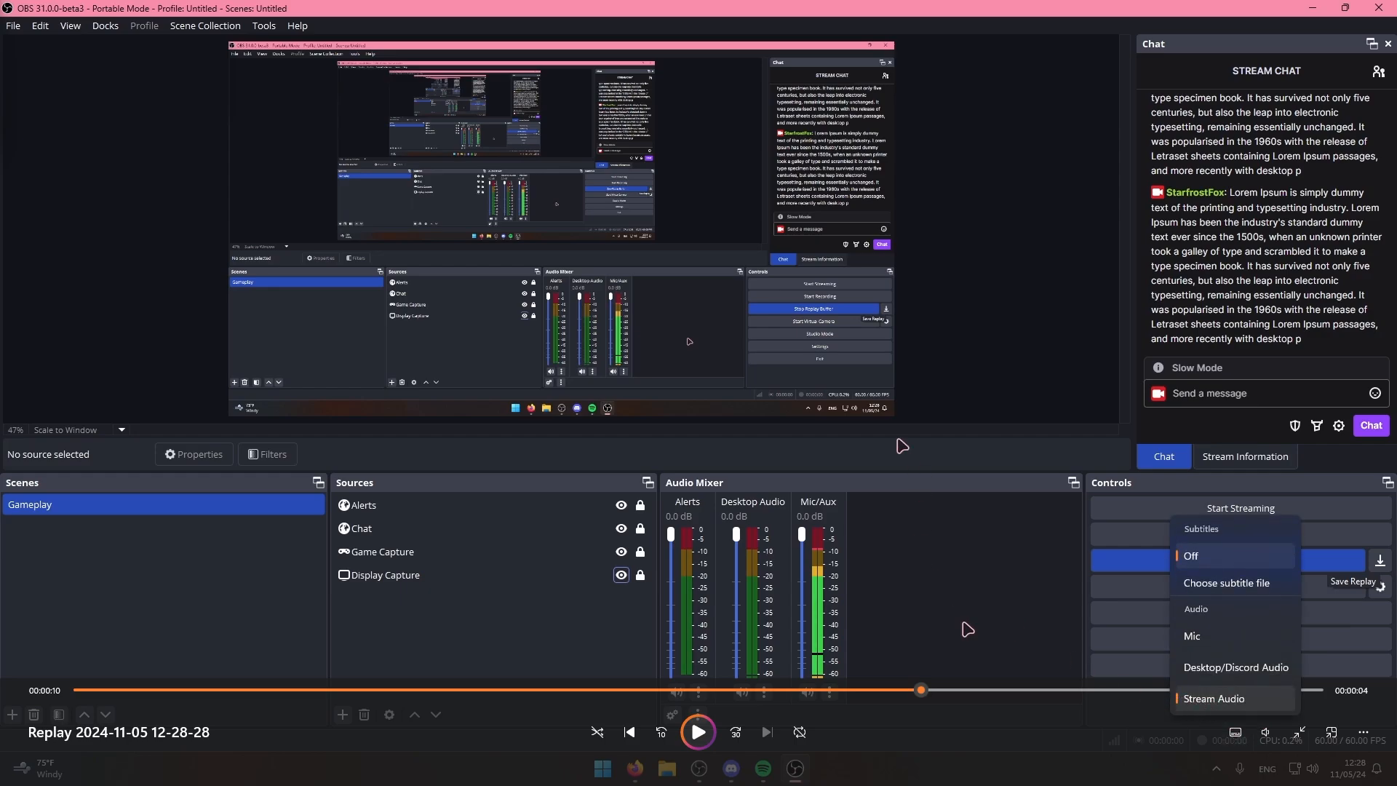
click(1379, 8)
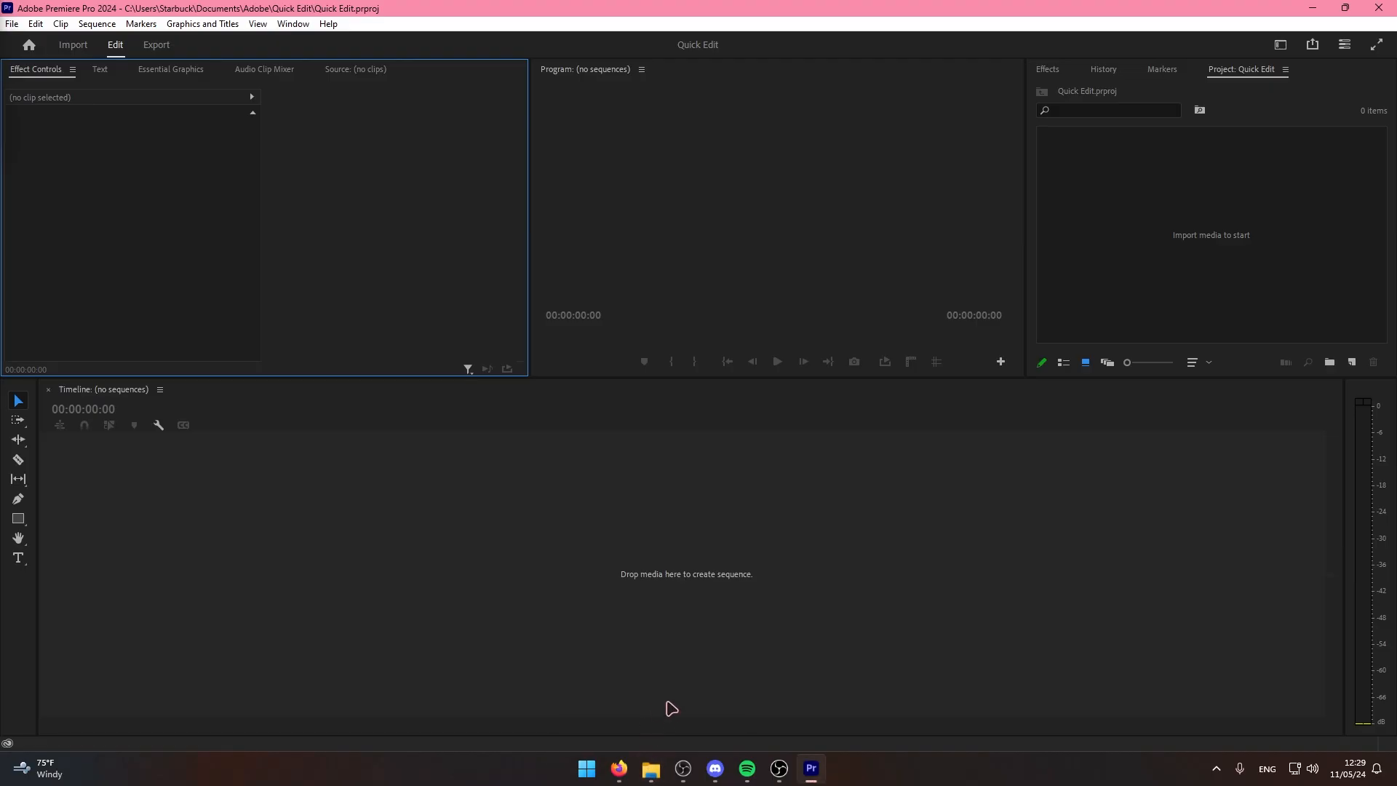
In Premiere Pro, bring the replay video from the Videos (V:) drive into a new sequence and ripple-trim the quiet opening
click(650, 768)
drag(250, 567, 1106, 564)
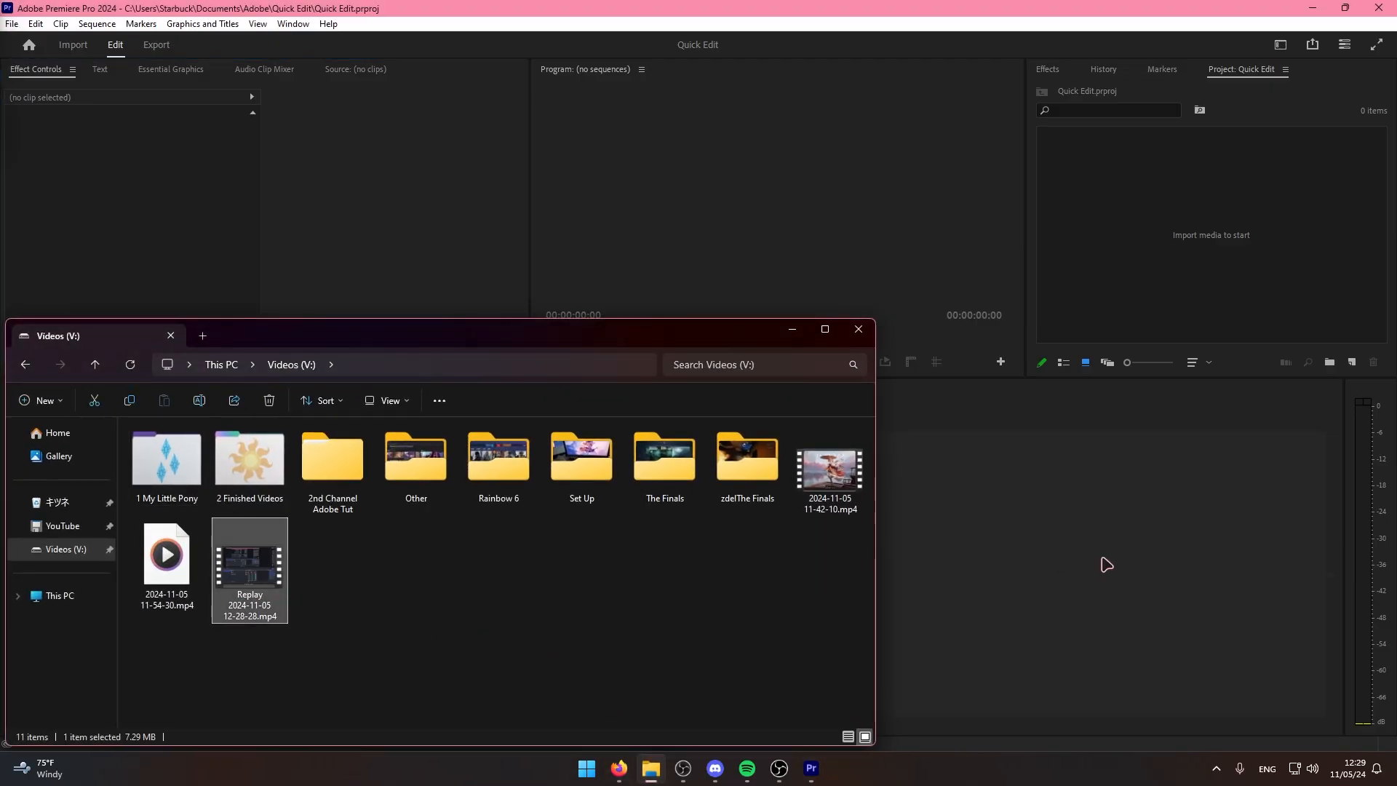
click(1142, 278)
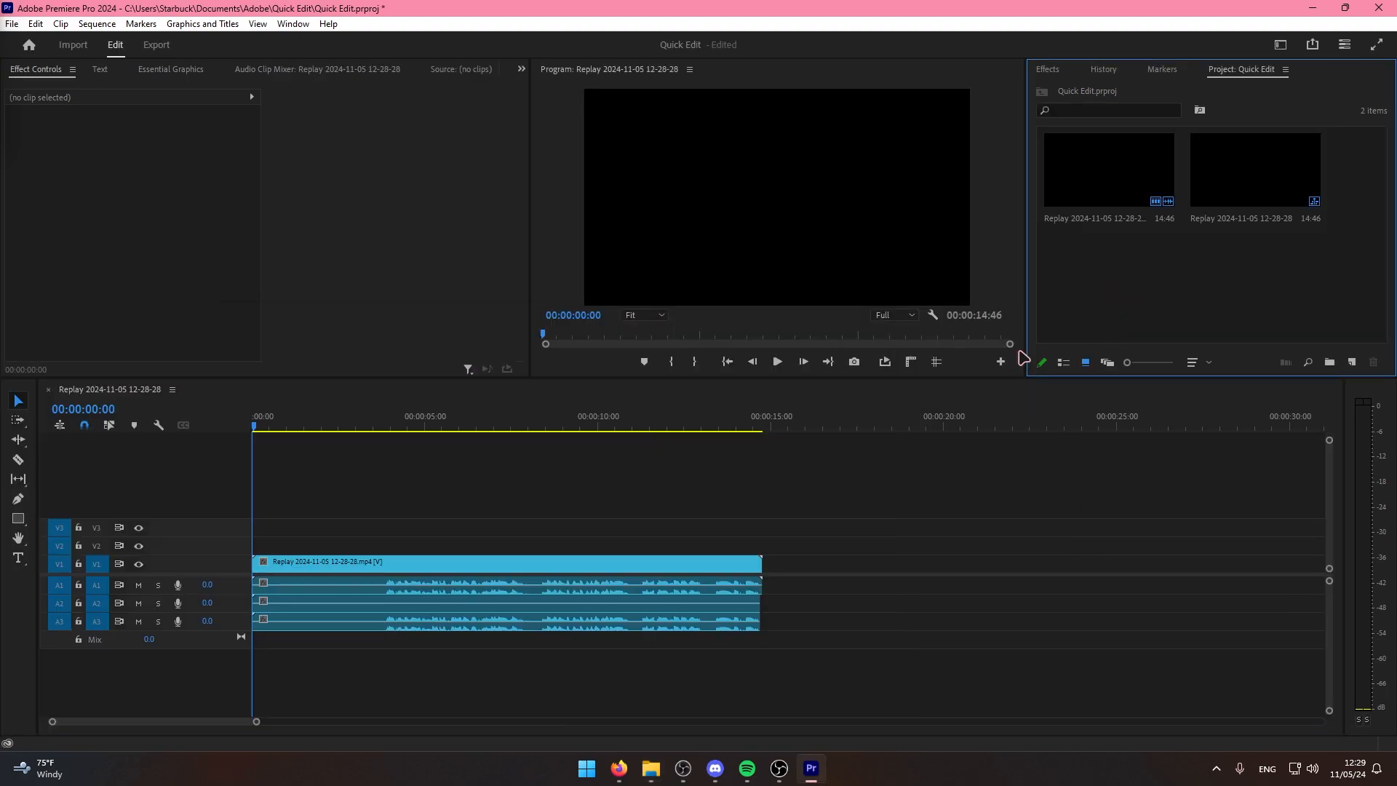
drag(371, 429, 400, 429)
key(q)
Try sliding the A1, A2 and A3 audio clips away from the video one at a time, undoing each move
mouse_move(466, 565)
mouse_down()
mouse_move(722, 567)
mouse_move(386, 562)
mouse_move(390, 591)
mouse_move(436, 604)
mouse_move(797, 591)
mouse_up()
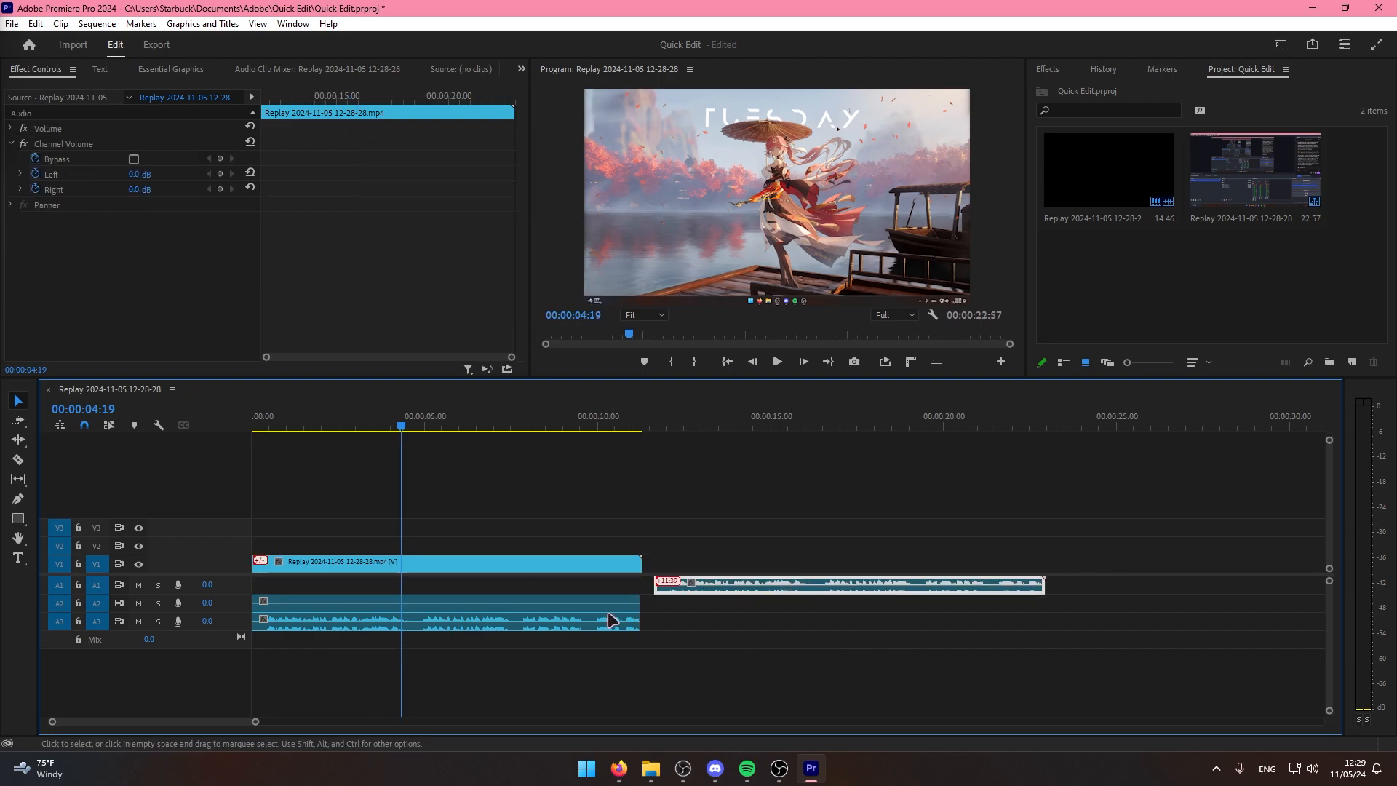
key(ctrl+z)
drag(611, 604, 1024, 604)
key(ctrl+z)
drag(563, 627, 873, 622)
Delete the audio clip on track A3 from the timeline
drag(841, 490, 779, 605)
drag(814, 666, 644, 615)
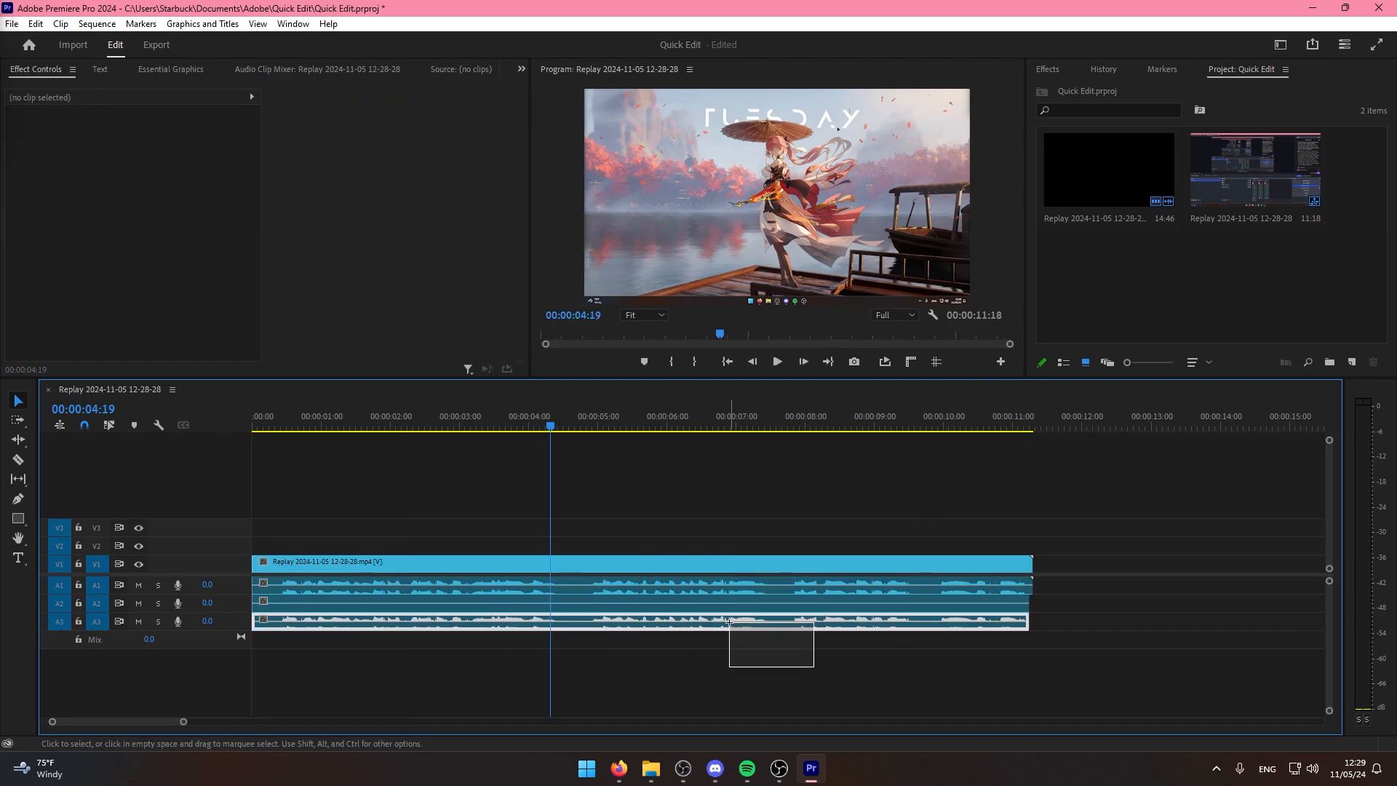
key(Delete)
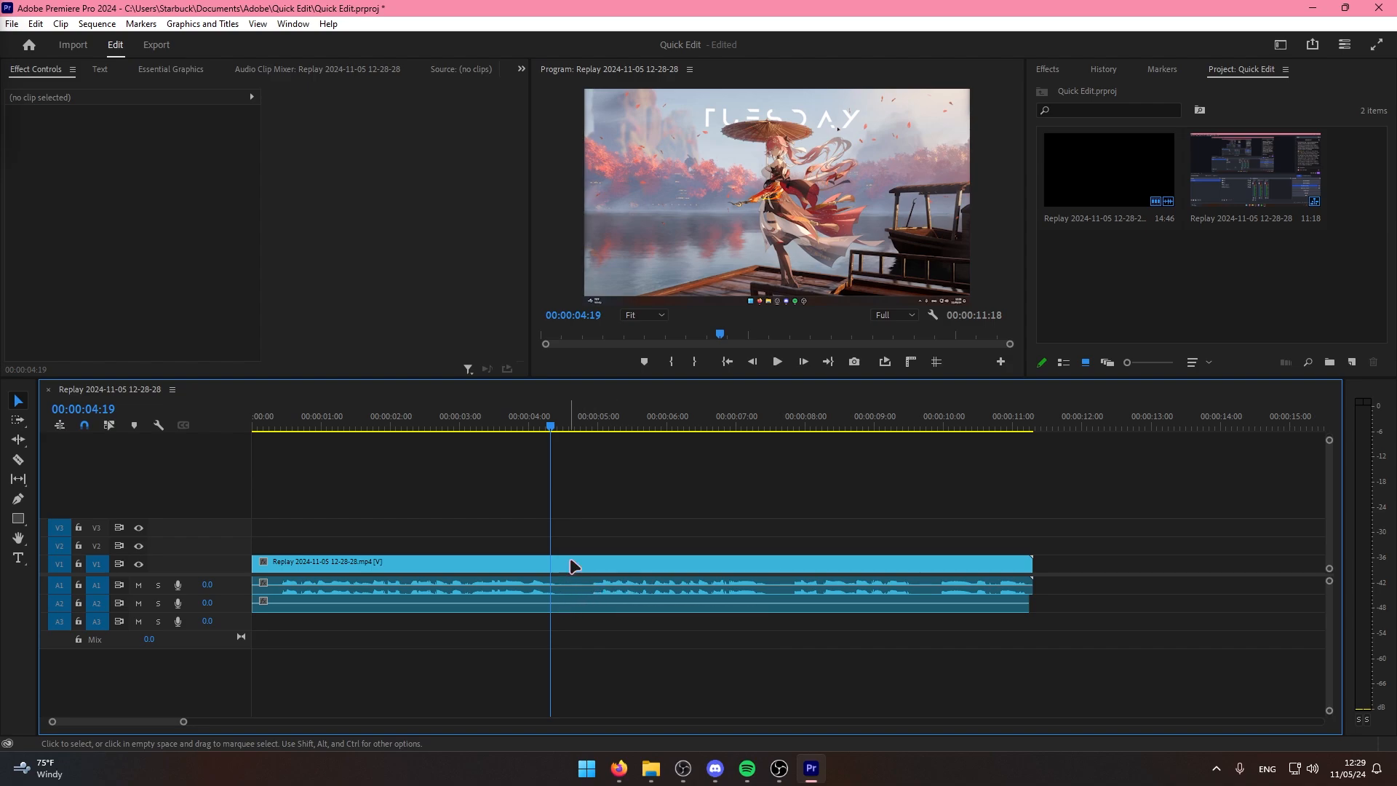
Close Premiere Pro and return to the OBS Studio window
key(alt+F4)
click(702, 398)
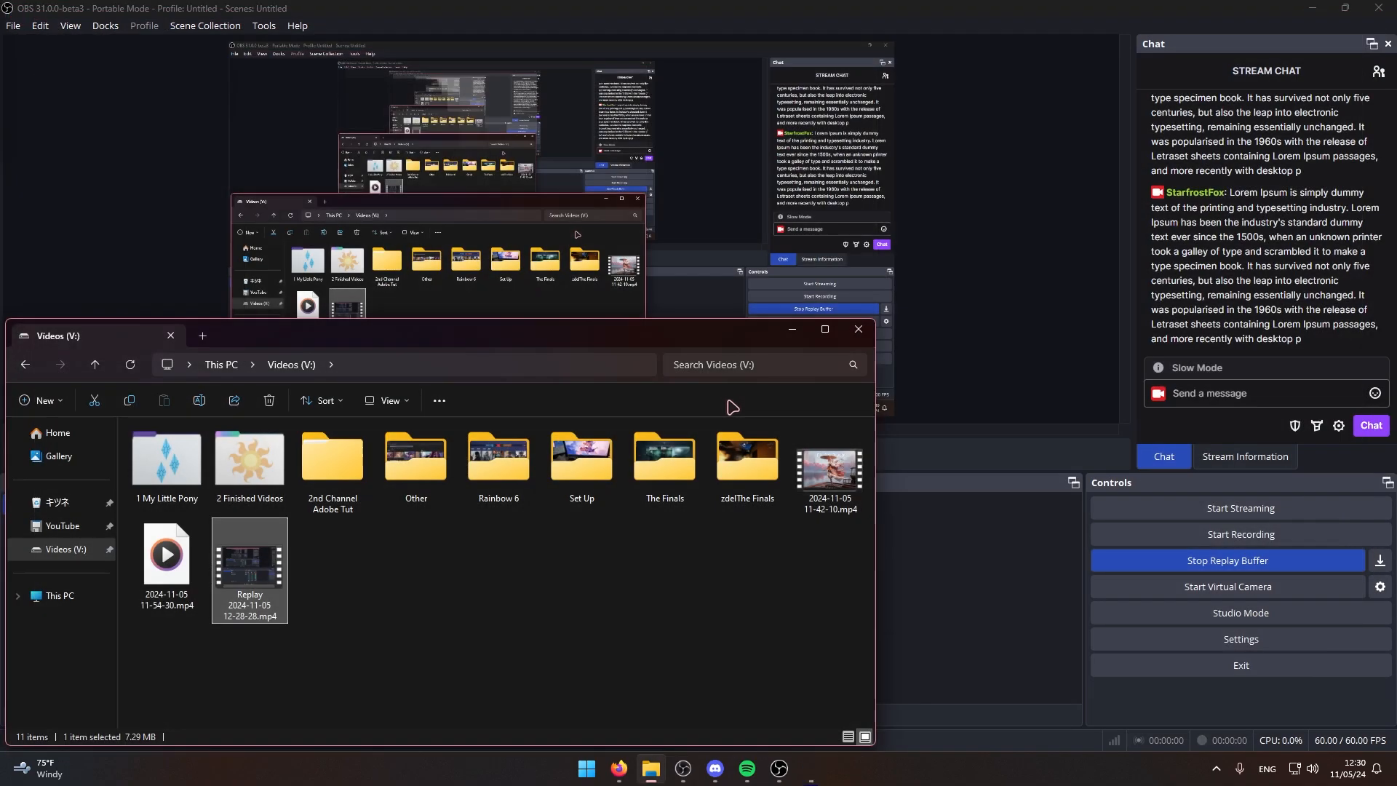
click(985, 339)
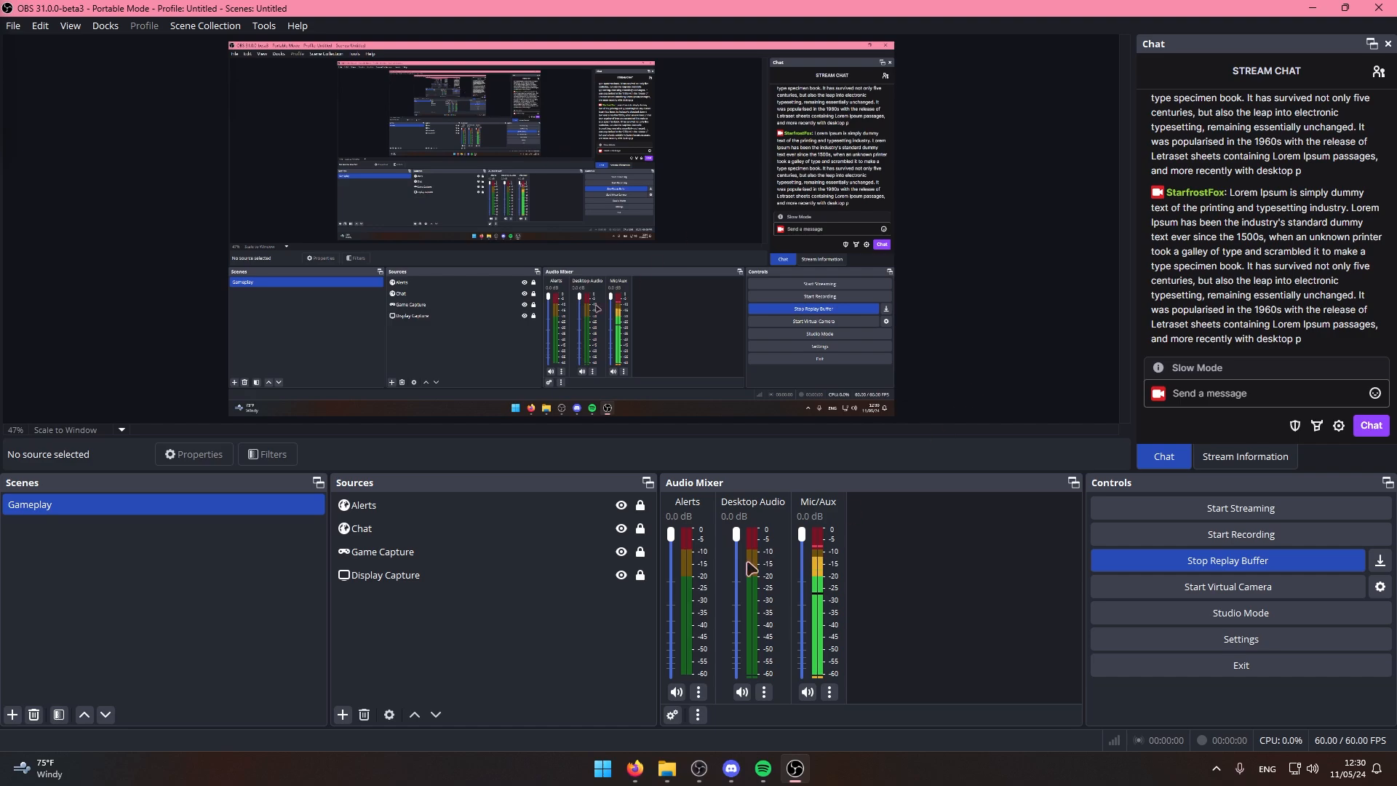
click(631, 575)
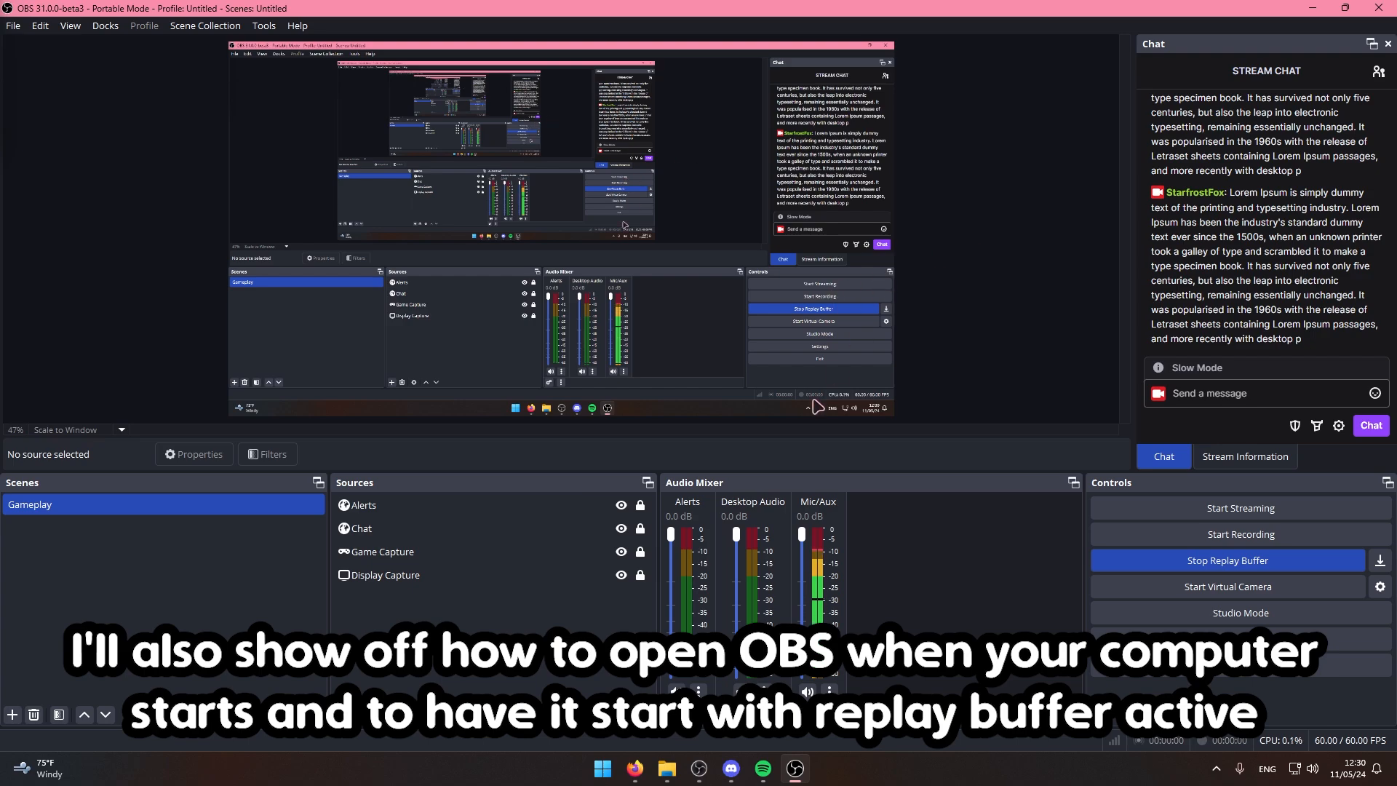
click(485, 639)
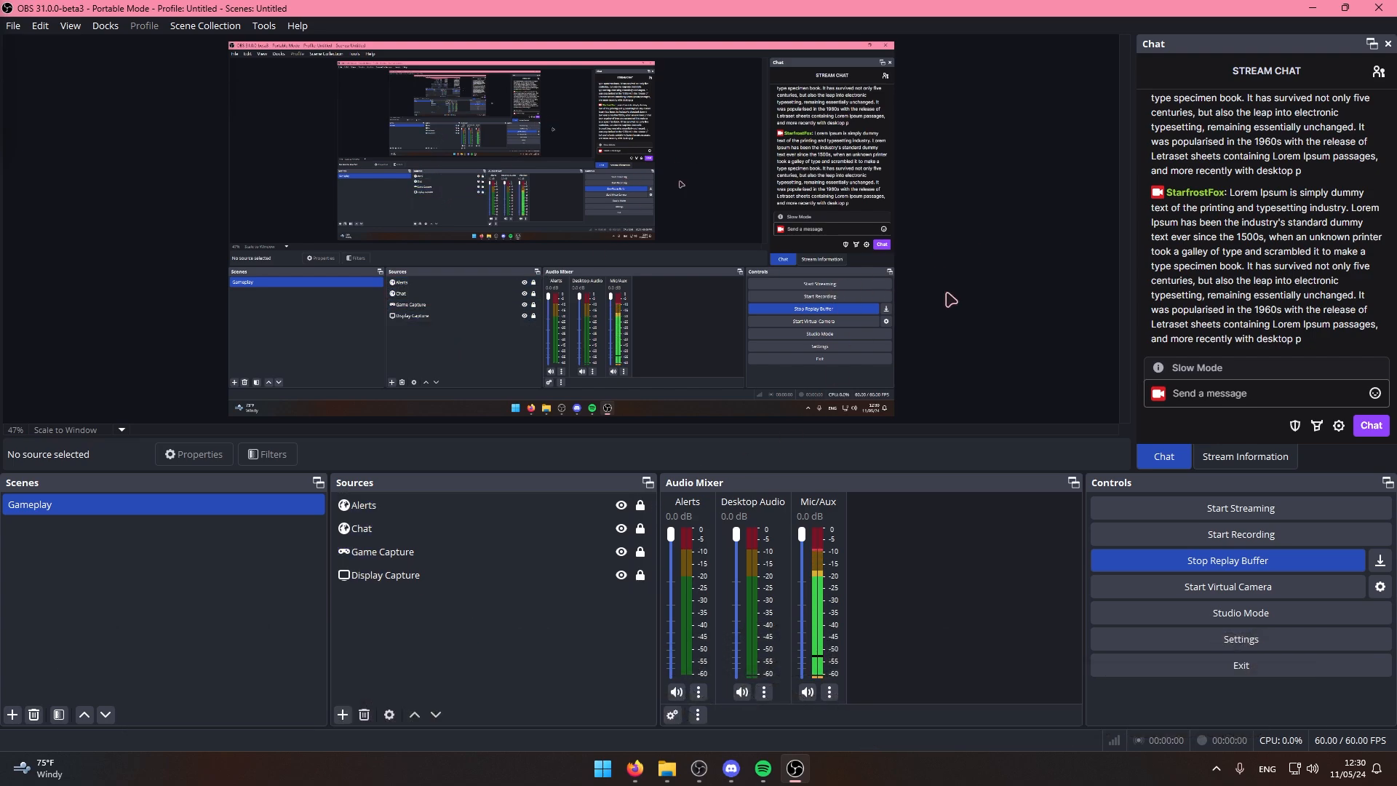